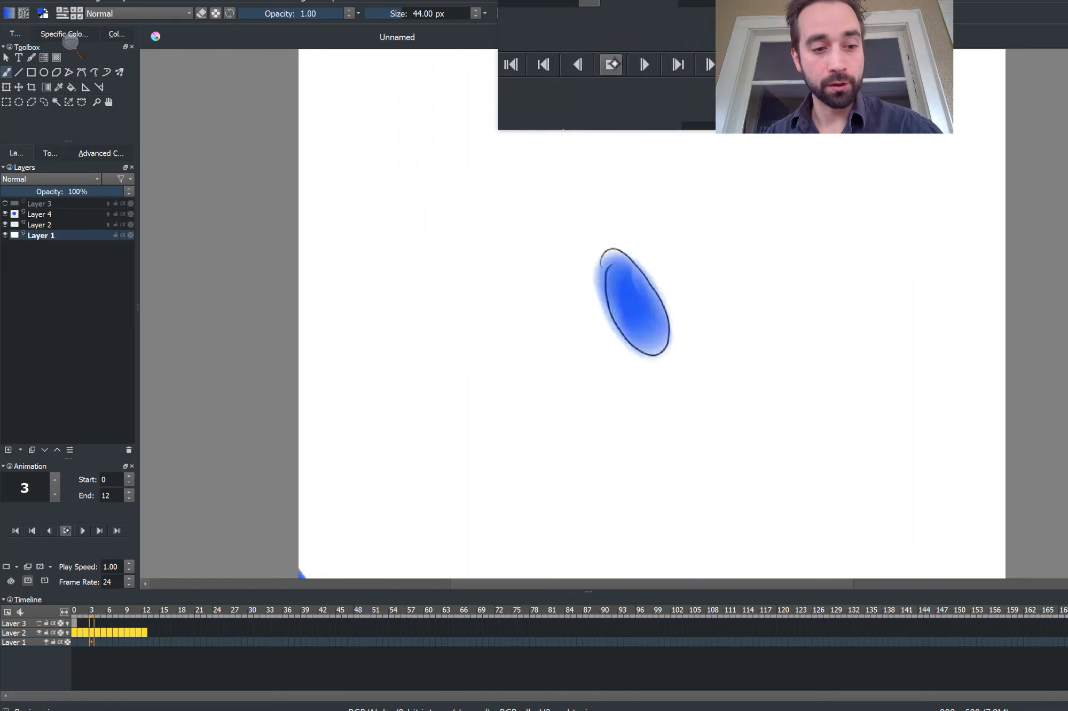
Step: Play back the finished ball animation, look over its layers, and stop the playback
click(94, 632)
key(space)
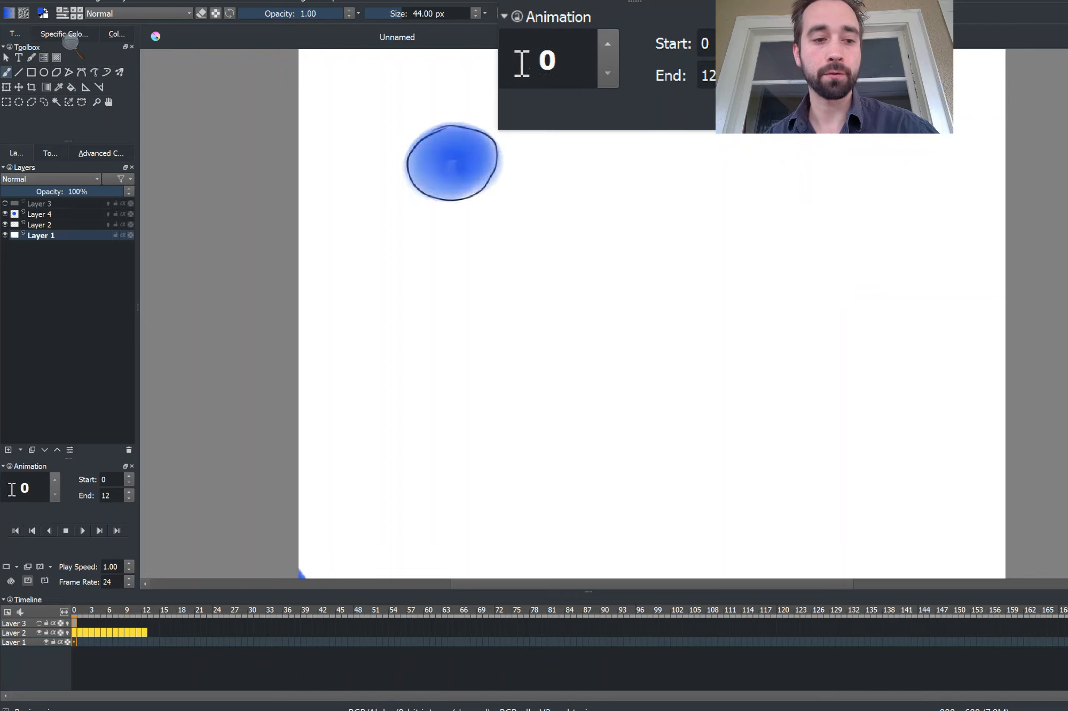
click(65, 531)
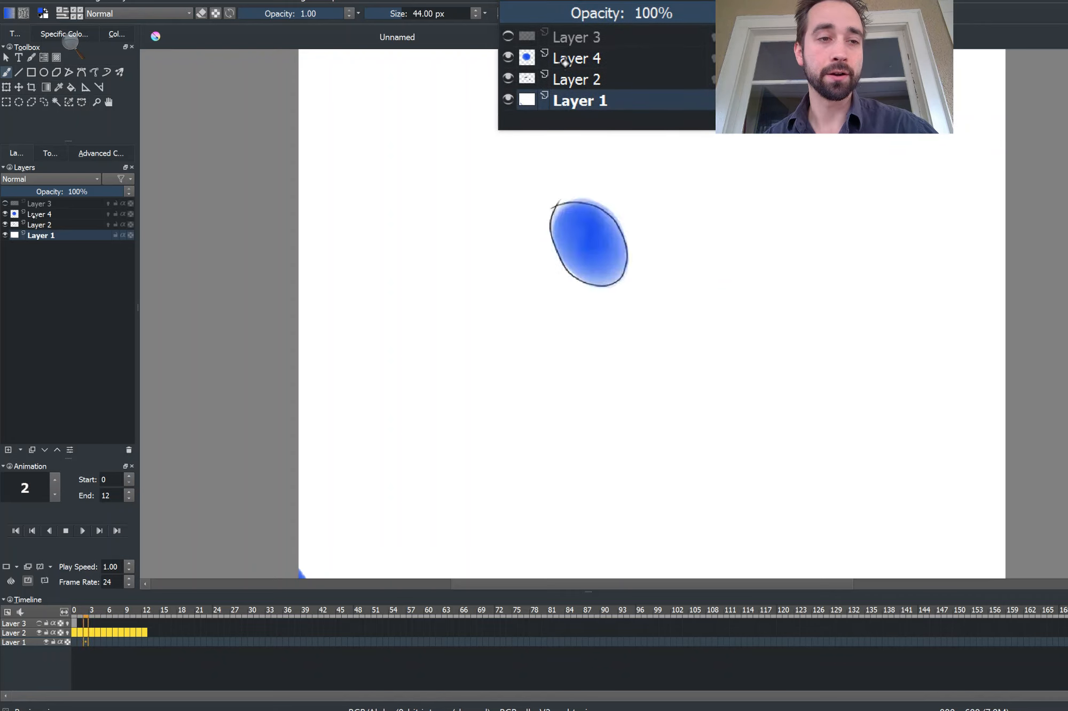
mouse_move(40, 214)
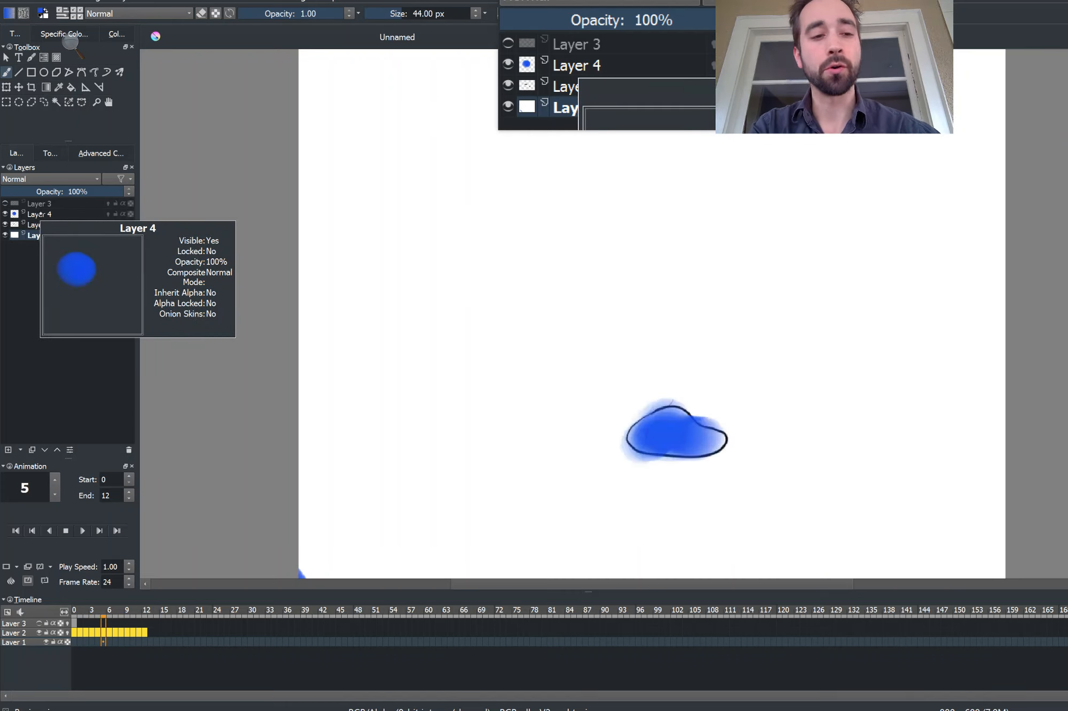
click(66, 530)
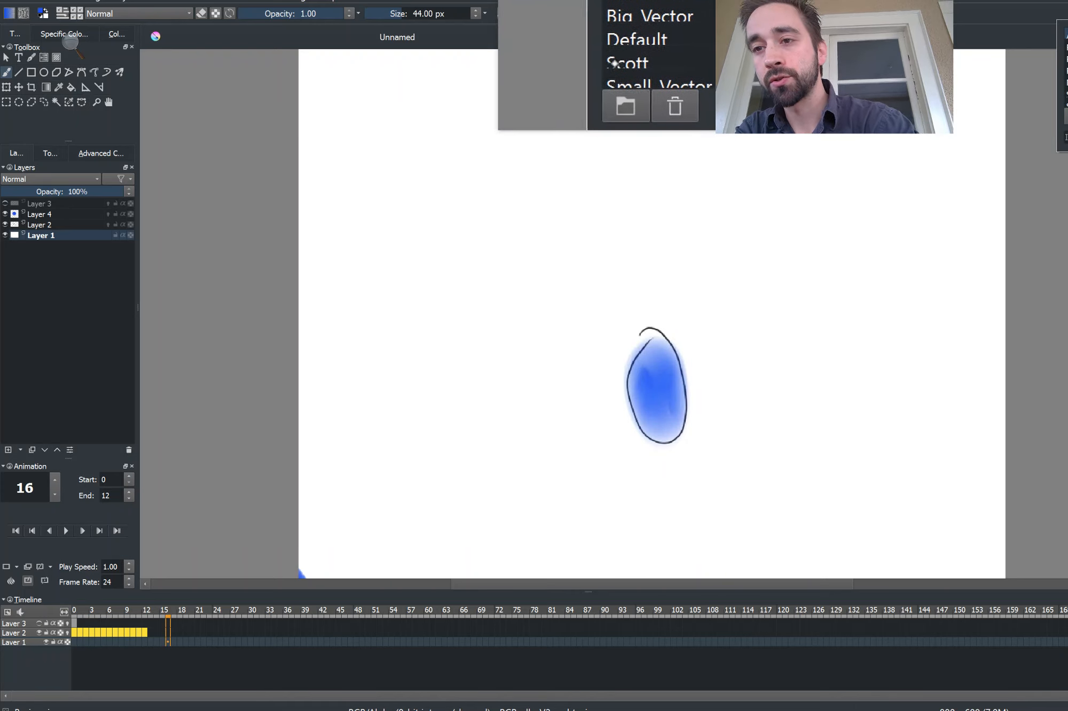
Step: Switch to the Scott workspace and create a new 800 x 600 px document at 300 ppi named "Bouncing ball"
click(1066, 94)
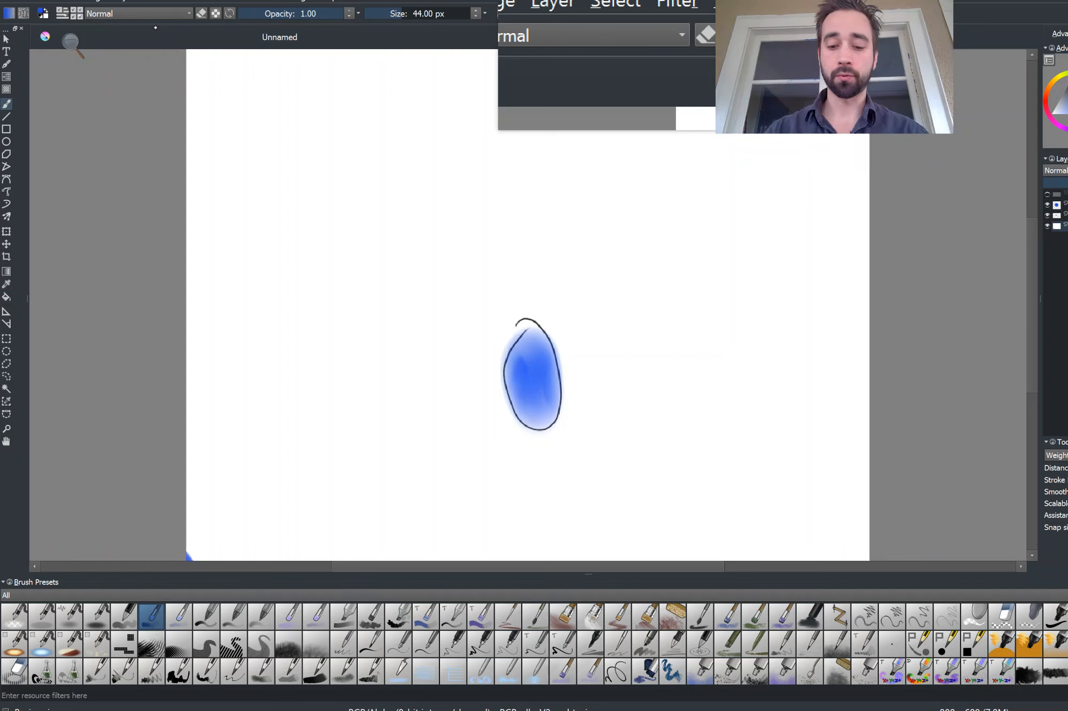
key(ctrl+n)
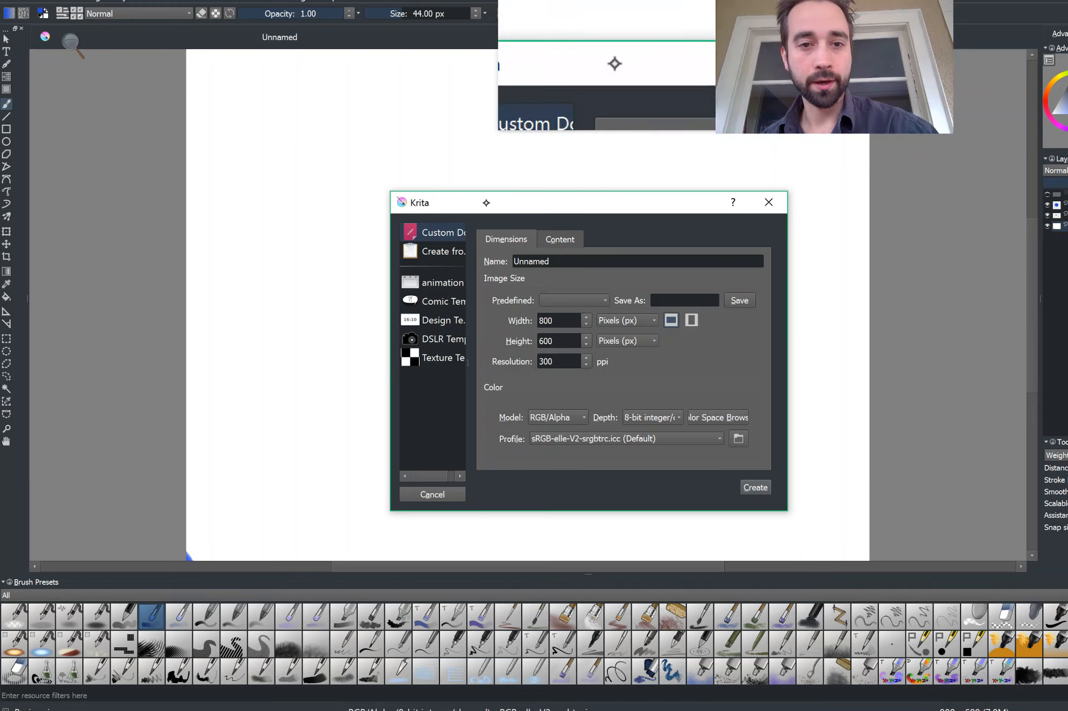
drag(486, 203, 401, 170)
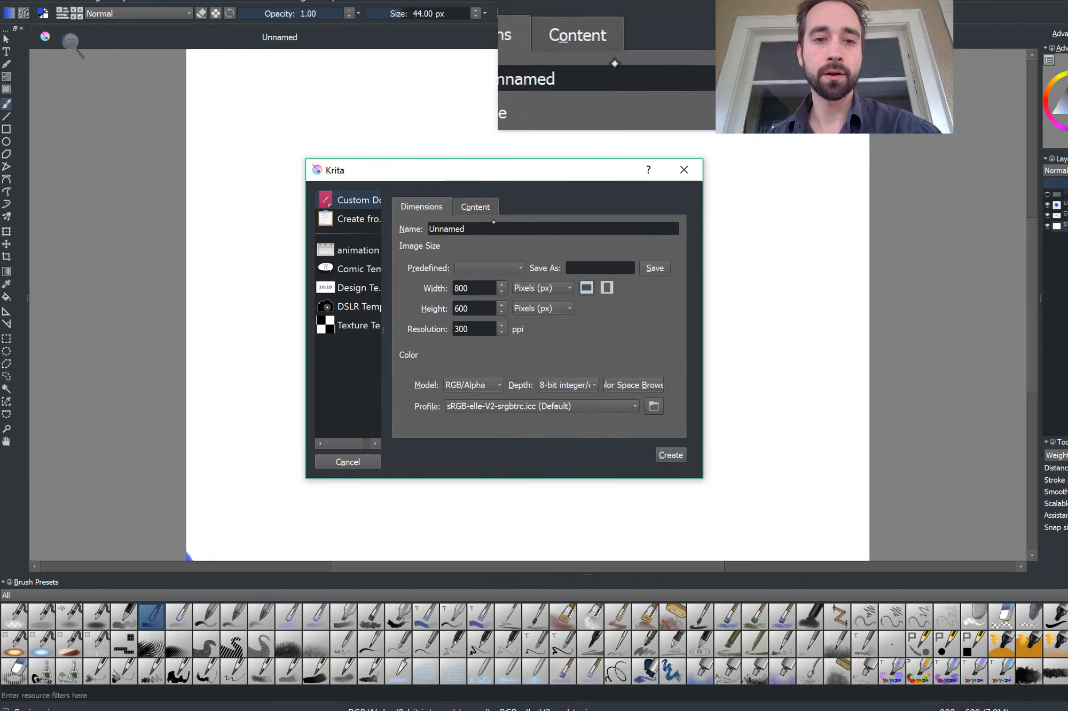
double_click(438, 229)
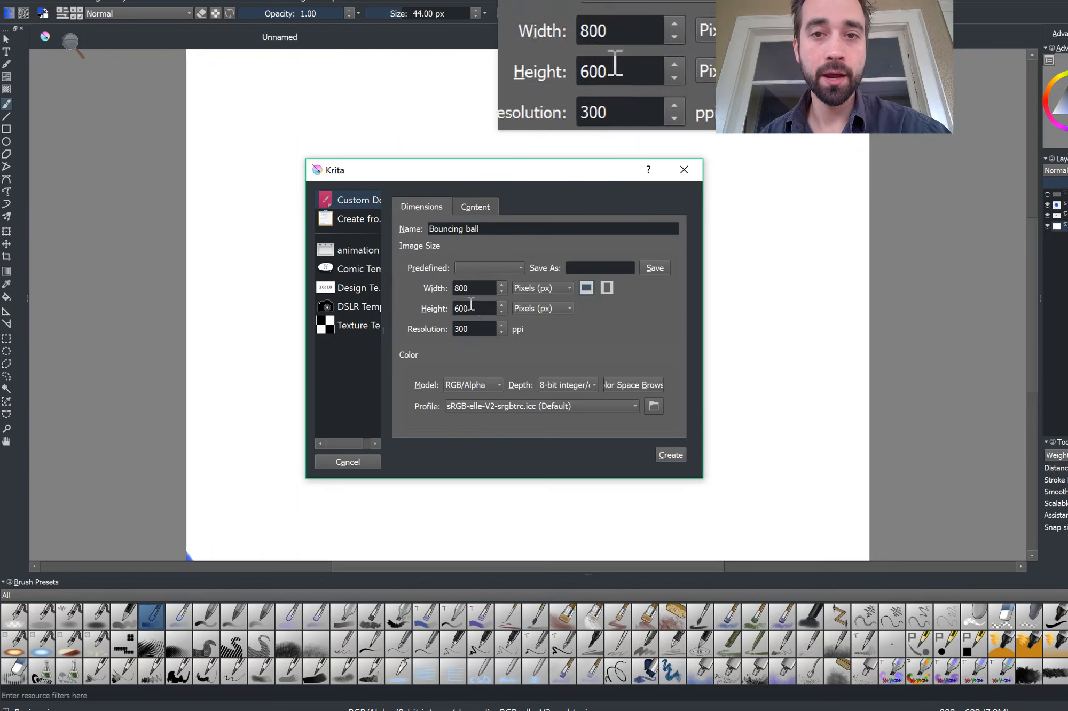
click(672, 459)
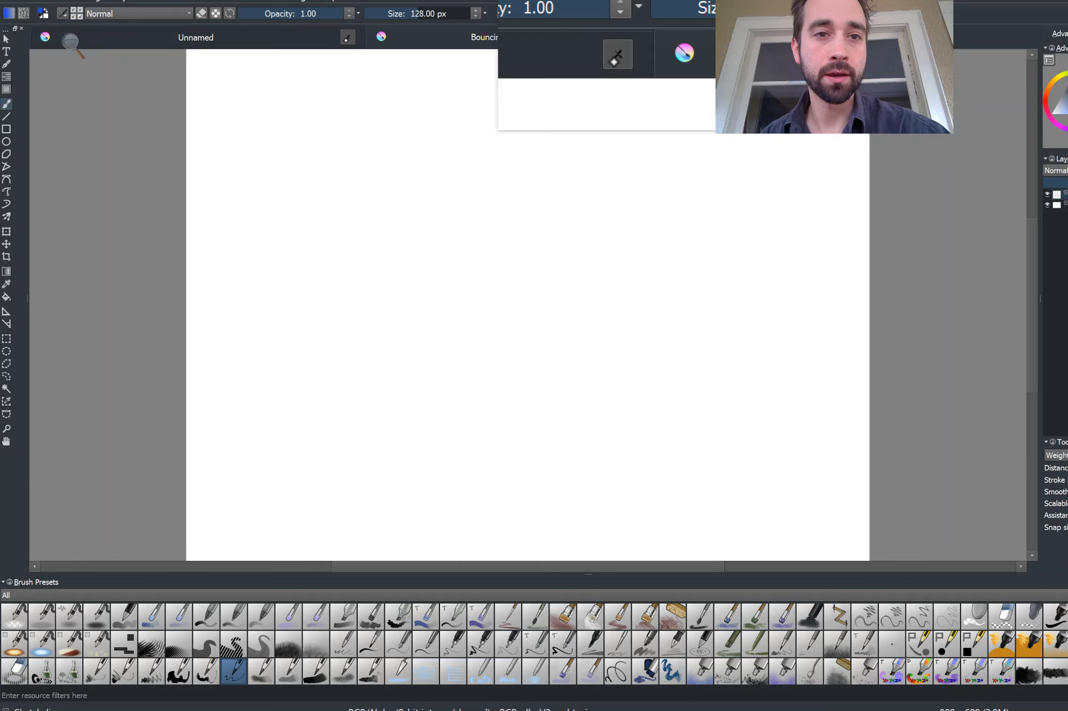
Step: Close the old Unnamed document so that only the Bouncing ball document stays open
click(348, 37)
click(618, 382)
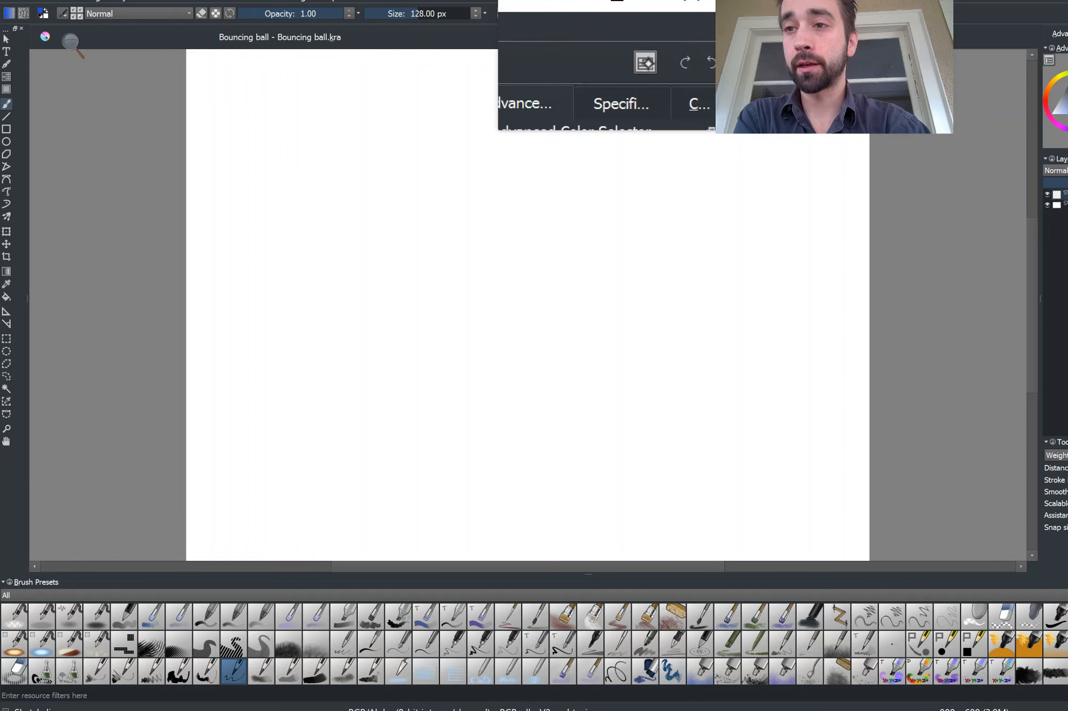
Step: Save the current layout as a new workspace named ScottsDrawing
click(645, 63)
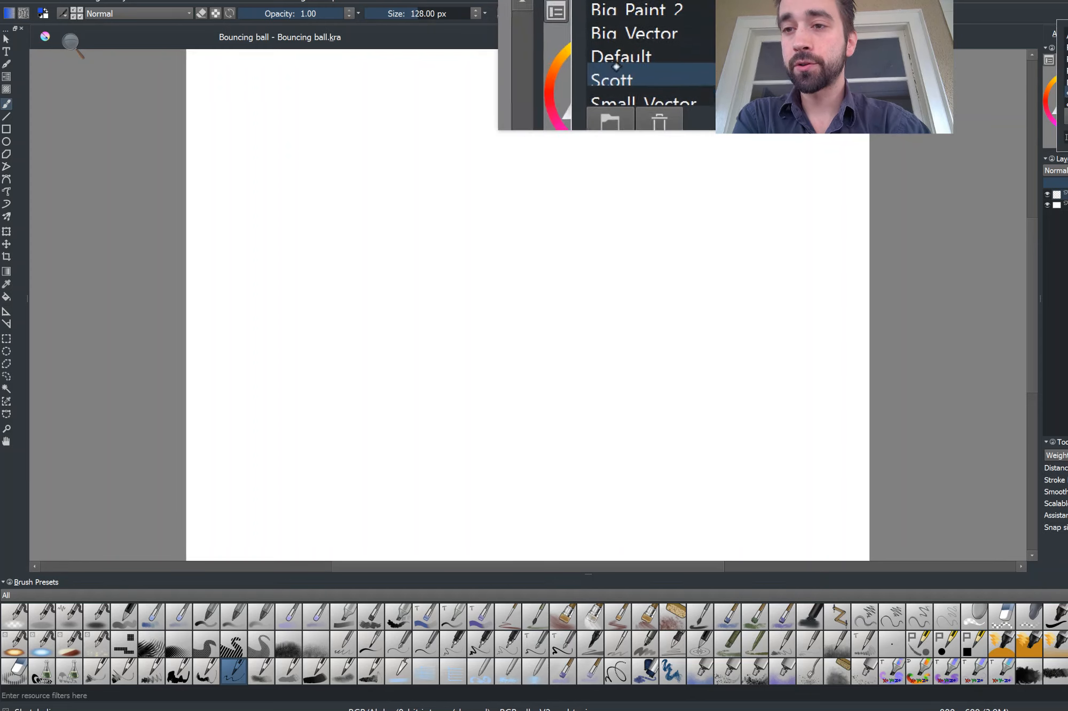
click(617, 65)
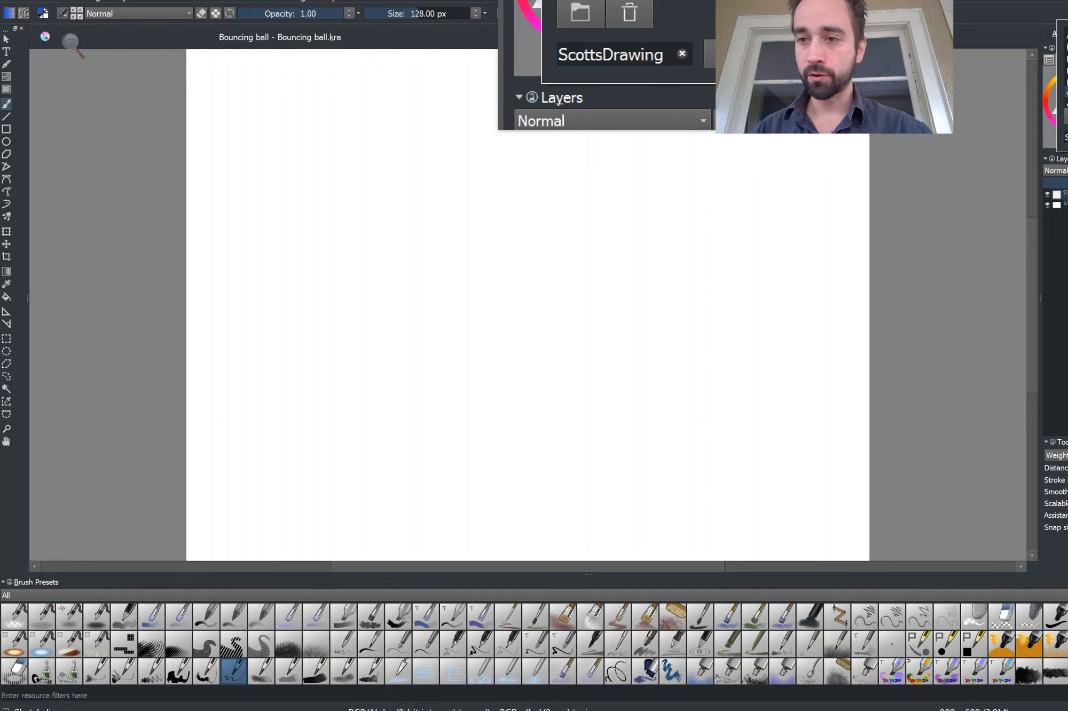
click(679, 60)
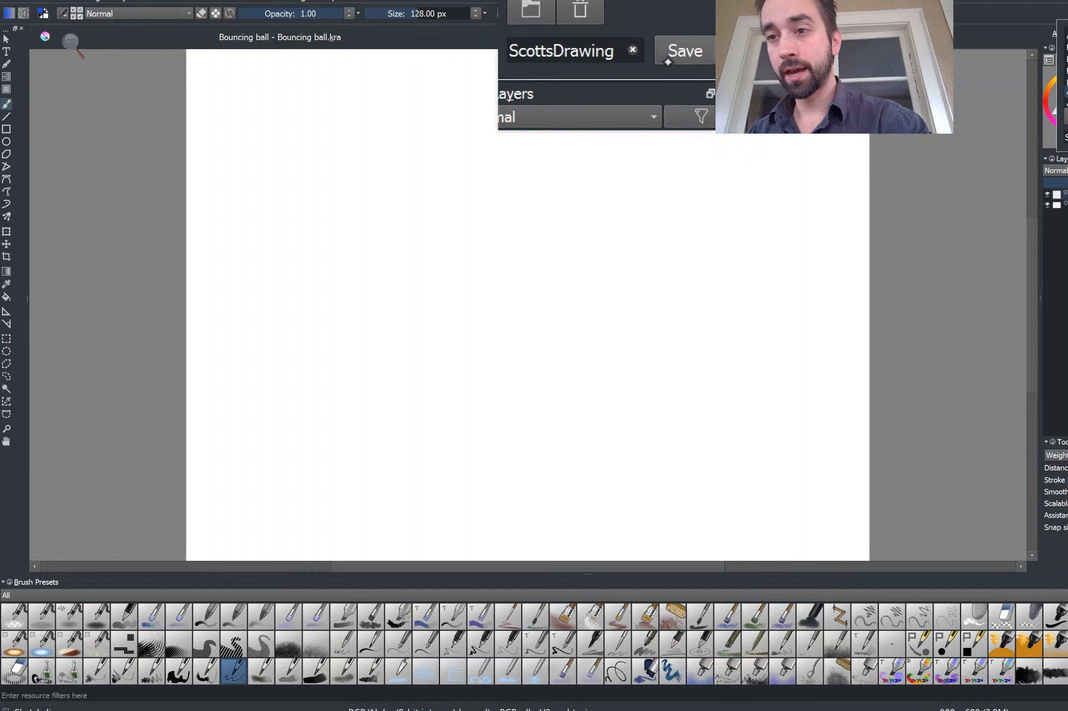
Step: Try the VFX_Paint and Big_Vector workspaces, and finish on the Animation workspace
scroll(681, 62, down, 2)
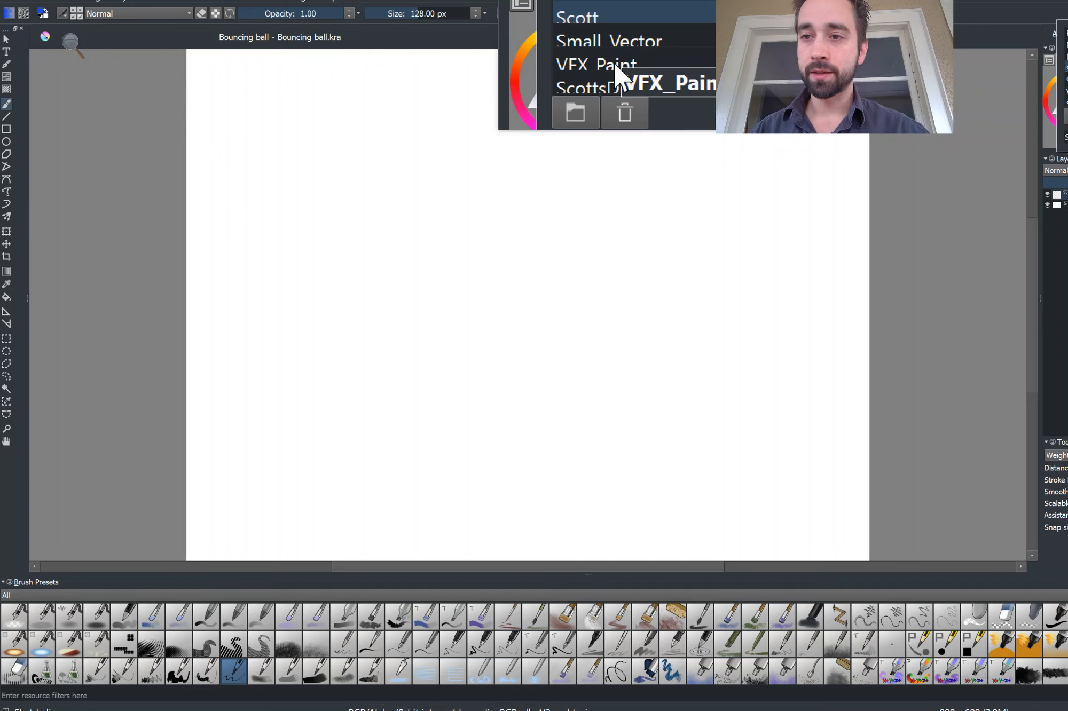
click(615, 64)
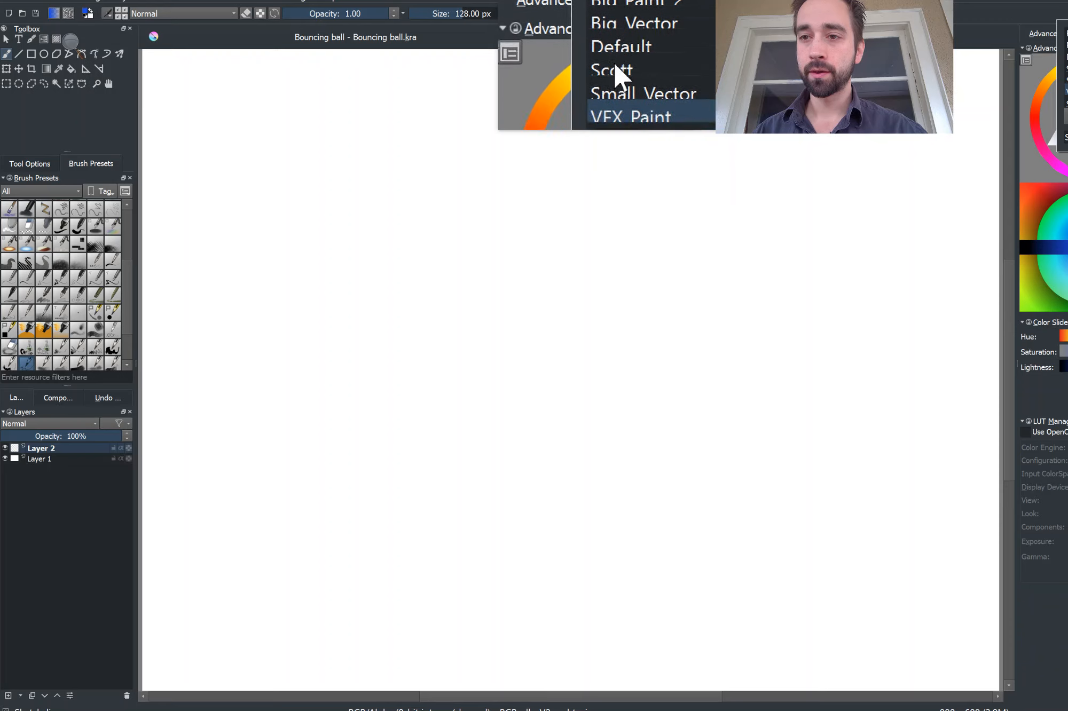
click(1066, 44)
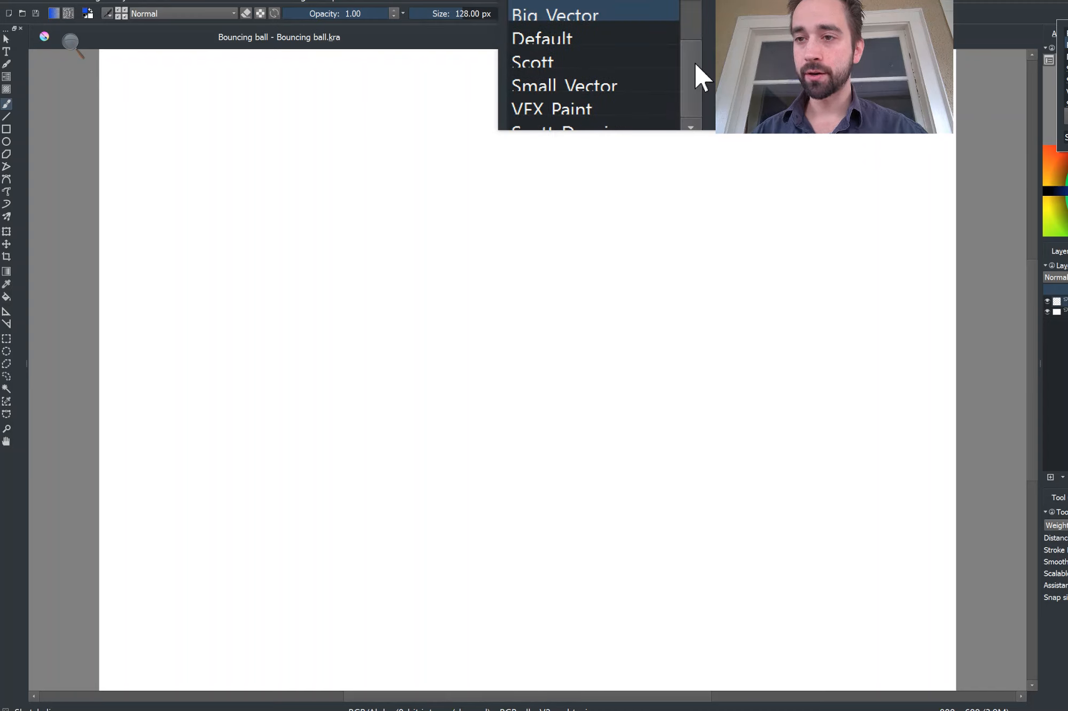
scroll(693, 60, up, 3)
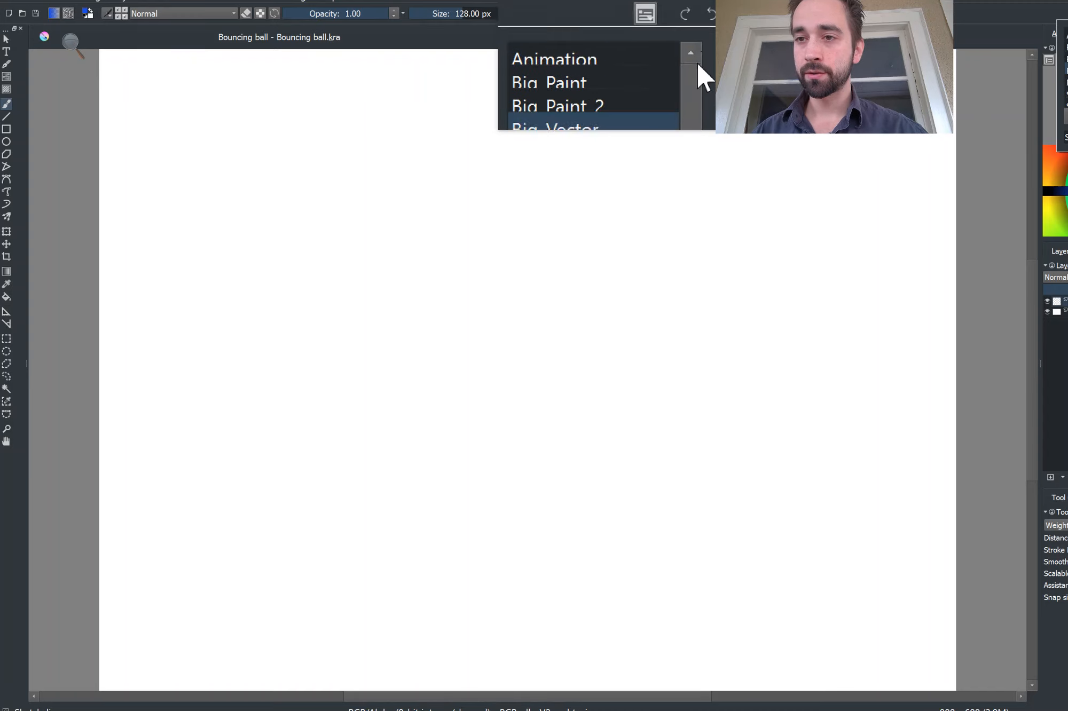
click(615, 65)
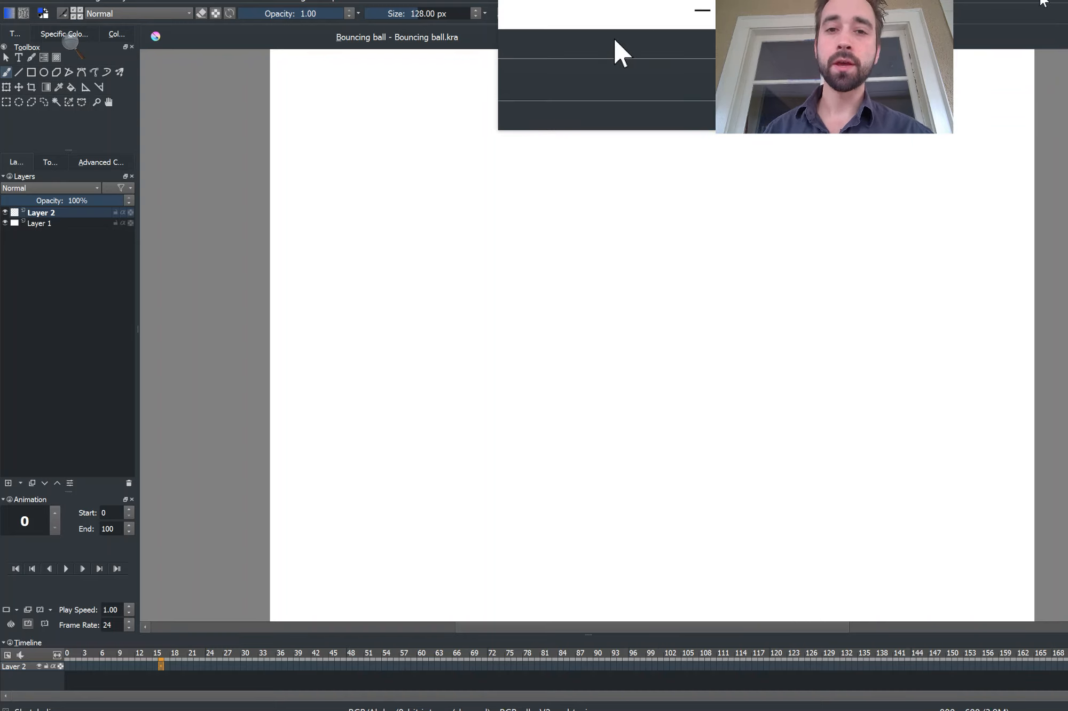
Step: Switch to the Scott workspace and return to the Animation workspace
click(644, 63)
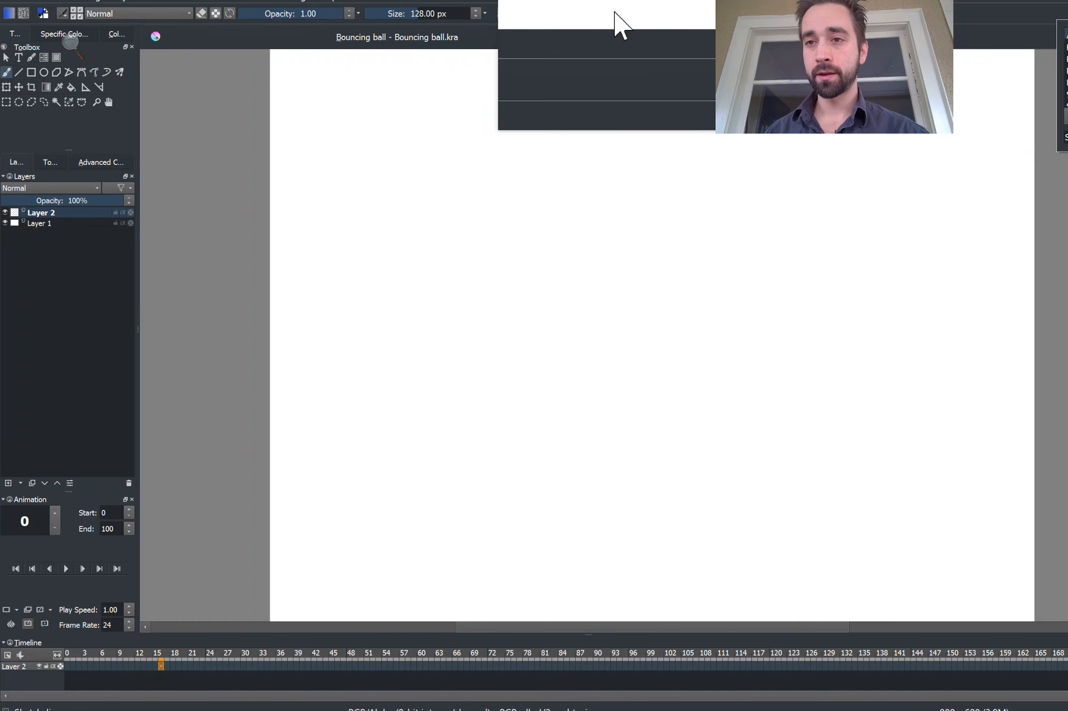
click(1065, 93)
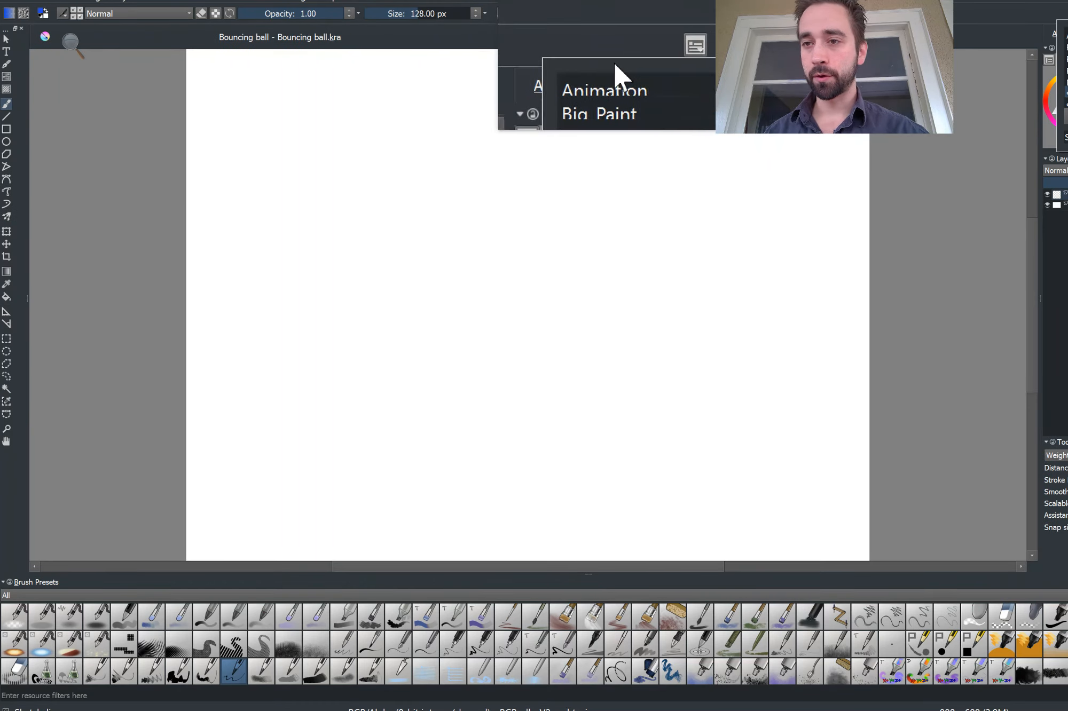
click(1062, 39)
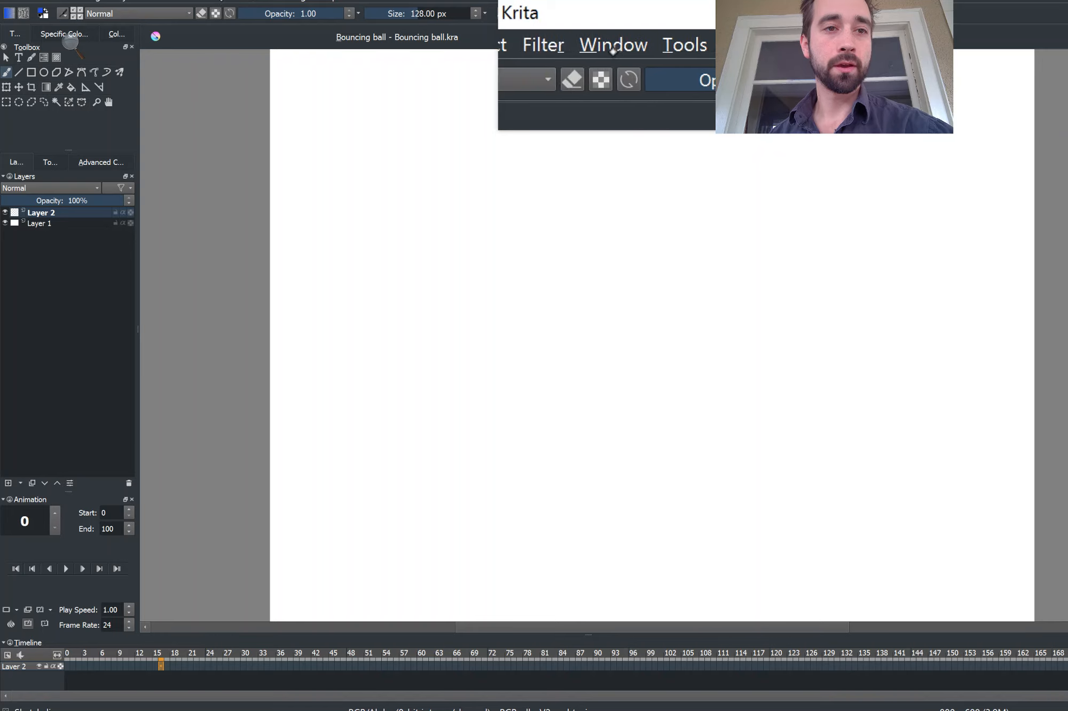
Step: Show the Brush Presets docker in the Animation workspace
click(222, 1)
mouse_move(291, 1)
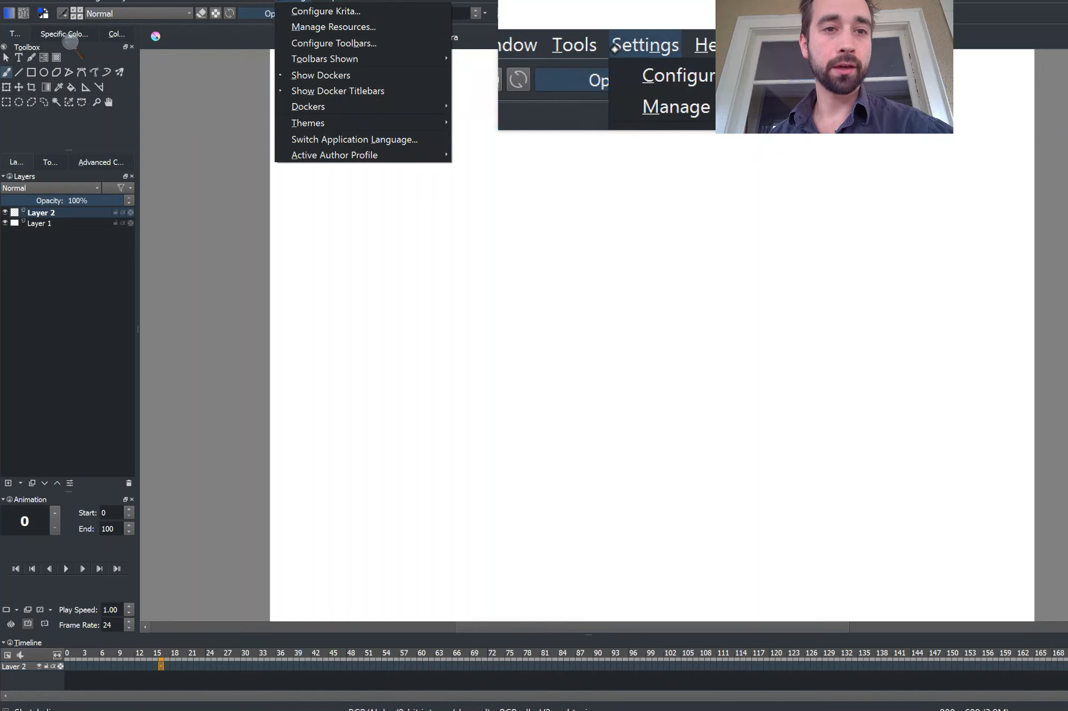
mouse_move(311, 56)
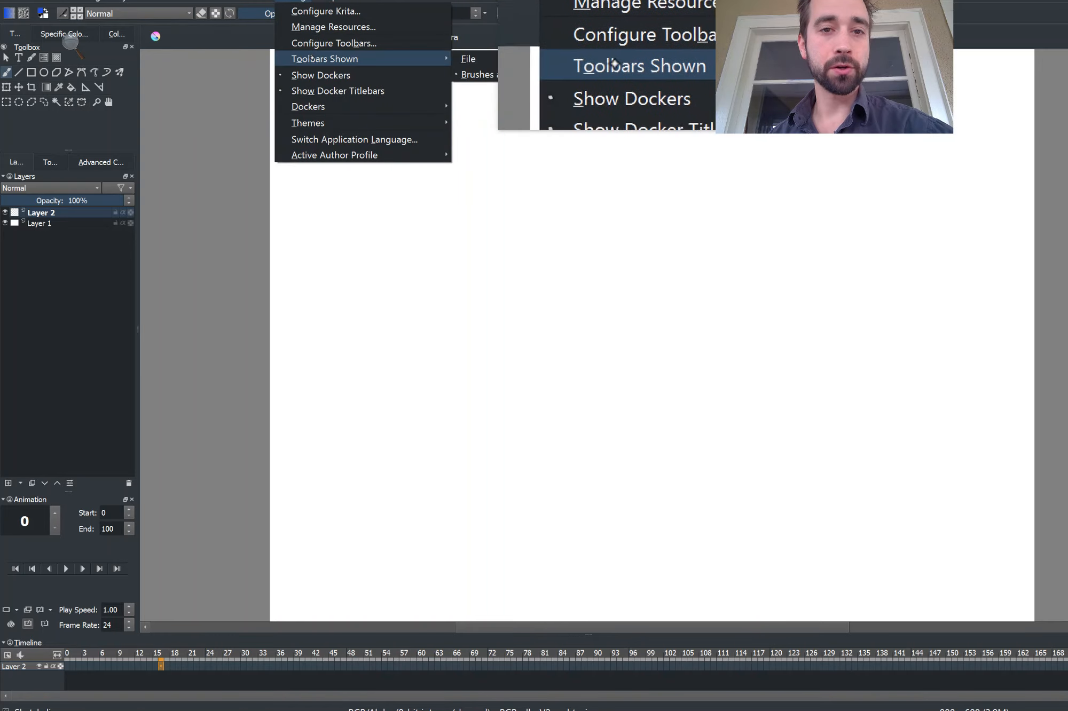
mouse_move(308, 107)
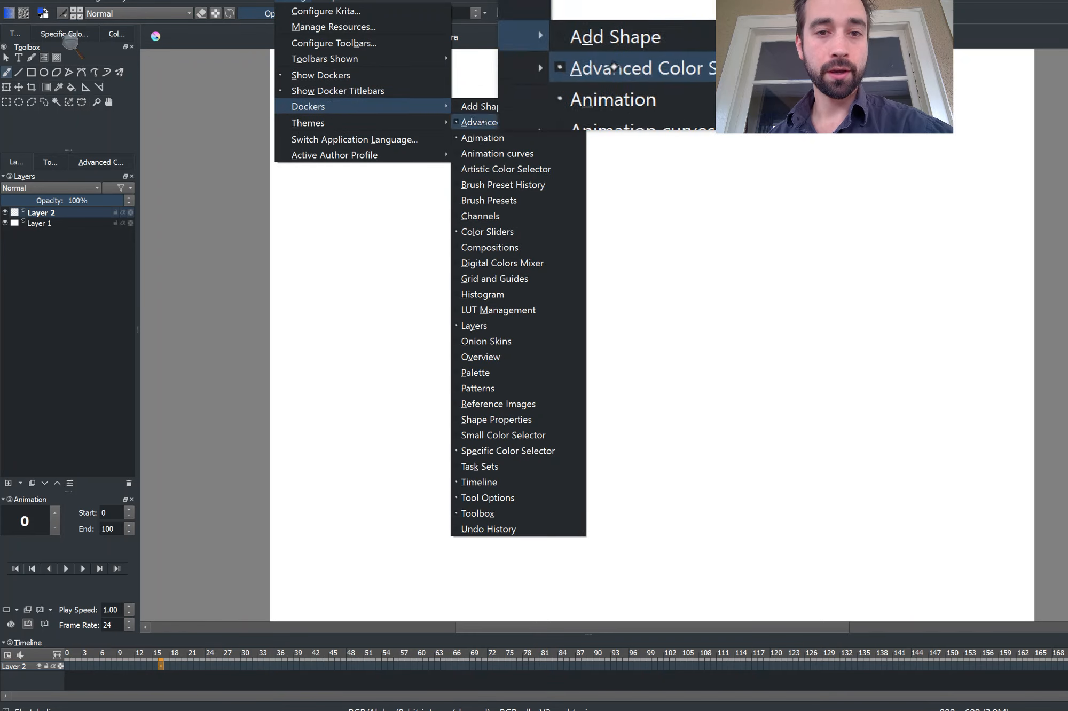
click(475, 200)
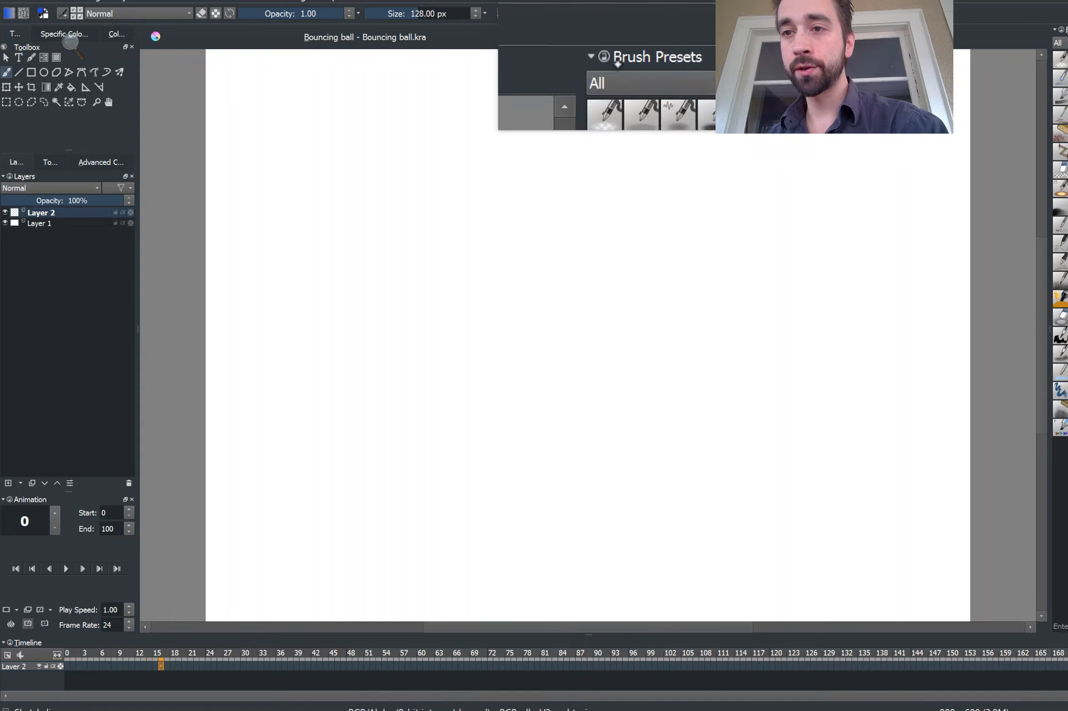
Step: Undock the Brush Presets docker over the canvas and dock it back in its place beside the canvas
drag(1045, 77, 870, 195)
drag(814, 197, 1067, 124)
mouse_move(660, 63)
mouse_down()
mouse_move(614, 63)
mouse_move(701, 66)
mouse_move(683, 67)
mouse_move(692, 63)
mouse_up()
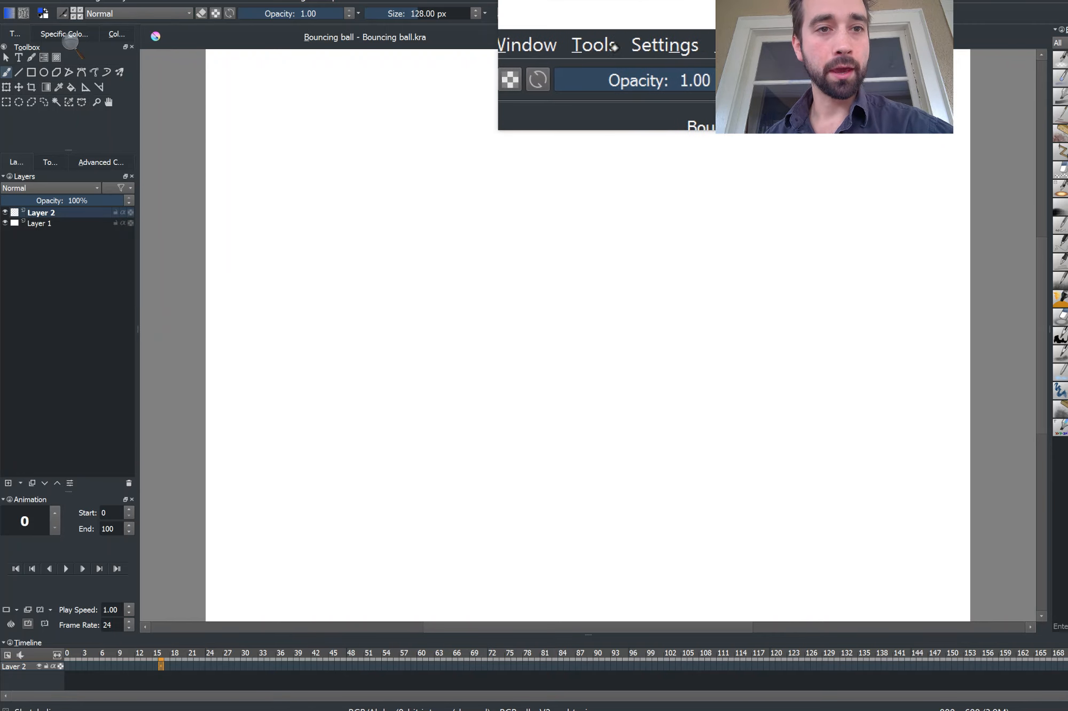
Step: Show the Color Sliders docker in front of the other dockers in its group
click(261, 1)
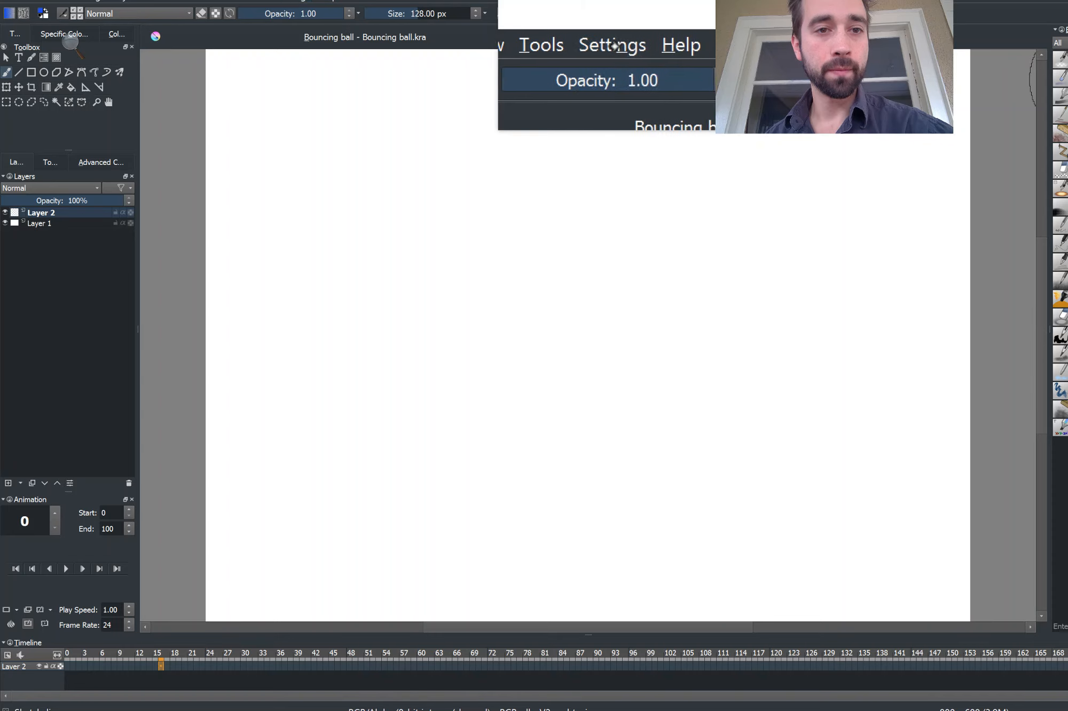
click(293, 0)
mouse_move(310, 58)
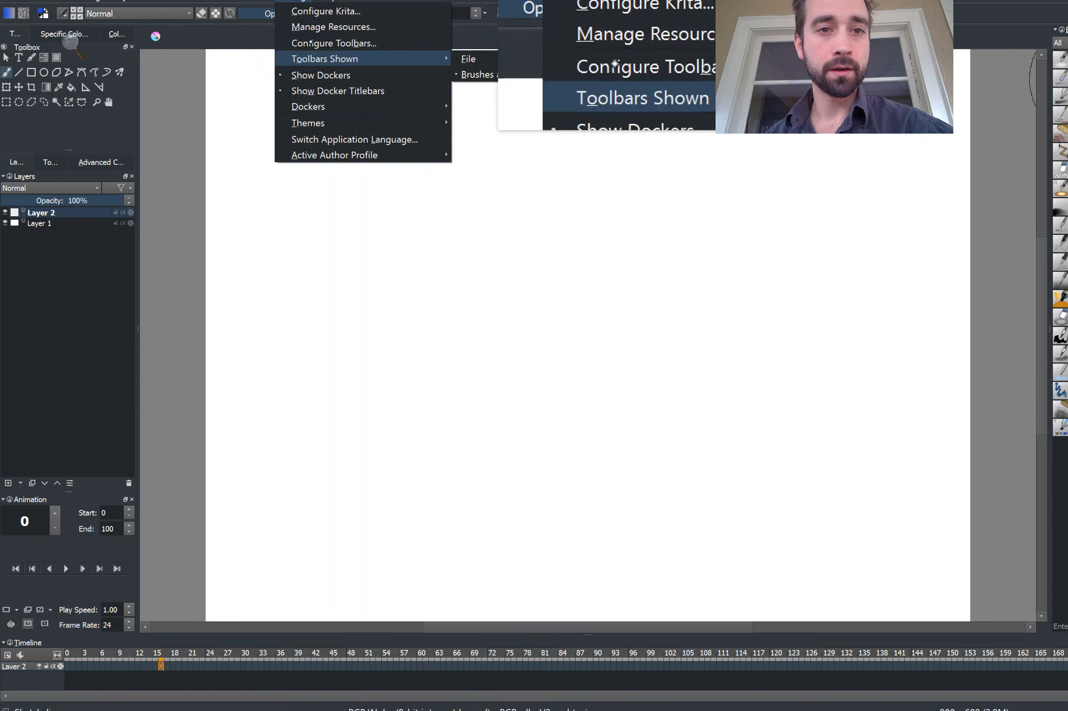
mouse_move(352, 107)
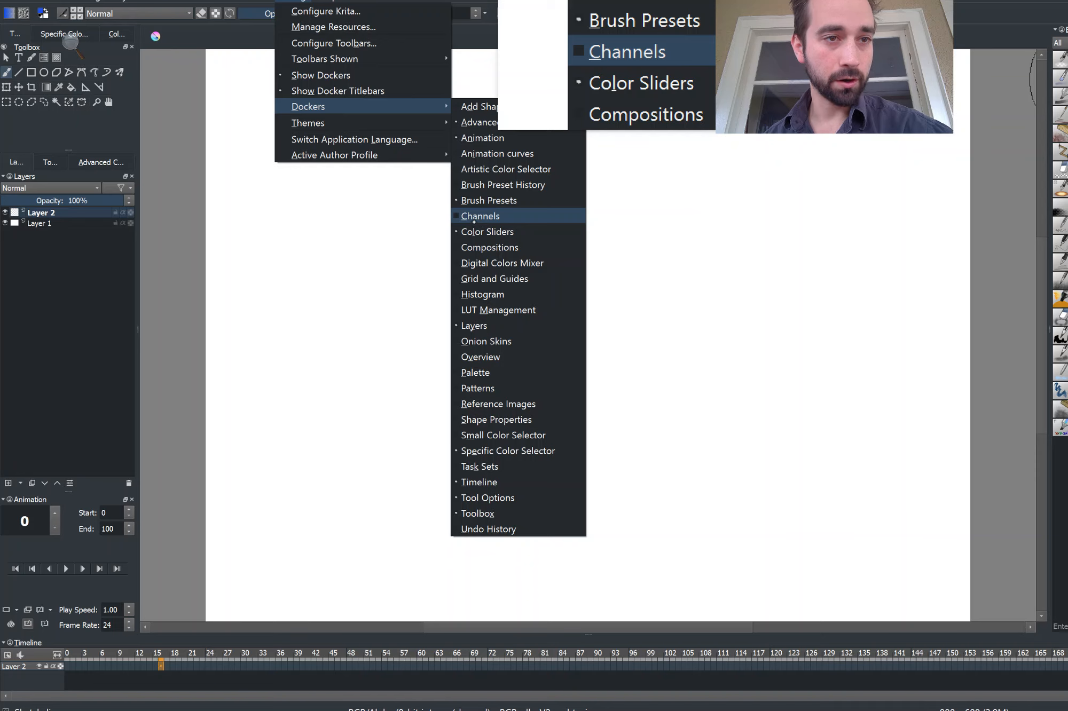
click(487, 232)
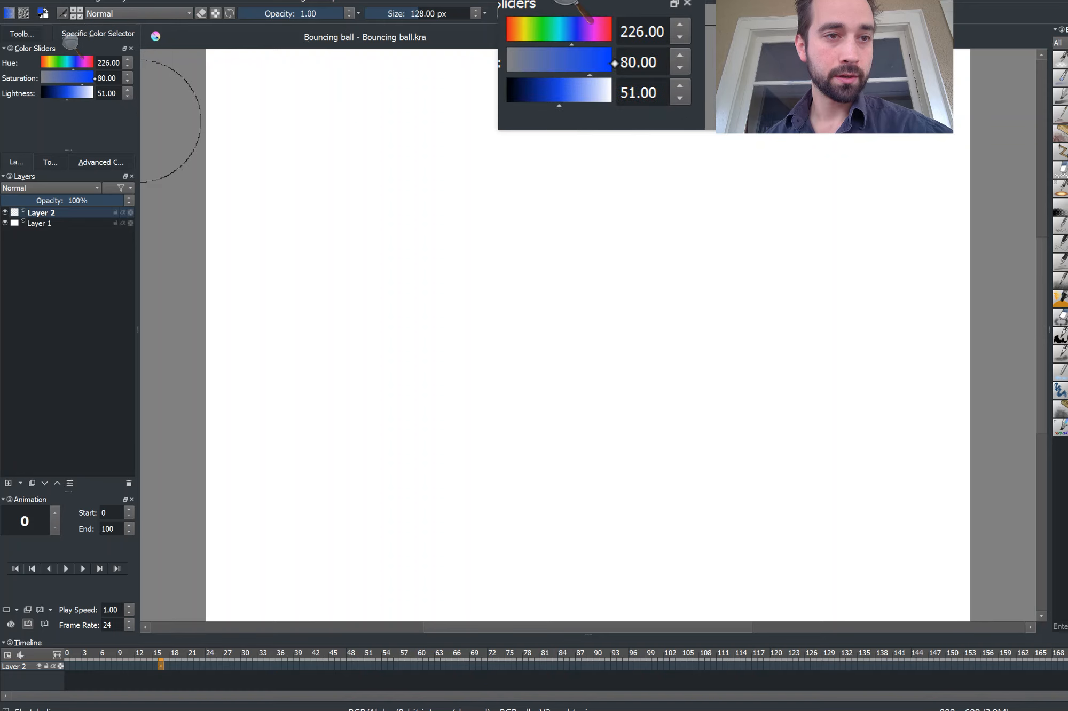
Step: Compare the Specific Color Selector and Color Sliders dockers by alternating between them, ending on the Specific Color Selector
click(75, 34)
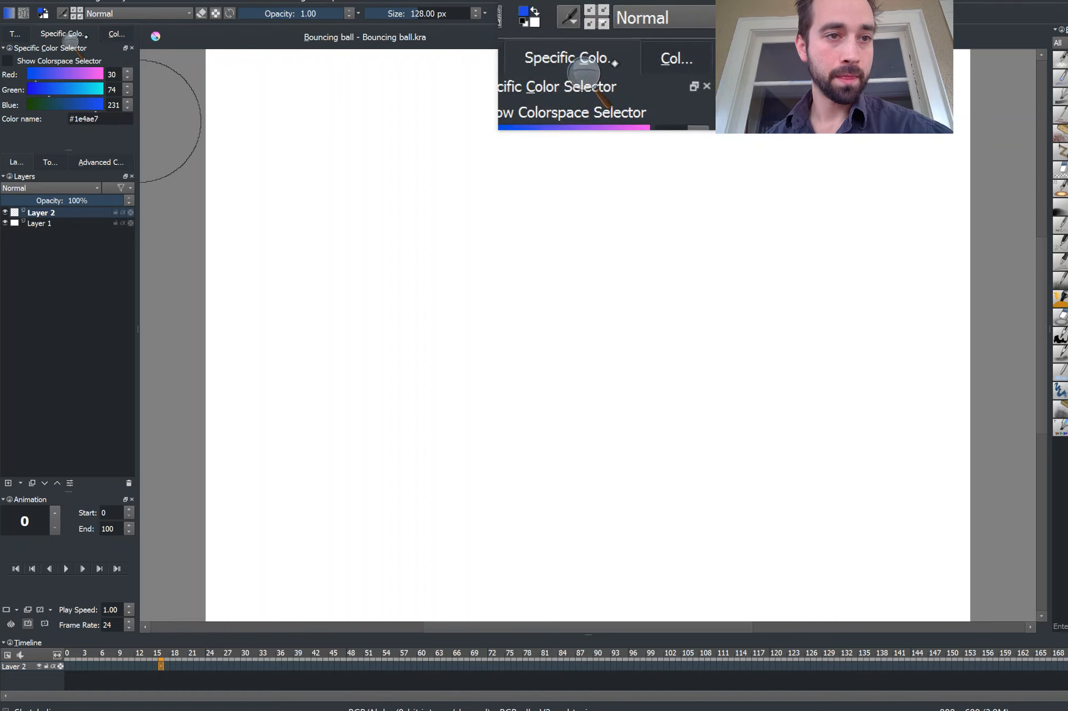
click(111, 34)
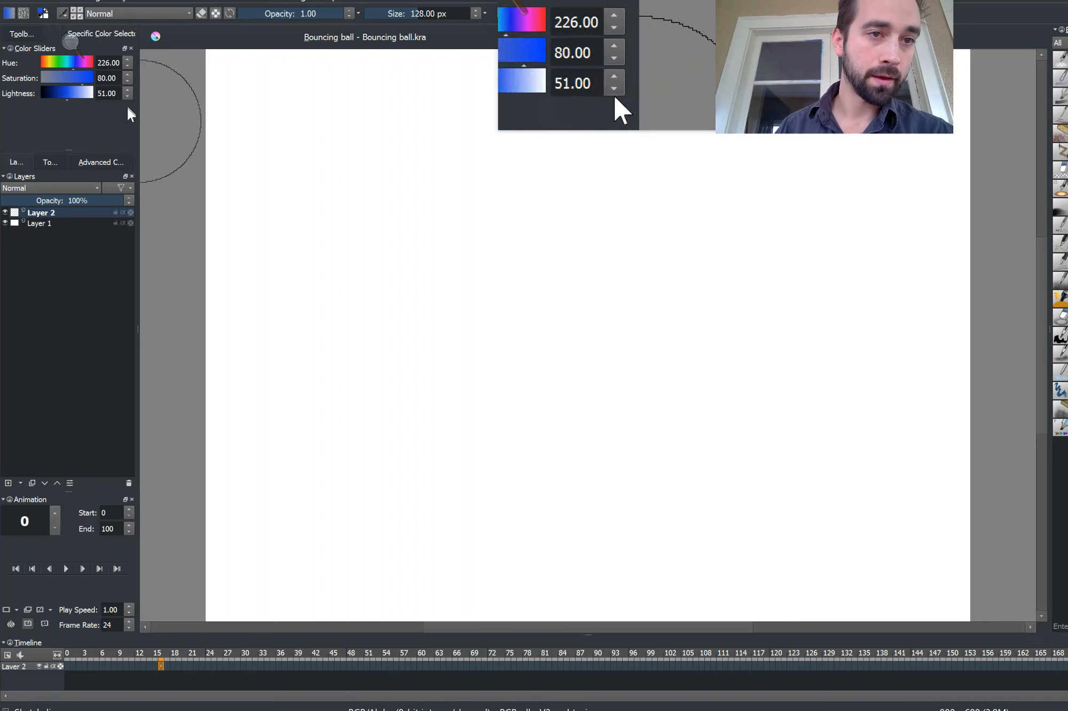
click(124, 48)
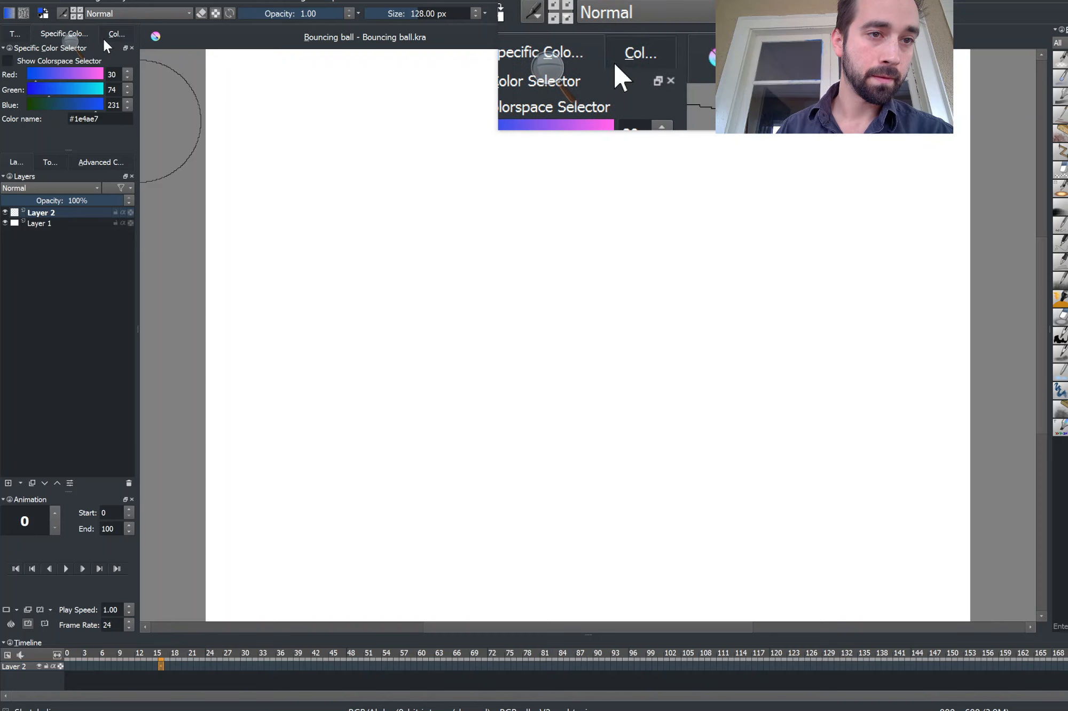
click(116, 34)
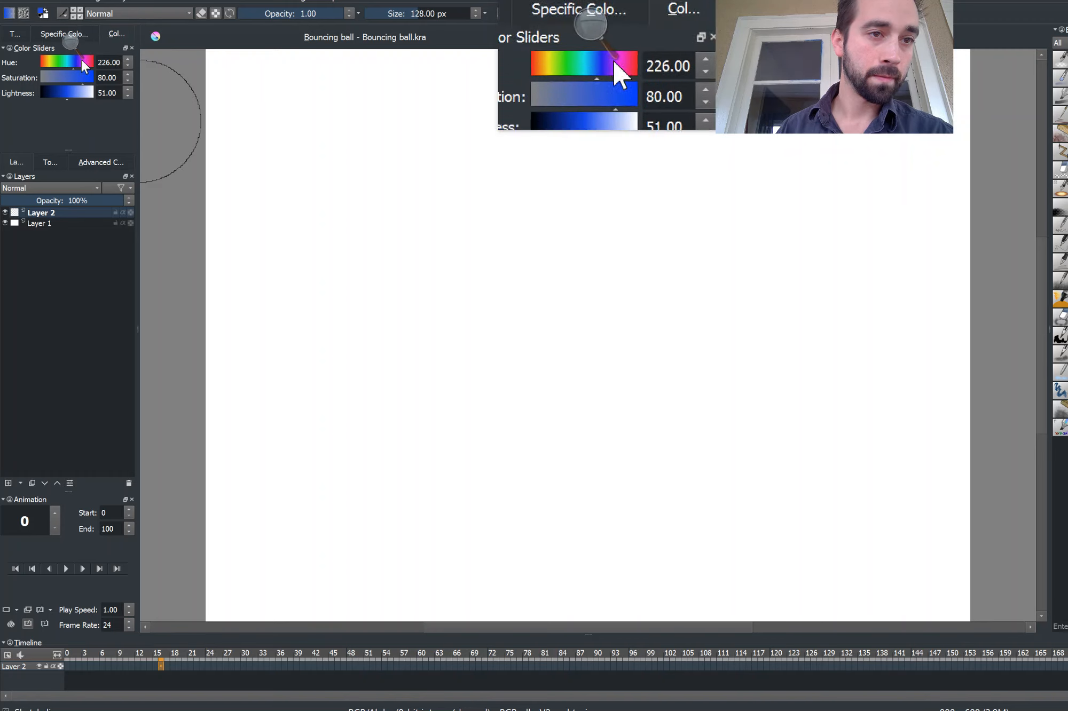
click(55, 36)
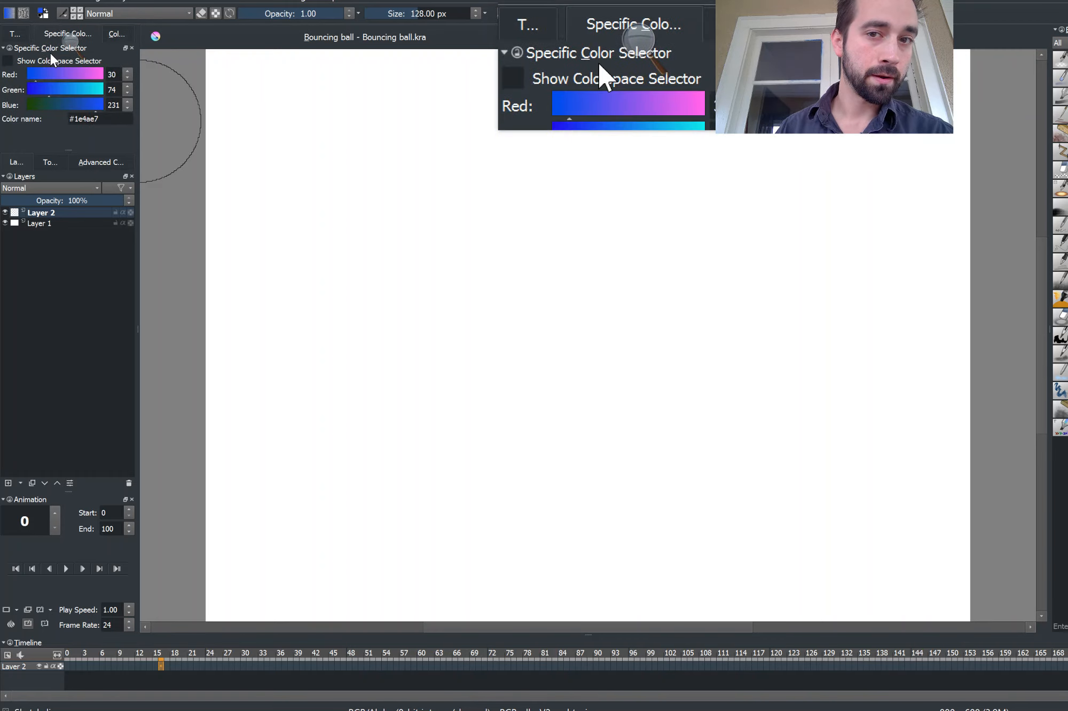
Step: Bring the Toolbox docker to the front of its docker group
click(15, 35)
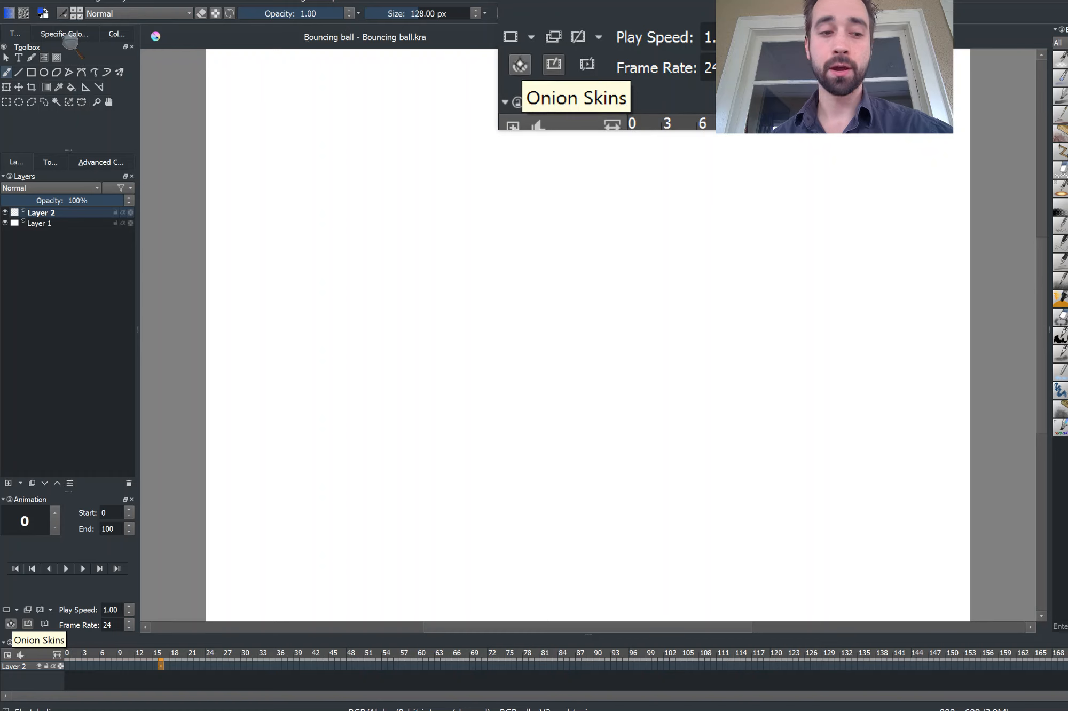
Step: View the floating Onion Skins docker by showing and hiding it, ending with it closed
click(11, 624)
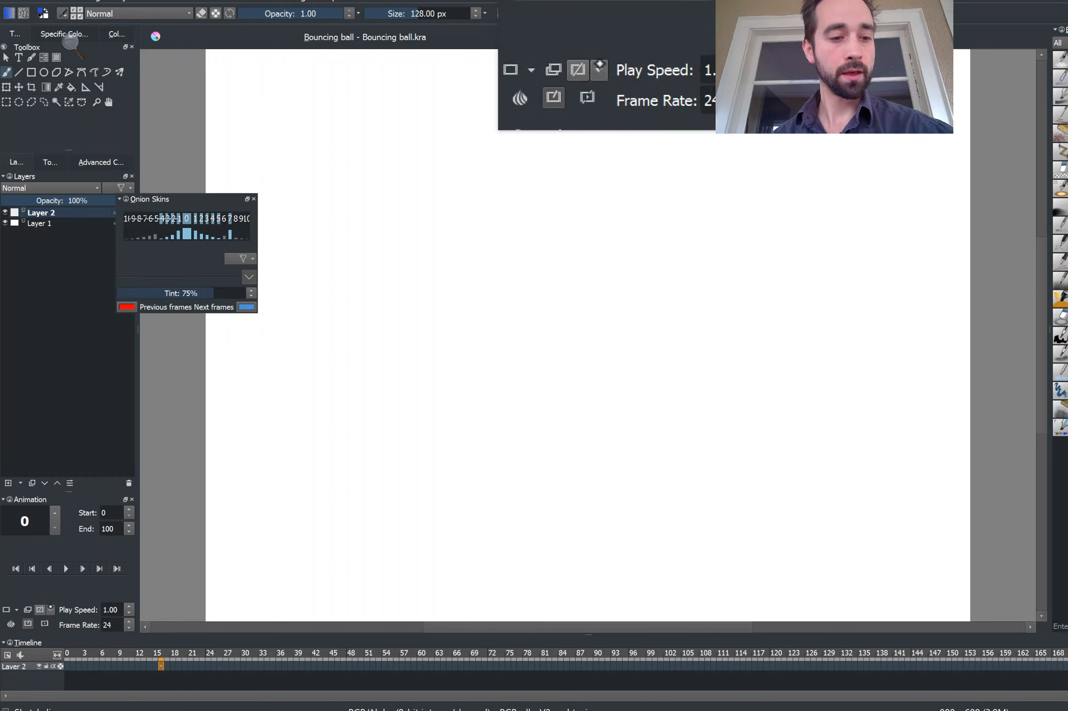
click(11, 624)
click(11, 624)
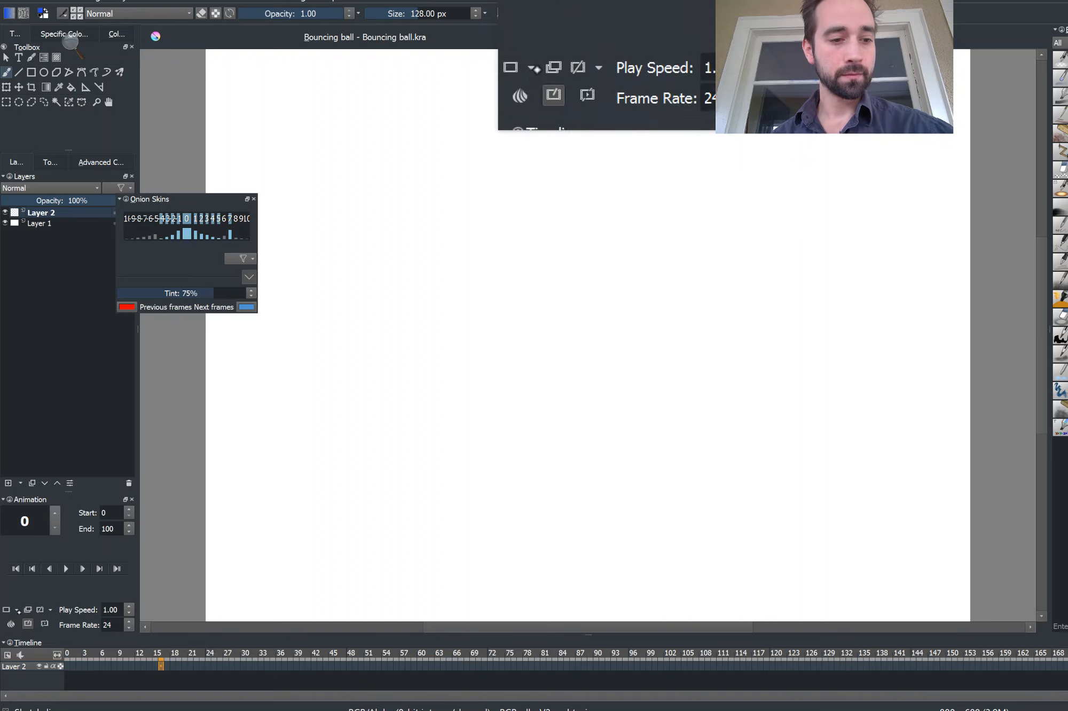
click(253, 199)
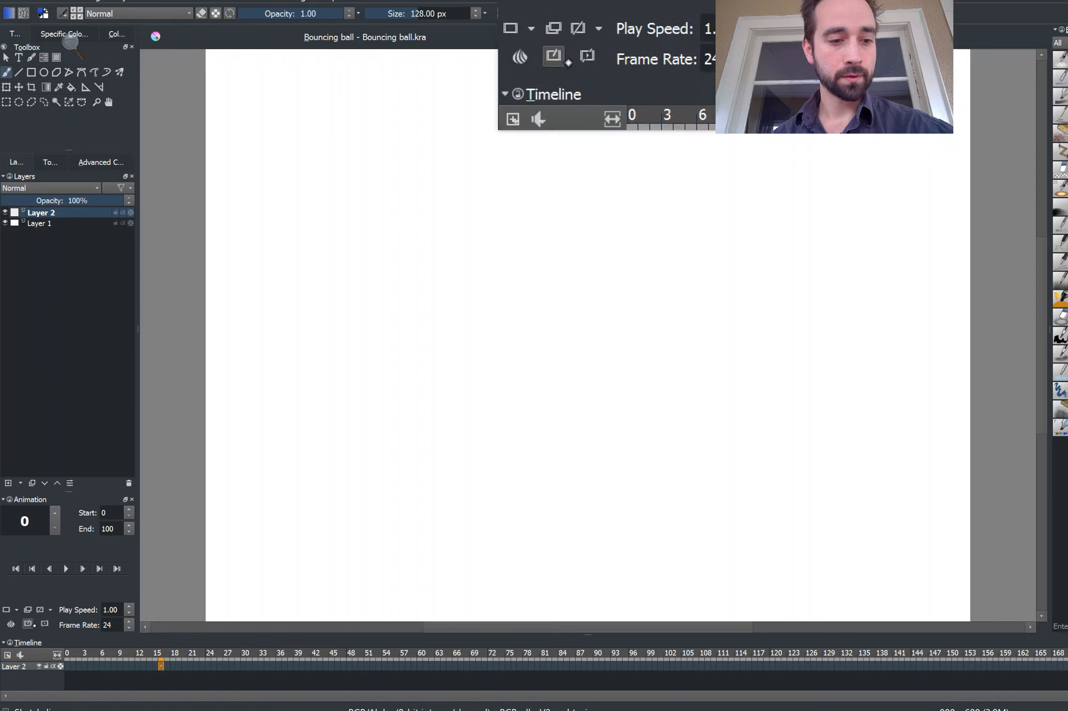
click(14, 626)
click(13, 626)
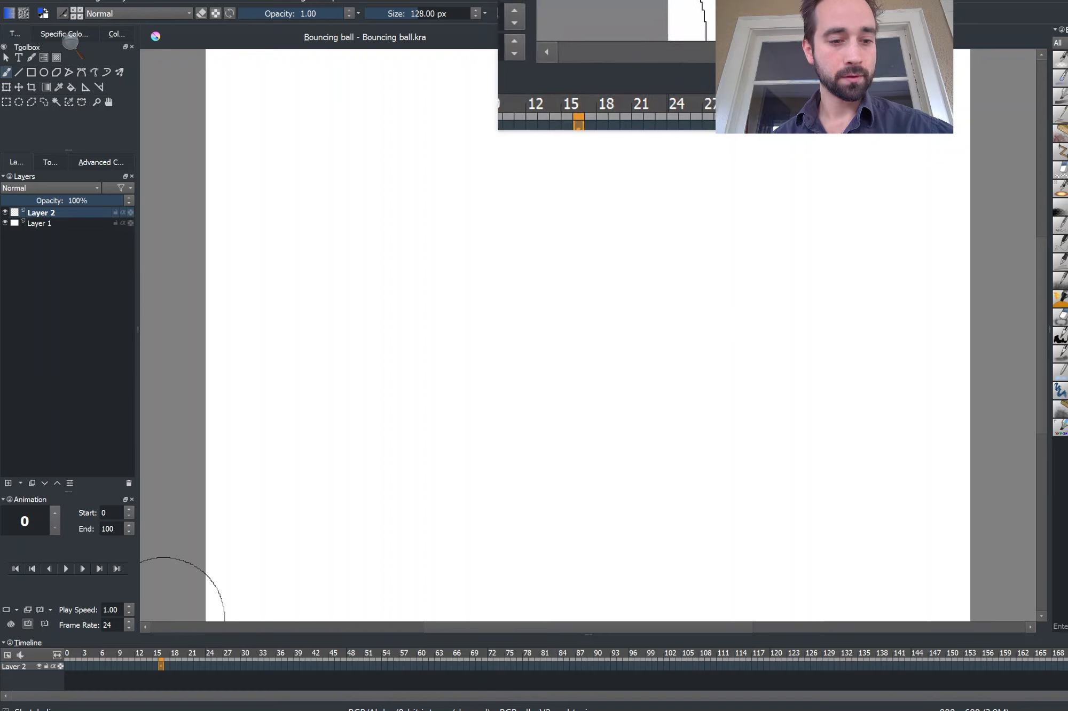
Step: Enlarge the Timeline docker by raising the boundary between it and the canvas
click(176, 629)
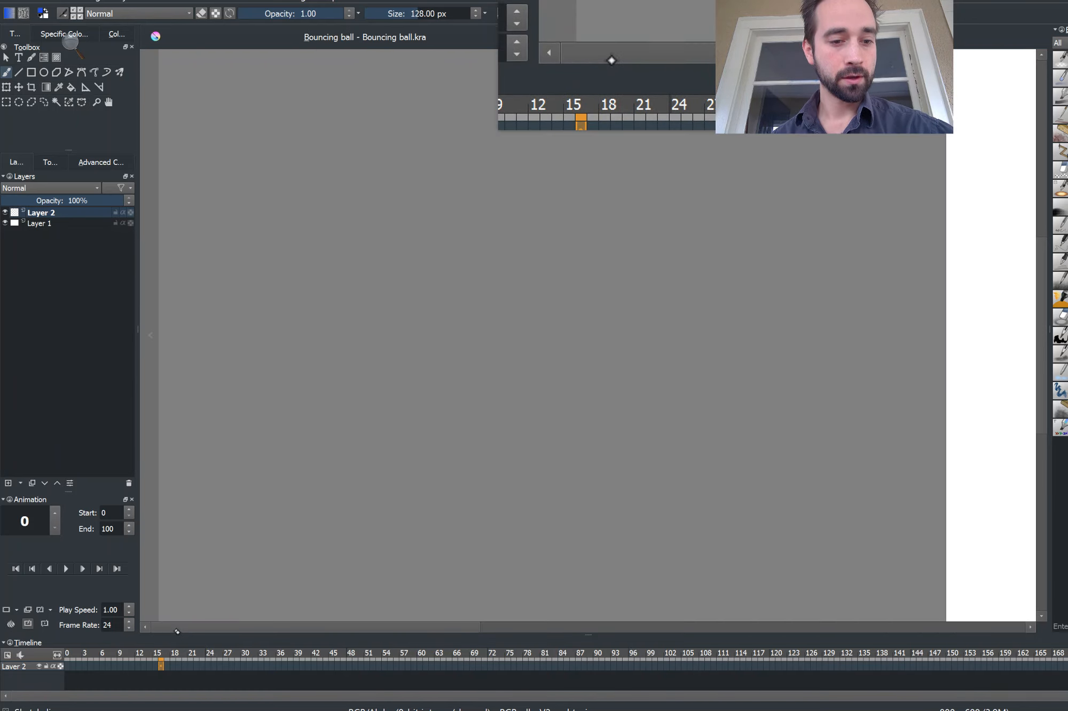
drag(179, 633, 173, 577)
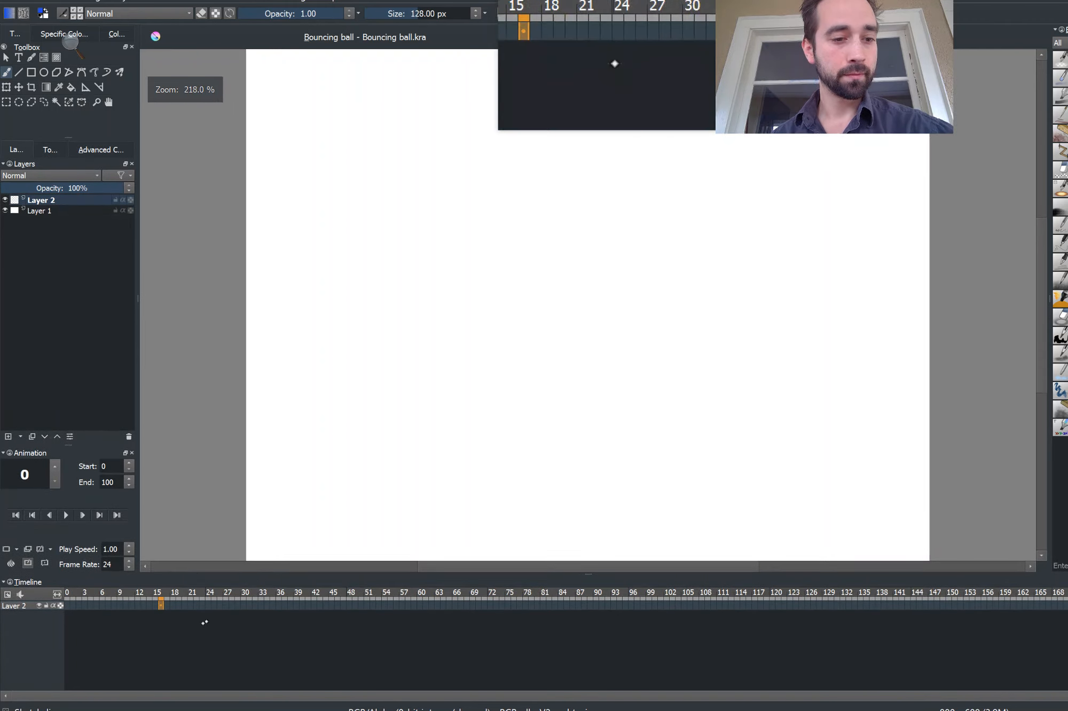
Step: Rename Layer 1 as Background and Layer 2 as Ball drawing
click(38, 211)
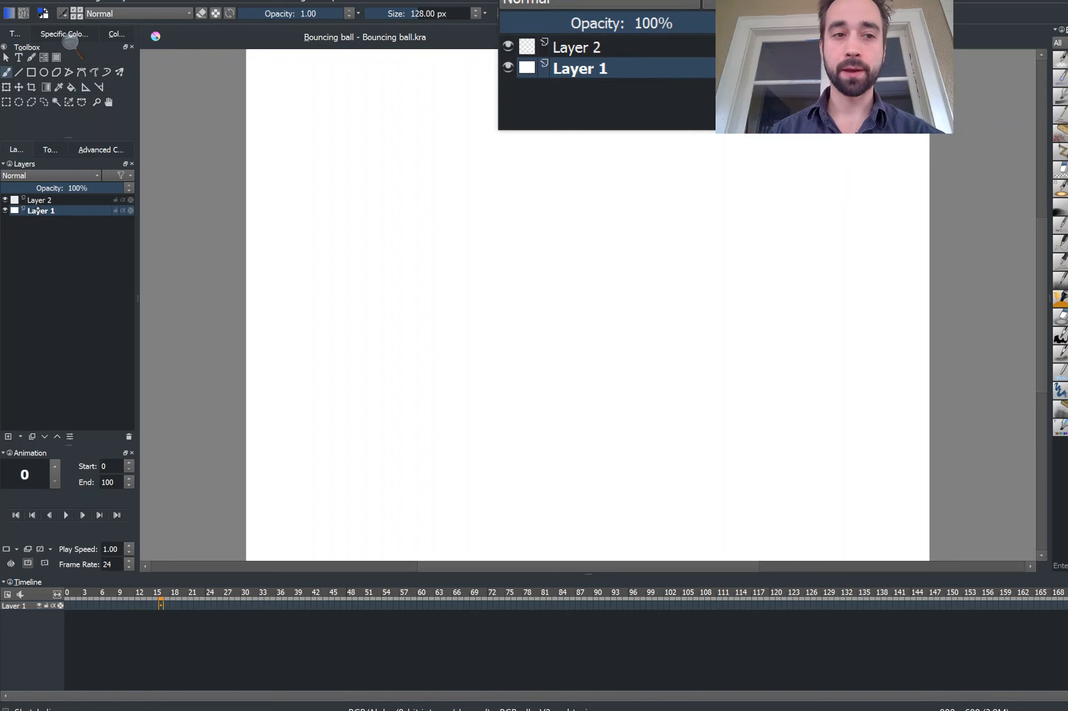
double_click(38, 211)
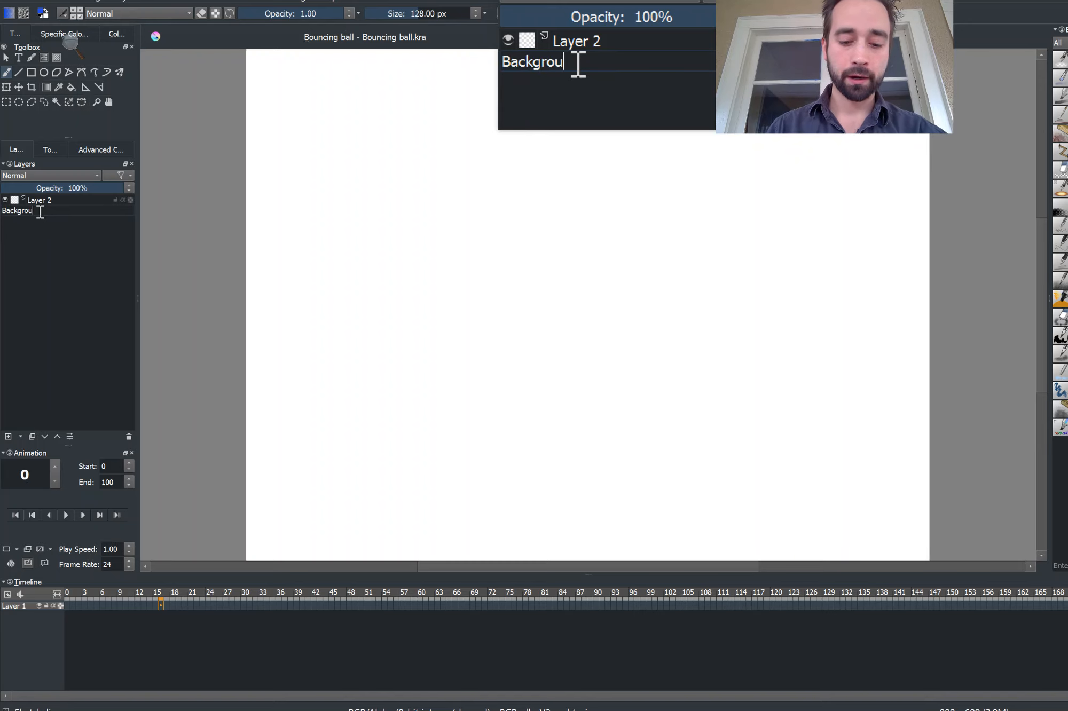
key(Return)
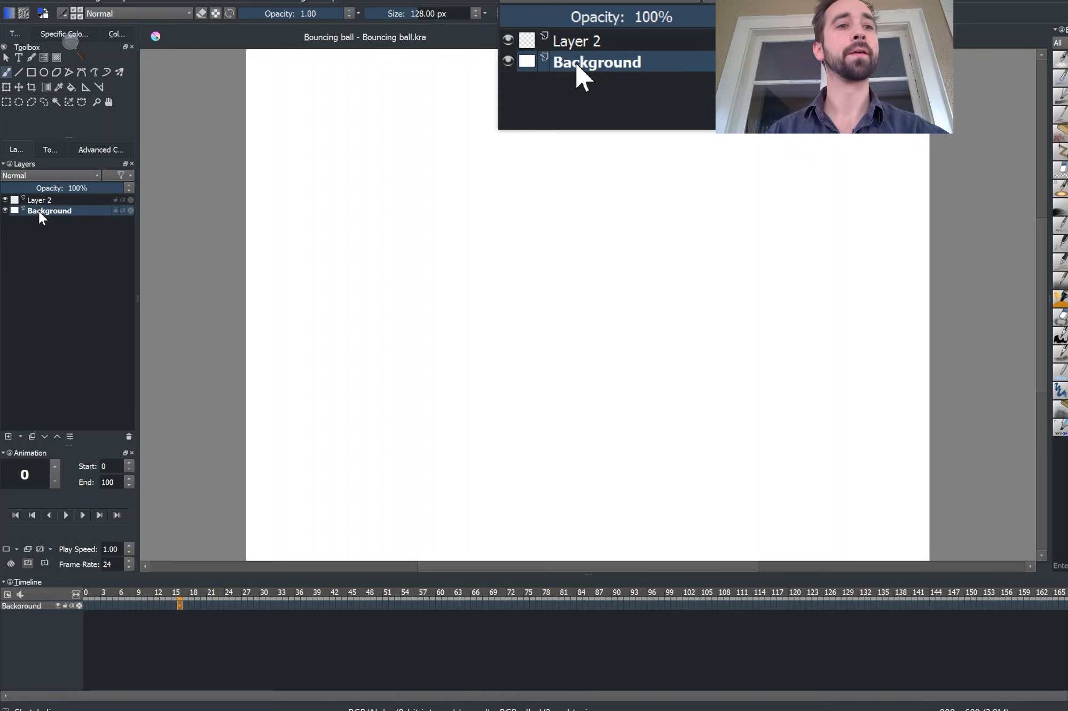
double_click(45, 200)
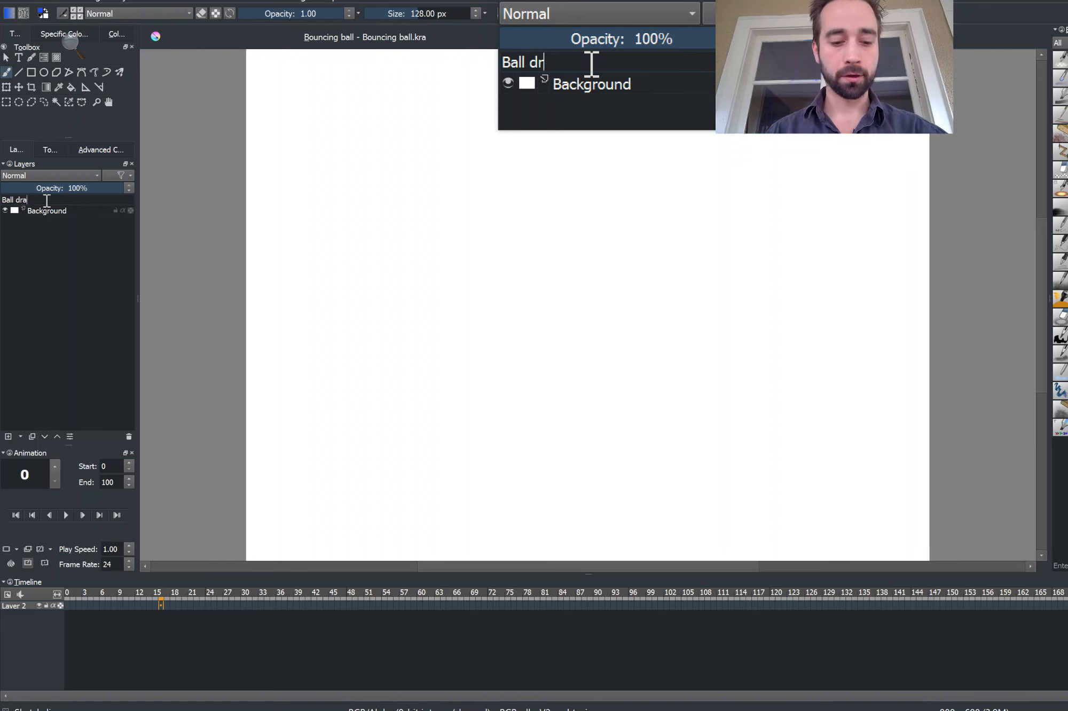
key(Return)
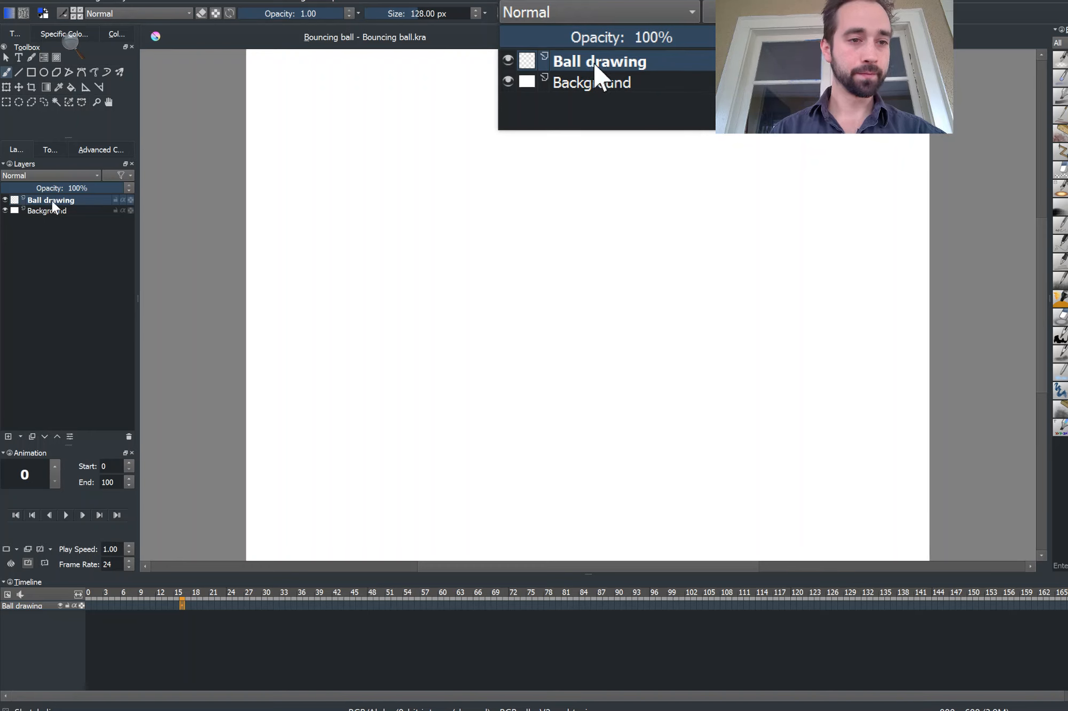
Step: Give the Ball drawing layer a blue color label and check it with the Background layer selected
right_click(79, 196)
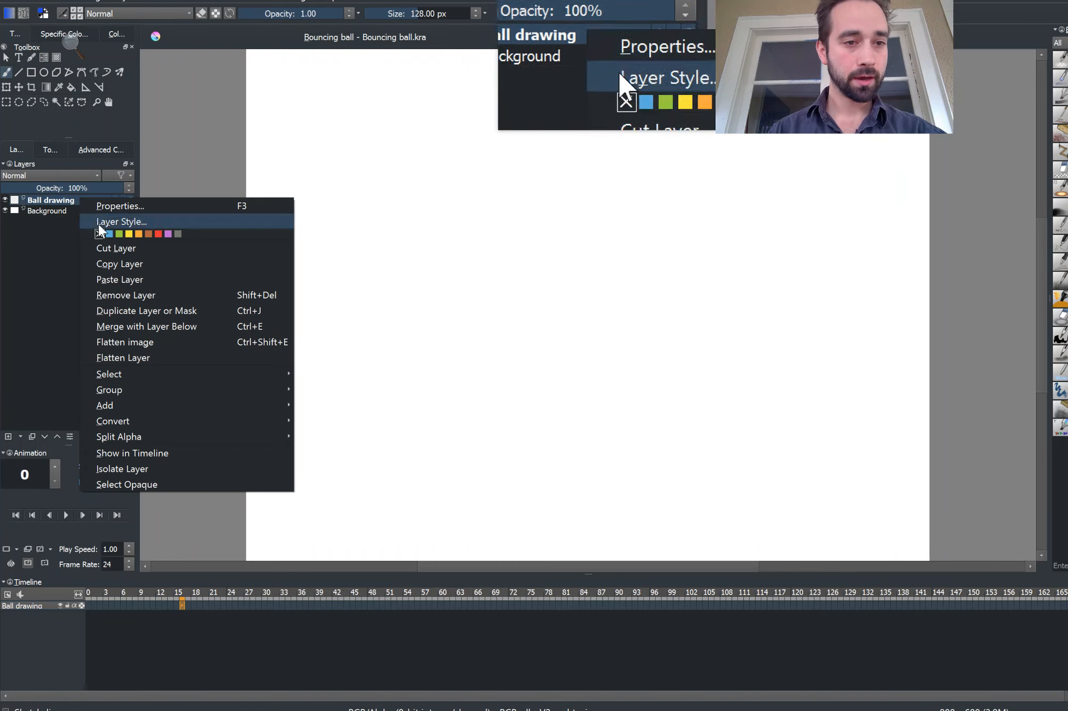
click(110, 234)
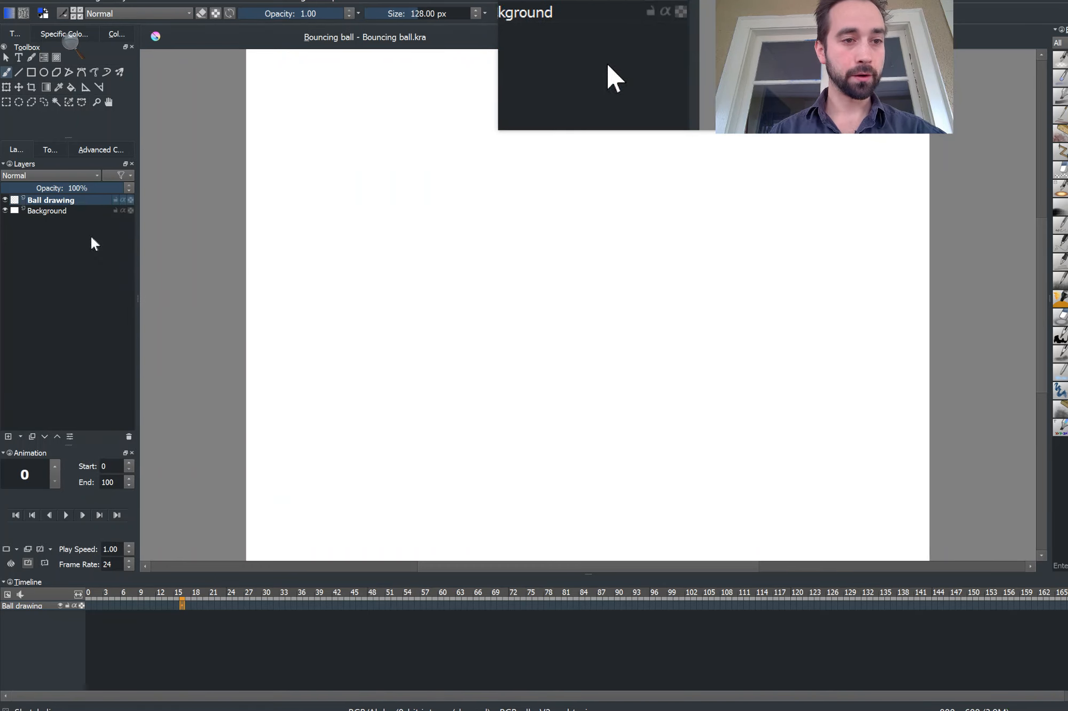
shift+click(77, 209)
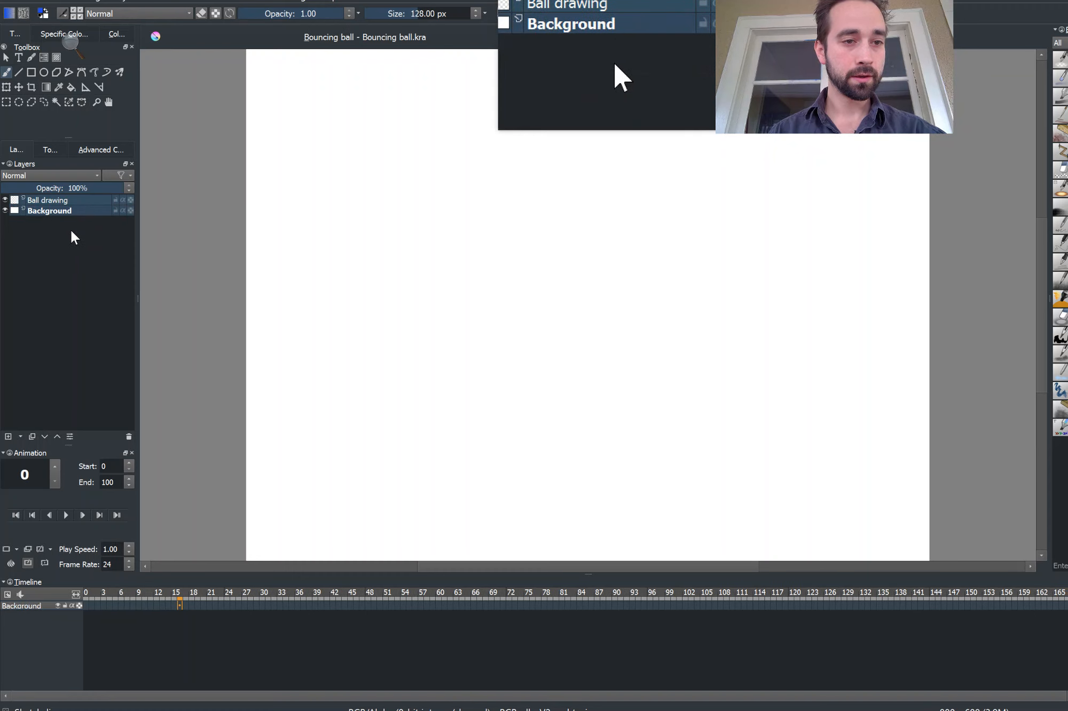
click(78, 202)
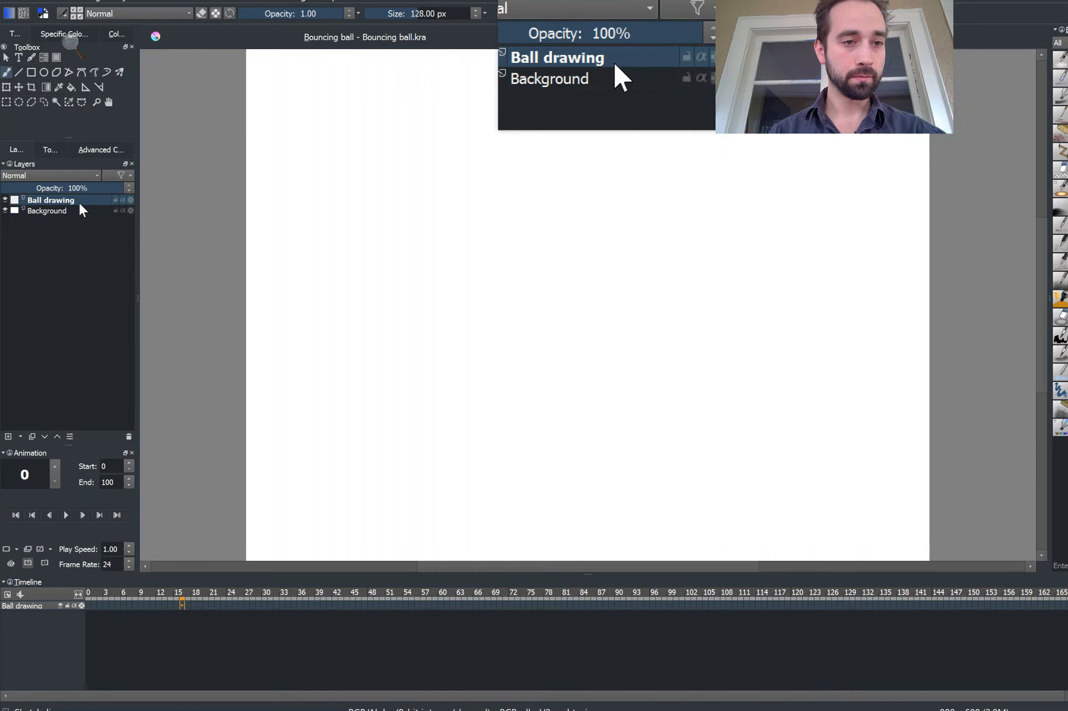
right_click(79, 203)
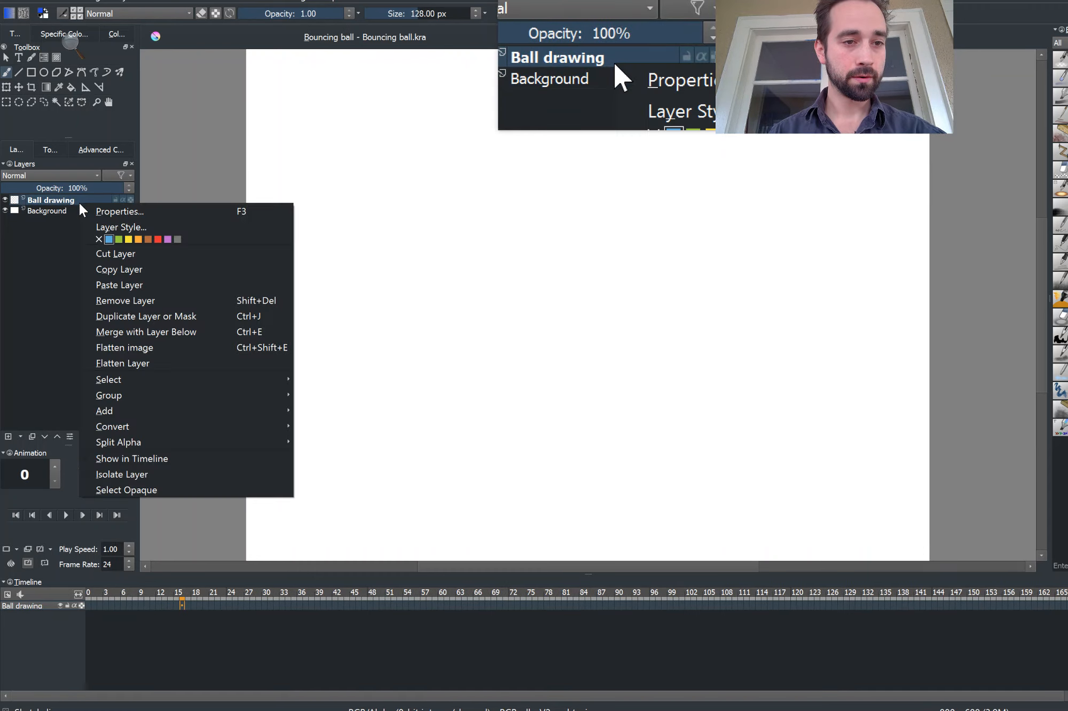
click(110, 239)
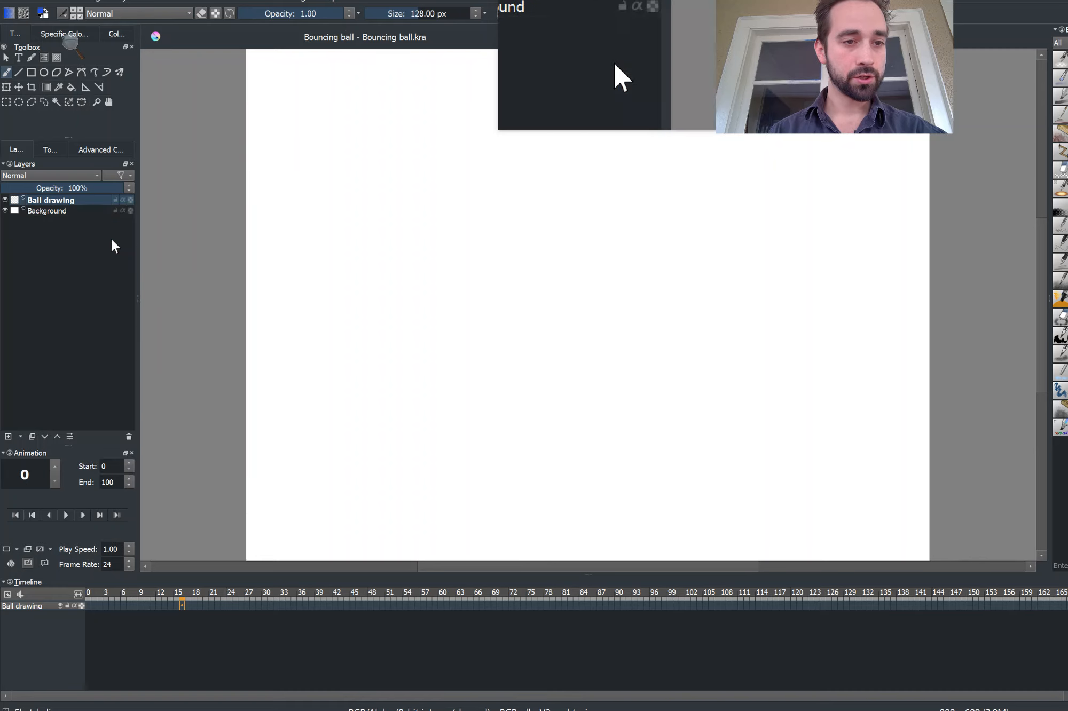
click(74, 210)
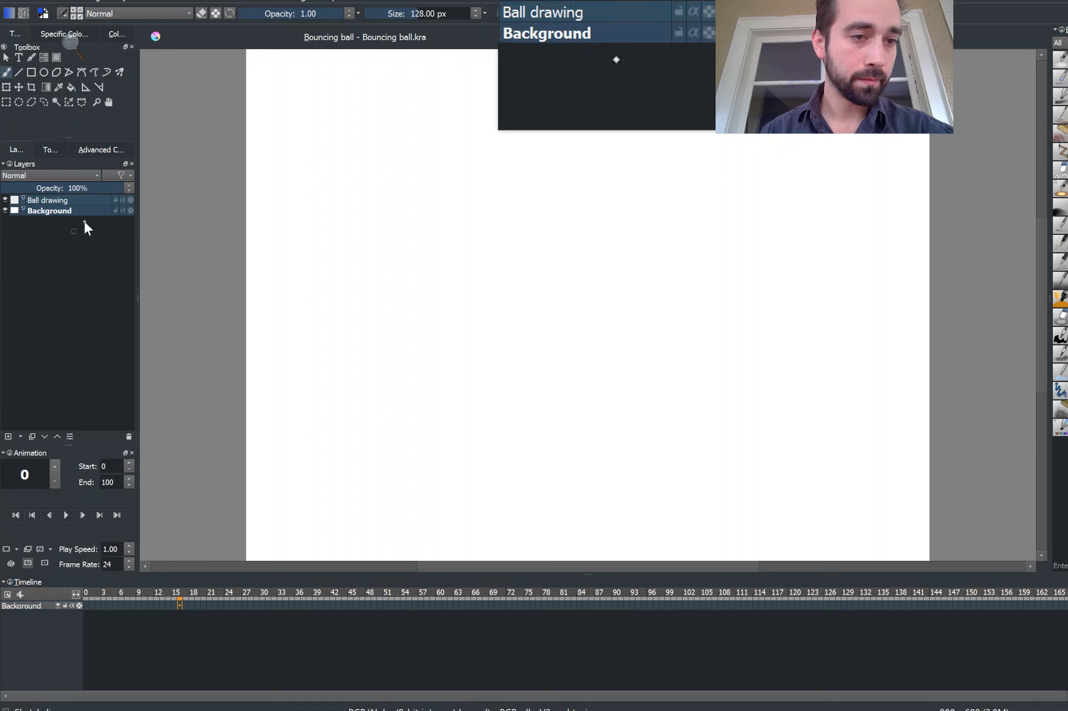
click(77, 200)
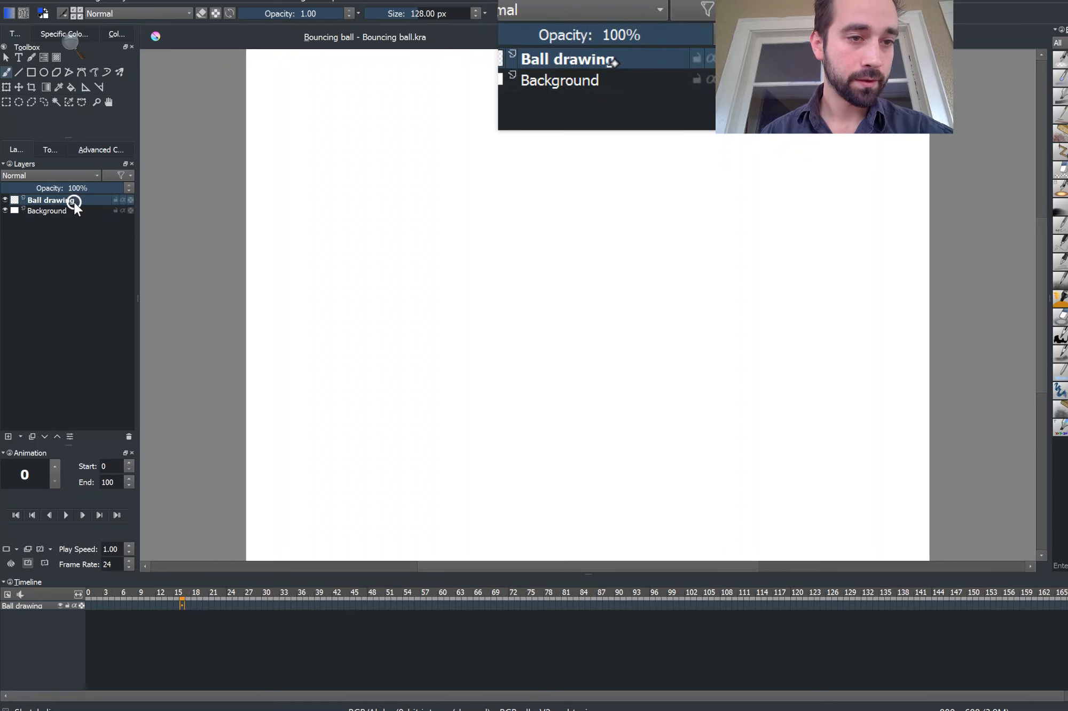
Step: Set the Ball drawing layer's color label to purple, check it with Background selected, and reselect Ball drawing
right_click(79, 199)
click(162, 238)
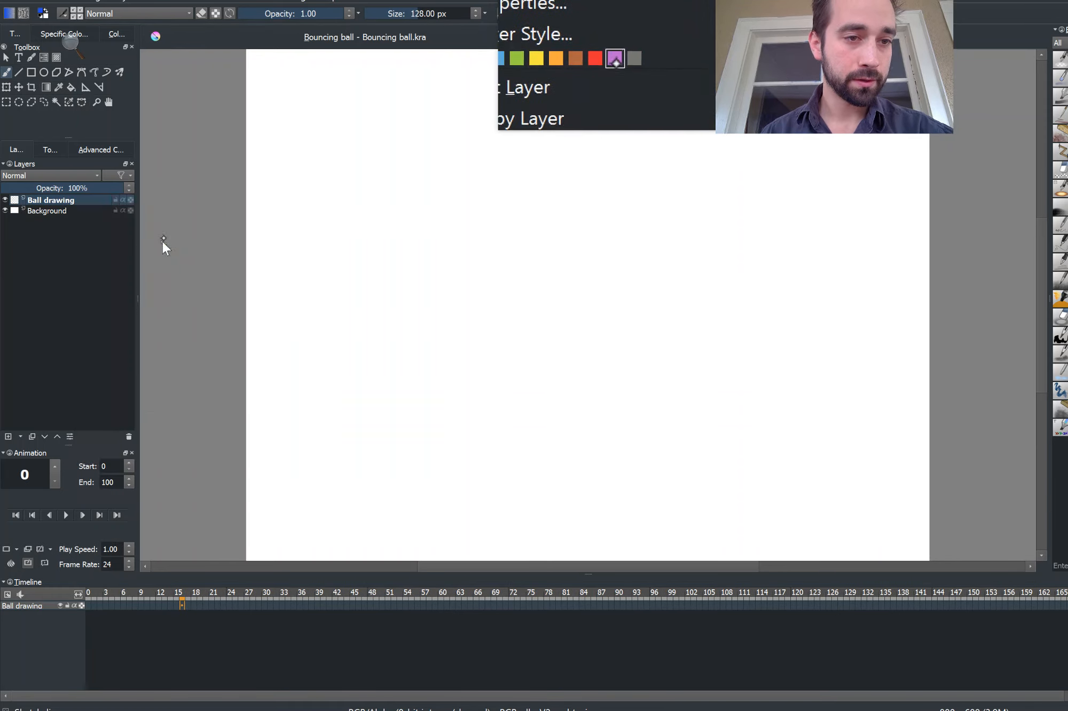
click(78, 210)
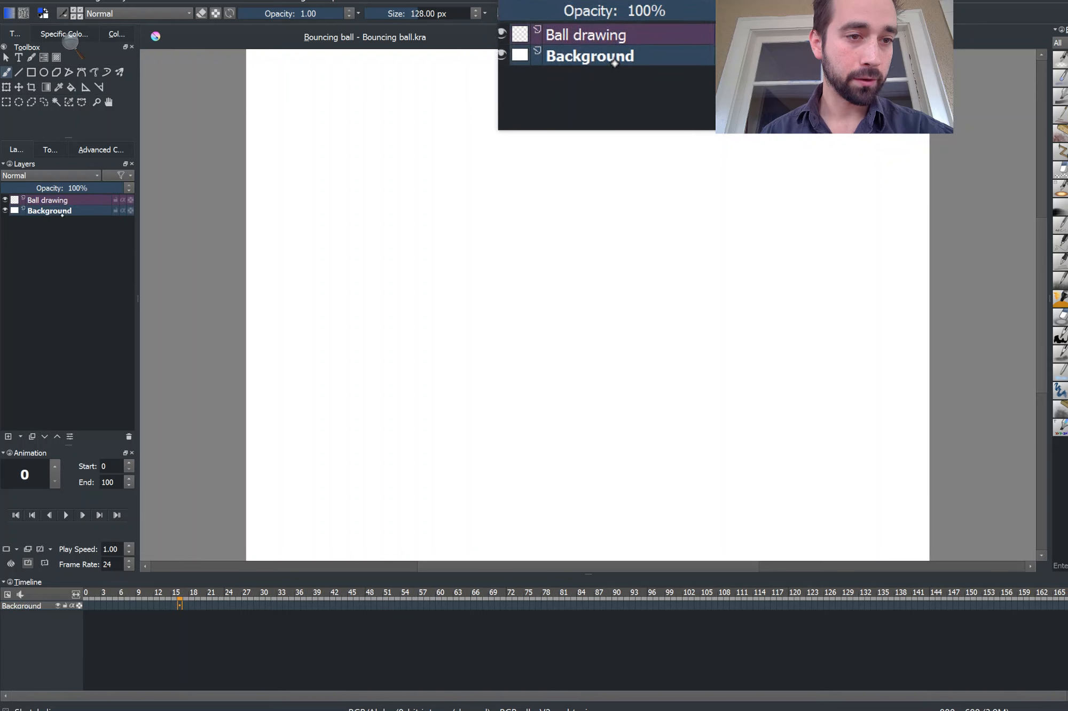
click(50, 200)
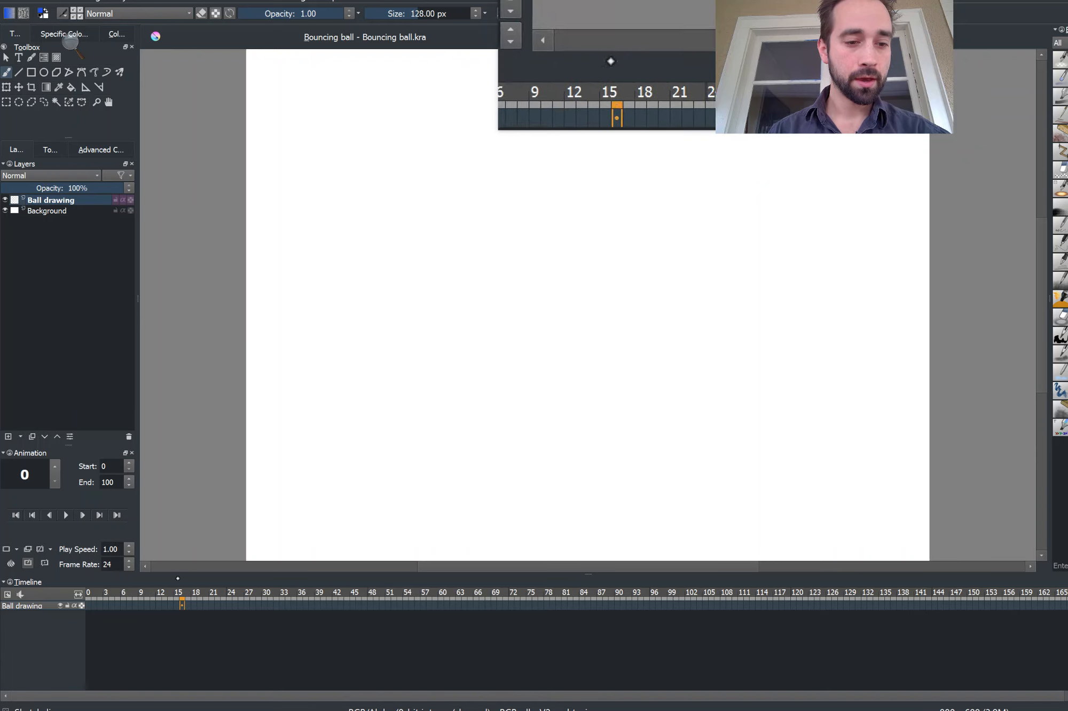
Step: Move the timeline's current frame to frame 0 on the Ball drawing layer
drag(182, 604, 130, 601)
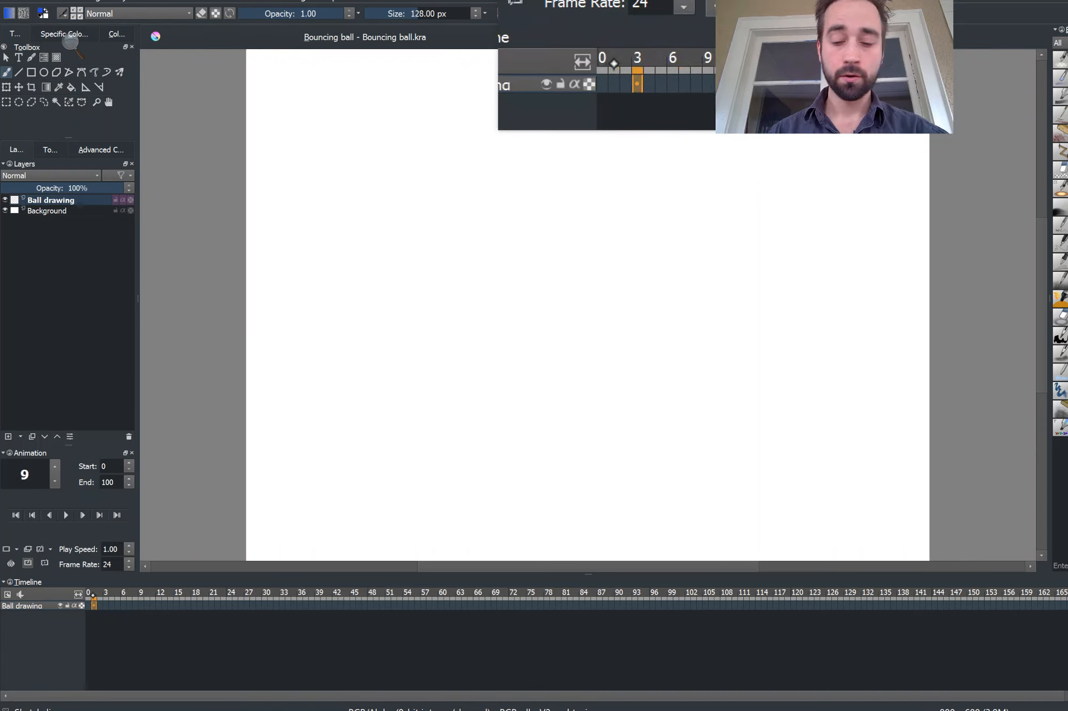
click(89, 605)
Step: Step forward and back one frame at a time through the first frames of the timeline, ending on frame 0
key(Right)
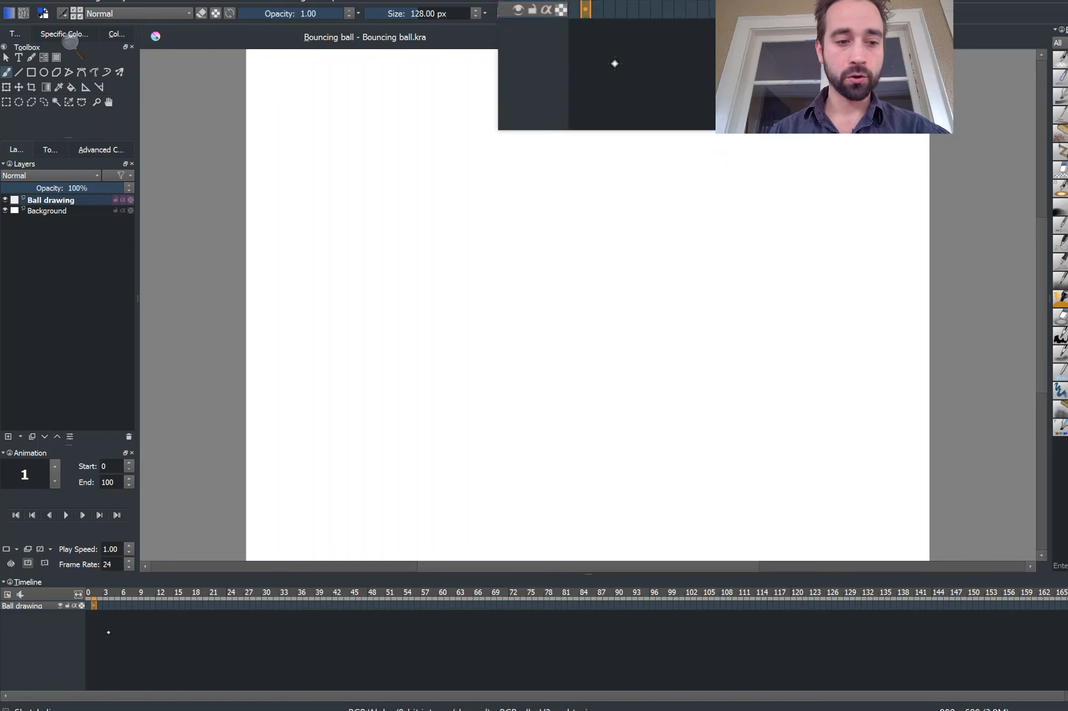
key(Right)
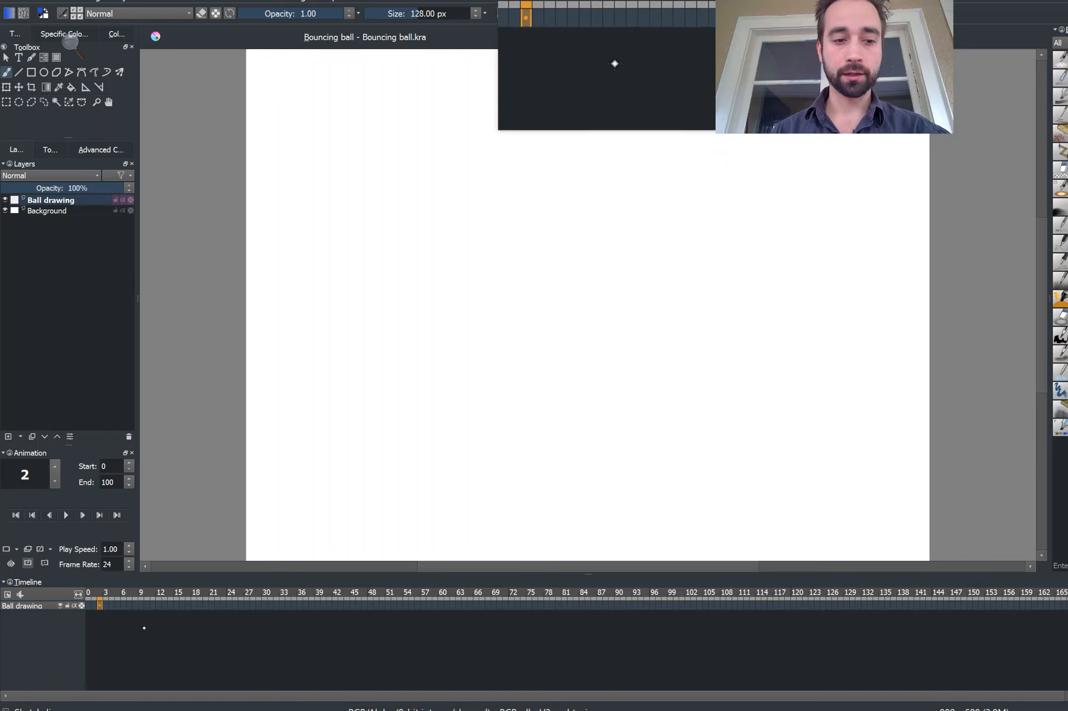
key(Right)
key(Right)
key(Right)
key(Right)
key(Left)
key(Left)
key(Left)
key(Left)
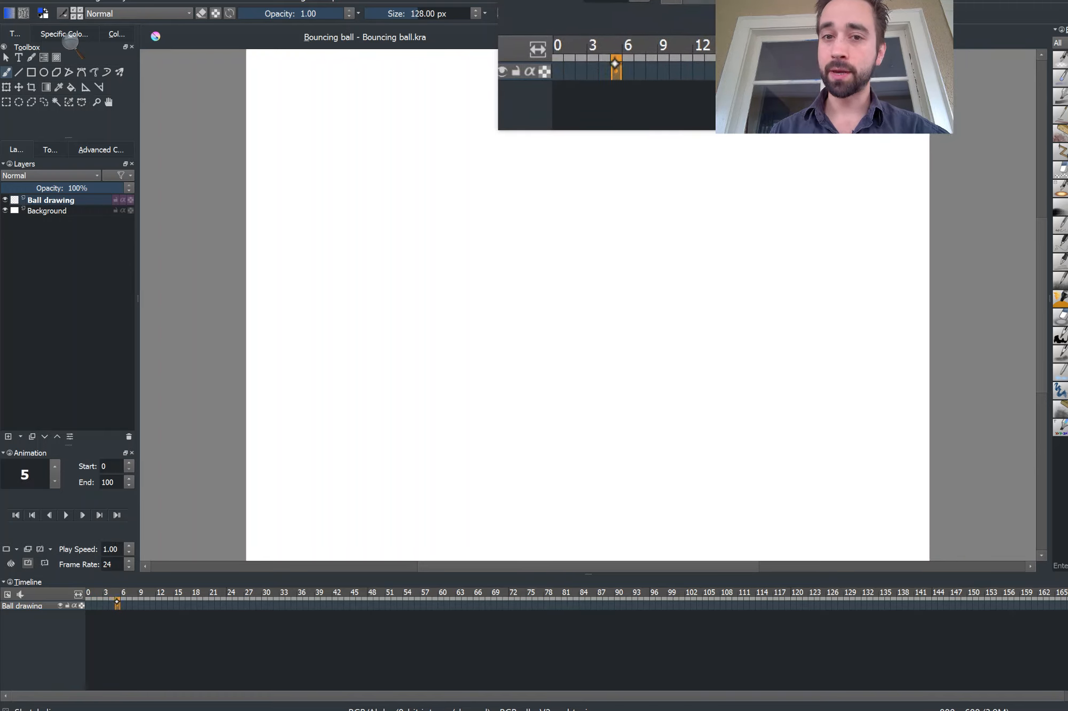
key(Right)
key(Right)
key(Right)
key(Right)
key(Right)
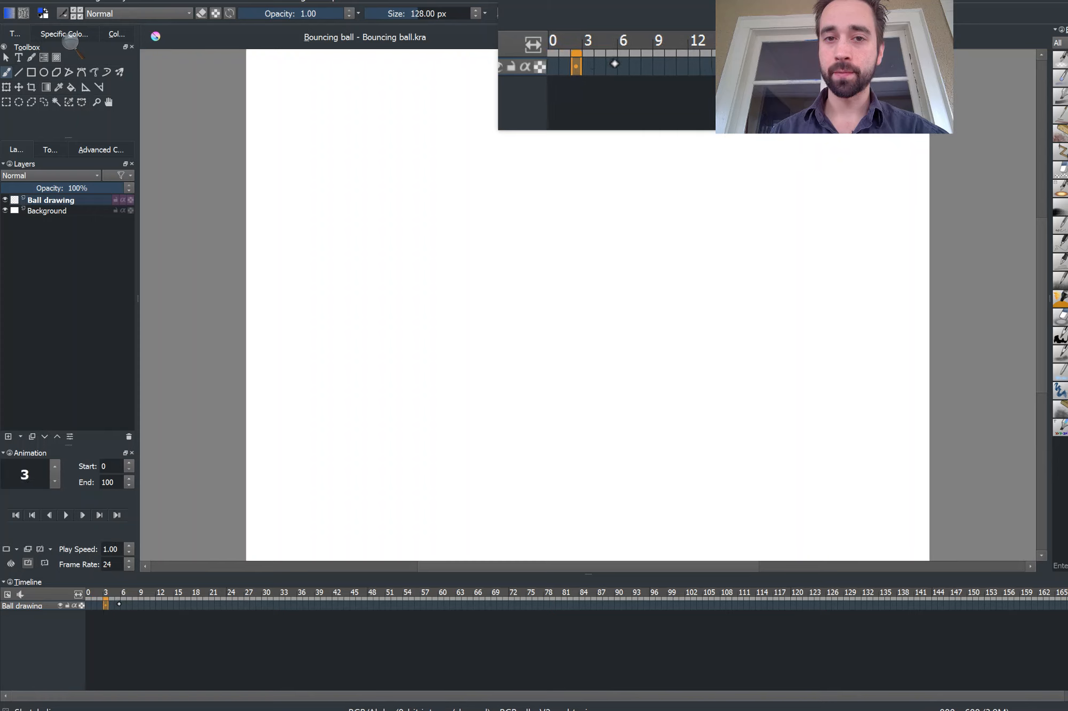
key(Left)
key(Left)
key(Left)
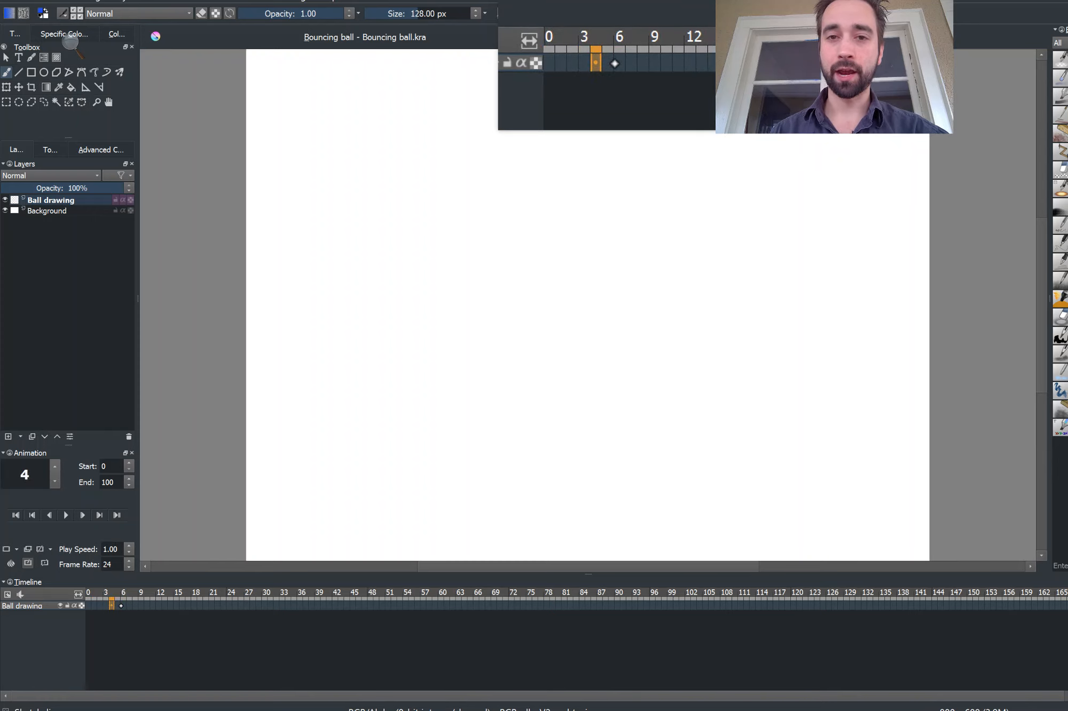
key(Left)
key(Left)
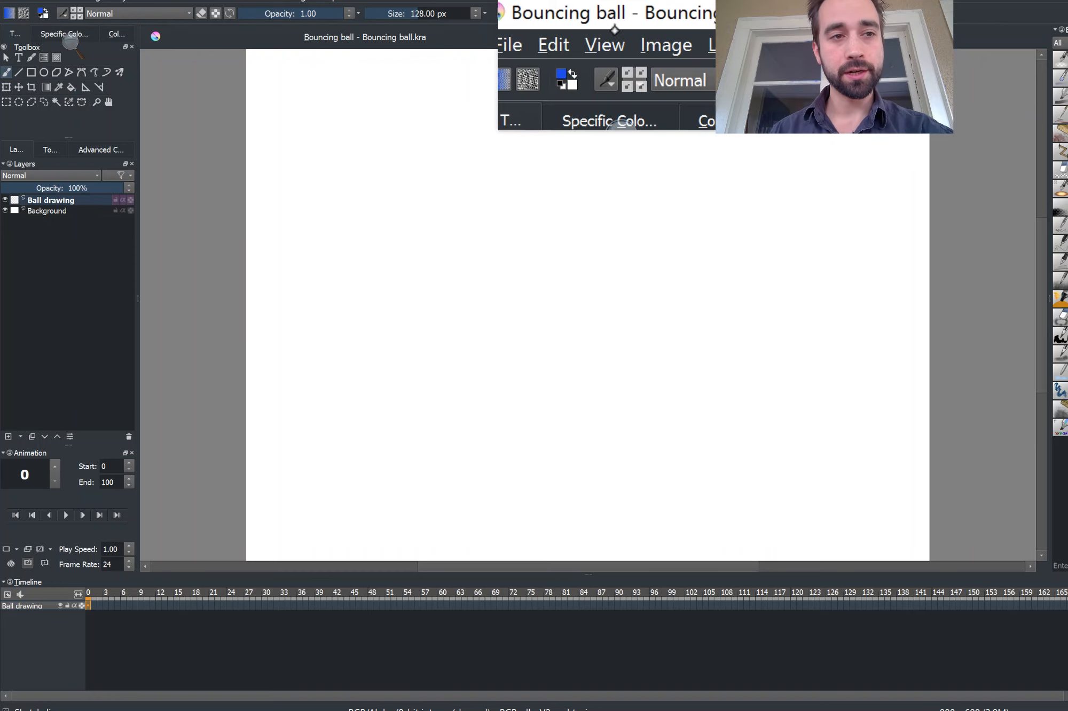
Step: Open the program's keyboard shortcut settings and expand the Animation actions under Krita
click(84, 1)
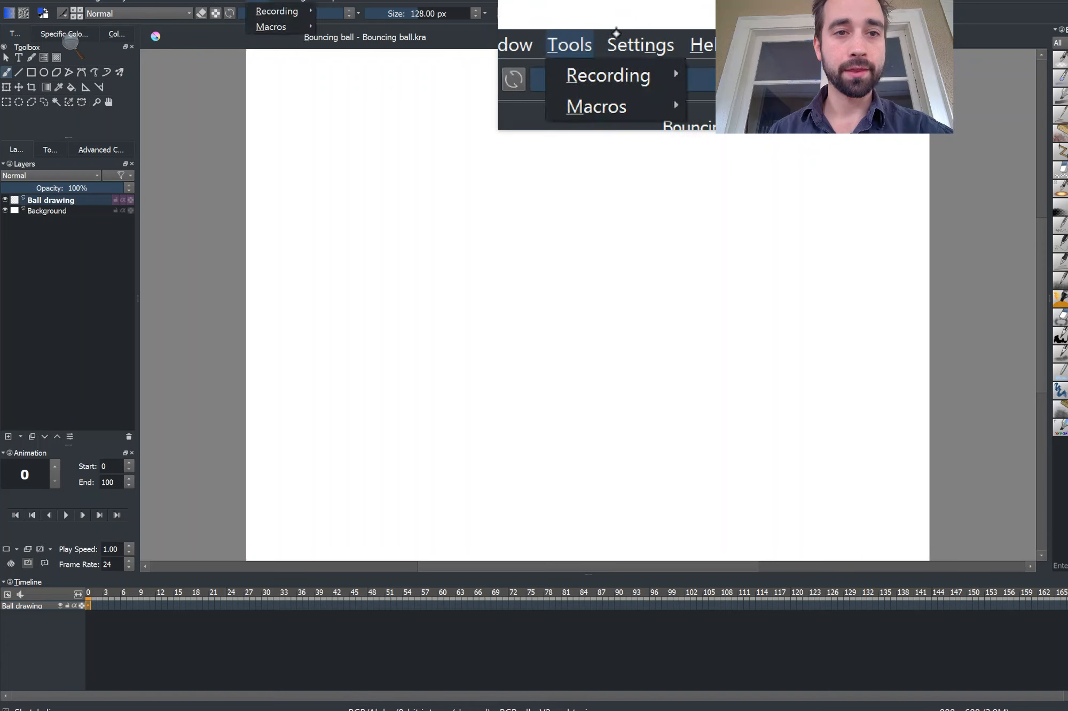
mouse_move(288, 2)
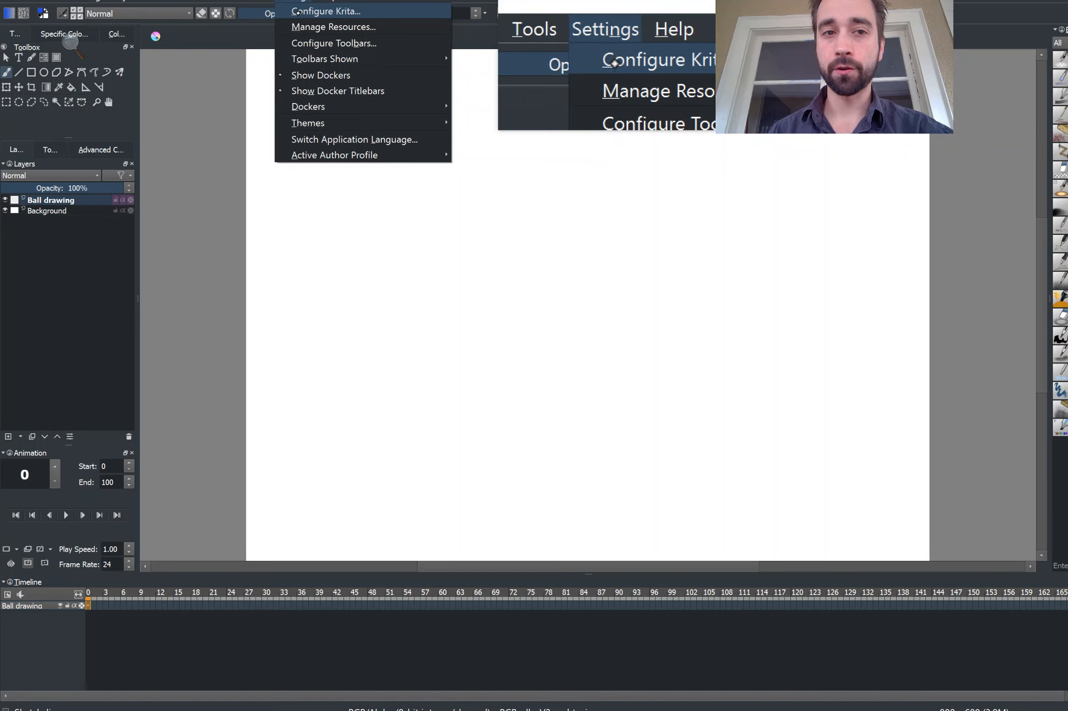
click(298, 11)
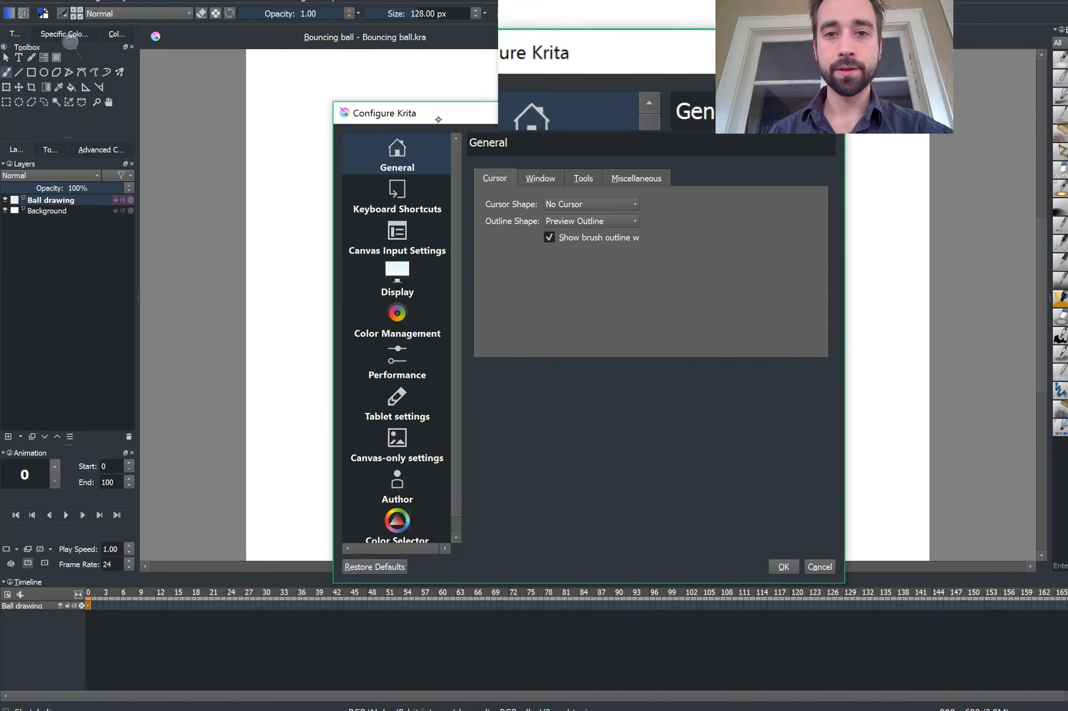
drag(437, 121, 371, 170)
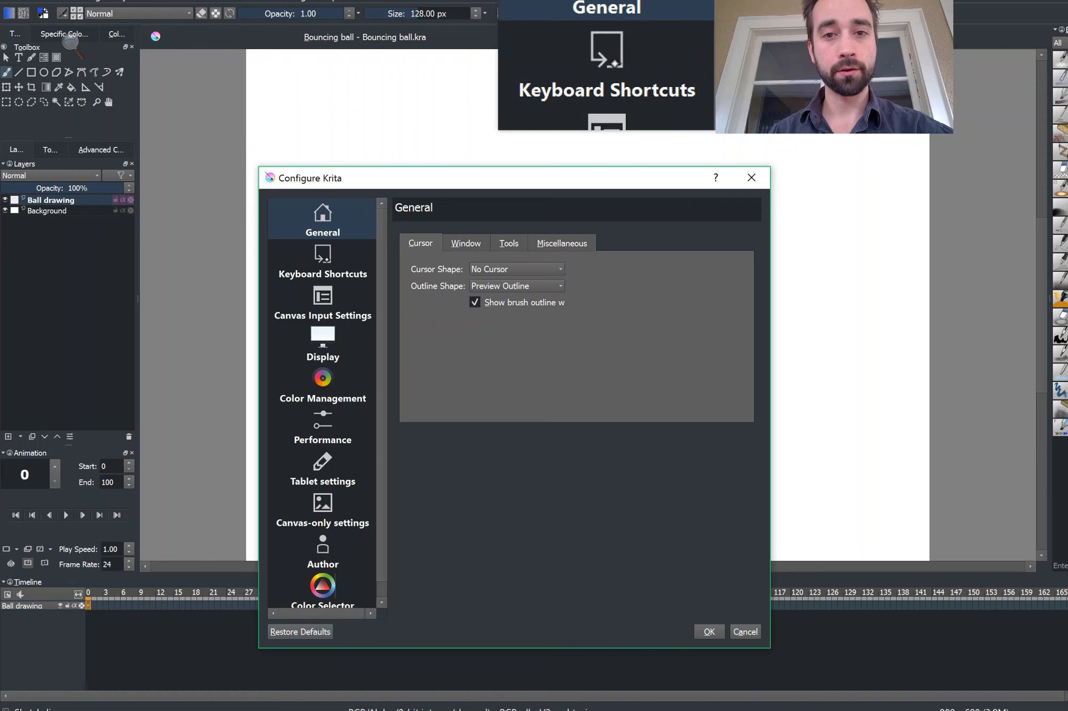
click(327, 261)
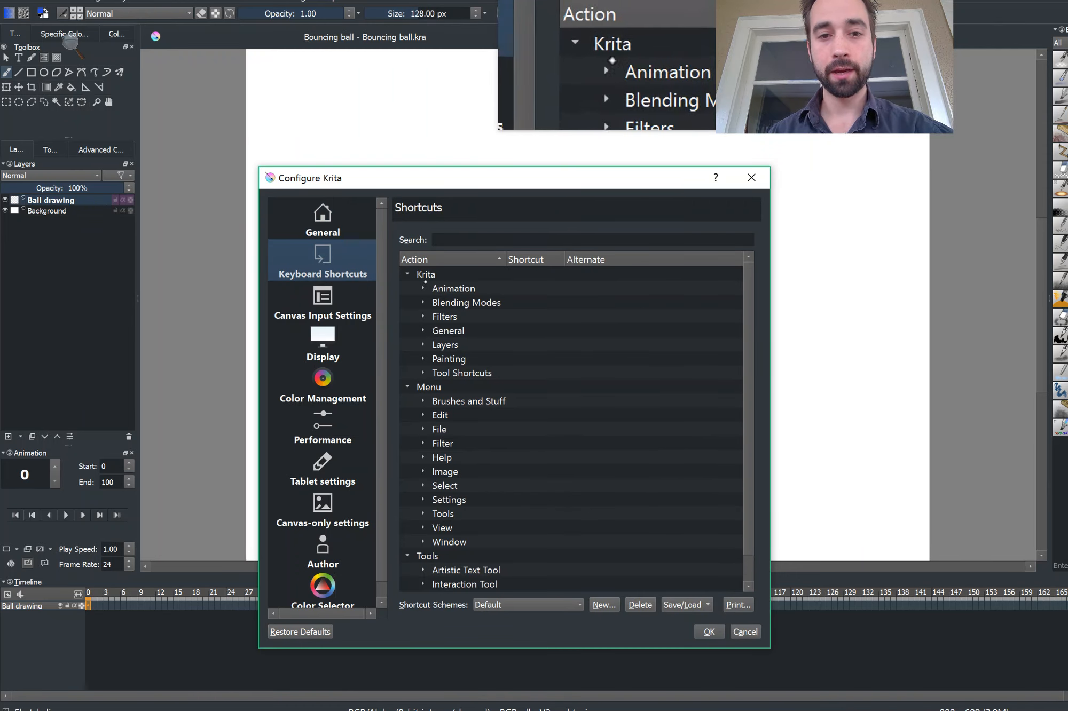
click(424, 288)
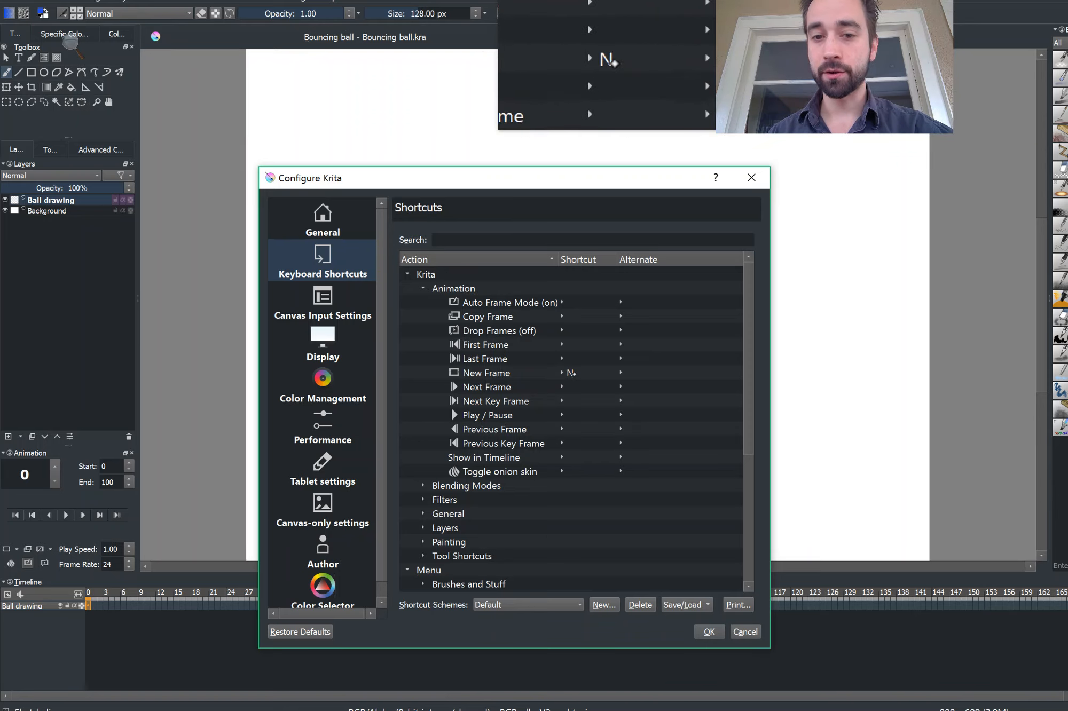
Step: Reset the New Frame shortcut to its default, reassign N as its custom shortcut, and accept the settings
click(569, 372)
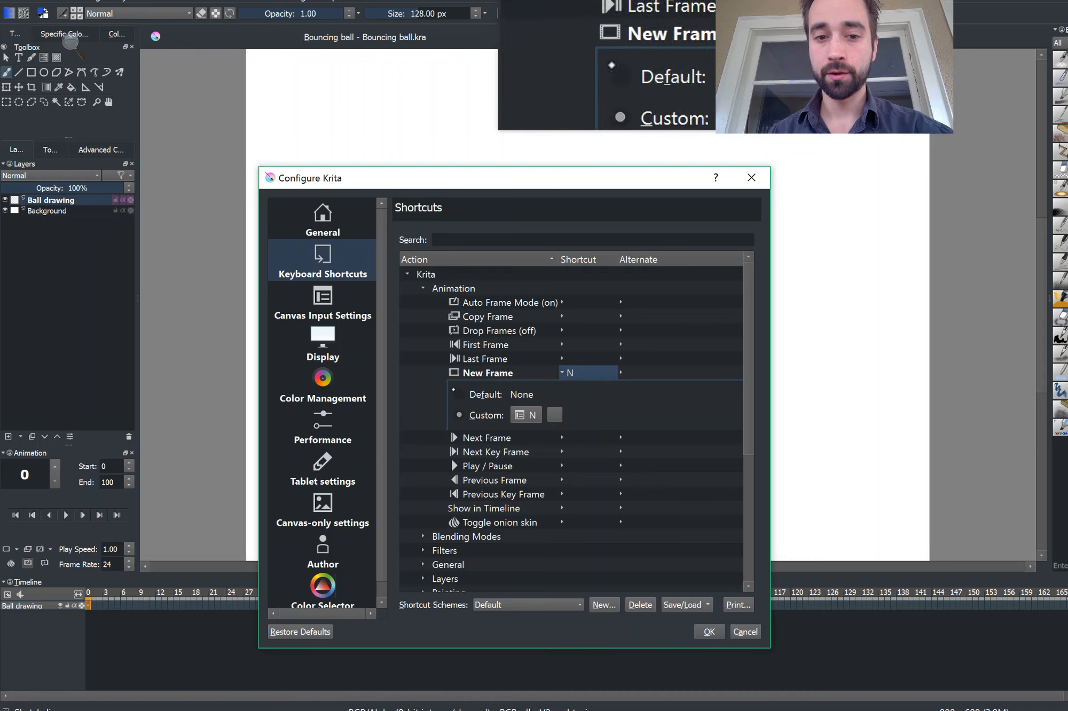
click(458, 395)
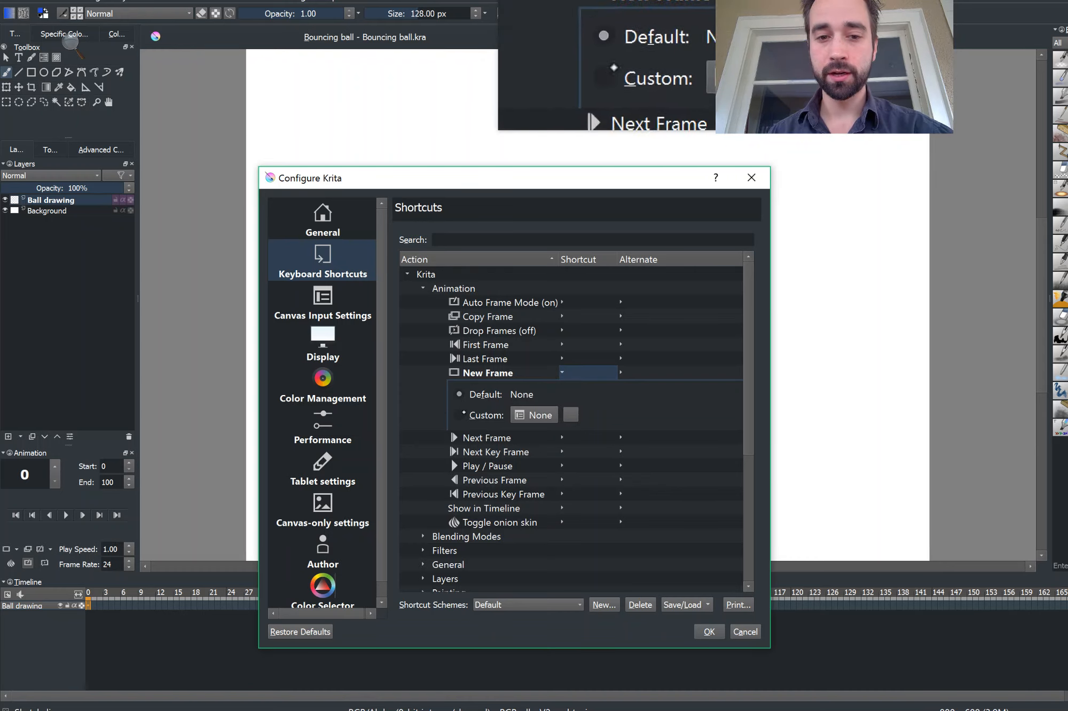
click(459, 415)
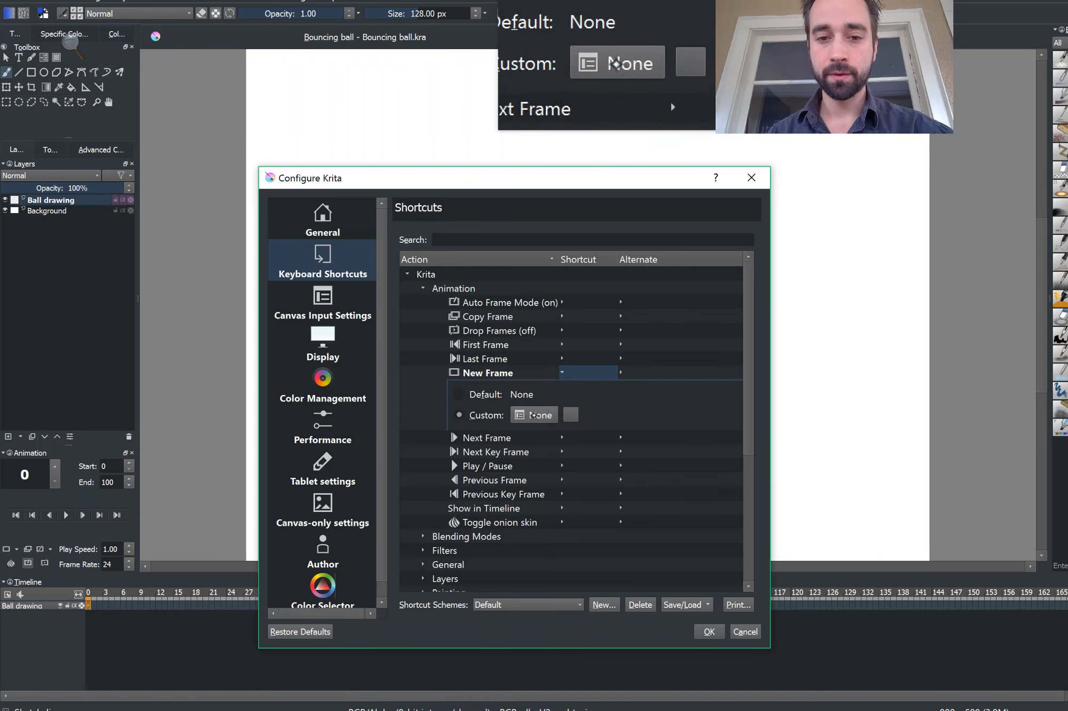
click(536, 415)
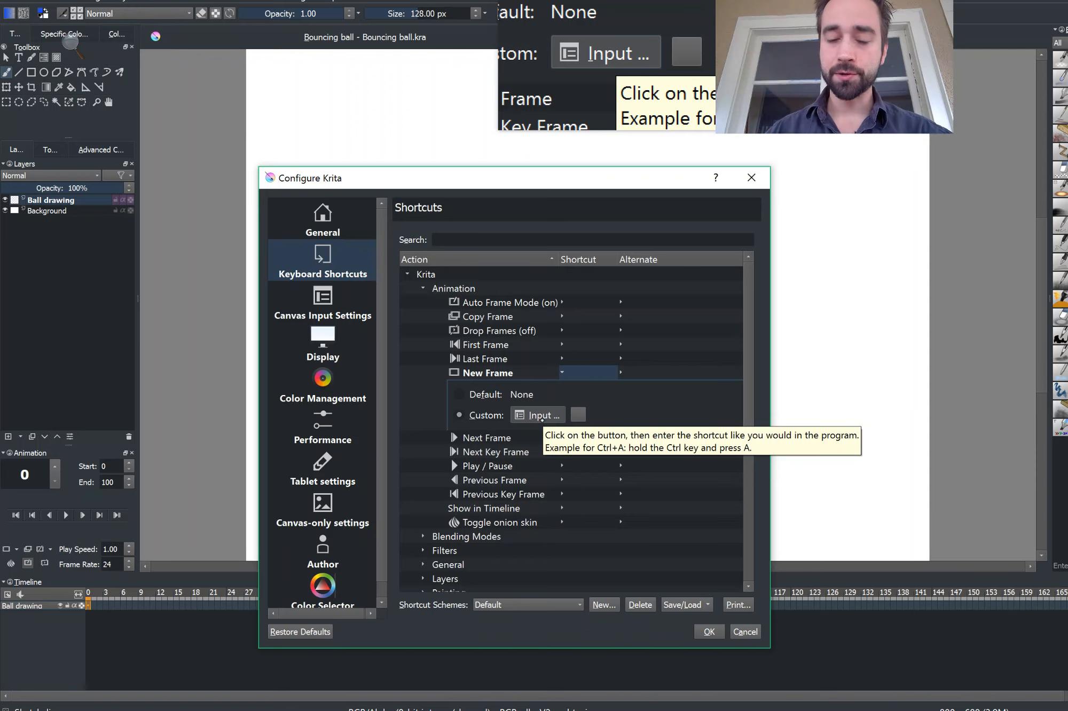
click(541, 415)
key(n)
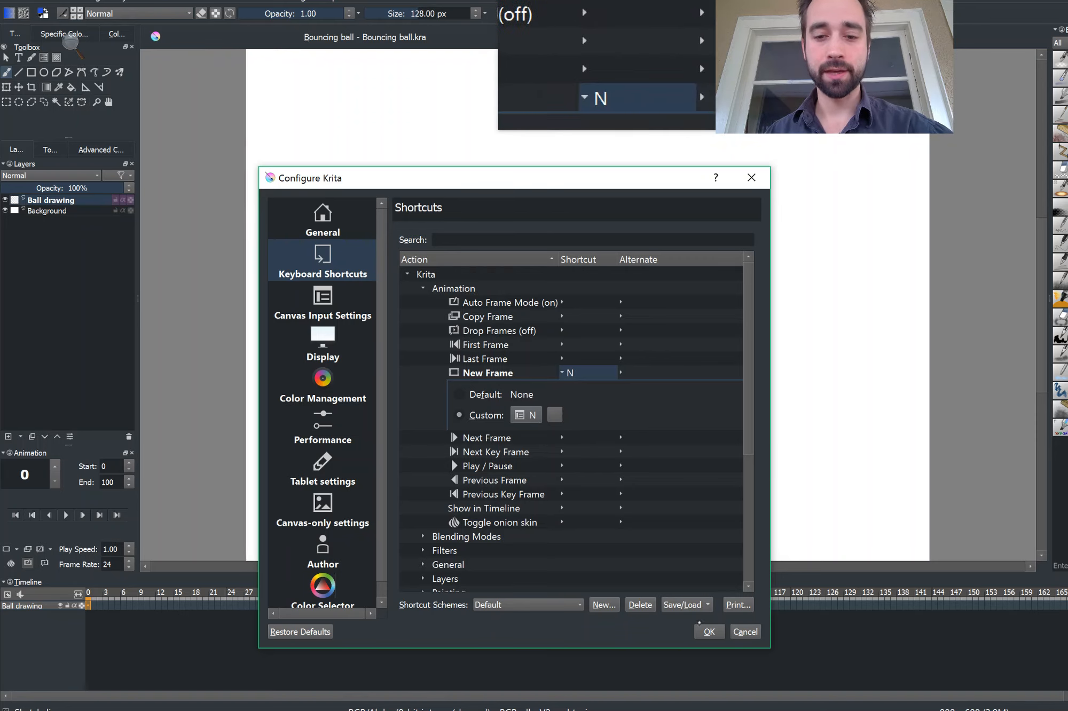
click(709, 631)
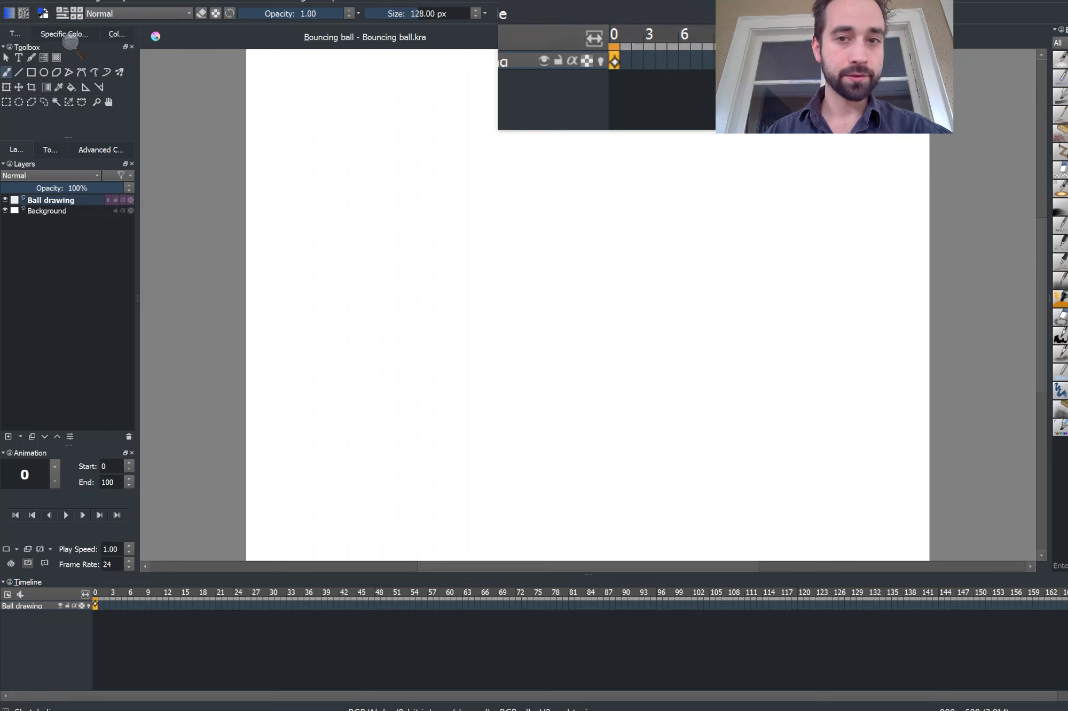
Step: Move the current frame to 14 and 1, jump between the keyframes ending on frame 0, and widen the timeline's frame cells
drag(96, 595, 178, 594)
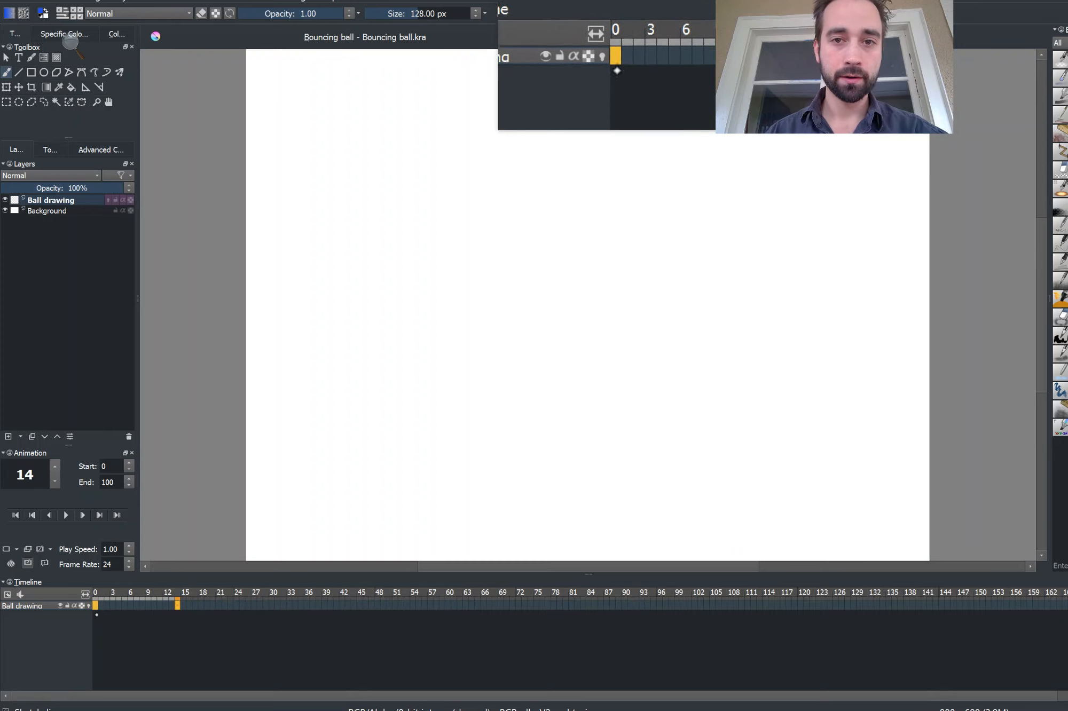
click(100, 599)
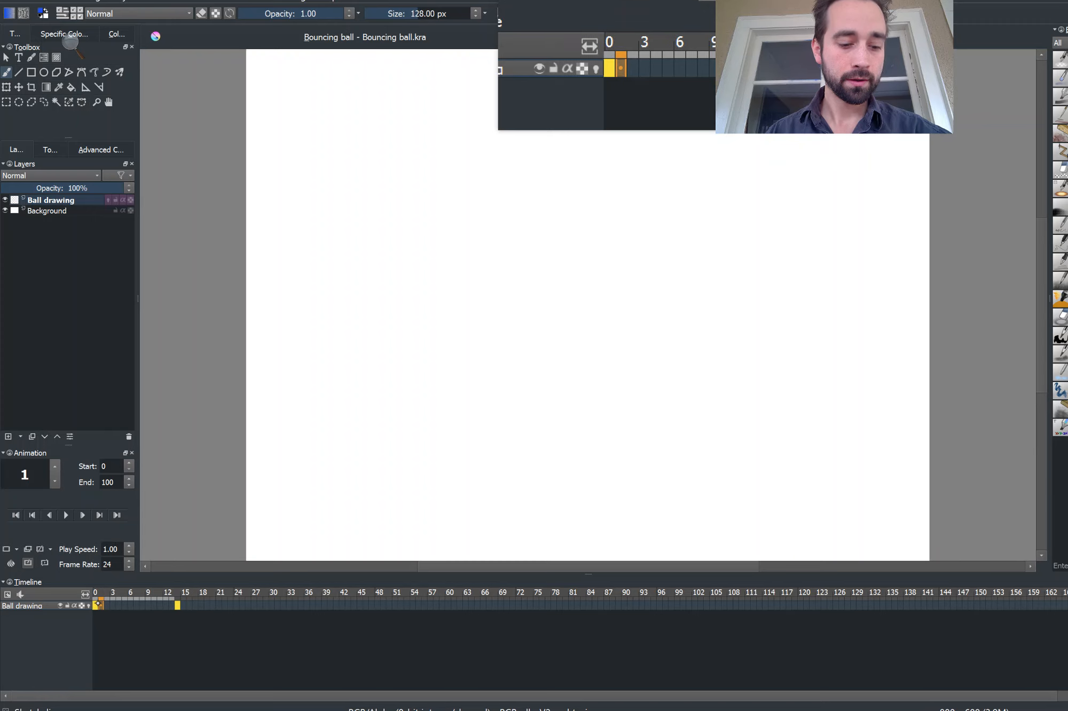
key(period)
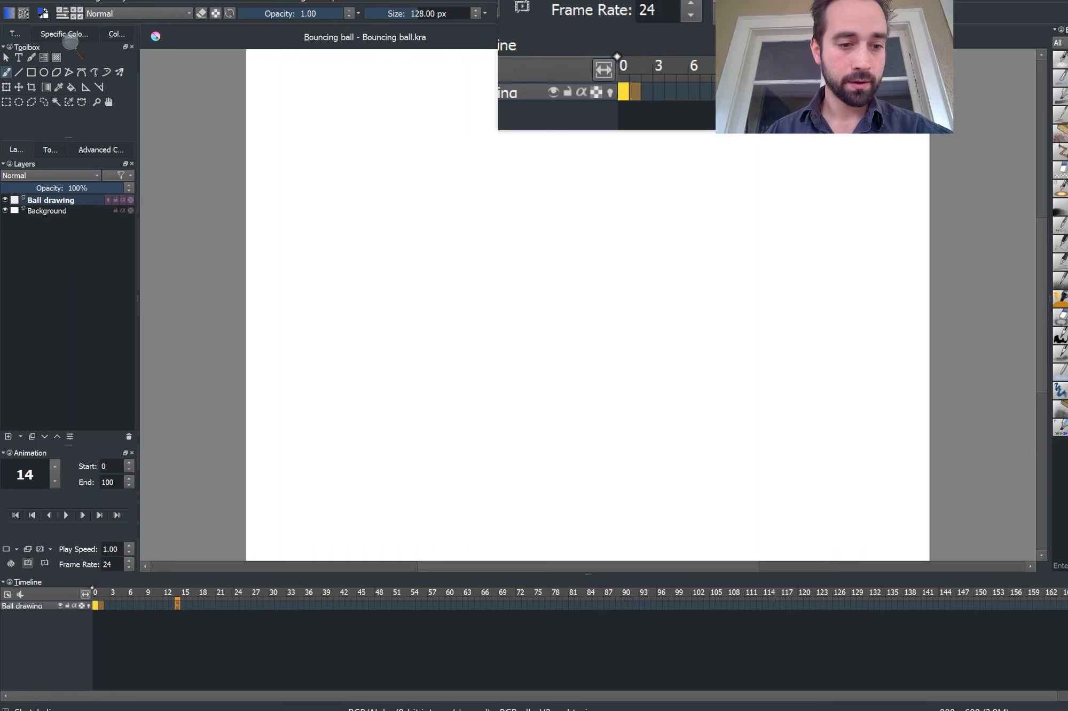
key(comma)
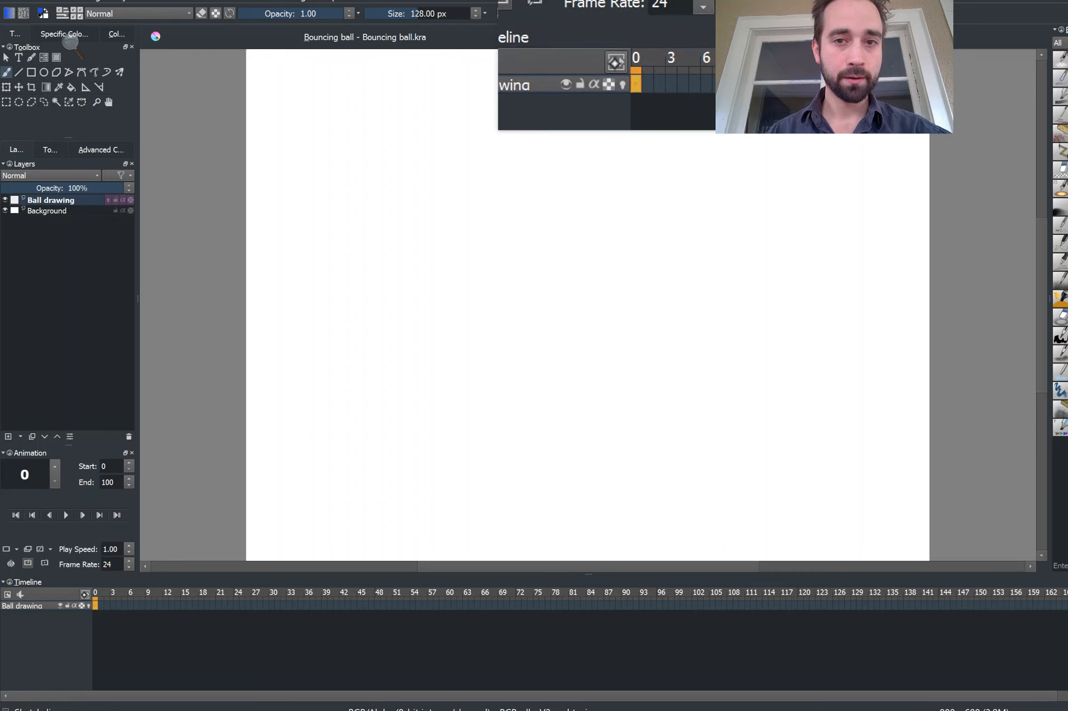
drag(92, 597, 335, 605)
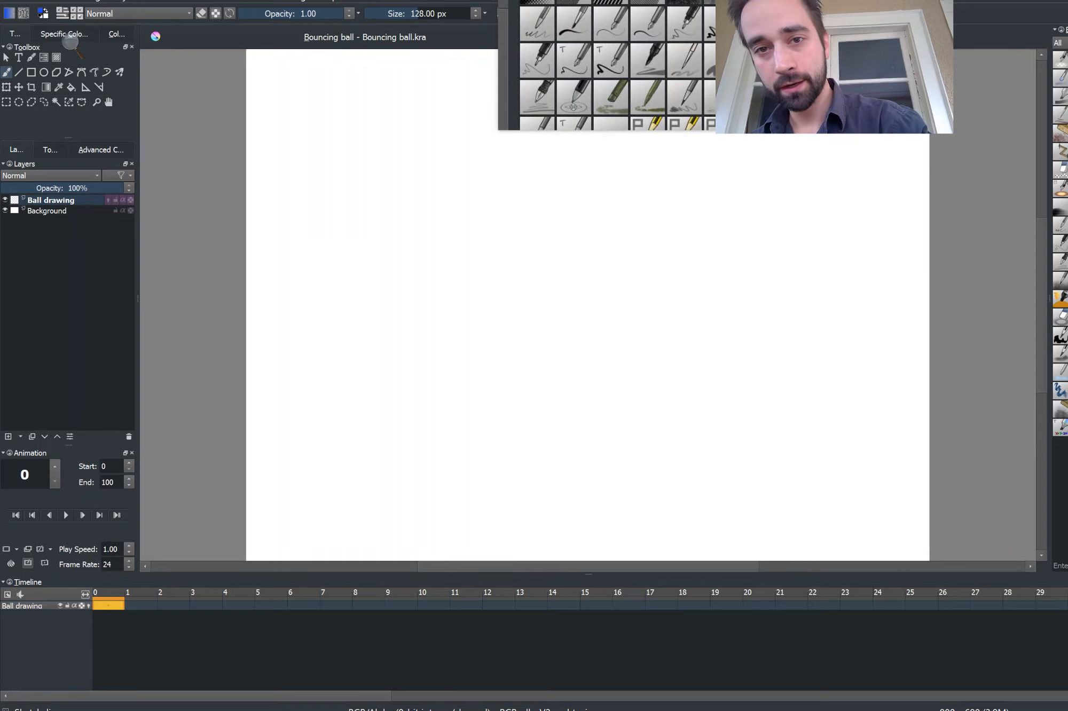
Step: Try a 20 px brush by drawing a blue circle on frame 0 of Ball drawing, and clear it
click(596, 71)
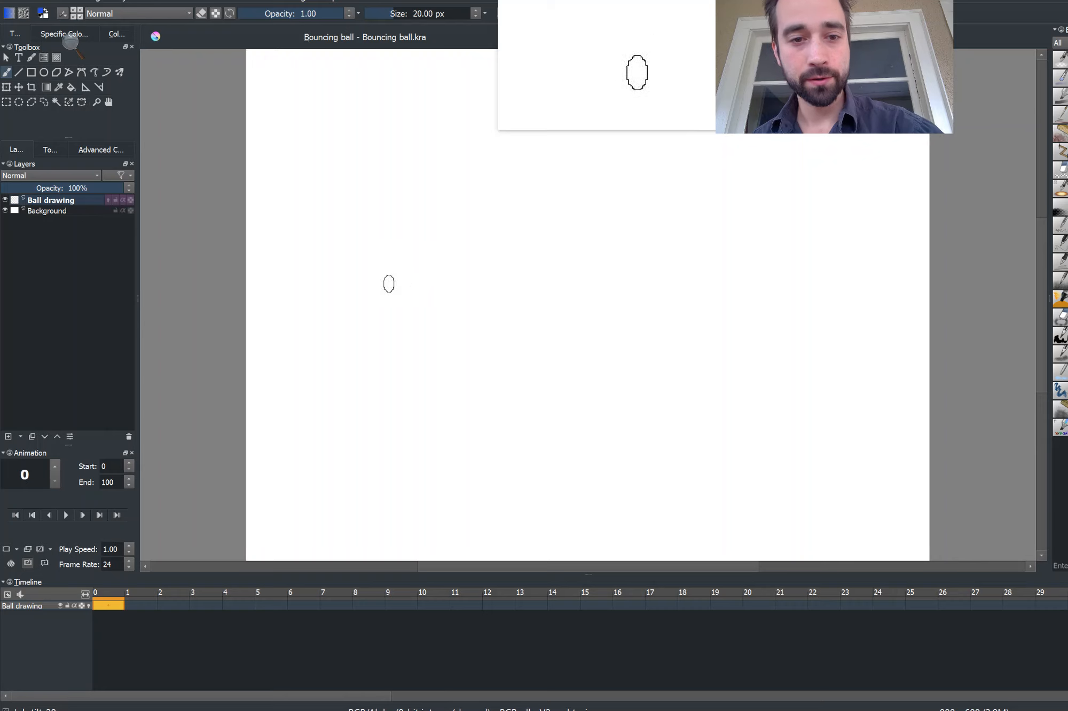
mouse_move(374, 276)
mouse_down()
mouse_move(421, 274)
mouse_move(423, 312)
mouse_move(364, 301)
mouse_move(402, 267)
mouse_up()
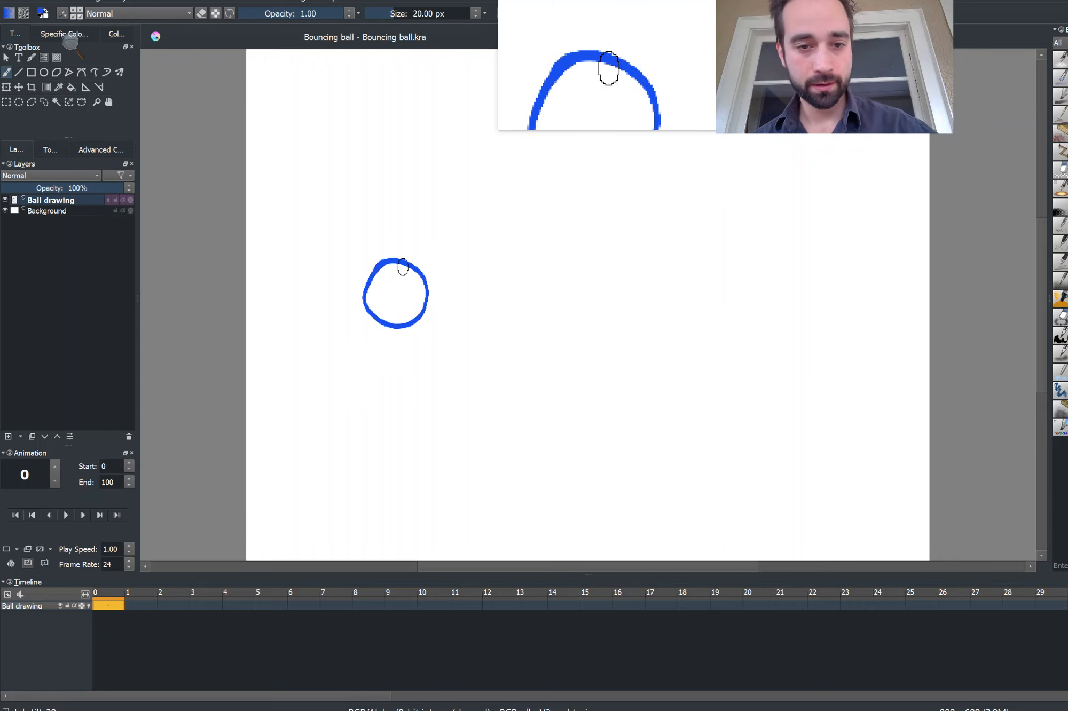
key(Delete)
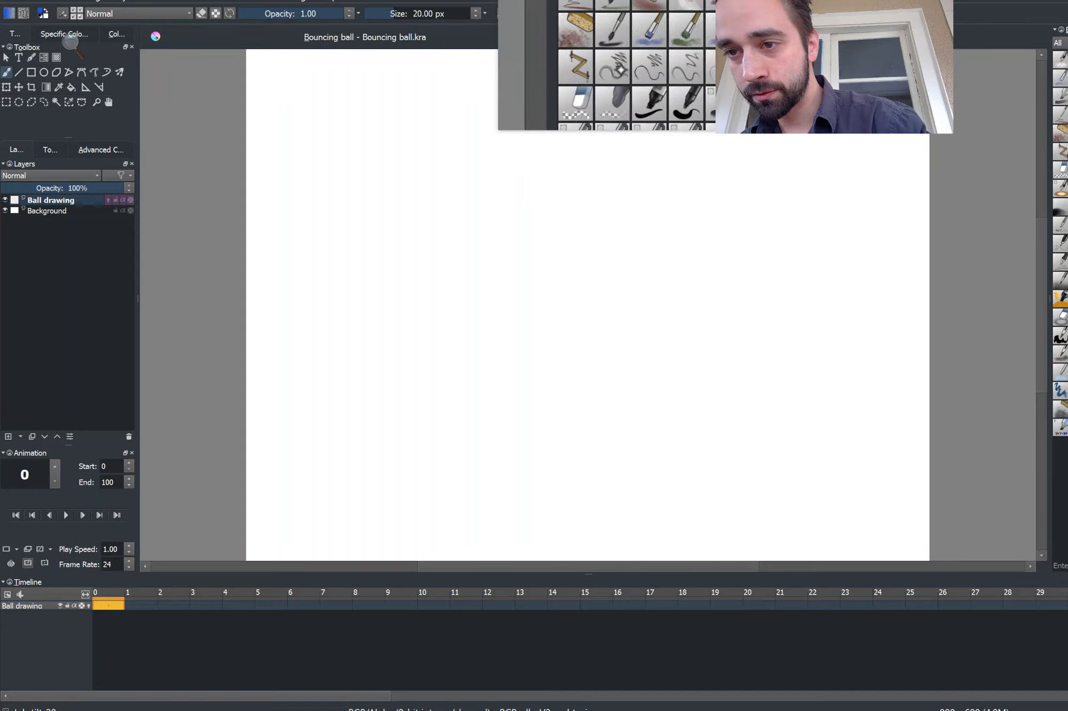
Step: Switch to a 1 px brush preset, test it with a blue circle on Ball drawing, and undo the stroke
click(1065, 154)
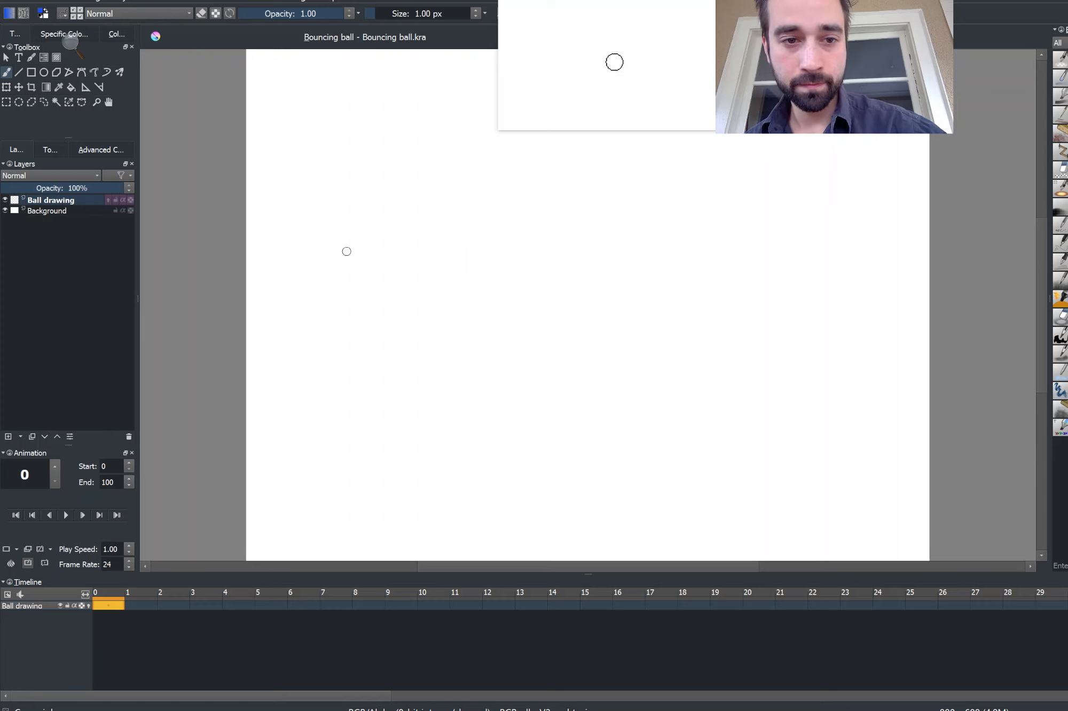
mouse_move(347, 252)
mouse_down()
mouse_move(363, 236)
mouse_move(393, 286)
mouse_move(352, 292)
mouse_move(345, 246)
mouse_up()
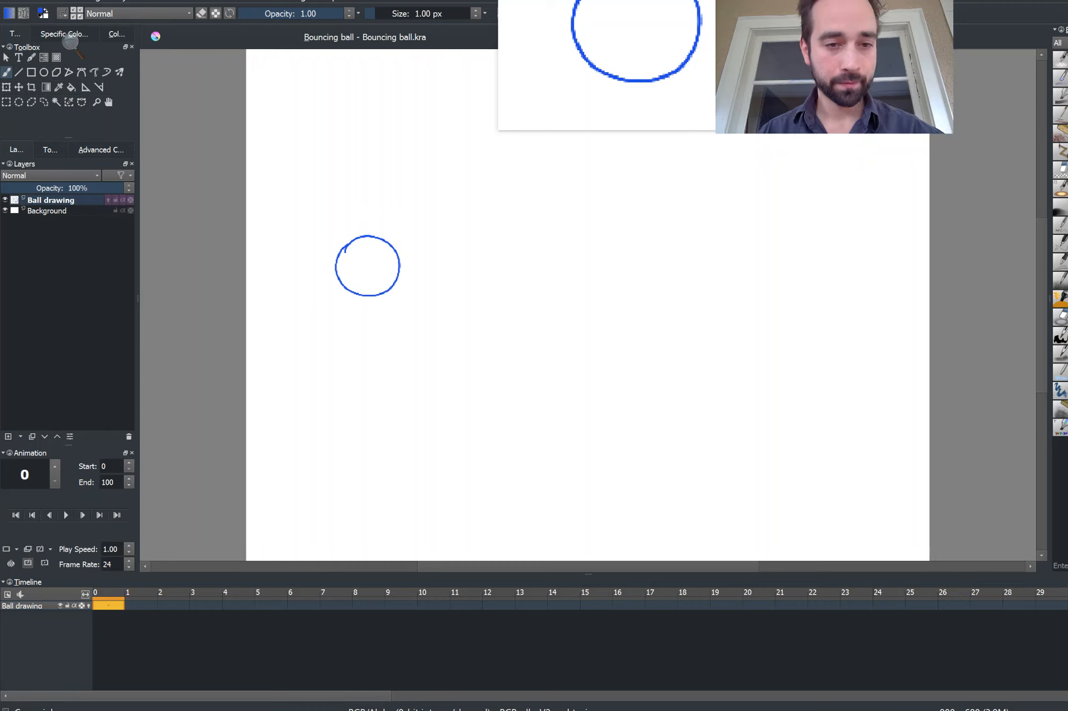
key(ctrl+z)
Step: Set the brush color to black by lowering its lightness to 0
click(69, 37)
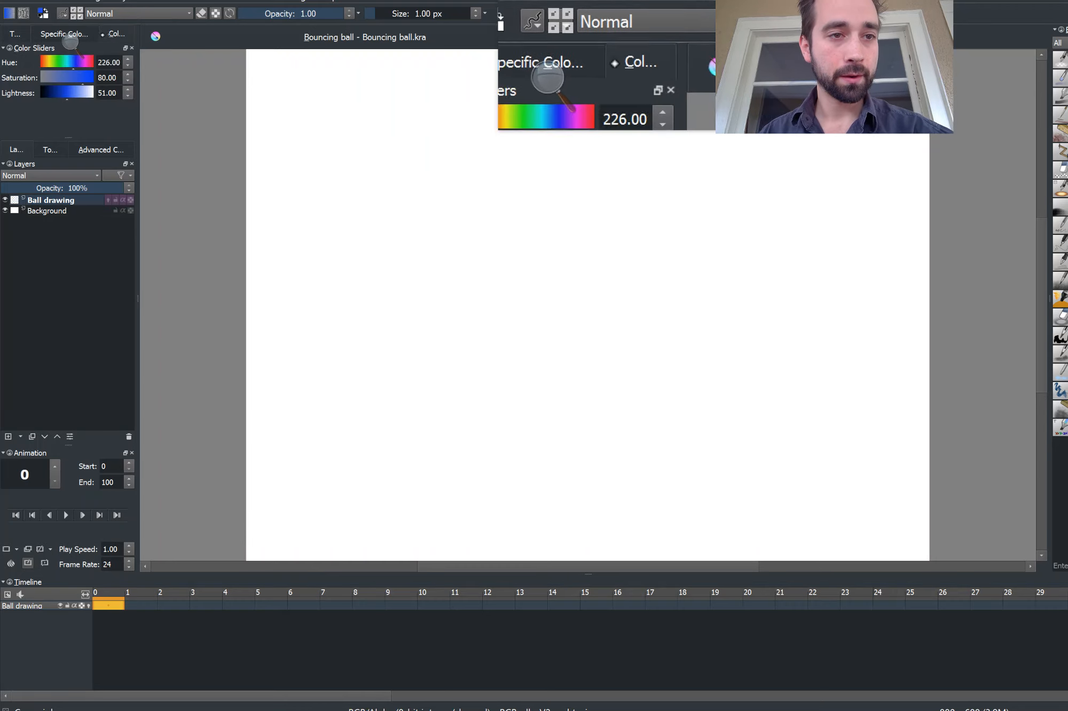
drag(66, 93, 25, 95)
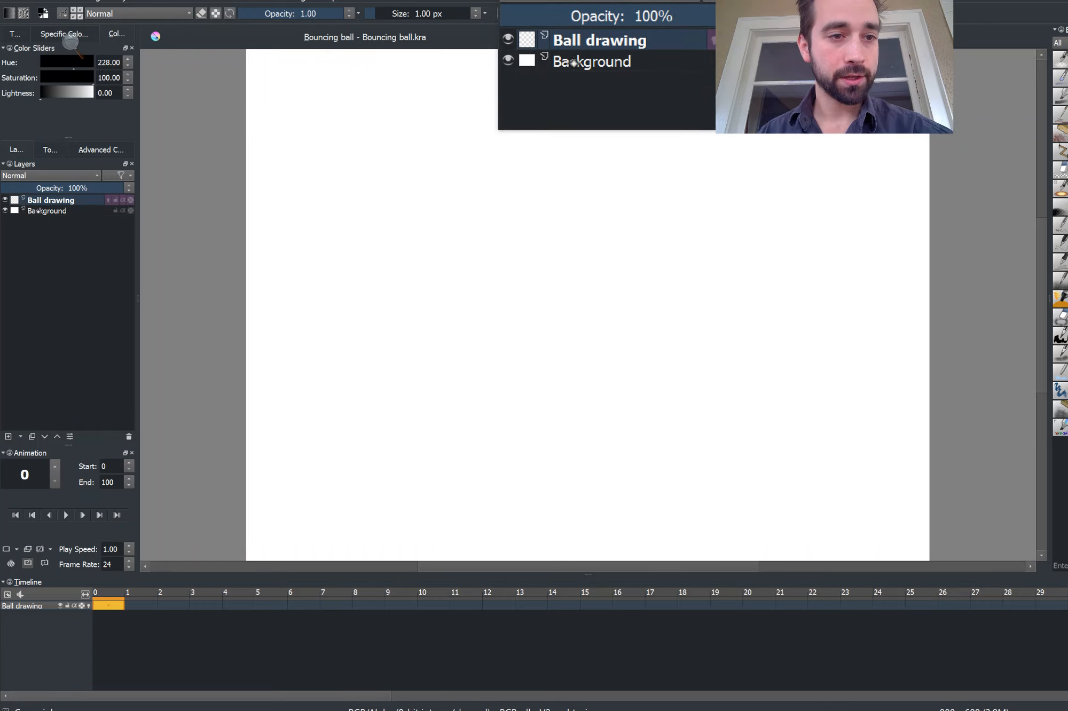
Step: Try a black squiggle on the Background layer with the layer's opacity lowered to 54%, and undo both changes
click(38, 212)
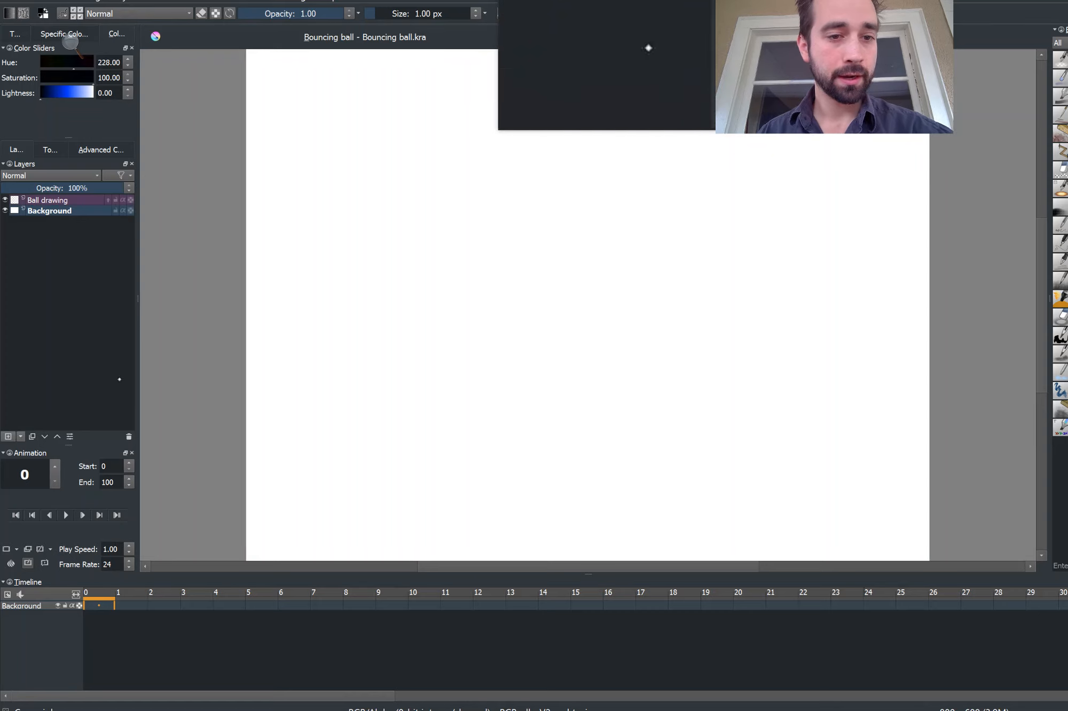
drag(346, 328, 278, 423)
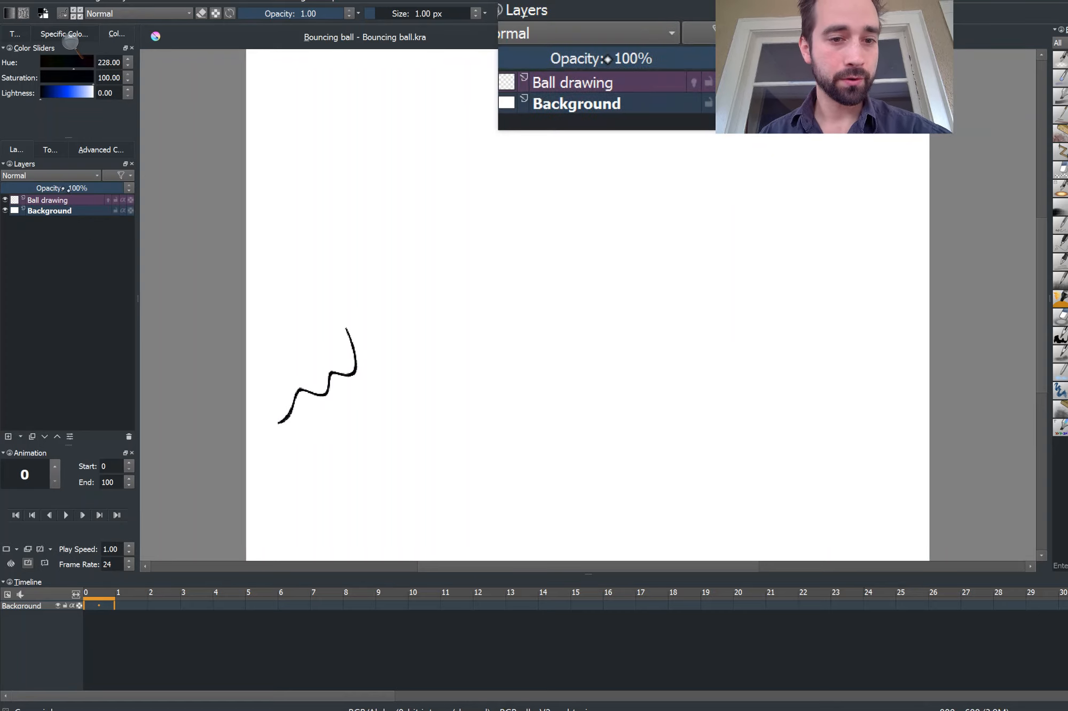
drag(68, 188, 137, 190)
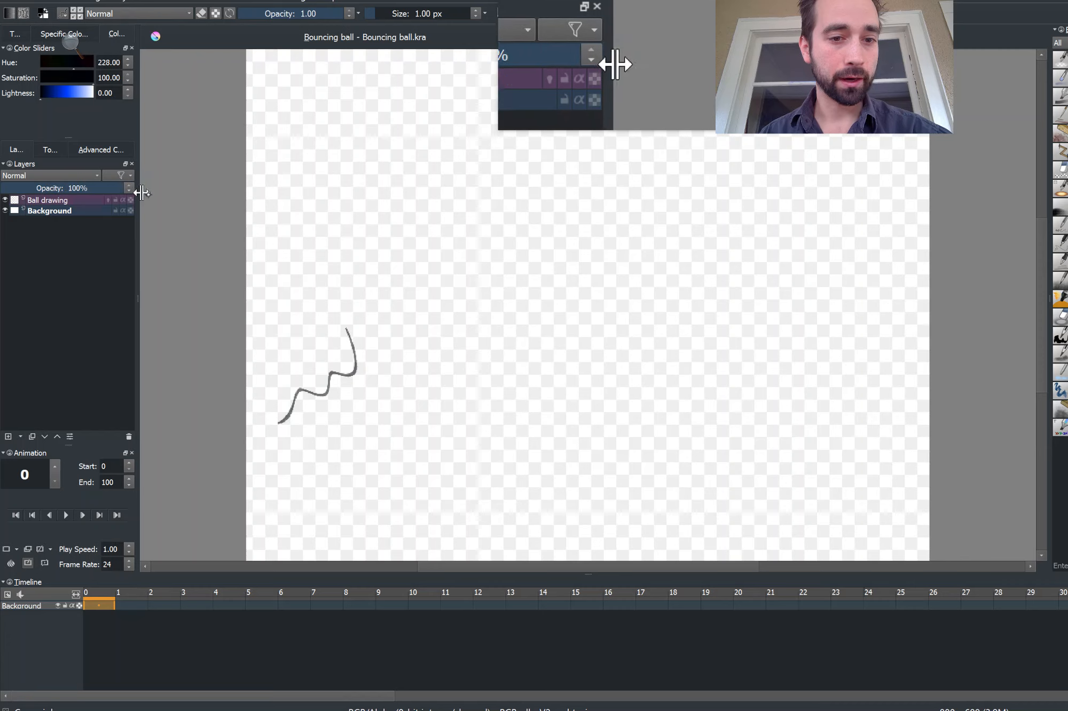
key(ctrl+z)
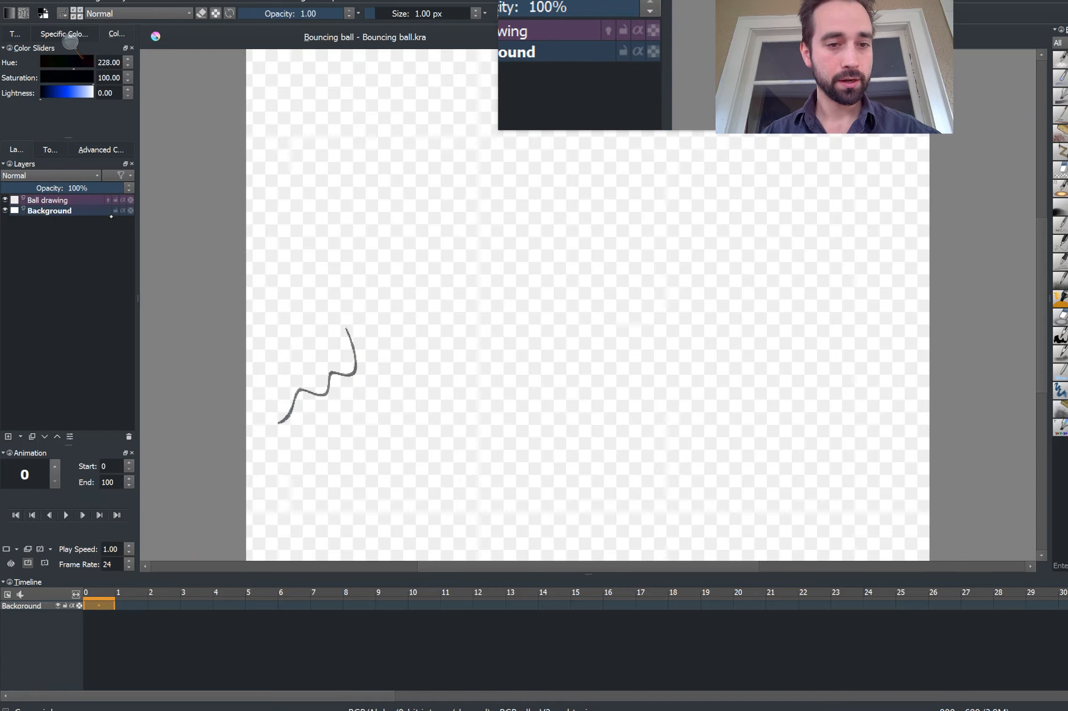
key(ctrl+z)
key(ctrl+z)
key(ctrl+z)
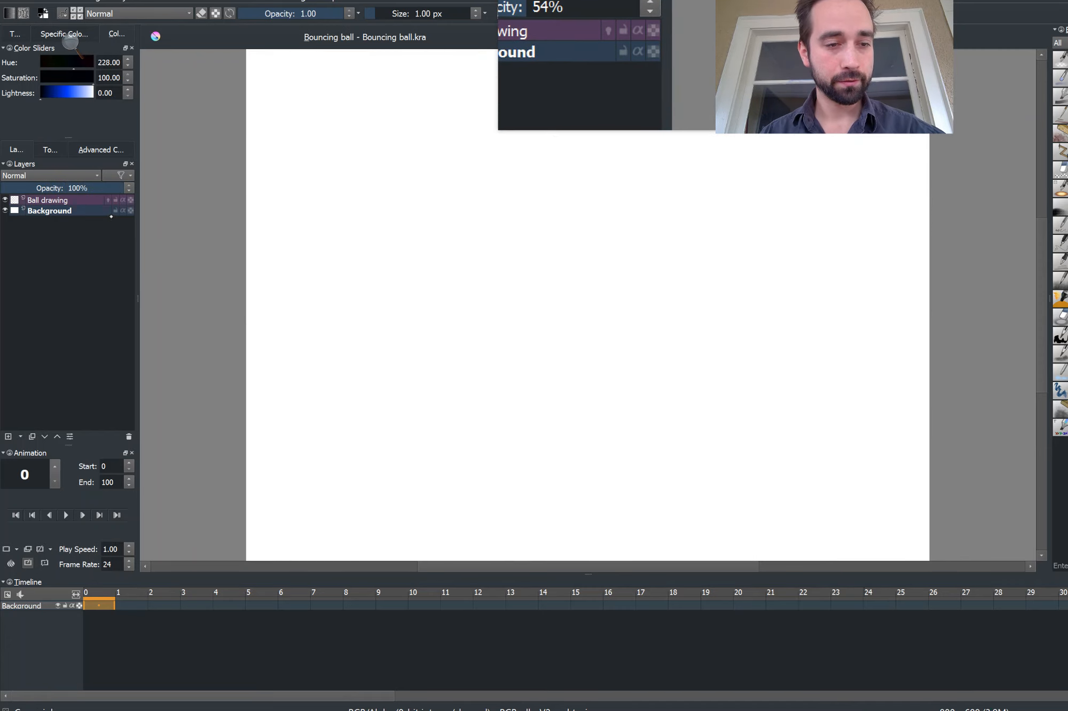
Step: Add a layer named Example layer above Background and draw a nearly horizontal black line across the lower part of the canvas
click(8, 436)
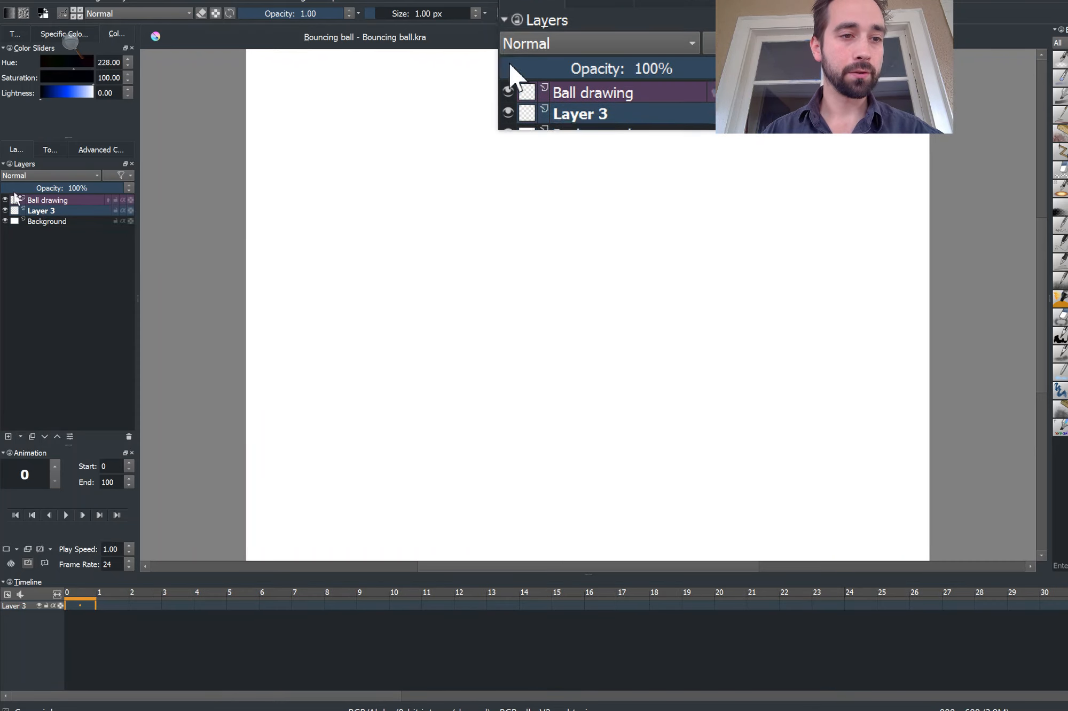
double_click(41, 212)
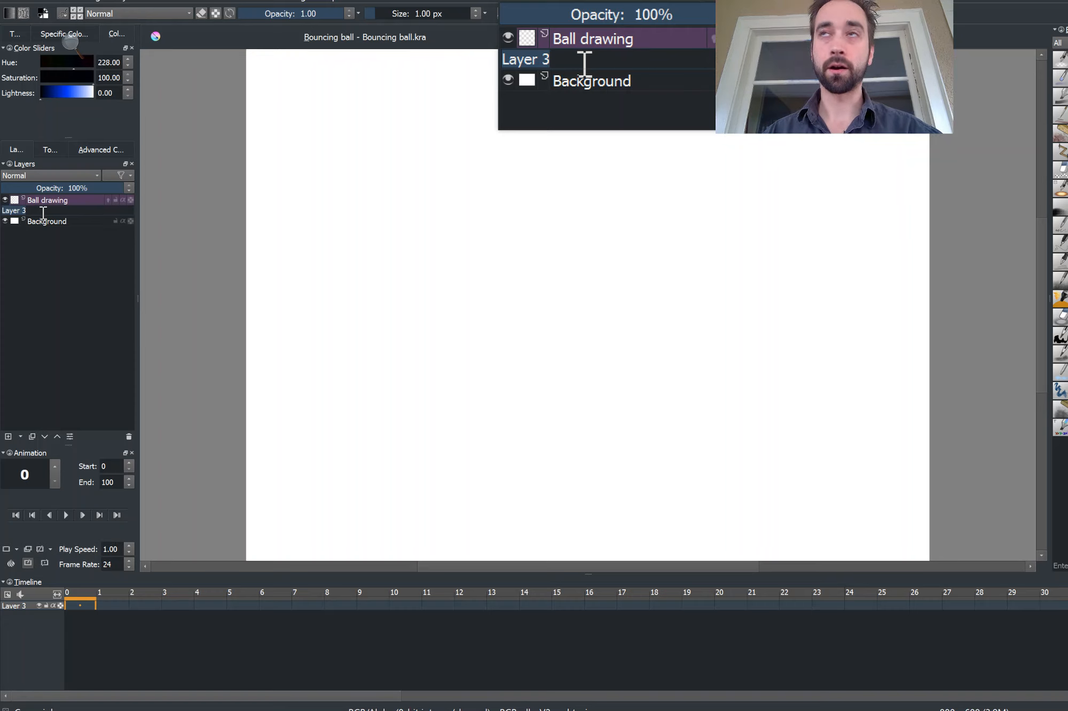
text(Exam)
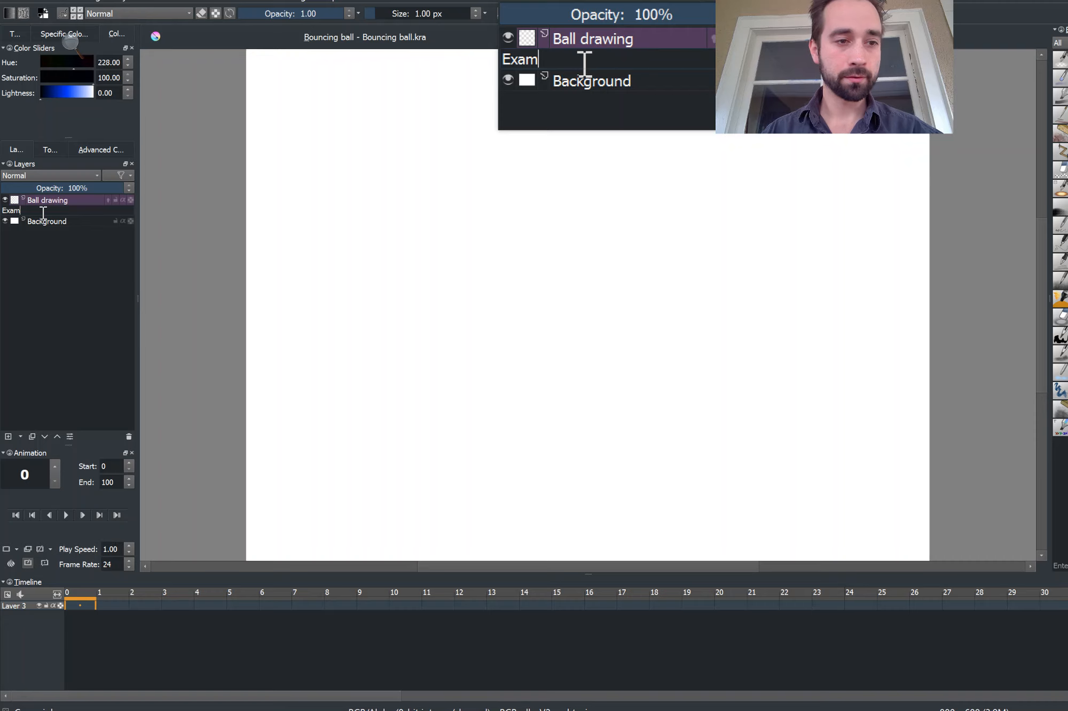
text(ple layer)
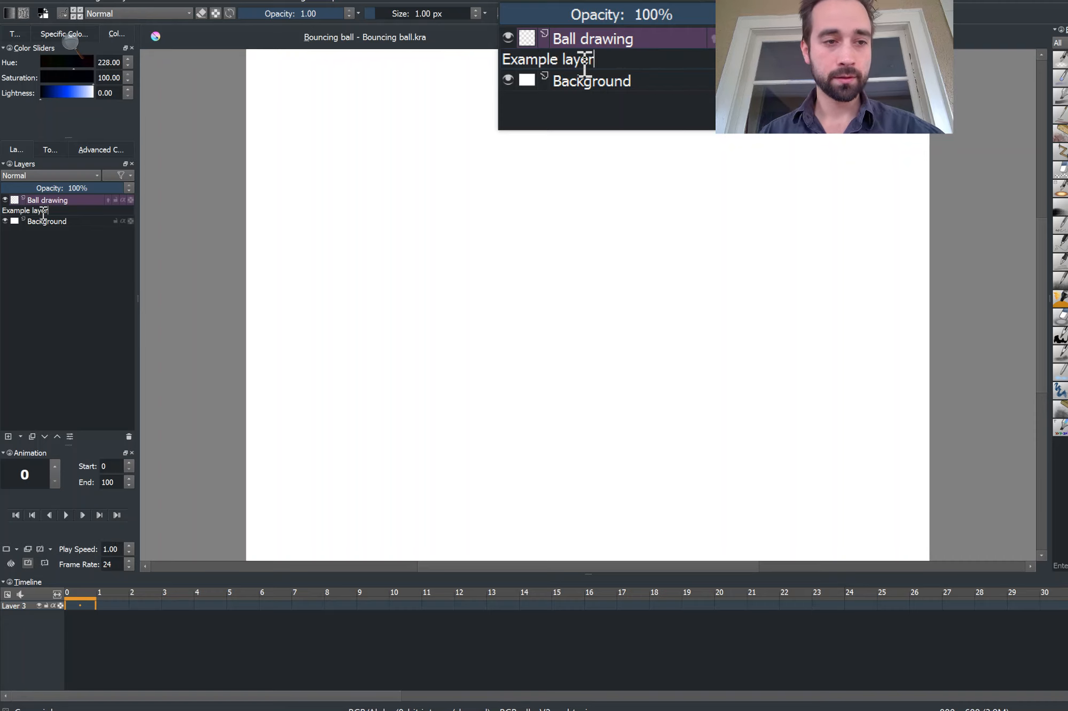
key(Return)
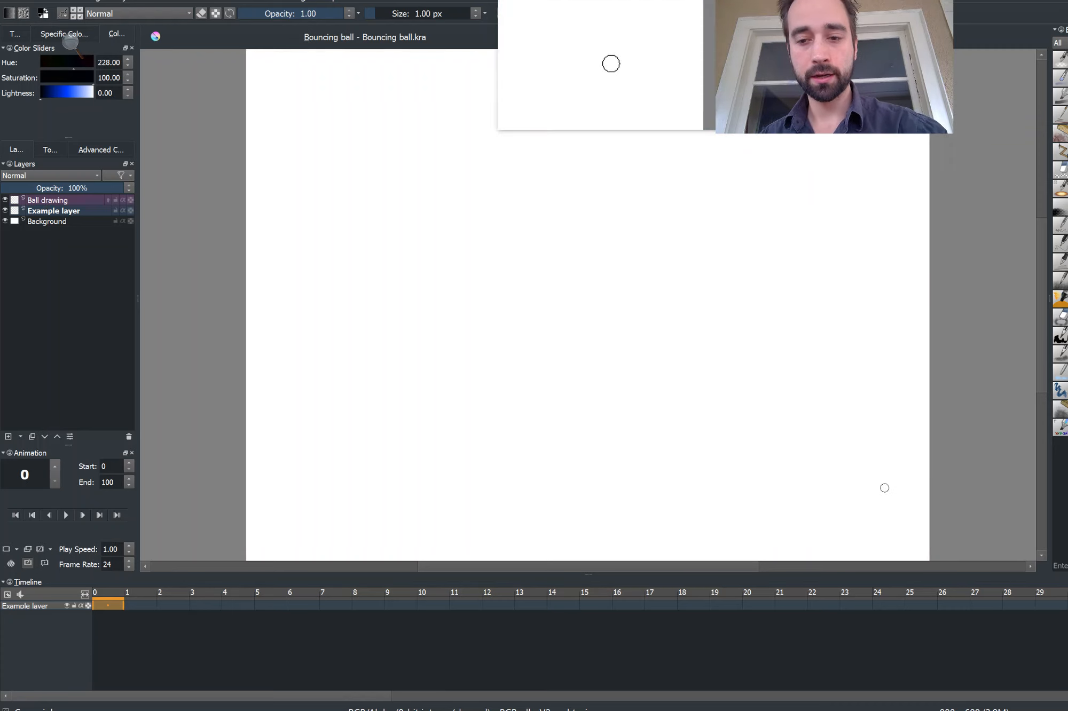
drag(901, 483, 284, 495)
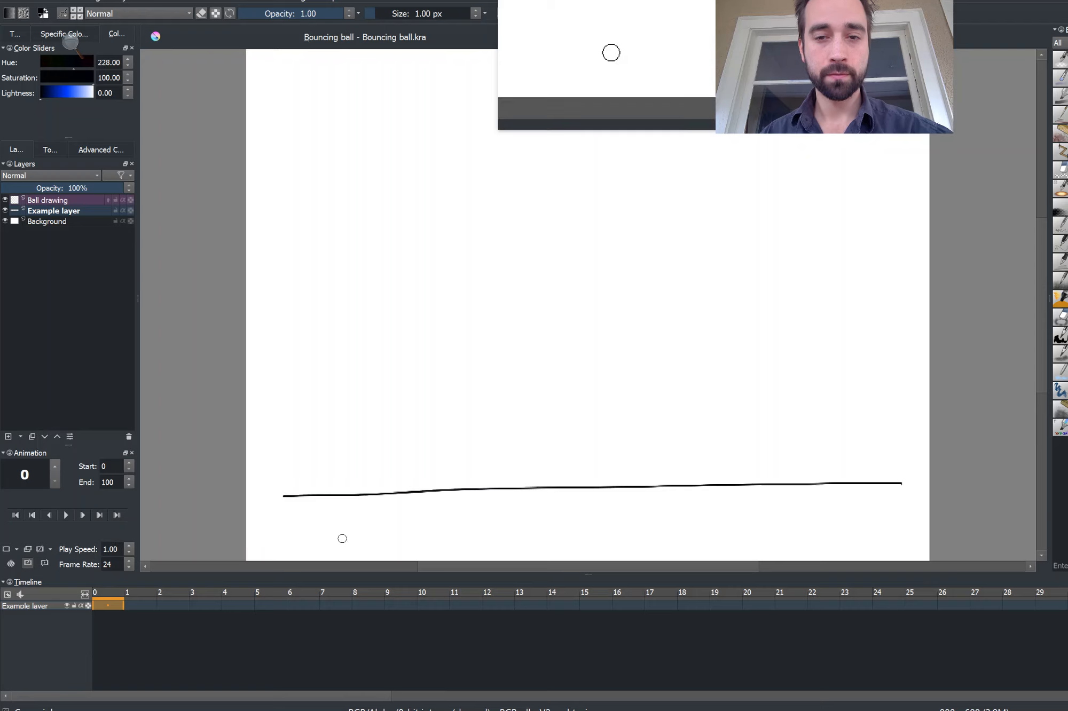
Step: Undo the ground line on Example layer and redraw it as a gently arched black line across the lower canvas
key(ctrl)
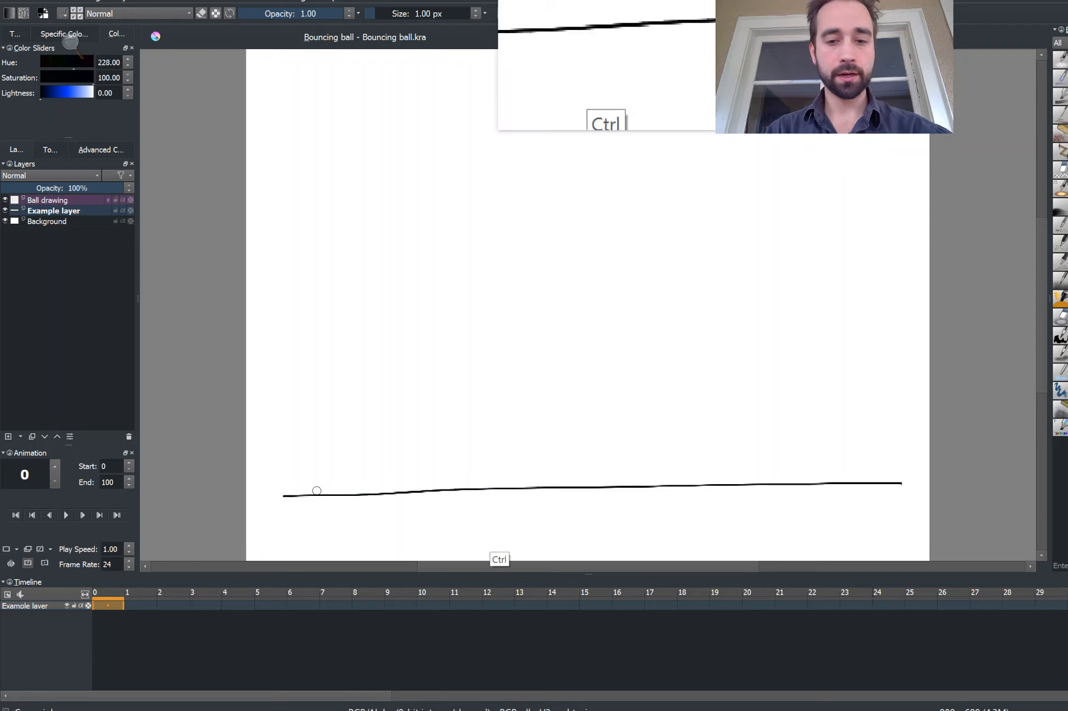
key(ctrl+z)
drag(905, 490, 281, 501)
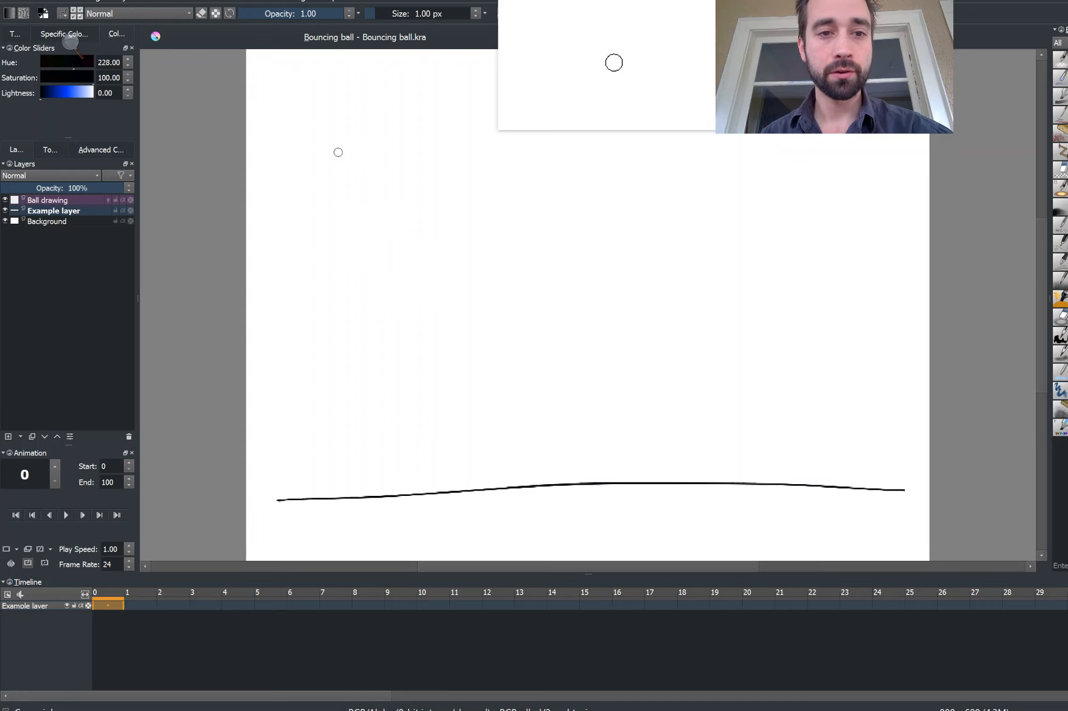
Step: Sketch a ball at the upper left of the canvas, its bounce path to the ground and up again, and a squashed ball at the contact point
mouse_move(338, 150)
mouse_down()
mouse_move(383, 157)
mouse_move(374, 184)
mouse_move(339, 185)
mouse_move(336, 148)
mouse_up()
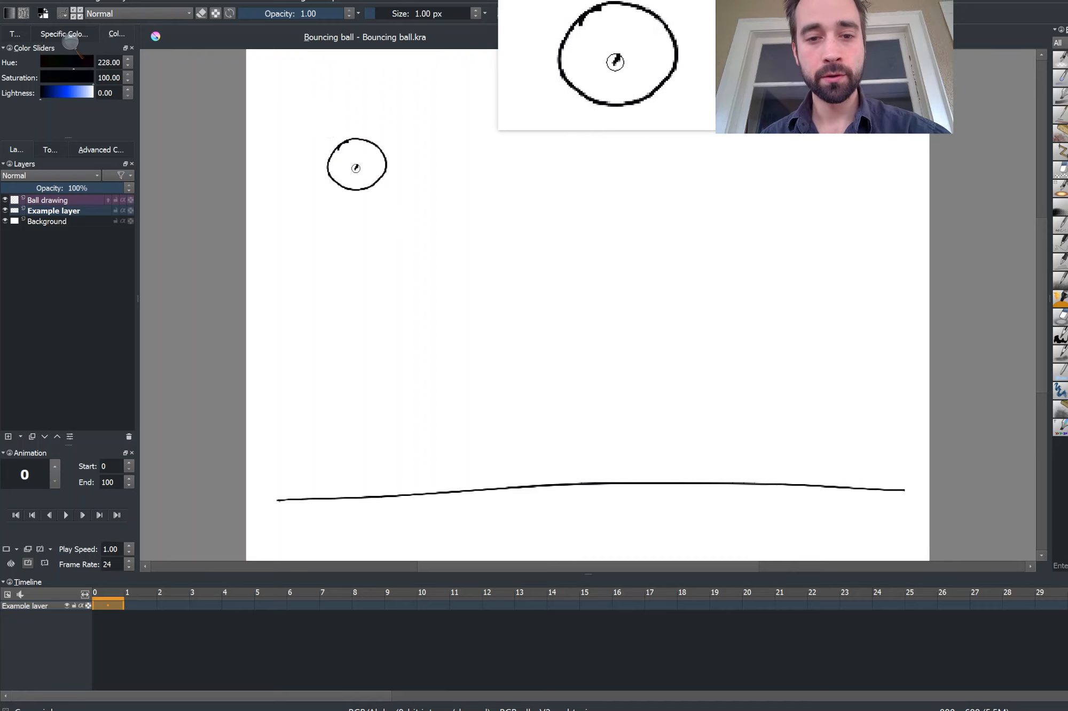
mouse_move(355, 168)
mouse_down()
mouse_move(485, 190)
mouse_move(578, 258)
mouse_up()
mouse_move(640, 425)
mouse_down()
mouse_move(698, 314)
mouse_move(787, 267)
mouse_move(839, 262)
mouse_up()
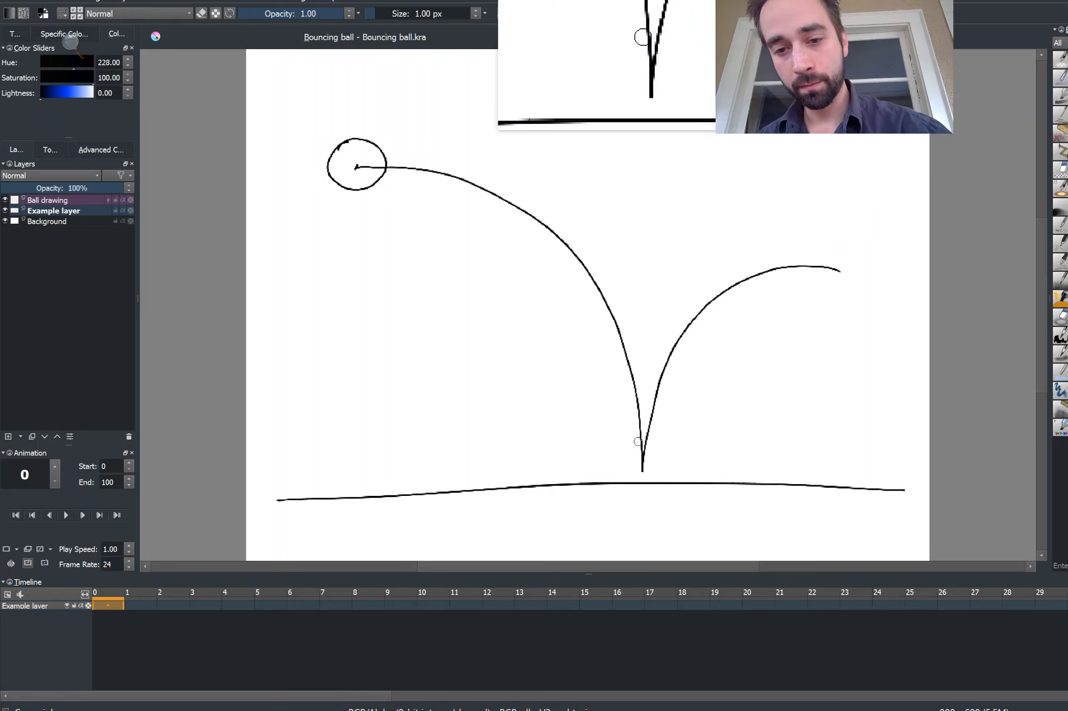
mouse_move(611, 463)
mouse_down()
mouse_move(650, 439)
mouse_move(672, 469)
mouse_move(638, 487)
mouse_move(607, 474)
mouse_move(615, 456)
mouse_up()
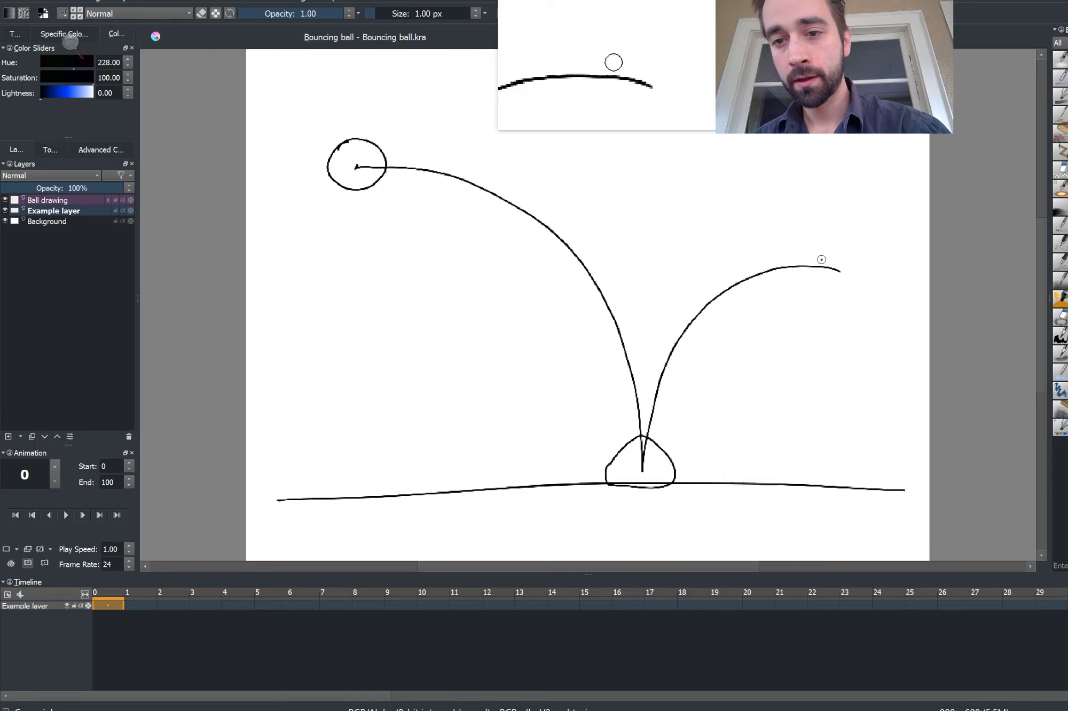
Step: Draw a ball circle around the end of the rebound arc, undoing and redrawing it until it is evenly round
mouse_move(822, 254)
mouse_down()
mouse_move(845, 251)
mouse_move(860, 293)
mouse_move(838, 303)
mouse_move(814, 270)
mouse_move(843, 245)
mouse_up()
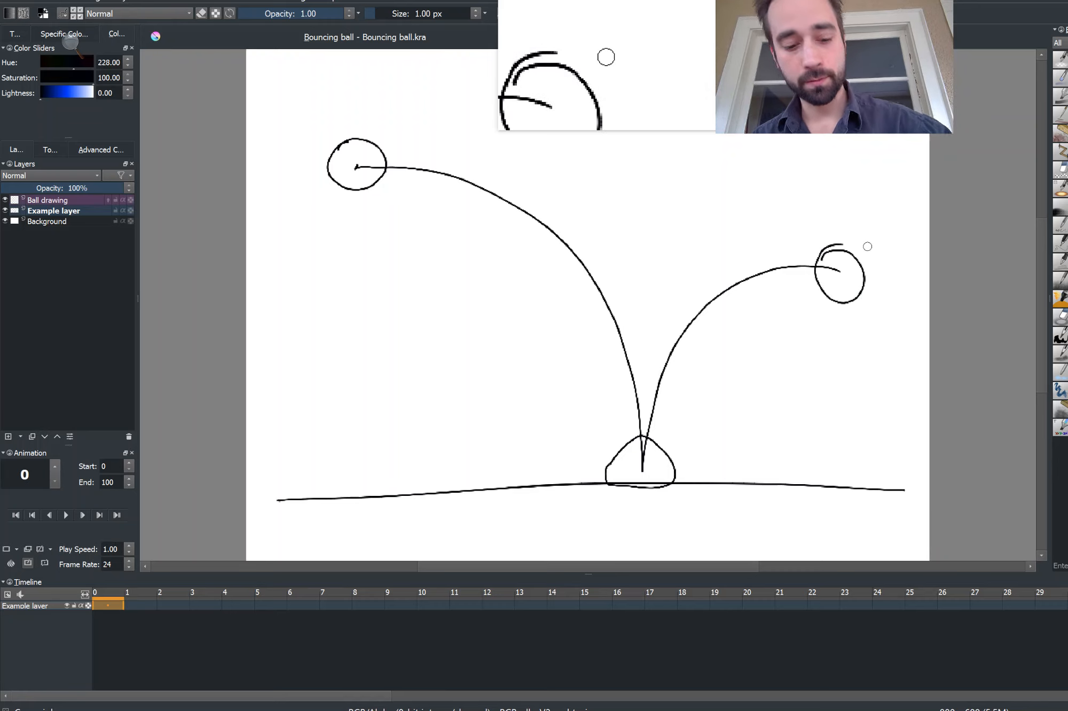
key(ctrl+z)
key(ctrl+z)
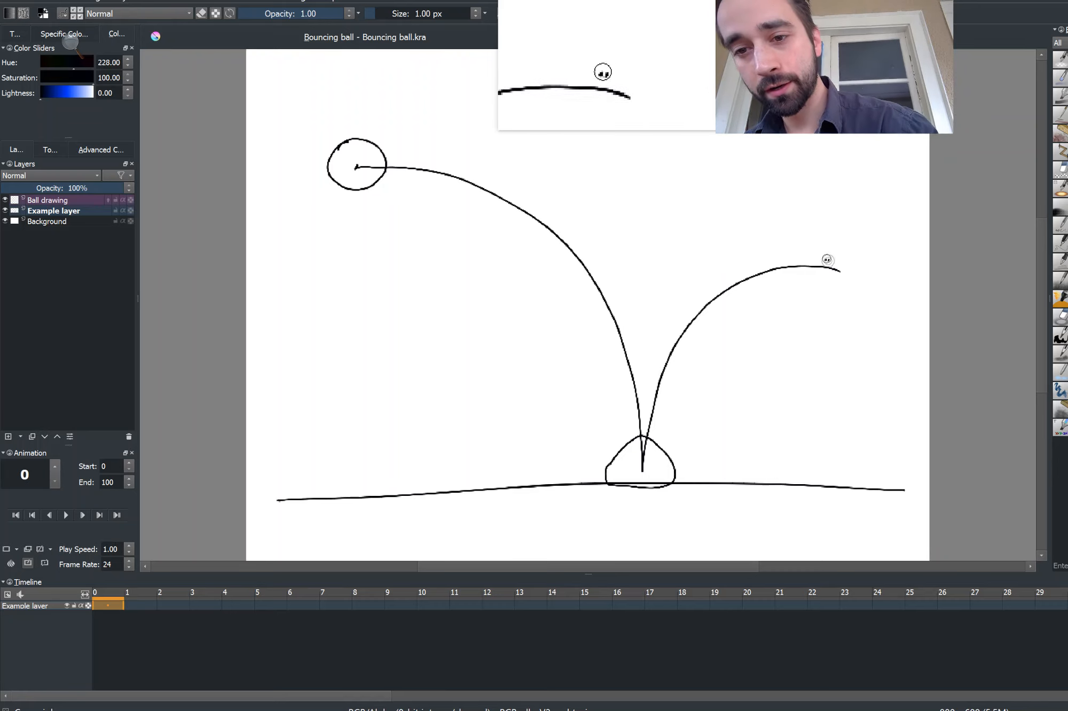
mouse_move(827, 260)
mouse_down()
mouse_move(866, 271)
mouse_move(858, 298)
mouse_move(831, 294)
mouse_move(821, 267)
mouse_up()
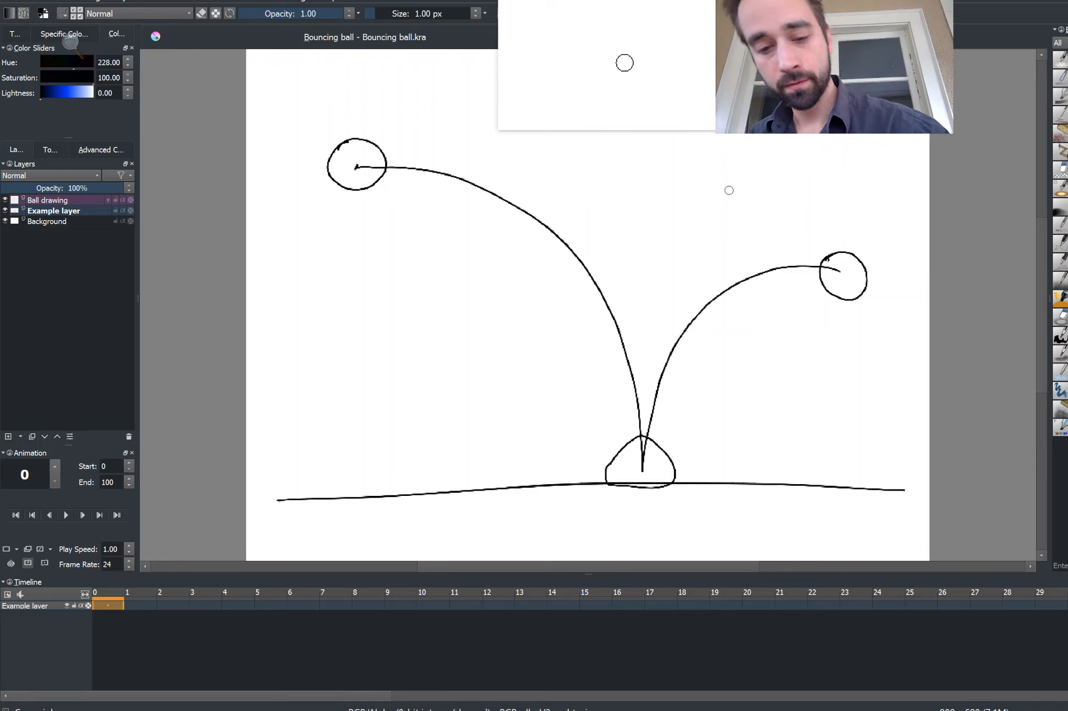
key(ctrl+z)
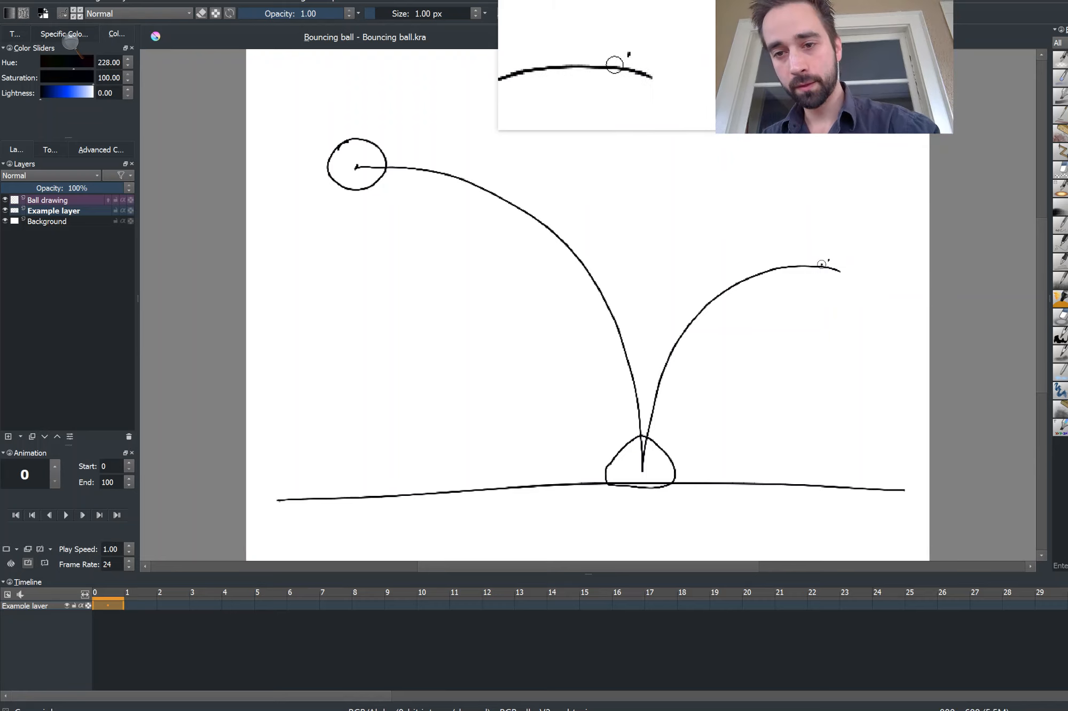
mouse_move(822, 261)
mouse_down()
mouse_move(853, 264)
mouse_move(856, 293)
mouse_move(838, 307)
mouse_move(807, 287)
mouse_move(849, 254)
mouse_move(868, 263)
mouse_move(848, 294)
mouse_move(818, 248)
mouse_up()
key(ctrl+z)
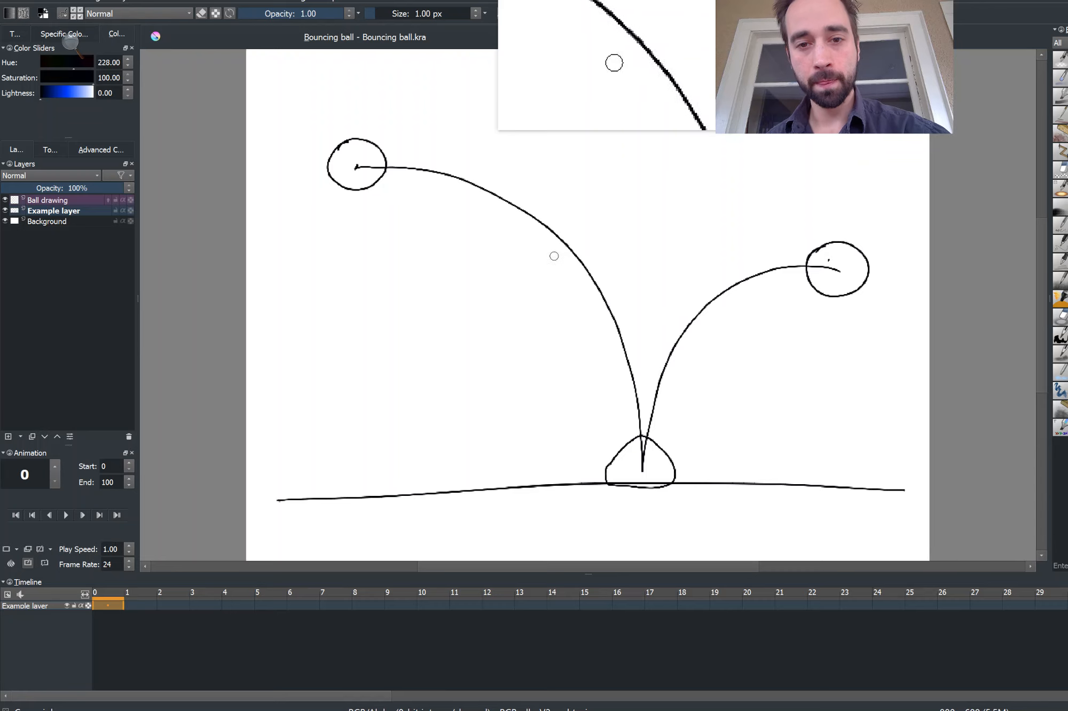
Step: Draw an in-between ball circle on the middle of the falling arc and another on the middle of the rebound arc
mouse_move(543, 250)
mouse_down()
mouse_move(604, 241)
mouse_move(587, 288)
mouse_move(545, 243)
mouse_move(553, 230)
mouse_move(591, 267)
mouse_move(536, 256)
mouse_move(568, 239)
mouse_up()
key(ctrl+z)
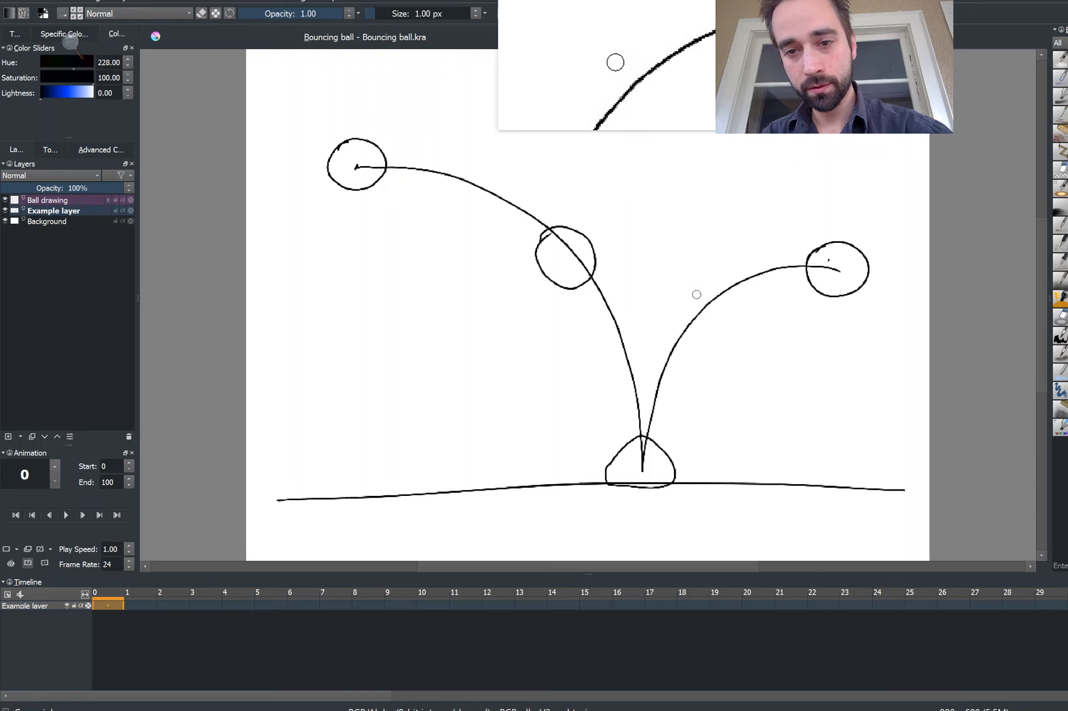
mouse_move(698, 285)
mouse_down()
mouse_move(724, 329)
mouse_move(695, 333)
mouse_move(678, 309)
mouse_move(697, 287)
mouse_up()
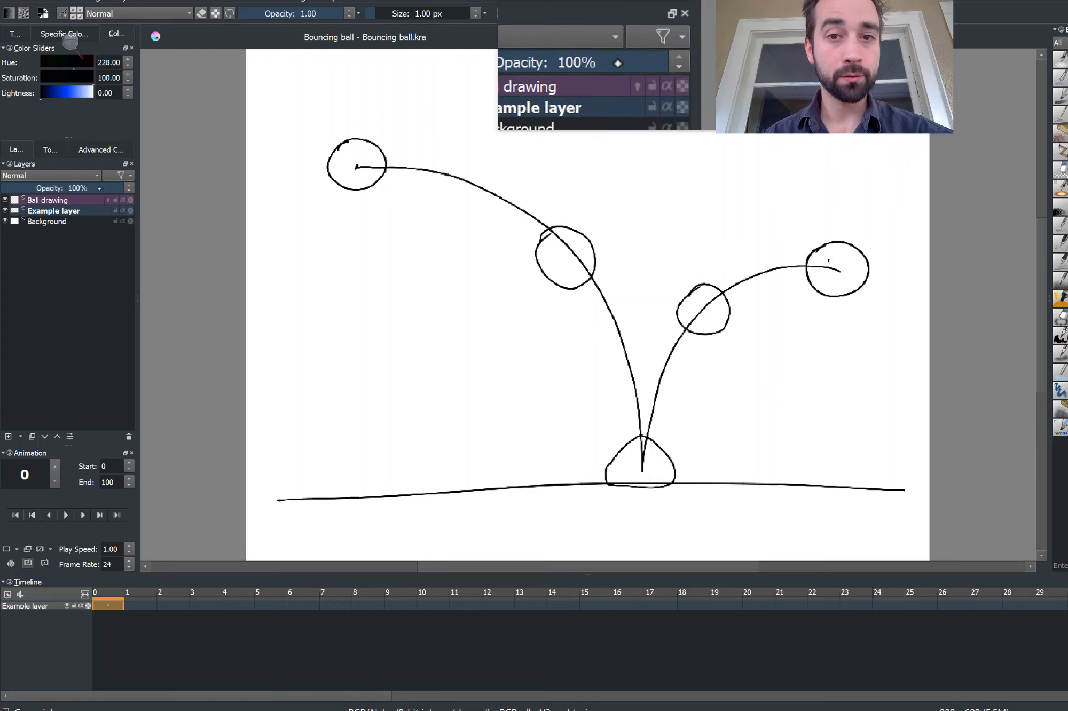
Step: Lower the opacity of Example layer to 4%
drag(114, 188, 19, 189)
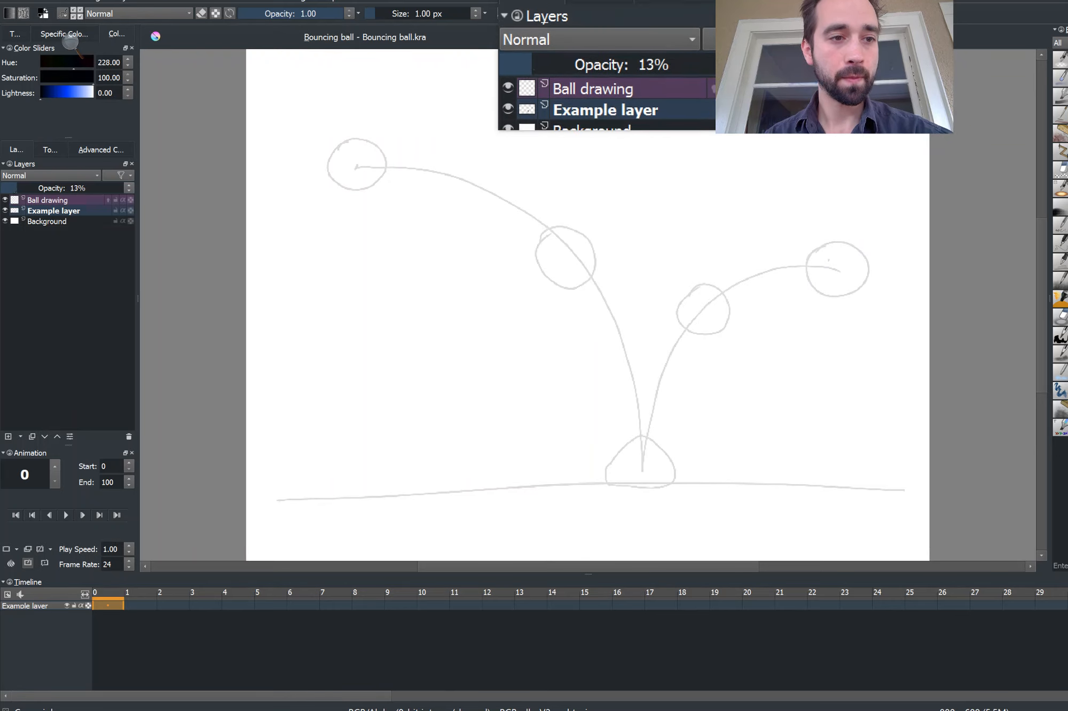
drag(16, 188, 7, 188)
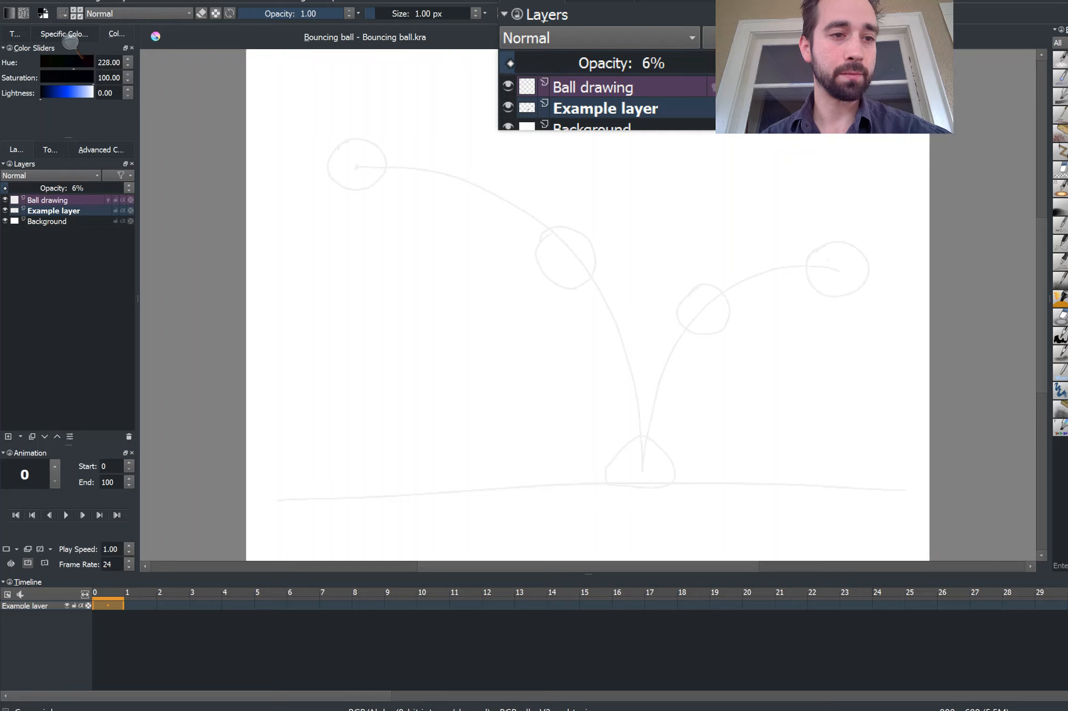
drag(7, 188, 6, 188)
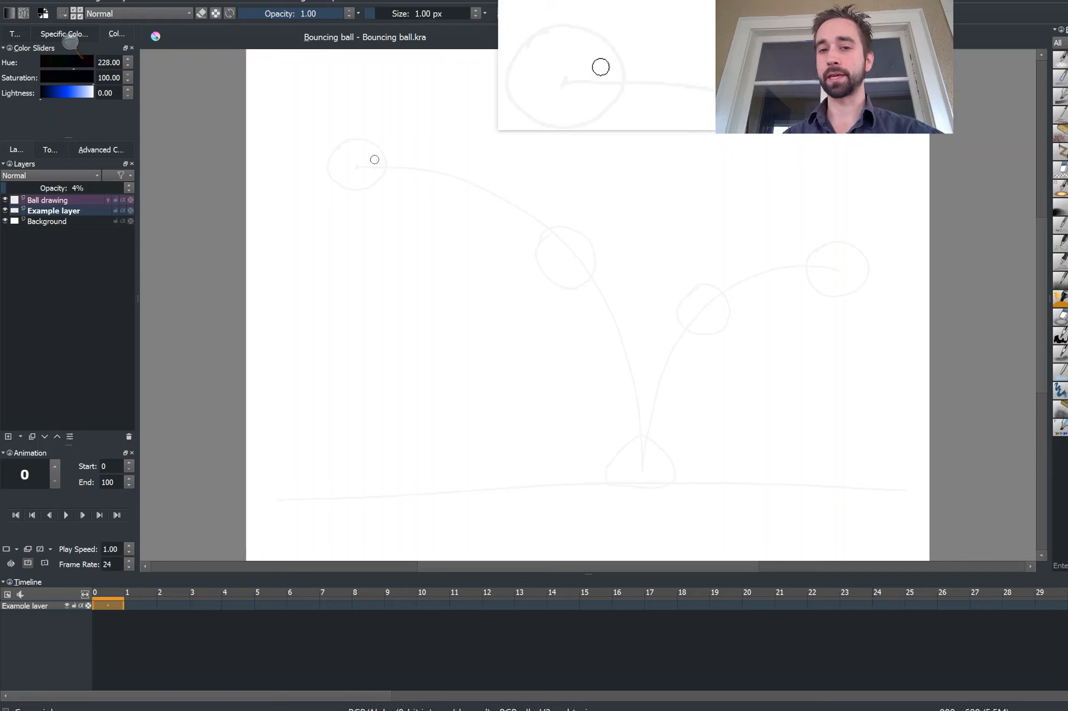
Step: On Ball drawing, trace the starting ball on frame 0 and the falling in-between ball on a new blank frame 1
click(48, 201)
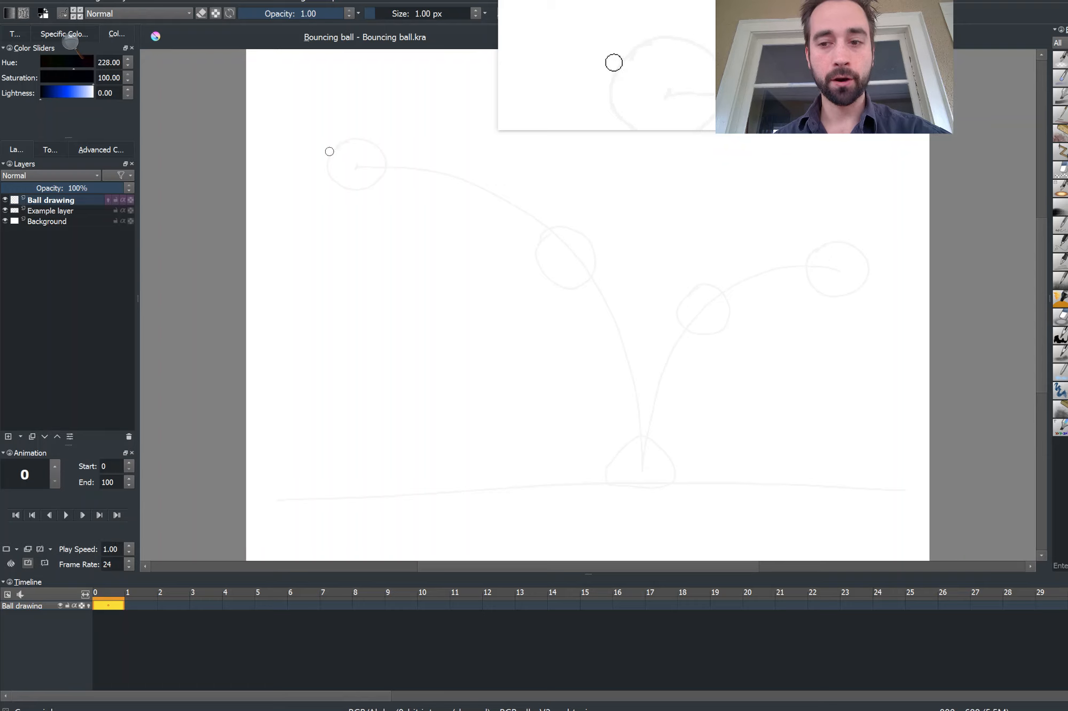
mouse_move(328, 154)
mouse_down()
mouse_move(354, 139)
mouse_move(374, 150)
mouse_move(375, 186)
mouse_move(345, 191)
mouse_move(326, 153)
mouse_up()
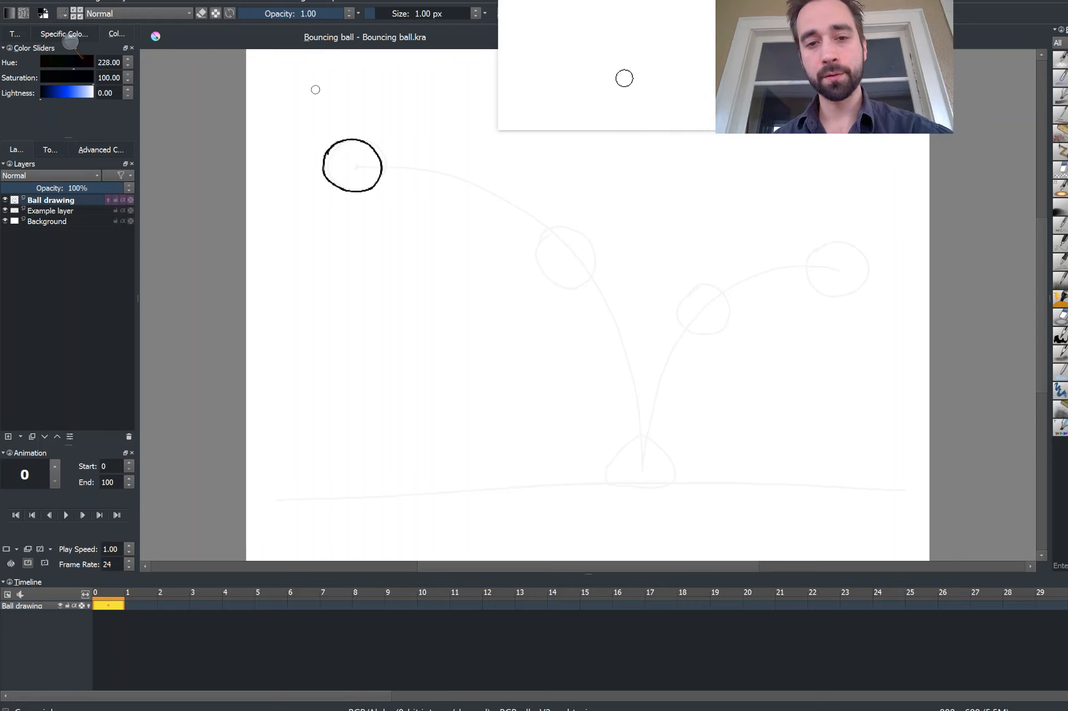
key(Right)
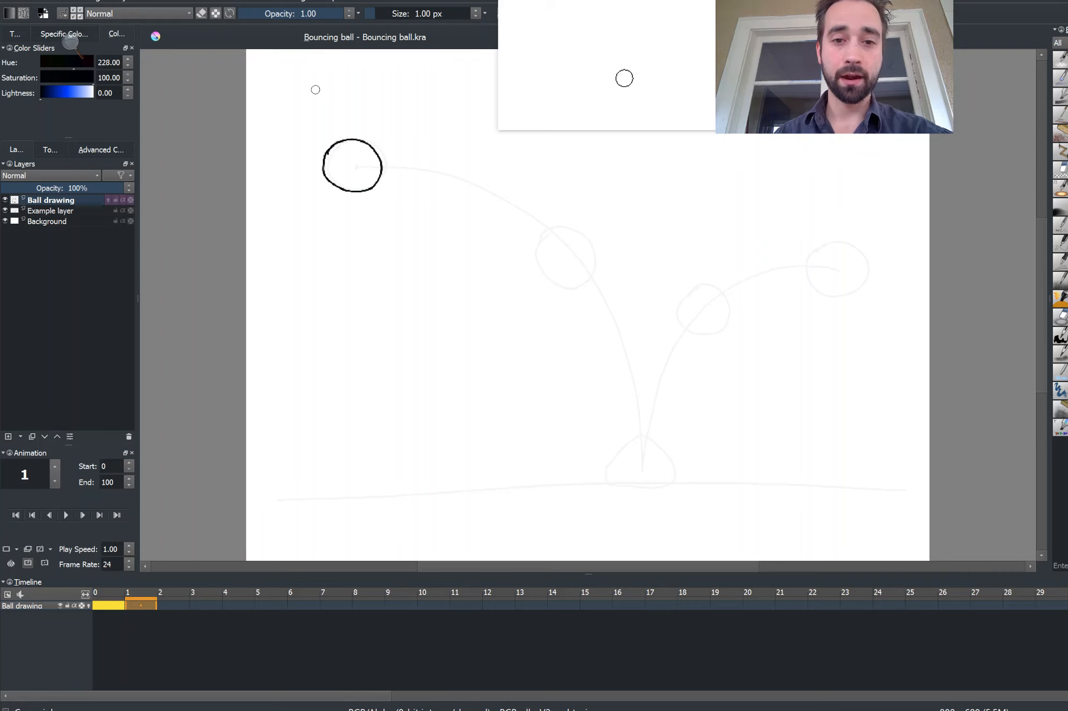
key(Insert)
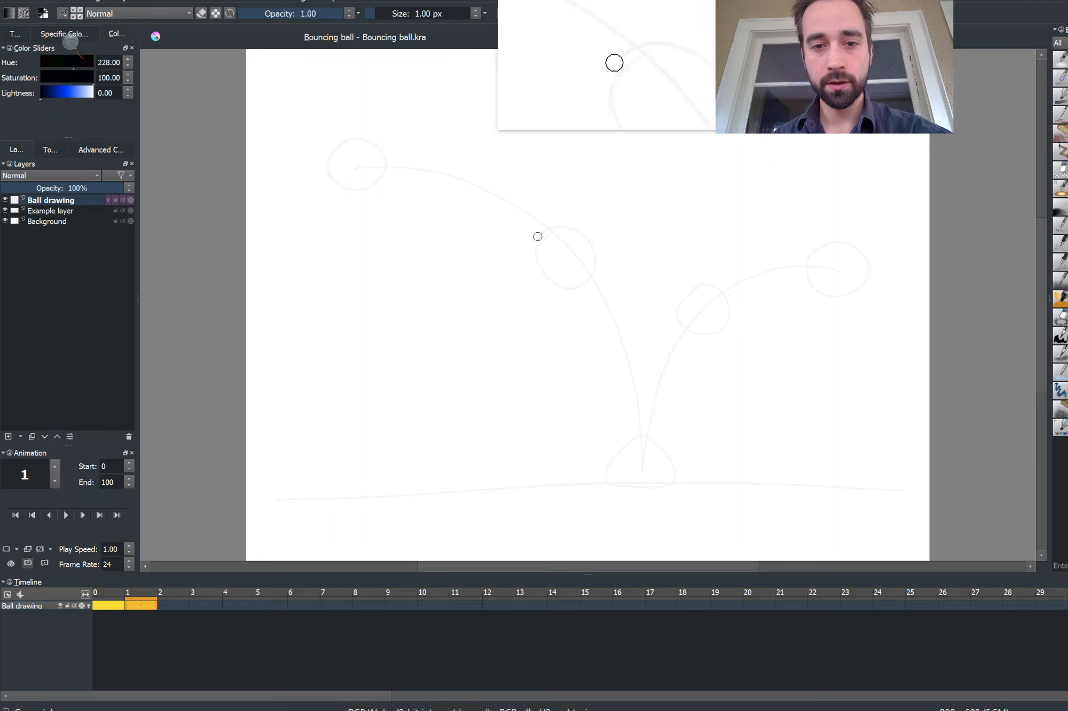
mouse_move(539, 240)
mouse_down()
mouse_move(590, 251)
mouse_move(583, 282)
mouse_move(559, 292)
mouse_move(542, 283)
mouse_move(530, 259)
mouse_move(540, 233)
mouse_up()
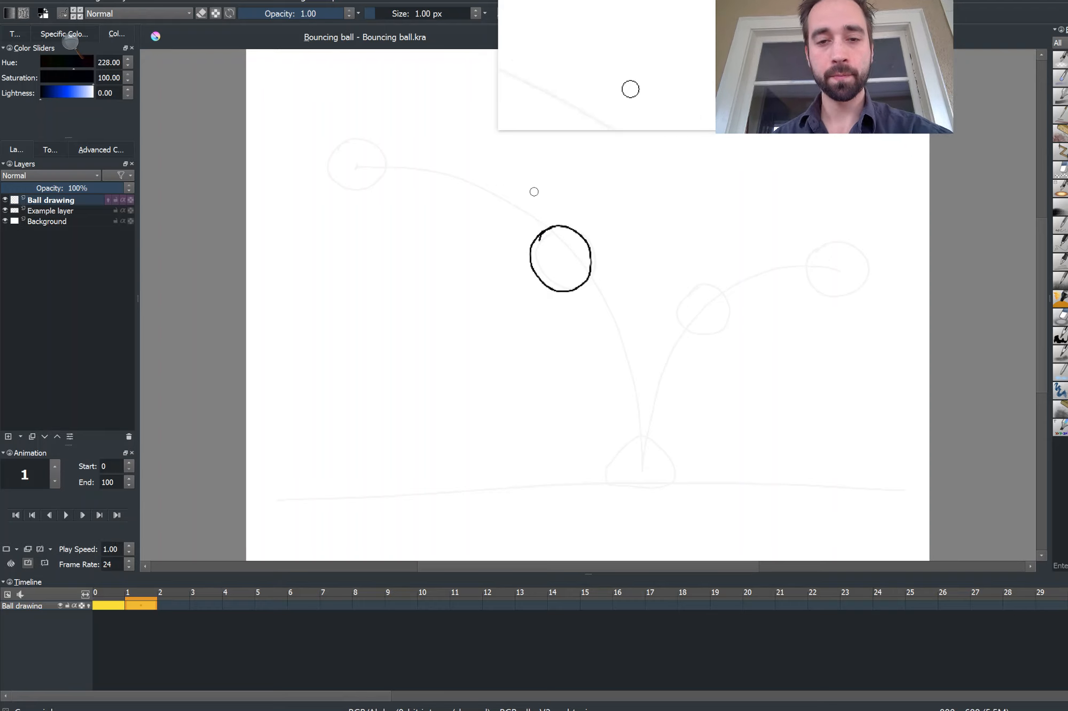
Step: Add blank frames 2 and 3 to Ball drawing, tracing the squashed ball on frame 2 and the rising ball on frame 3
key(Right)
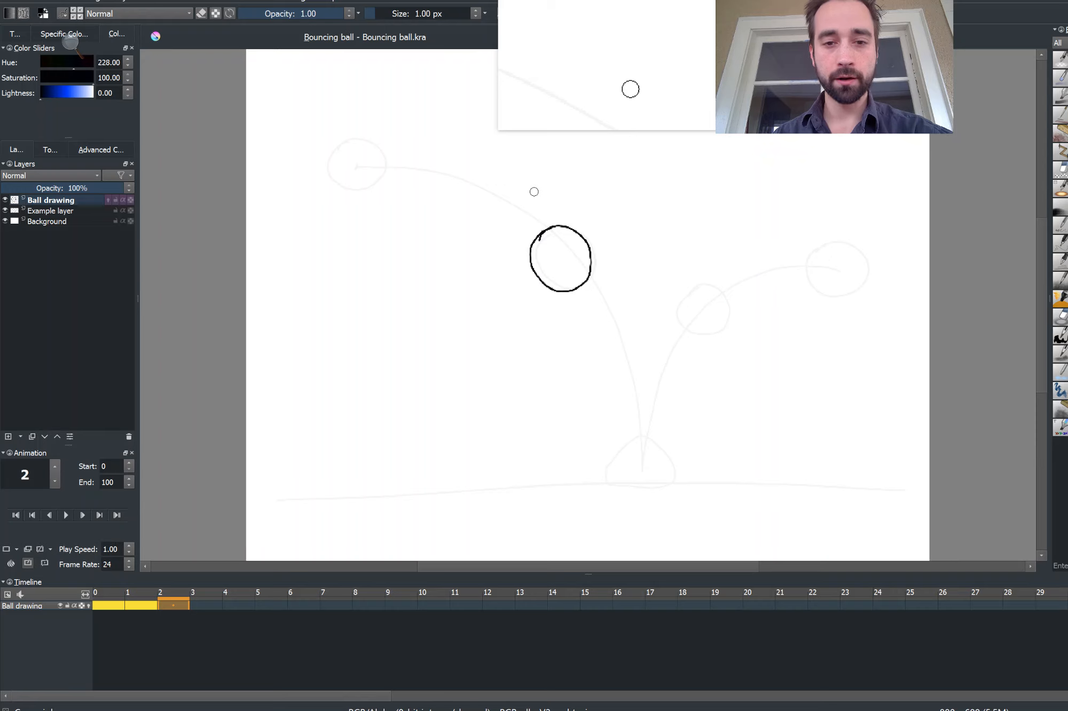
key(Delete)
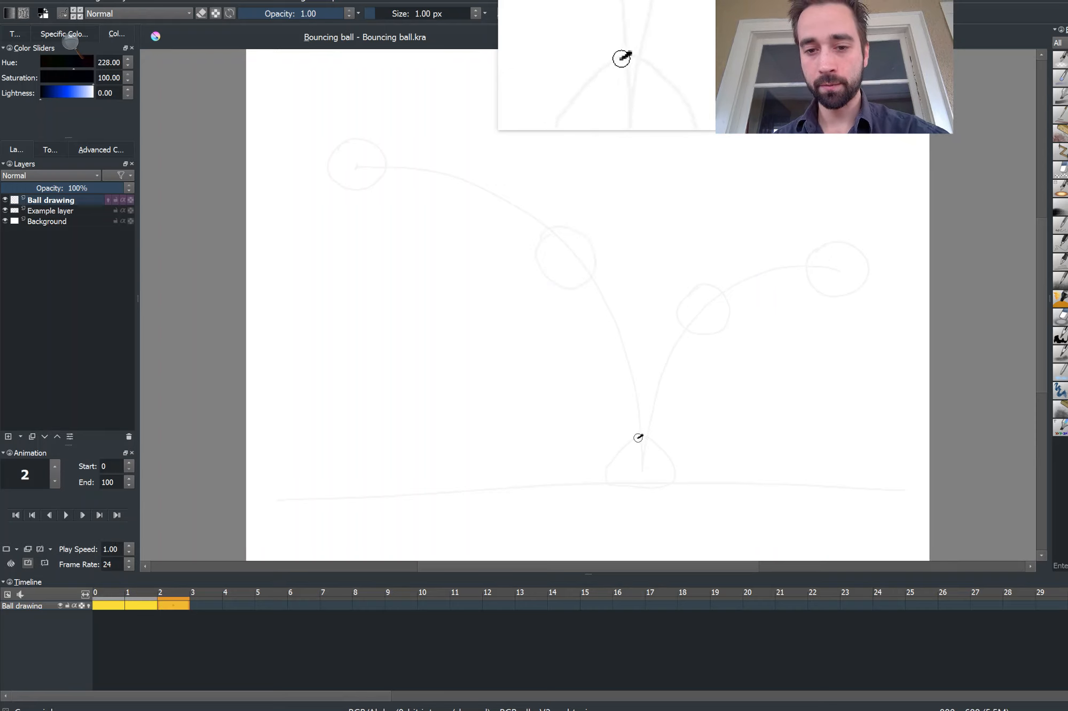
mouse_move(642, 435)
mouse_down()
mouse_move(605, 468)
mouse_move(623, 483)
mouse_move(669, 482)
mouse_move(655, 441)
mouse_move(635, 436)
mouse_move(621, 450)
mouse_up()
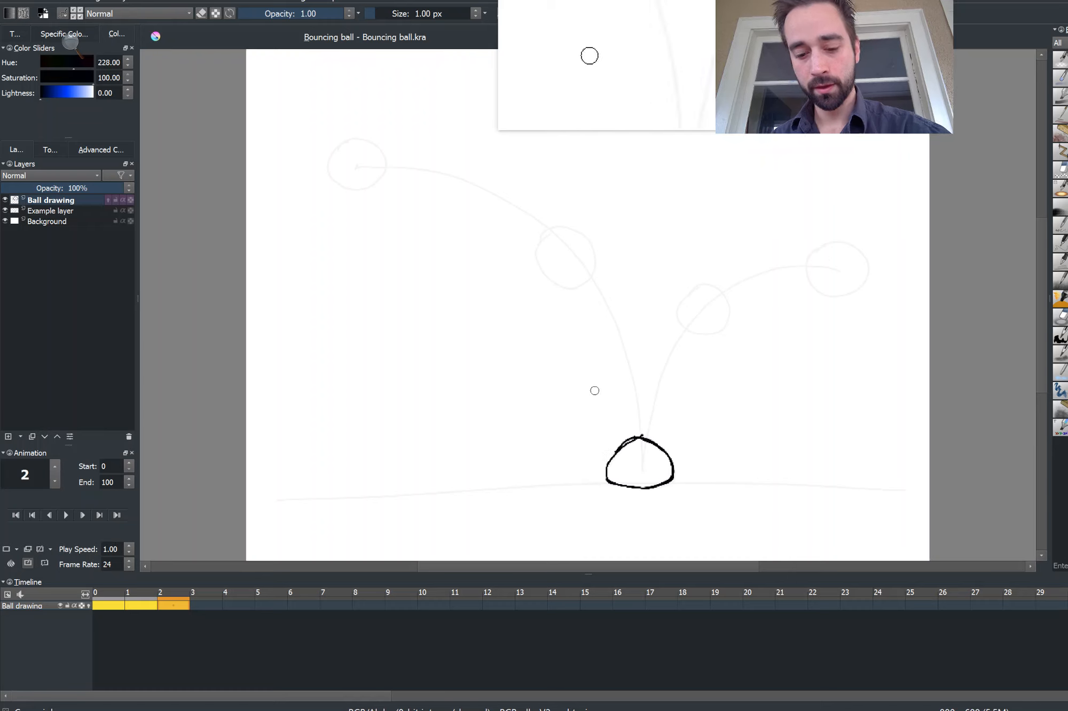
key(Right)
key(Delete)
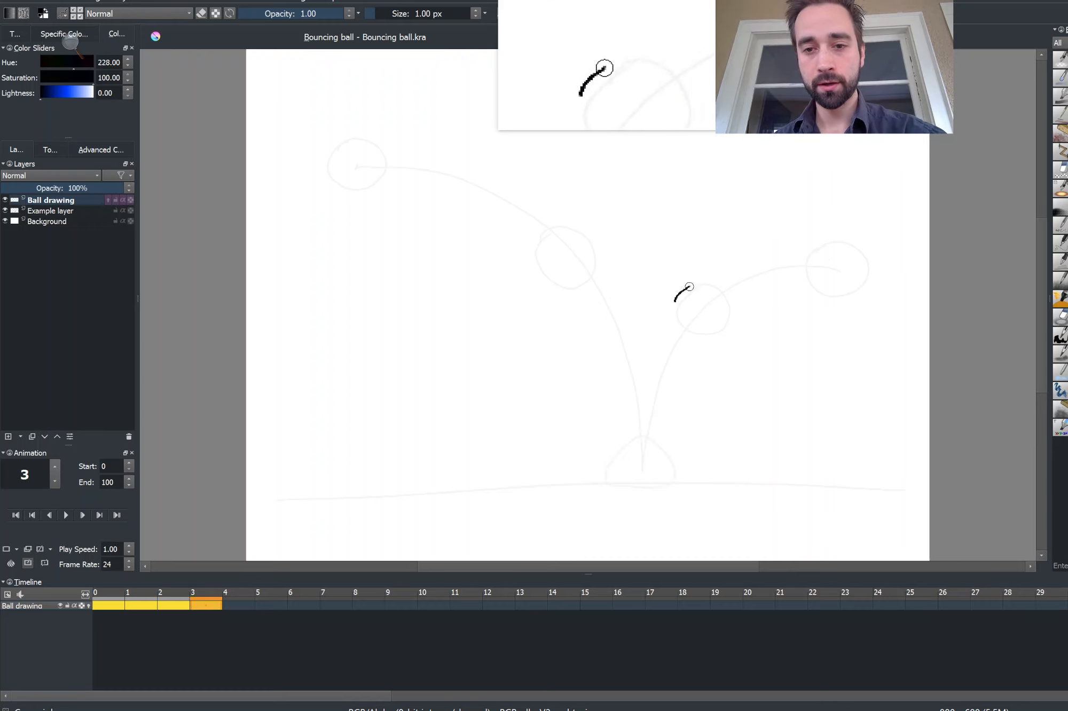
mouse_move(724, 299)
mouse_down()
mouse_move(714, 336)
mouse_move(687, 334)
mouse_move(675, 323)
mouse_move(685, 298)
mouse_up()
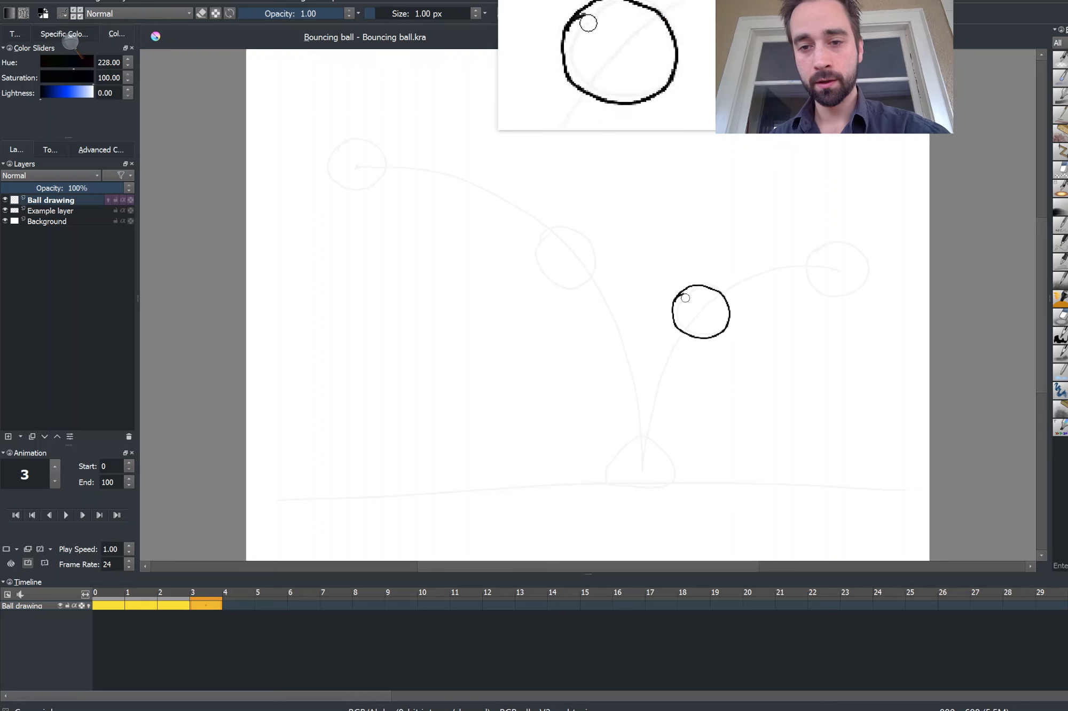
Step: Add blank frame 4 to Ball drawing and trace the final ball at the end of the rebound arc
key(Right)
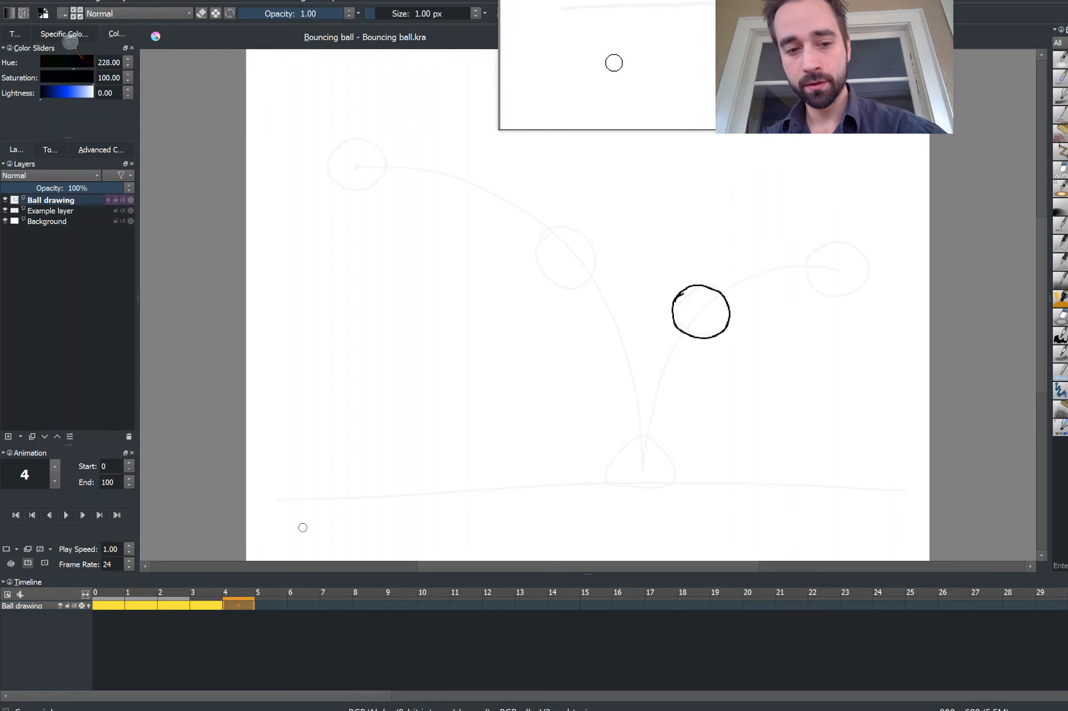
key(ctrl+z)
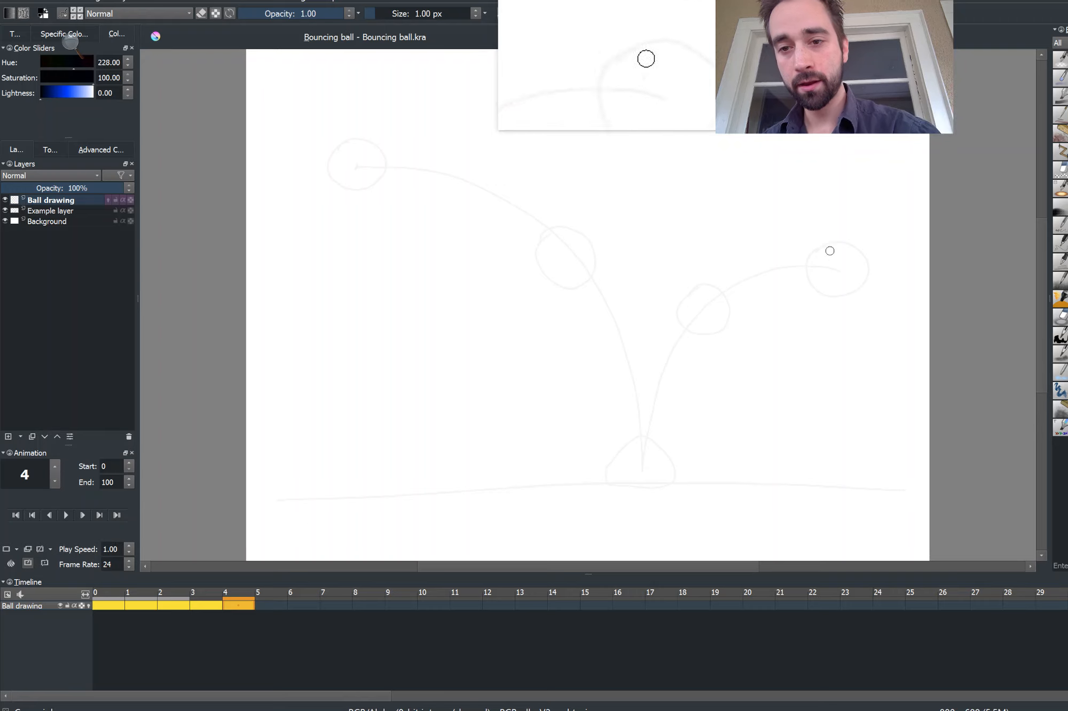
mouse_move(809, 256)
mouse_down()
mouse_move(837, 241)
mouse_move(858, 253)
mouse_move(850, 293)
mouse_move(807, 287)
mouse_move(820, 243)
mouse_up()
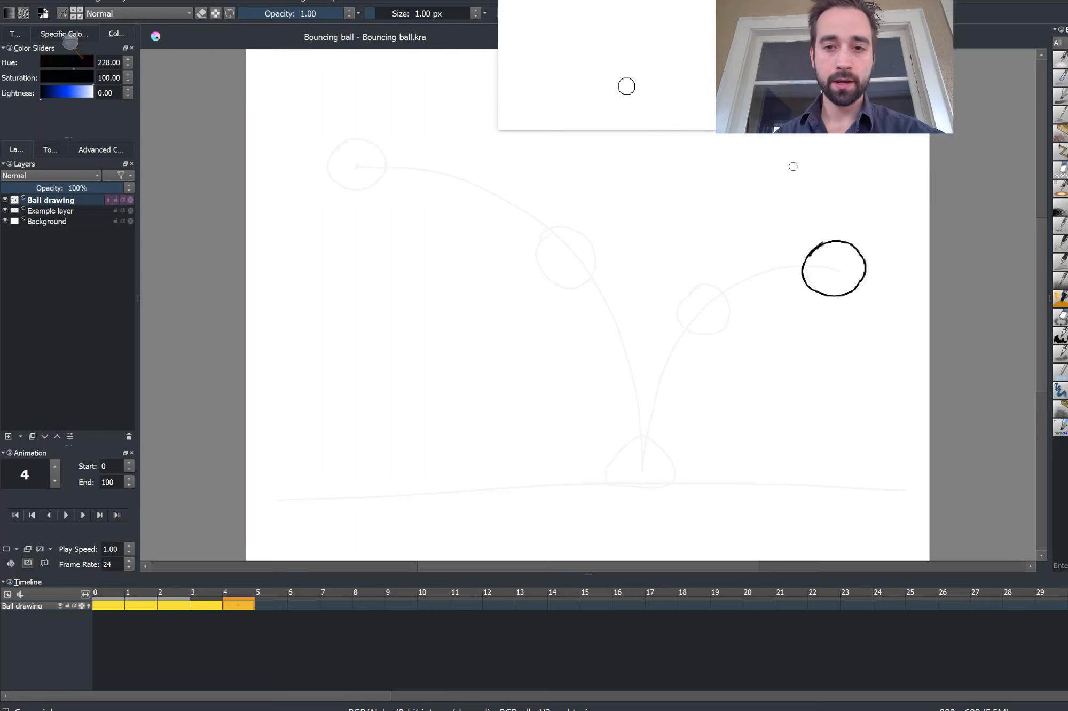
Step: Flip back and forth through frames 0 to 4 to examine the ball's motion, ending on frame 0
key(Left)
key(Left)
key(Left)
key(Left)
key(Right)
key(Right)
key(Right)
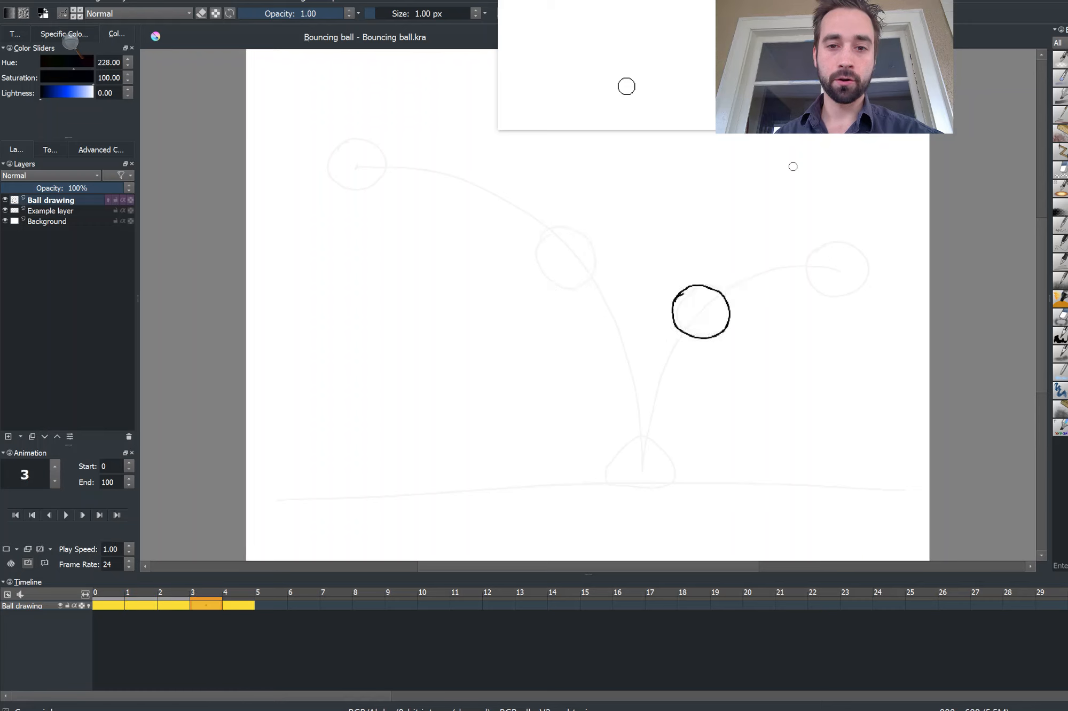
key(Right)
key(Right)
key(Left)
key(Left)
key(Left)
key(Left)
key(Left)
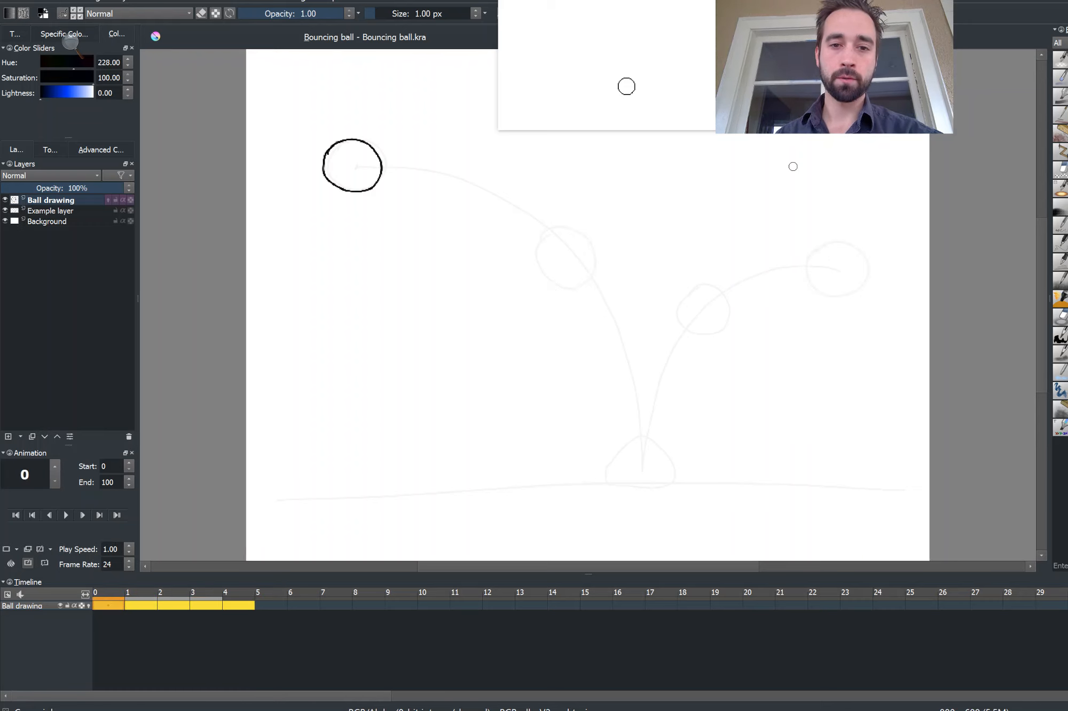
key(Right)
key(Right)
key(Right)
key(Right)
key(Right)
key(Left)
key(Left)
key(Left)
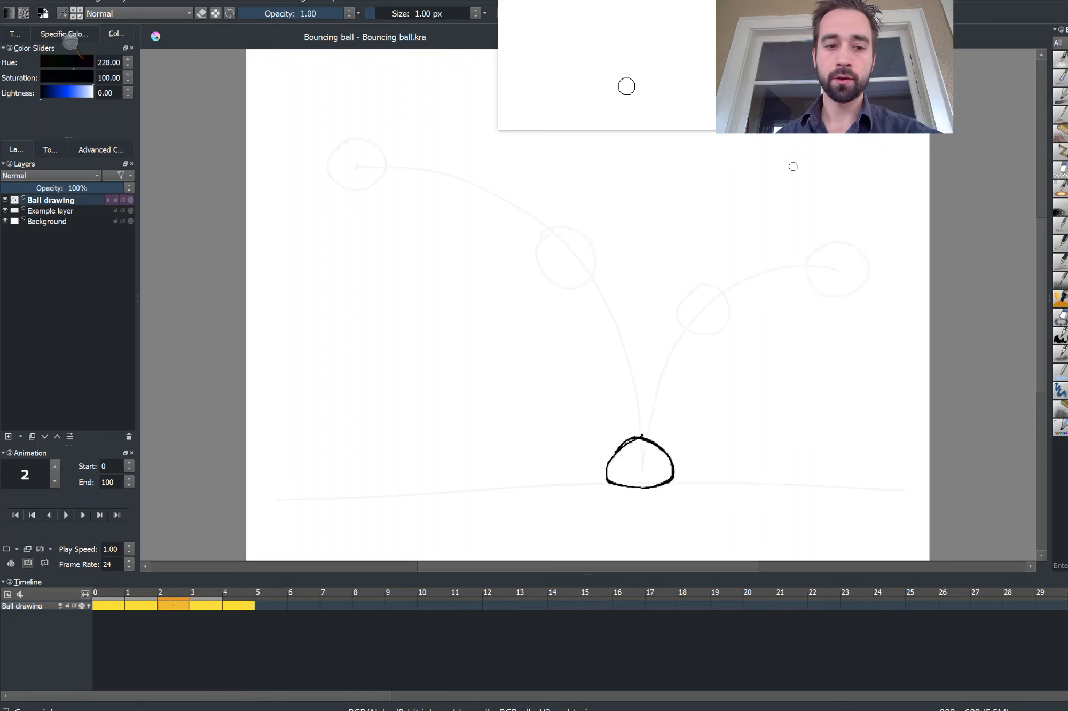
key(Left)
key(Left)
key(Right)
key(Right)
key(Right)
key(Right)
key(Left)
key(Left)
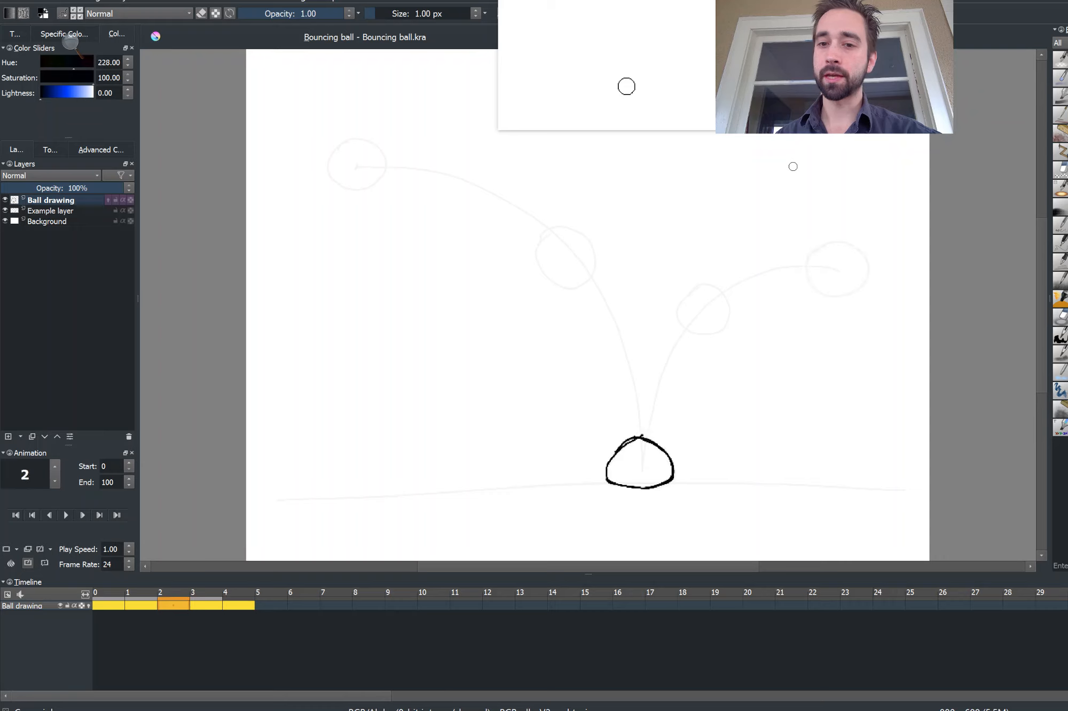
key(Left)
key(Left)
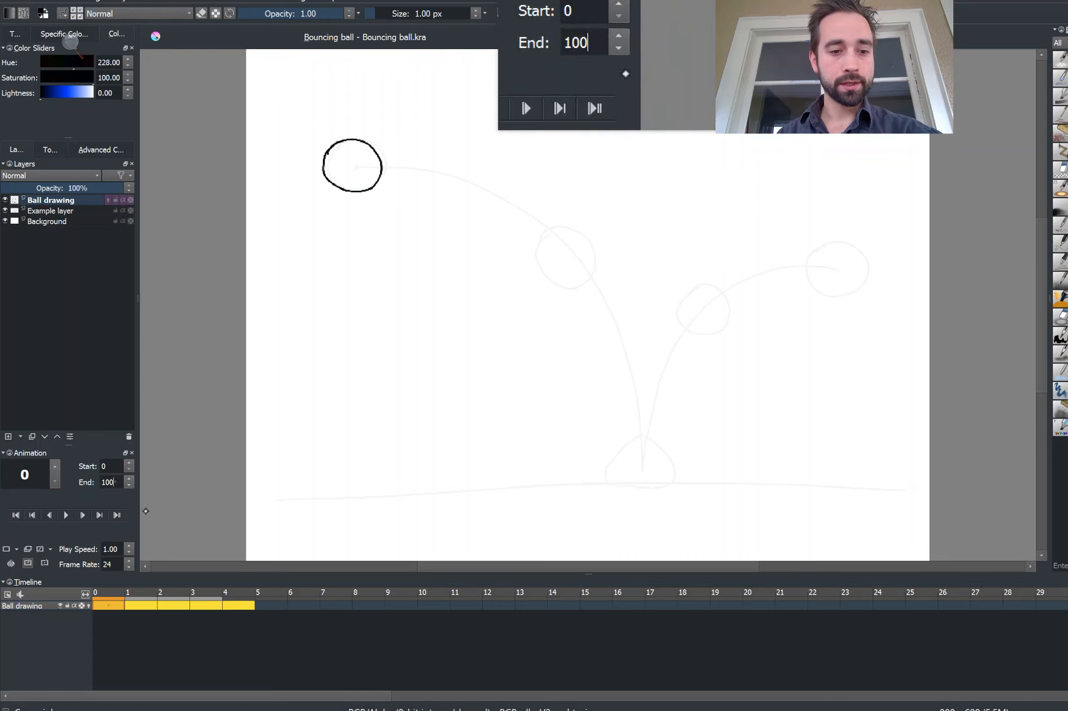
Step: Set the animation's end frame to 5 and play the animation
double_click(113, 482)
text(5)
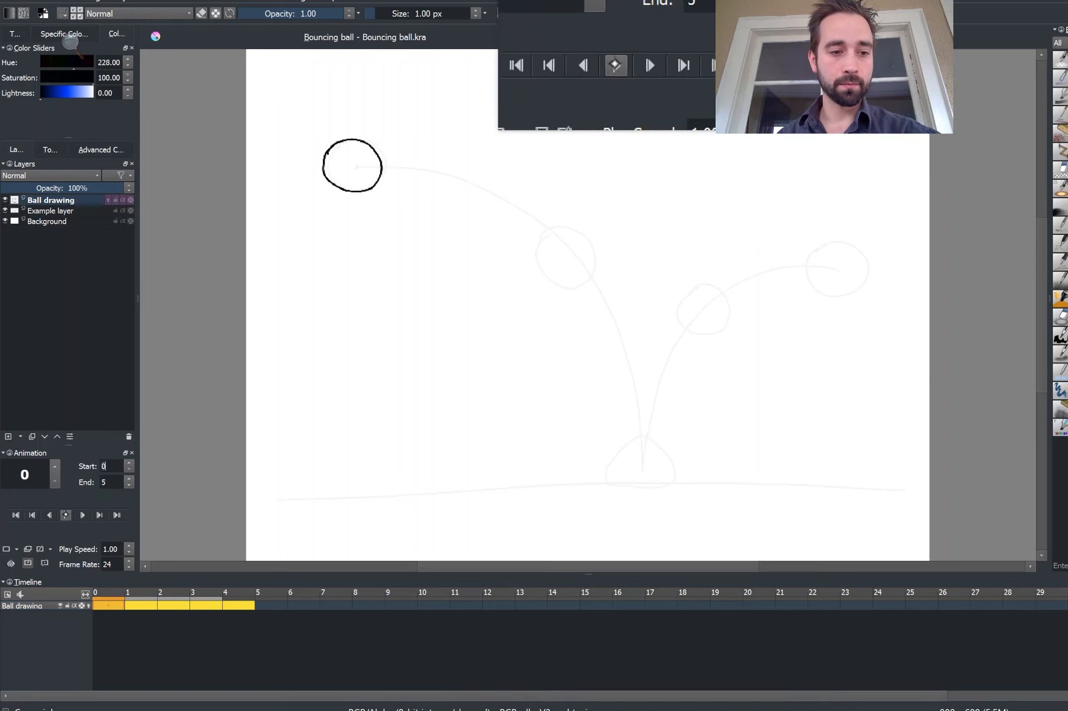
click(66, 515)
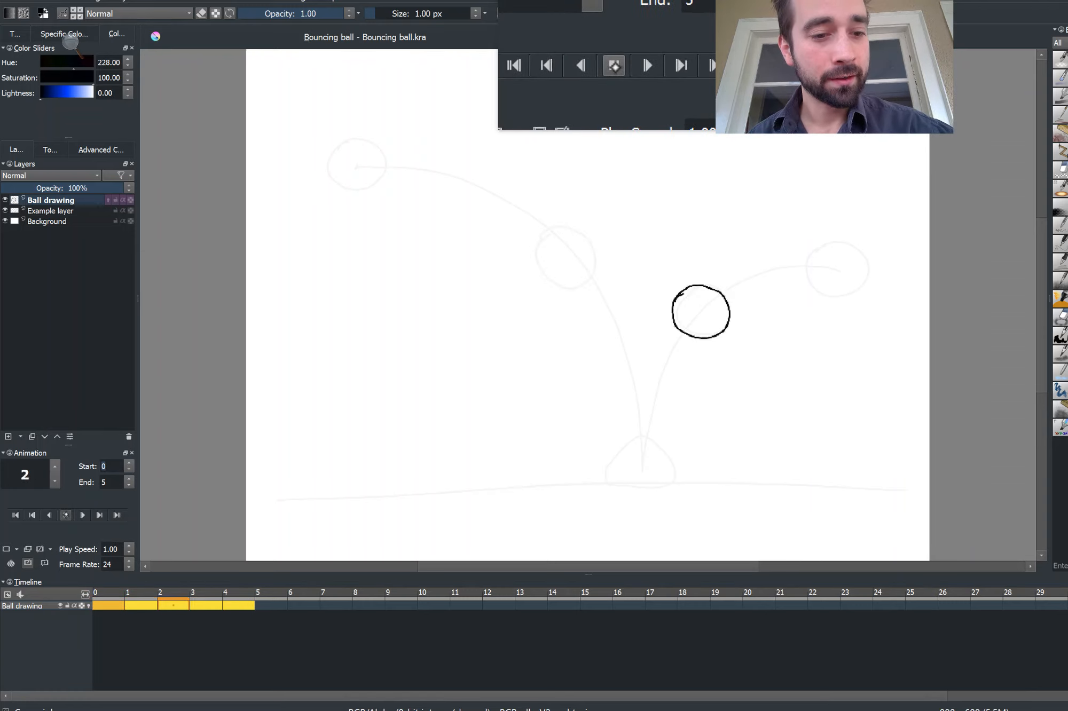
Step: Stop the playback and scrub through frames 0 to 2 to examine the ball's motion
click(66, 515)
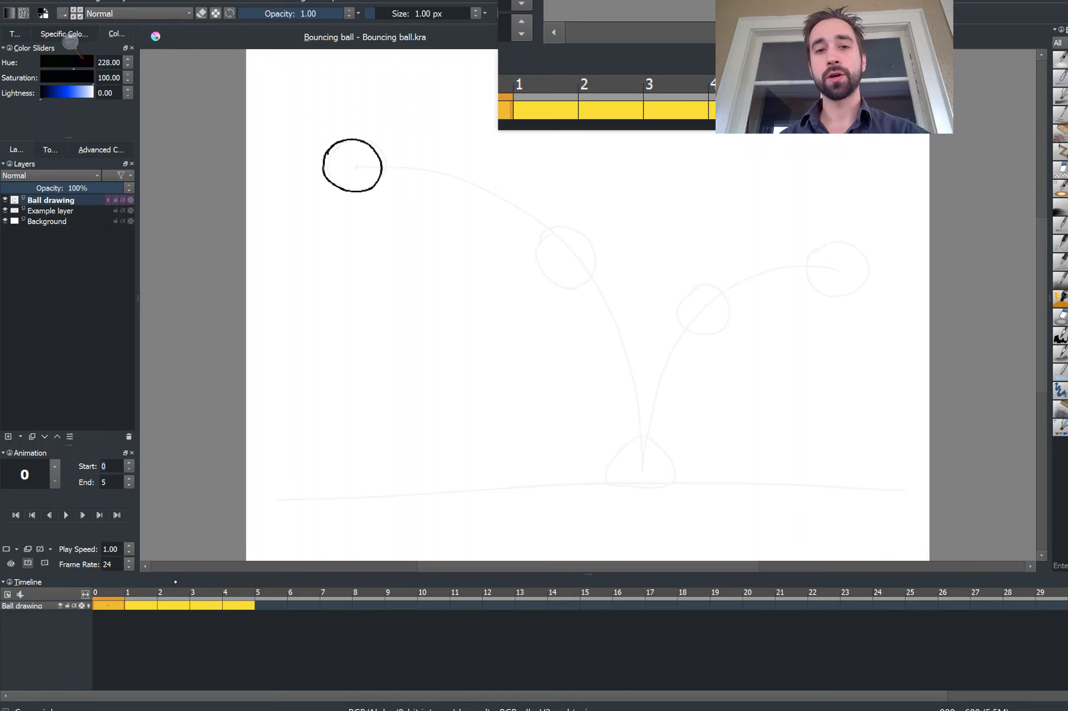
click(156, 596)
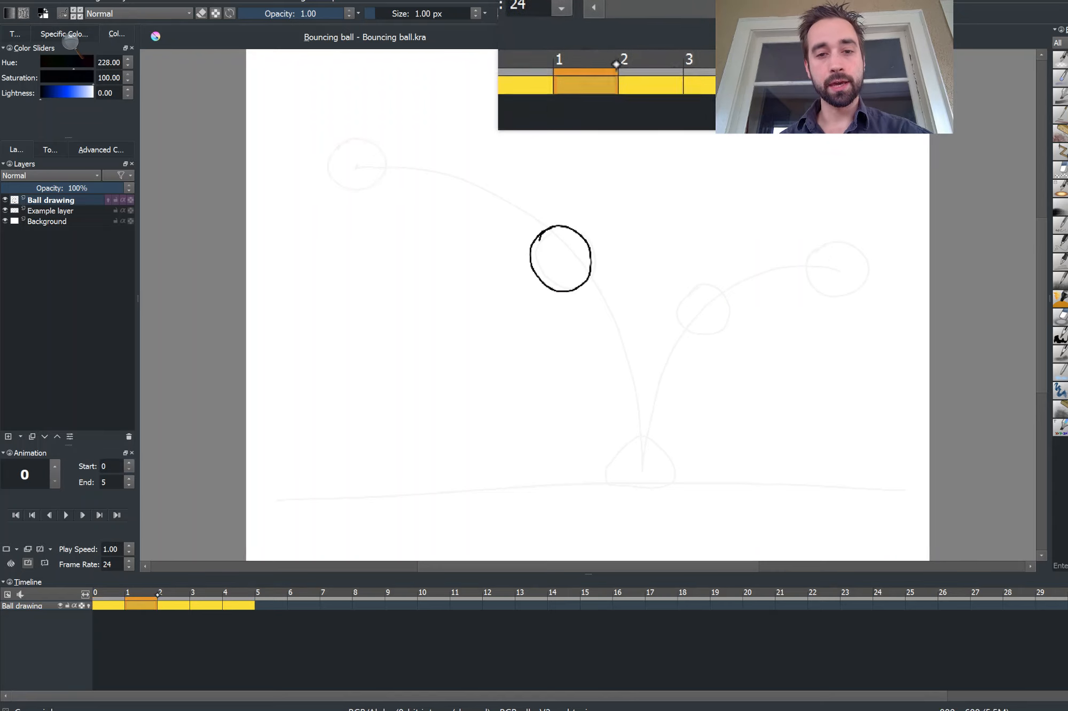
drag(158, 594, 119, 590)
mouse_move(172, 582)
mouse_down()
mouse_move(270, 596)
mouse_move(103, 607)
mouse_move(287, 611)
mouse_move(146, 592)
mouse_move(235, 597)
mouse_move(183, 595)
mouse_up()
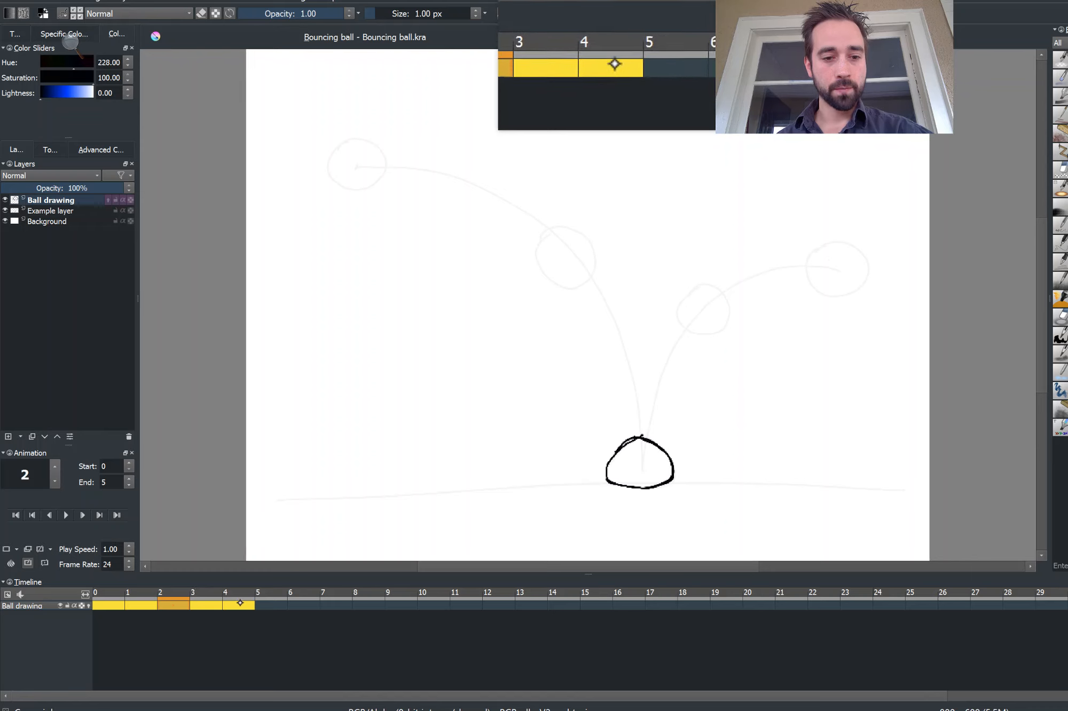
Step: Spread the Ball drawing keyframes apart, moving frame 4 to 10, frame 3 to 8, frame 2 to 6 and frame 1 to 3
click(234, 603)
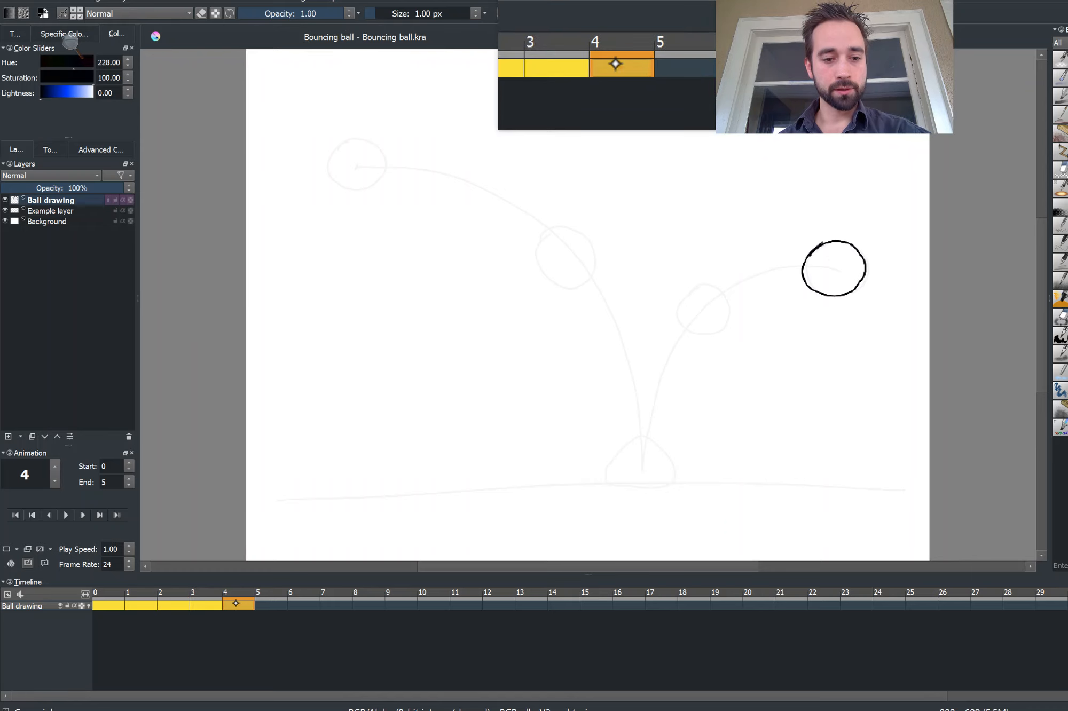
drag(235, 602, 426, 605)
drag(203, 605, 360, 602)
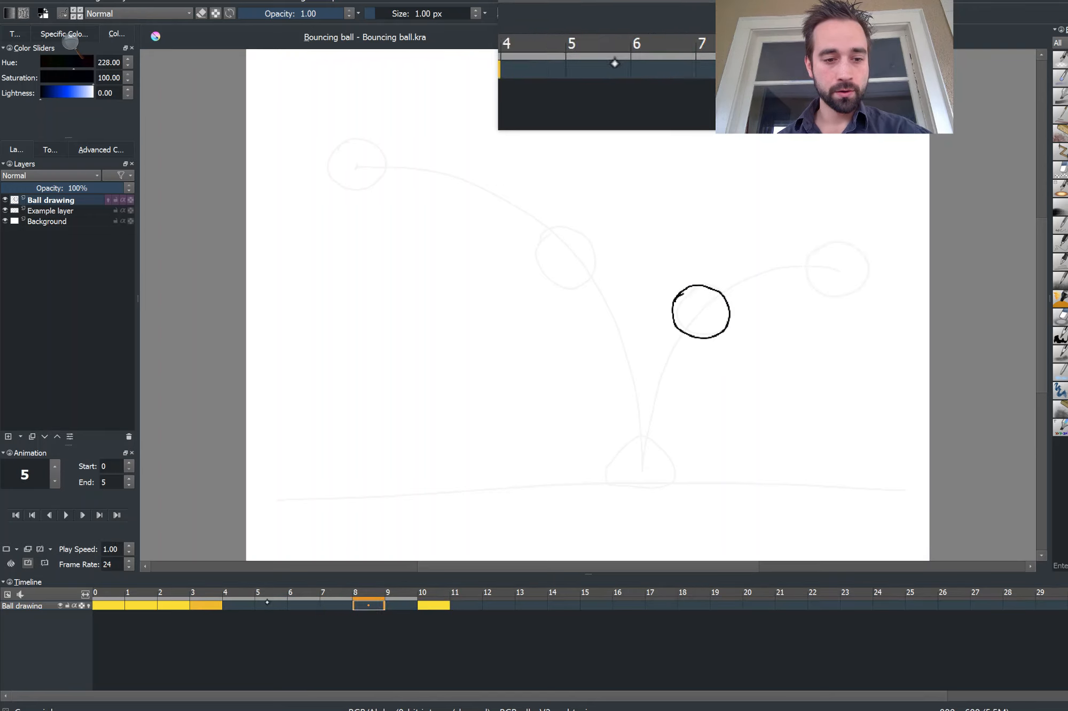
drag(174, 605, 291, 607)
drag(140, 605, 203, 606)
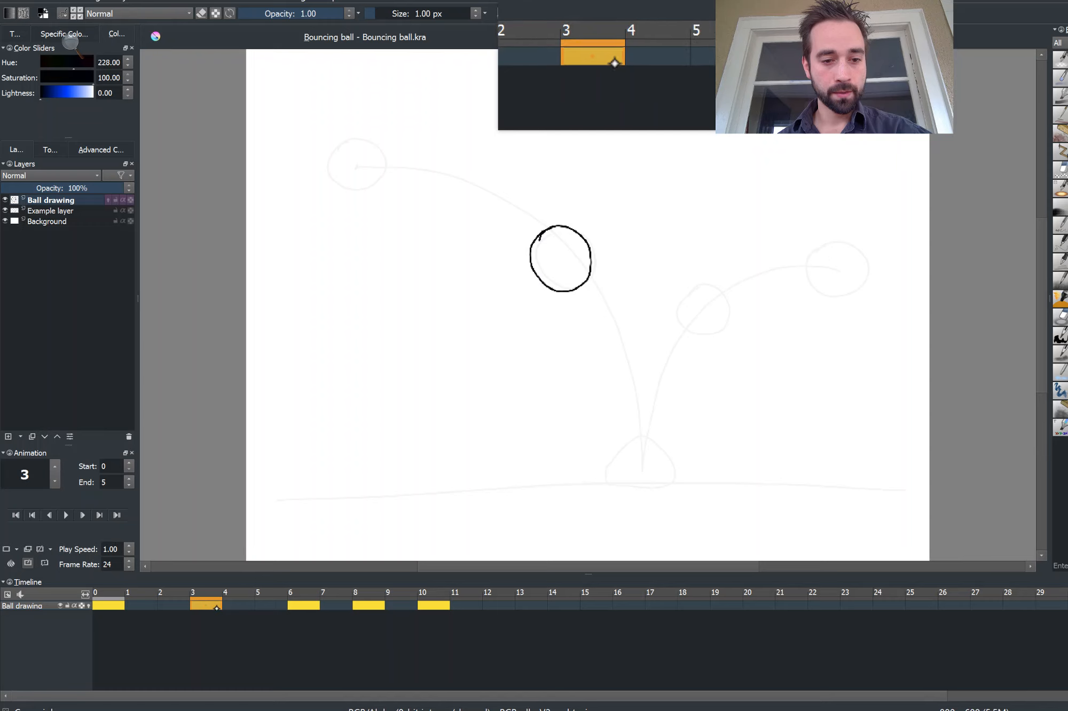
Step: Tighten the keyframe spacing to every second frame, placing the ball drawings after frame 0 on frames 2, 4, 6 and 8
drag(208, 604, 174, 607)
drag(308, 605, 247, 610)
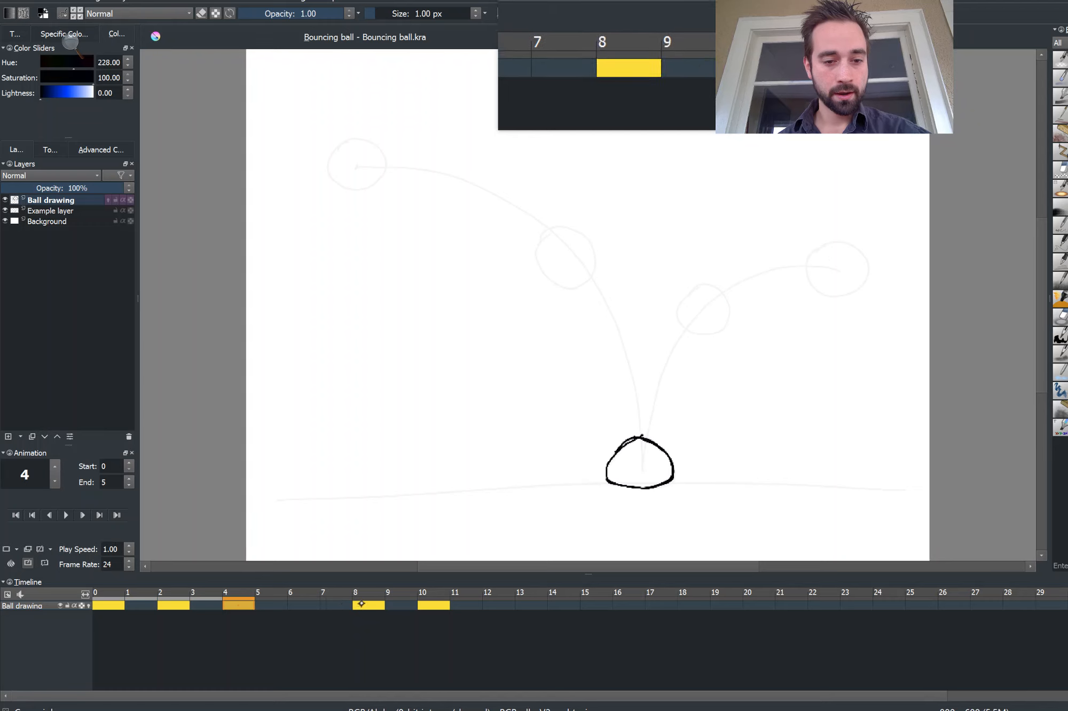
drag(363, 605, 313, 599)
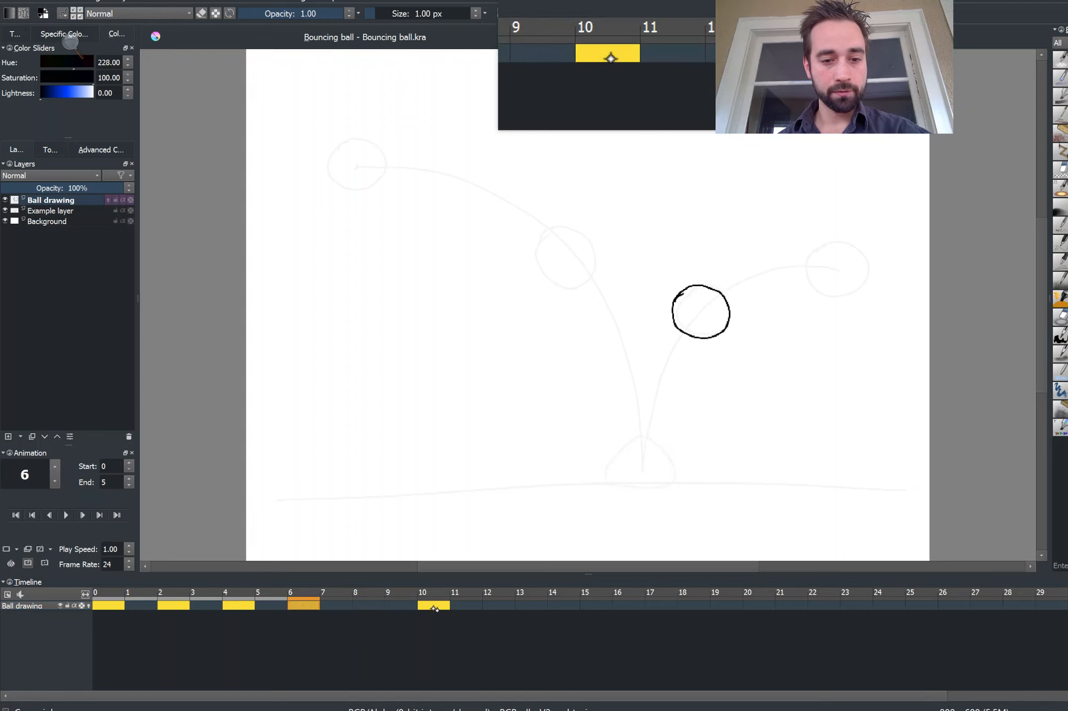
click(370, 607)
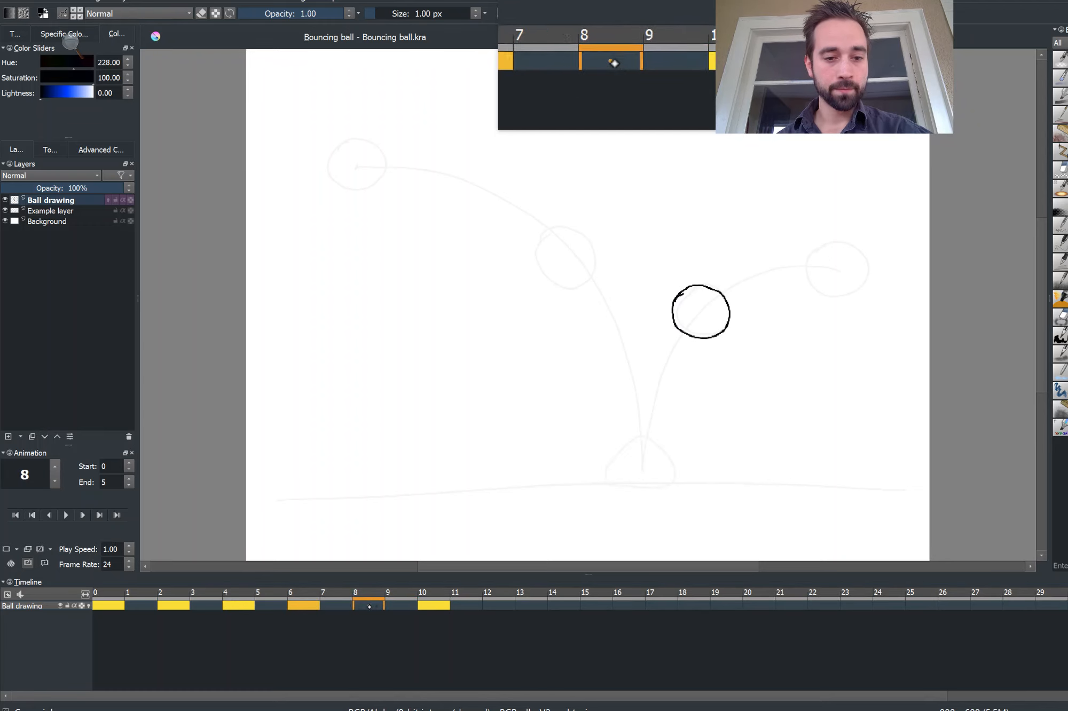
drag(429, 606, 264, 590)
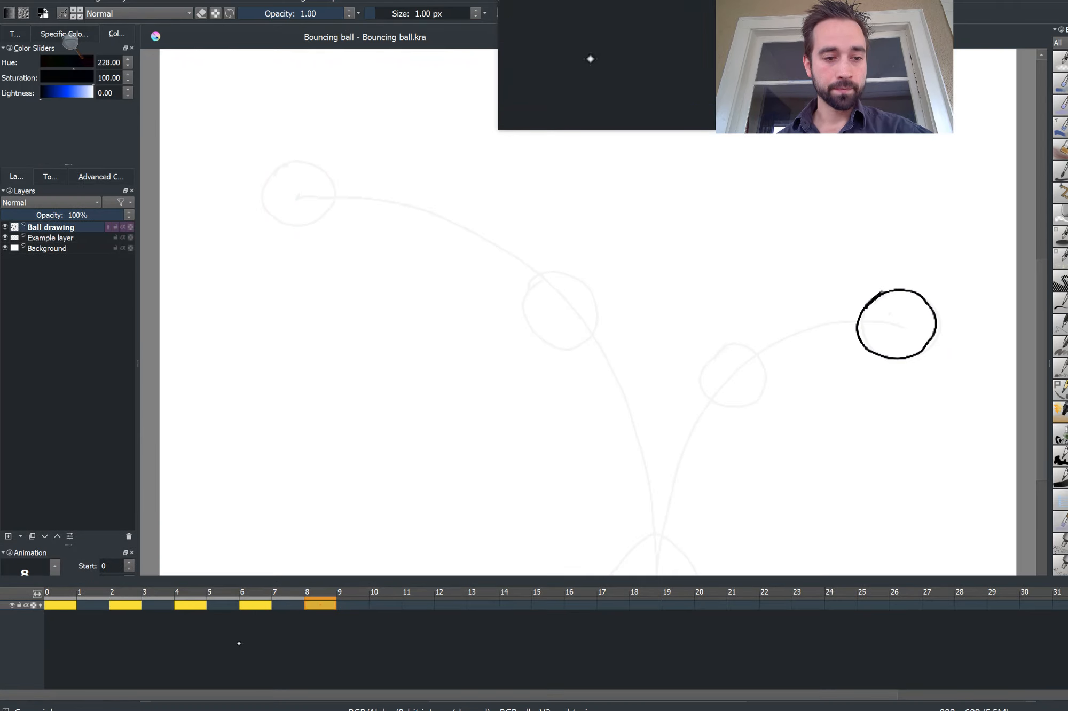
Step: Review frames 0 to 2 and insert a blank keyframe on the held frame 1
drag(99, 582, 176, 662)
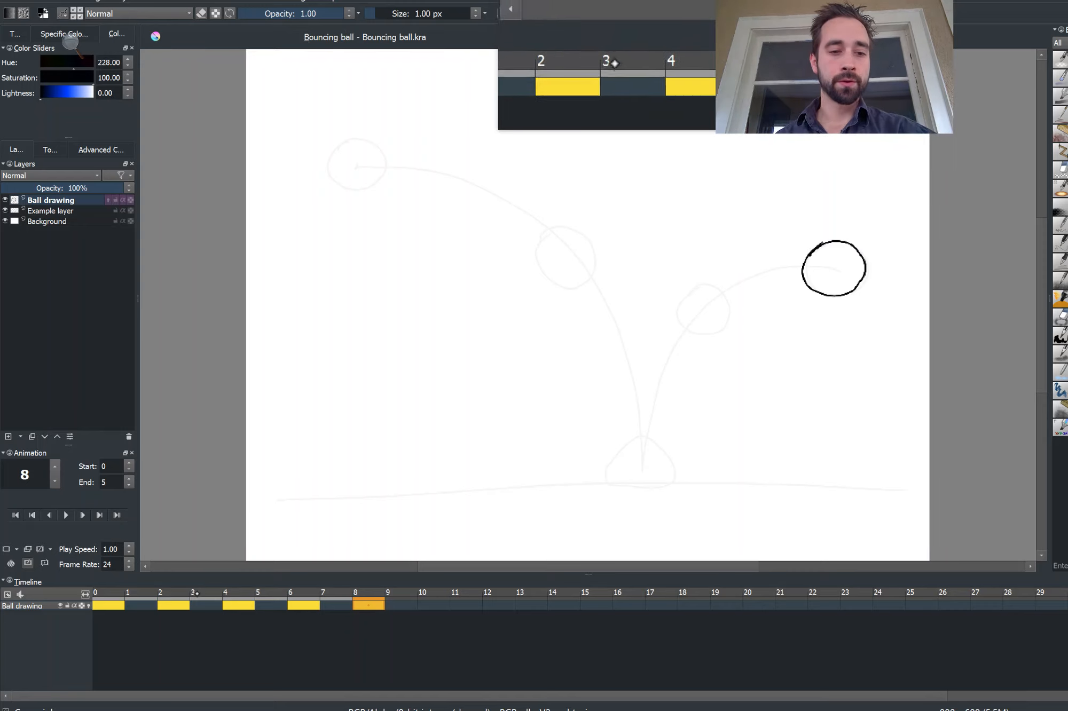
click(114, 590)
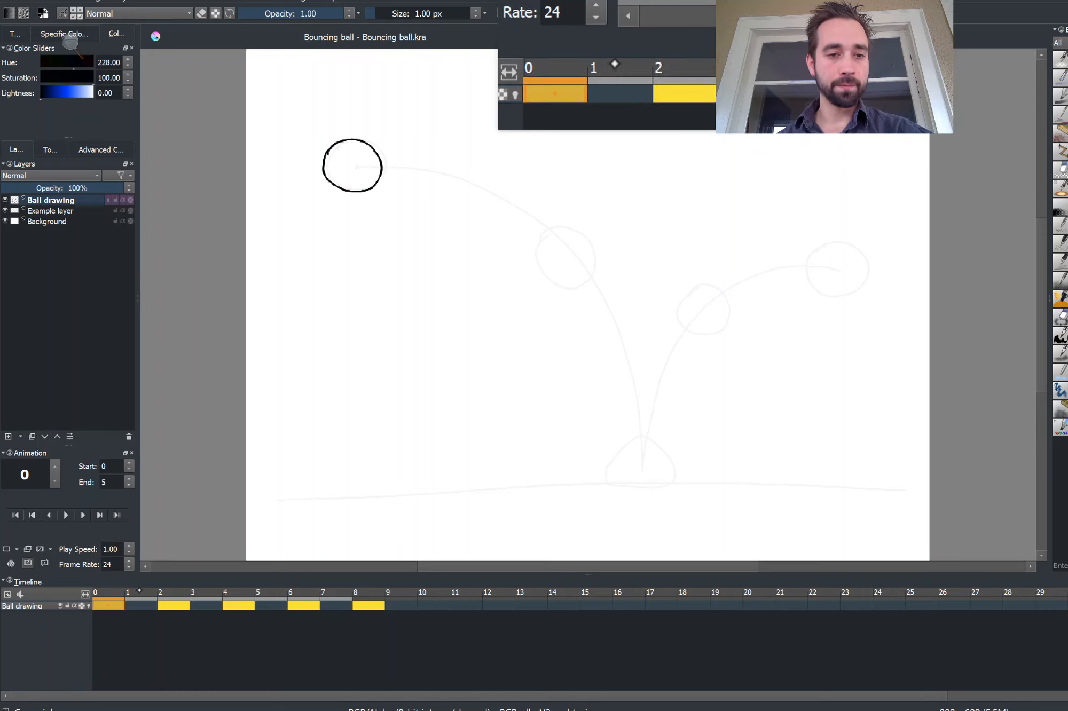
click(139, 591)
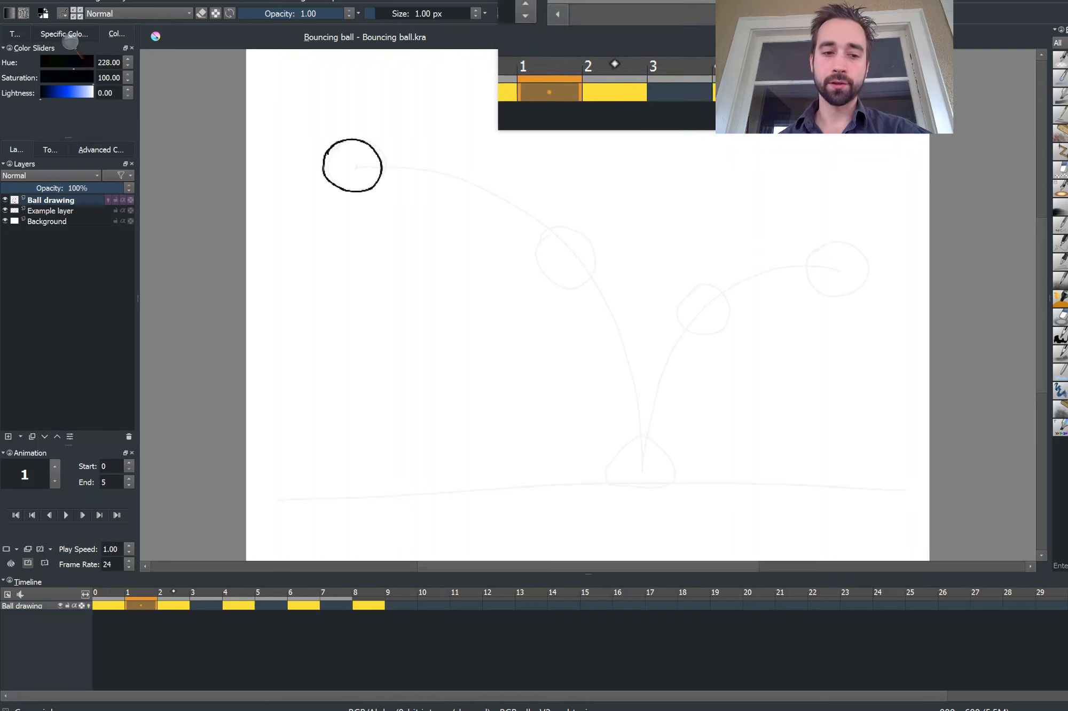
click(173, 591)
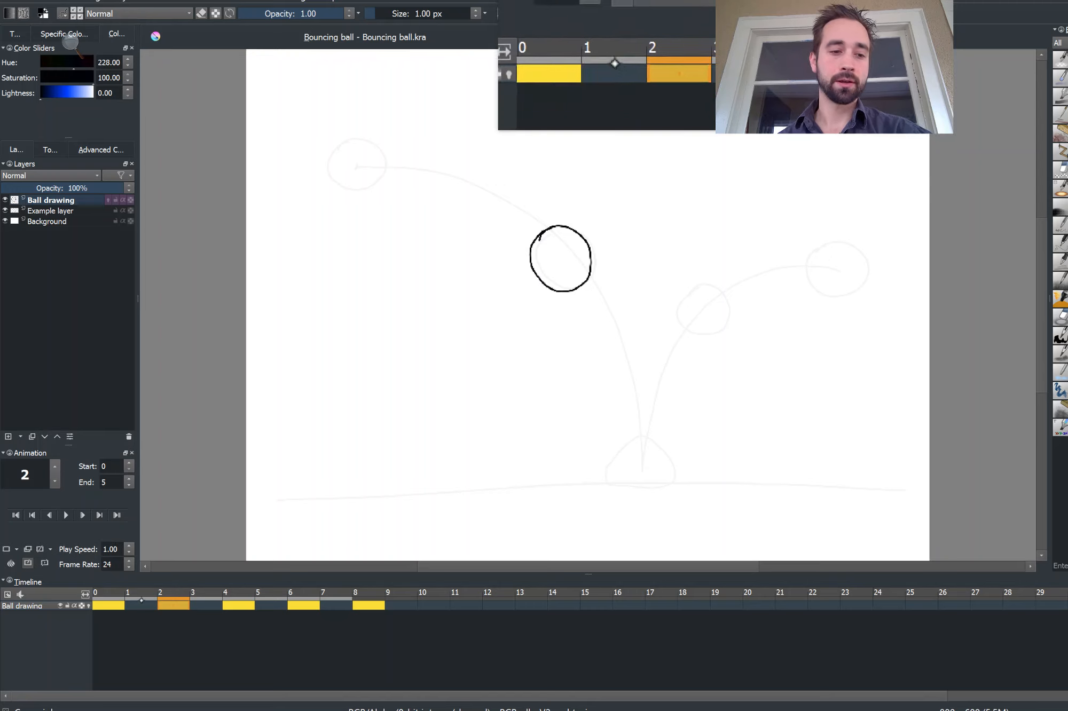
key(Left)
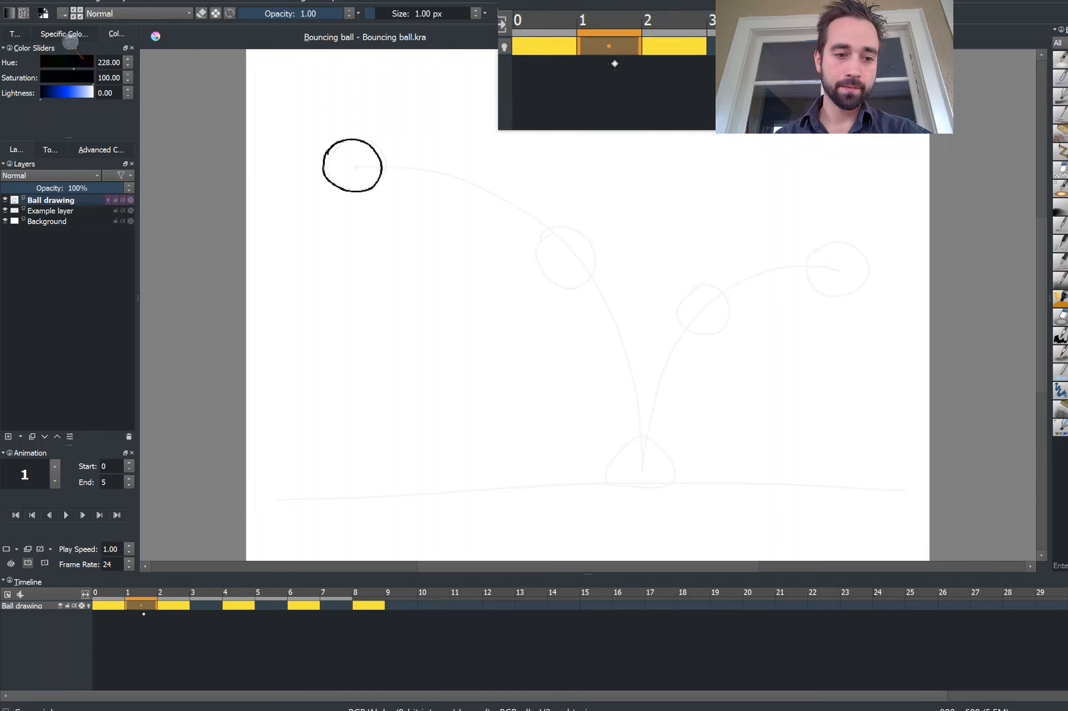
key(Delete)
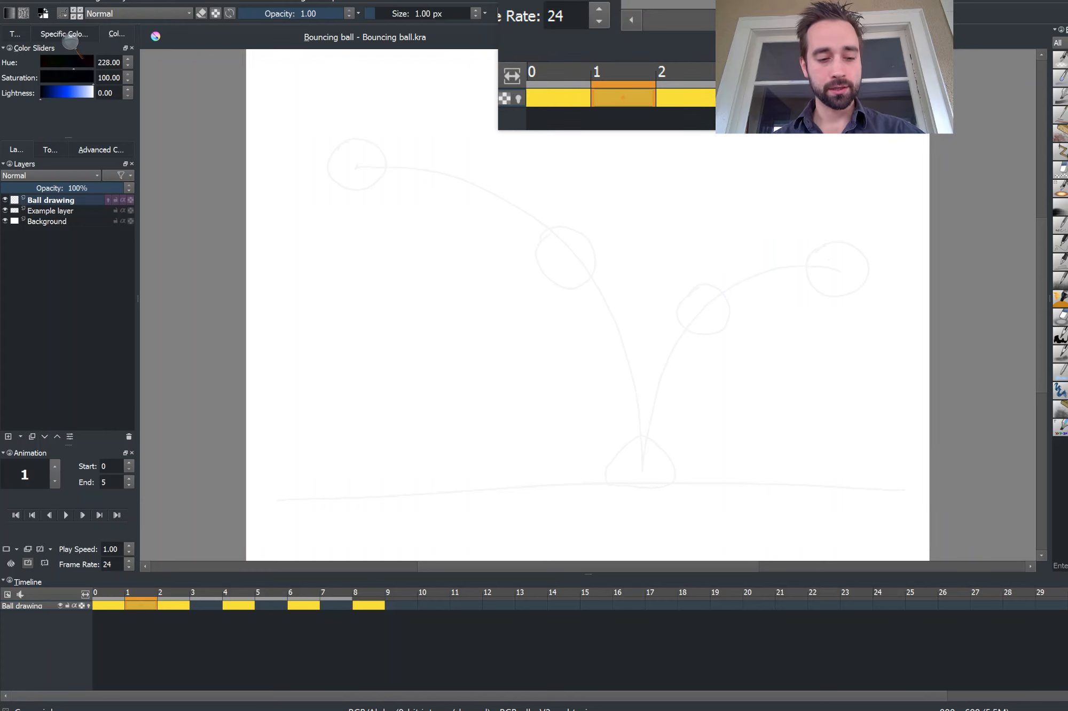
Step: Undo the blank keyframe and all the keyframe moves so the ball drawings sit on consecutive frames 0 to 4
key(ctrl+z)
key(ctrl+z)
key(ctrl+z)
key(ctrl+z)
key(ctrl+z)
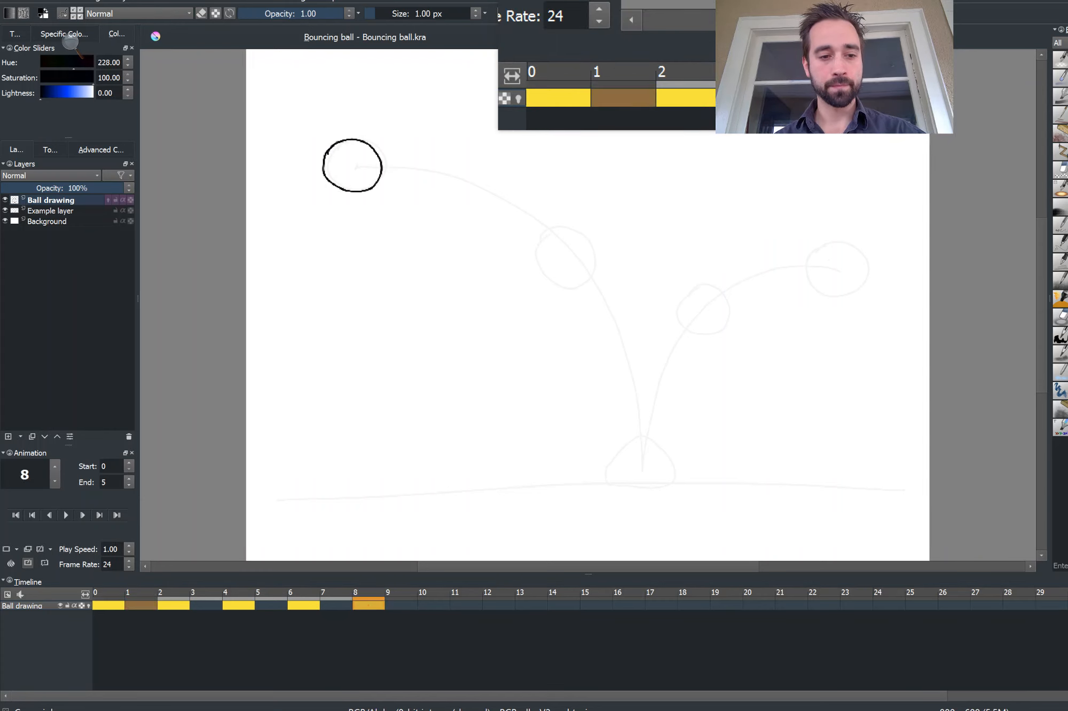
key(ctrl+z)
key(ctrl+z)
key(ctrl+z)
key(ctrl+z)
key(ctrl+z)
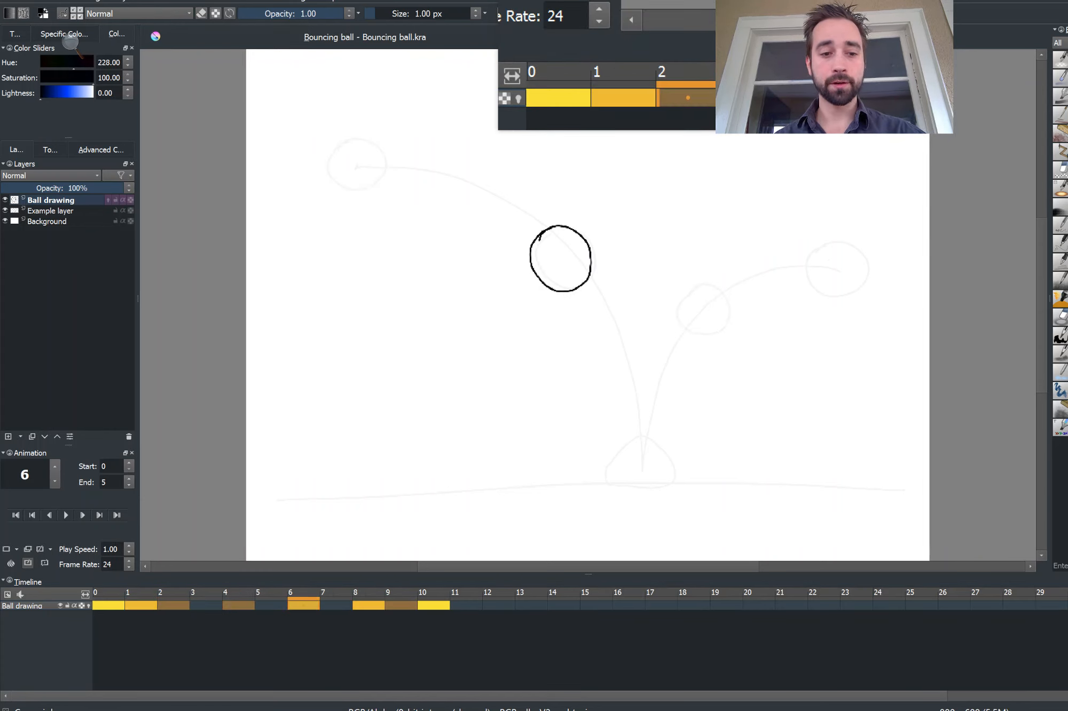
key(ctrl+z)
key(ctrl+z)
key(ctrl+z)
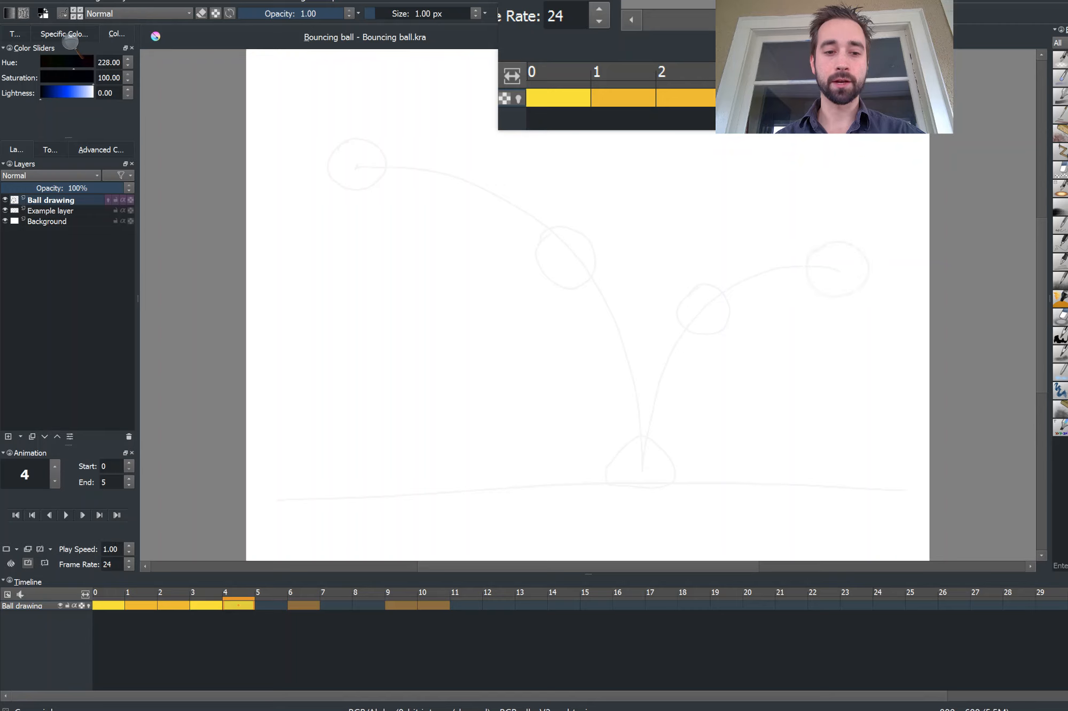
key(ctrl+z)
key(ctrl+z)
key(ctrl+z)
key(ctrl+z)
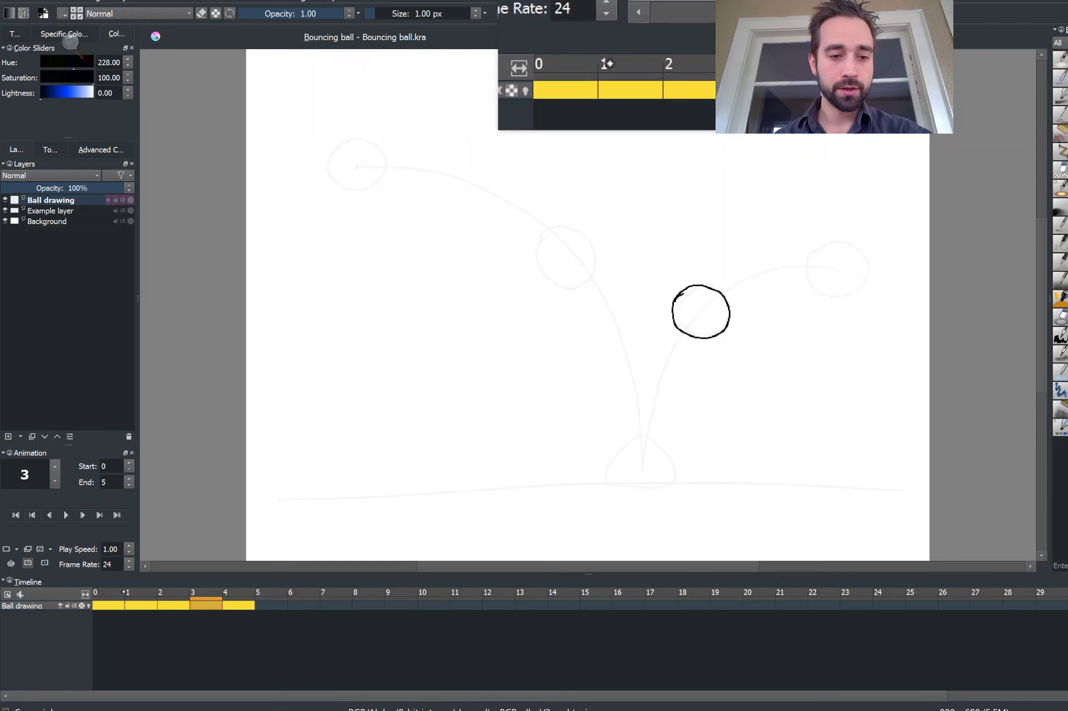
Step: Go to the blank frame 4 and look up the available undo and redo commands
drag(122, 590, 232, 598)
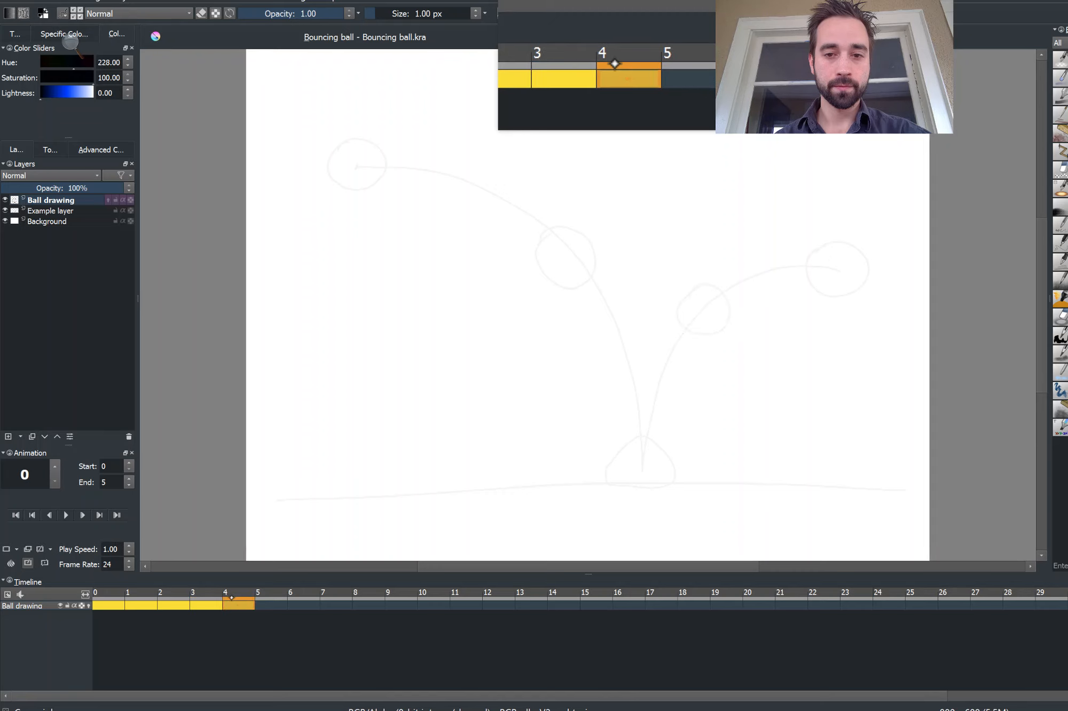
key(alt+e)
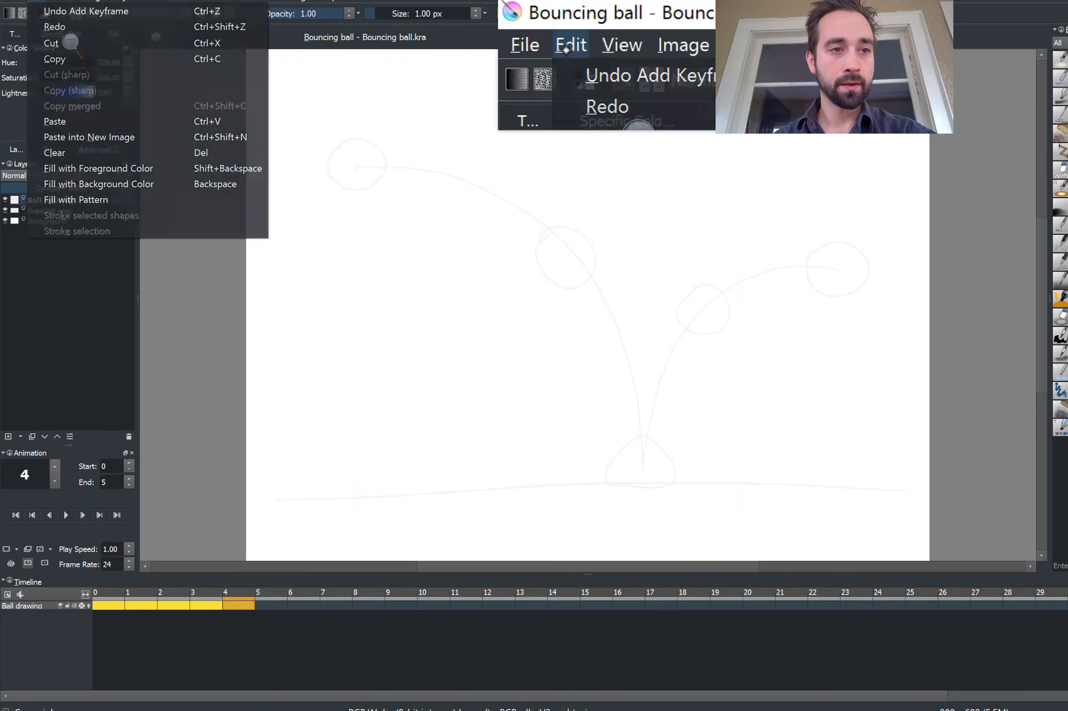
key(Down)
key(Escape)
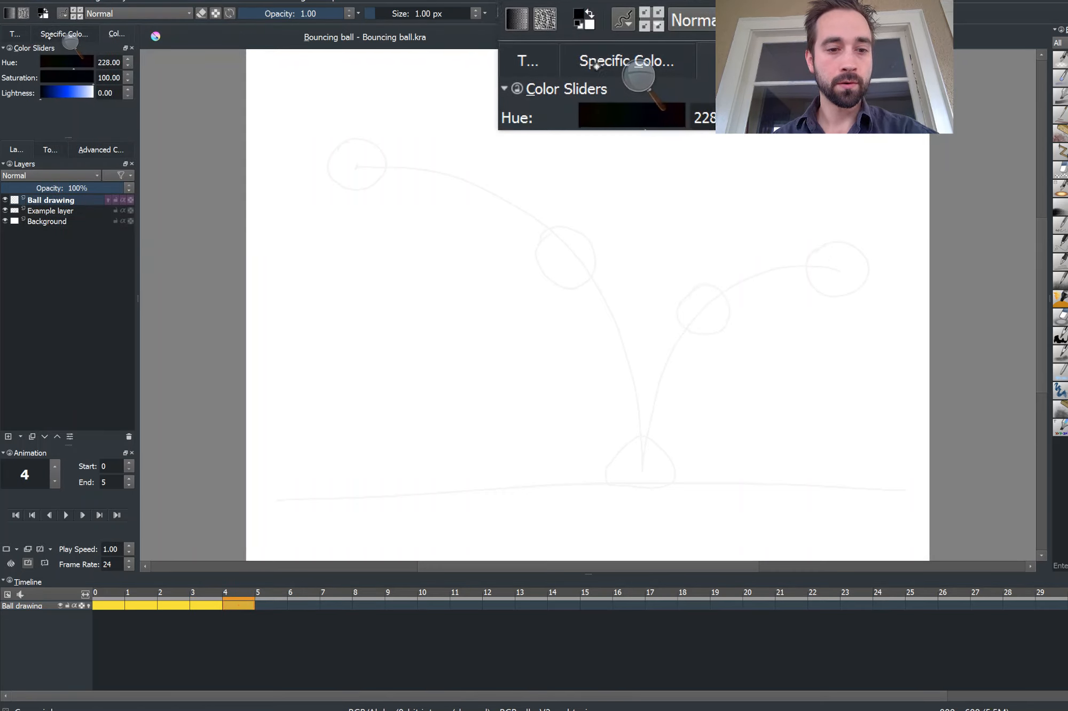
key(alt+e)
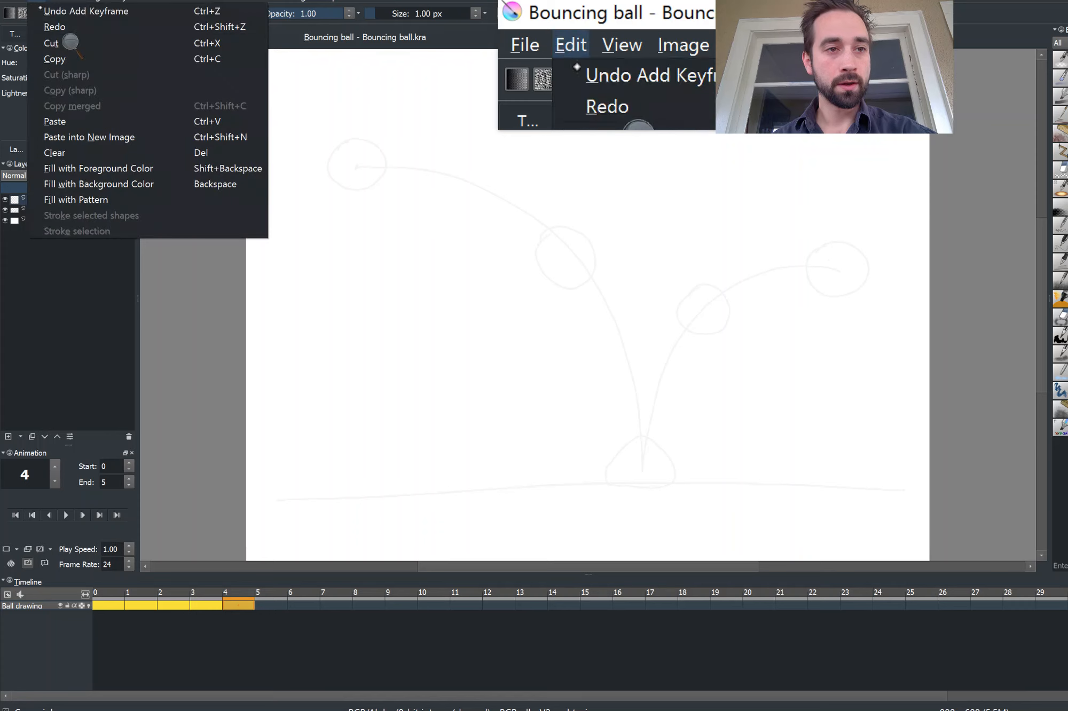
key(Down)
key(Escape)
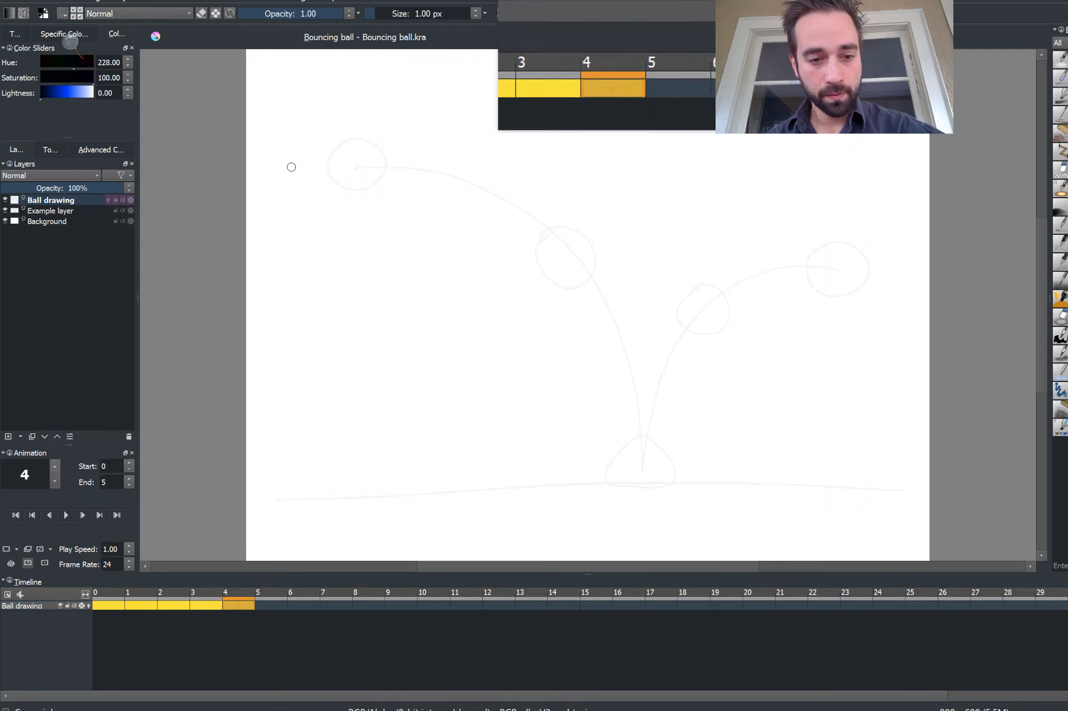
Step: Retrace the final ball on frame 4 at the end of the rebound arc
mouse_move(219, 595)
mouse_down()
mouse_move(166, 596)
mouse_move(234, 596)
mouse_up()
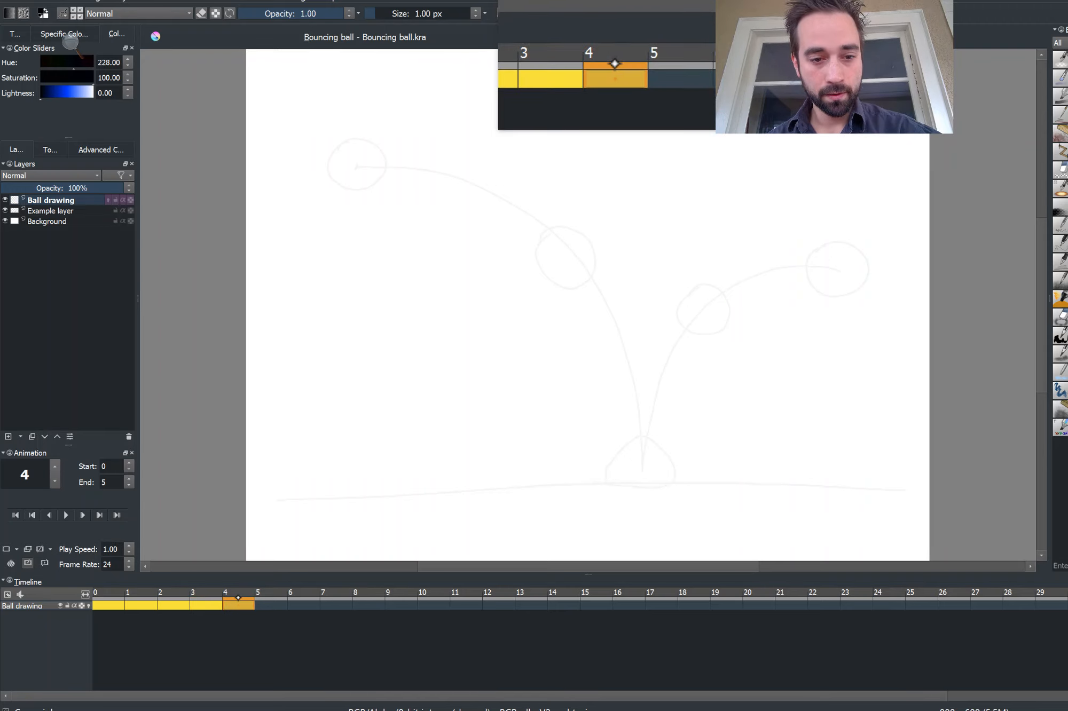
mouse_move(809, 256)
mouse_down()
mouse_move(836, 242)
mouse_move(862, 257)
mouse_move(862, 288)
mouse_move(845, 298)
mouse_move(810, 255)
mouse_up()
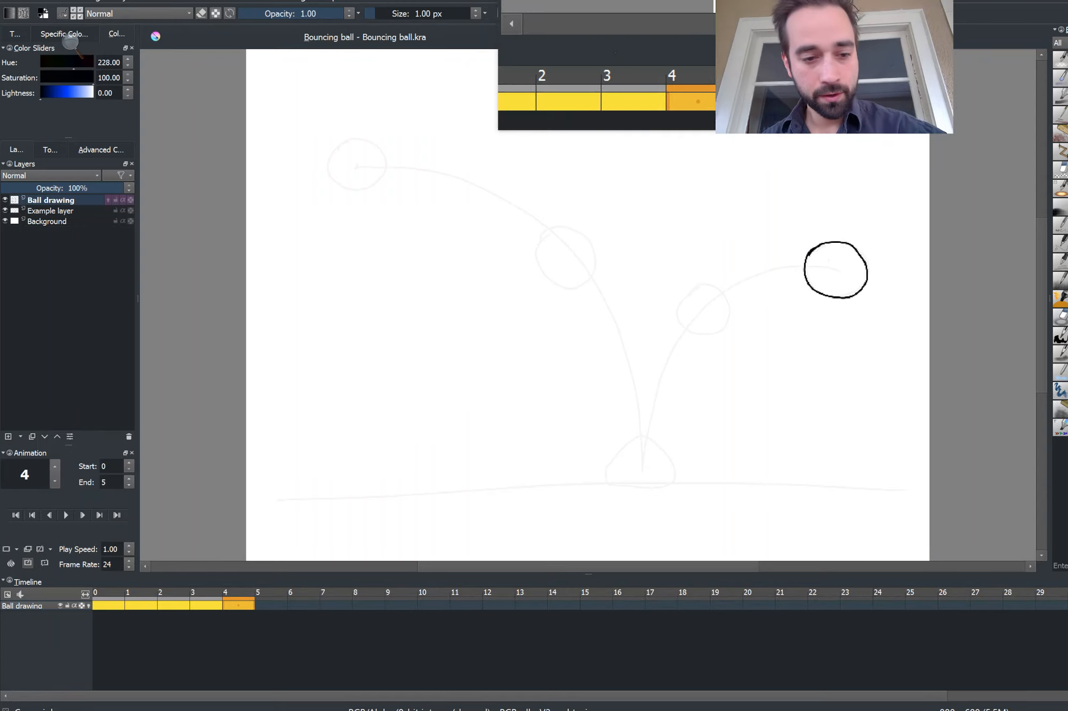
mouse_move(216, 596)
mouse_down()
mouse_move(111, 597)
mouse_move(260, 612)
mouse_move(181, 618)
mouse_move(112, 604)
mouse_move(246, 604)
mouse_up()
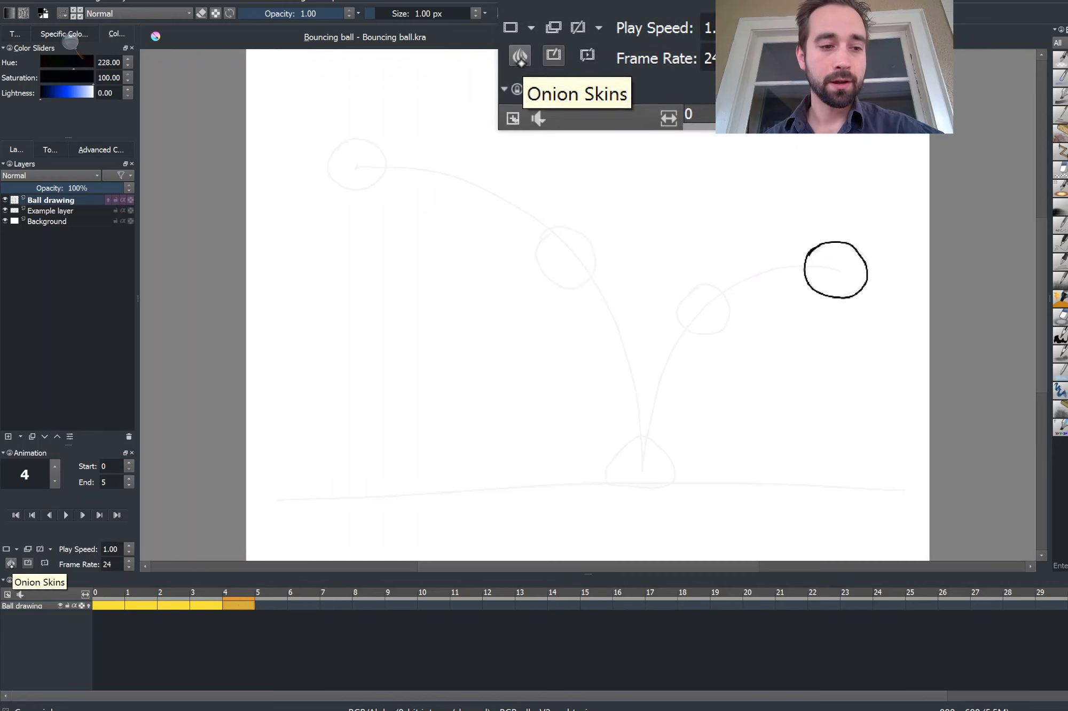
Step: Open the Onion Skins settings and set the next frames' tint colour to teal #3b8f8c
click(11, 563)
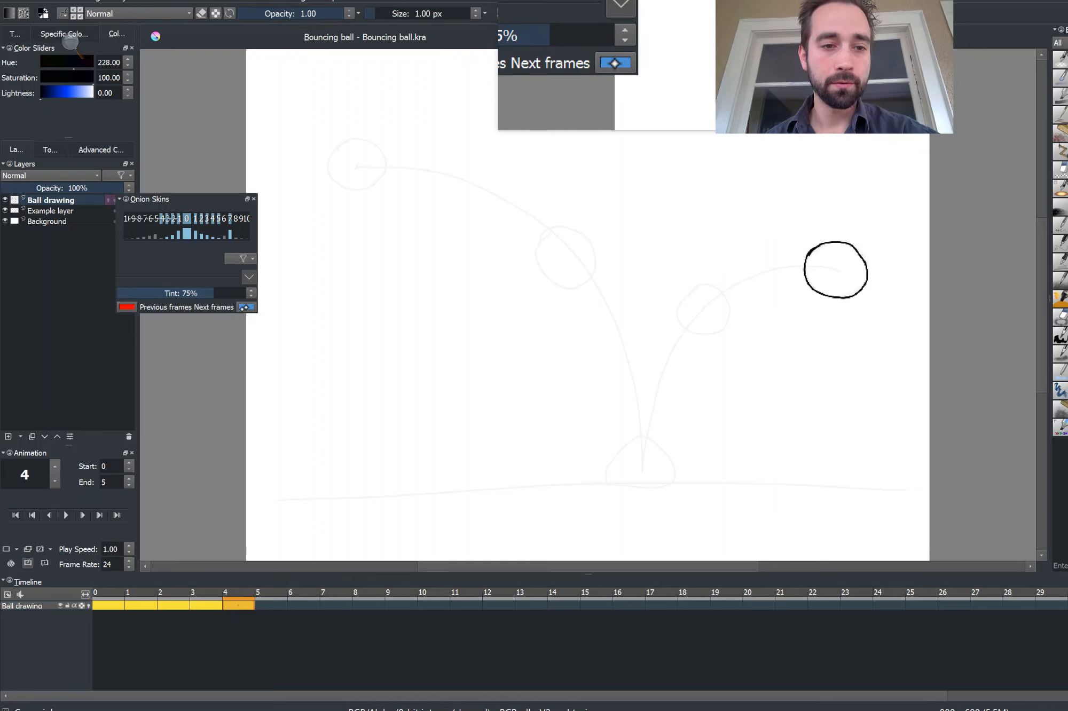
click(245, 307)
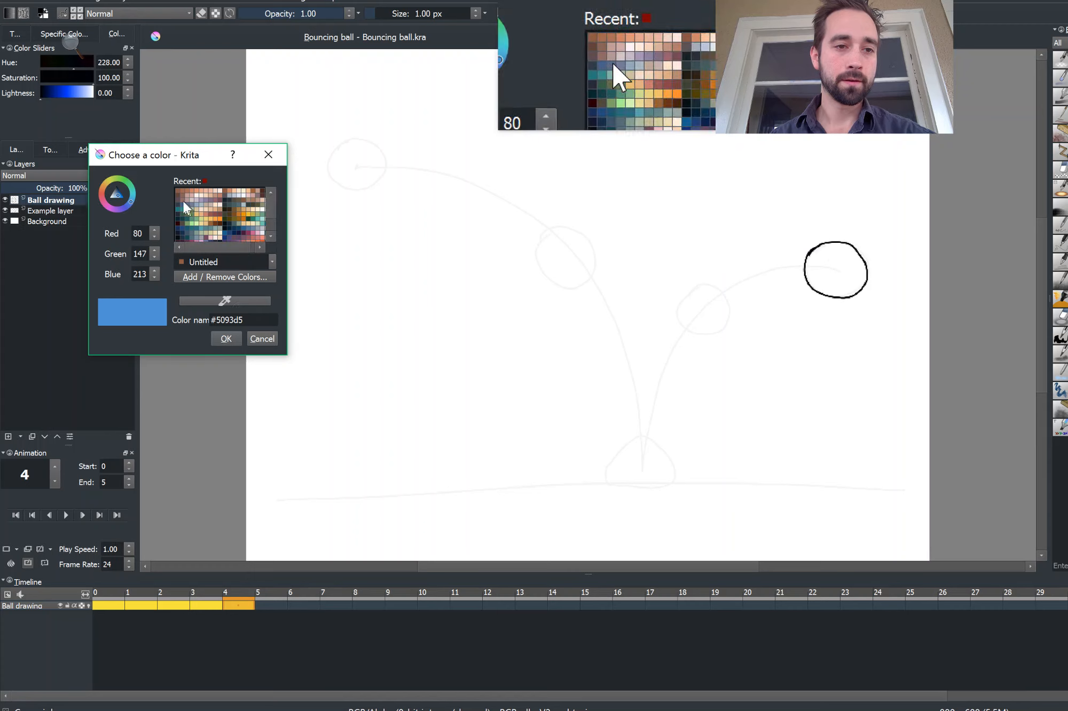
click(126, 182)
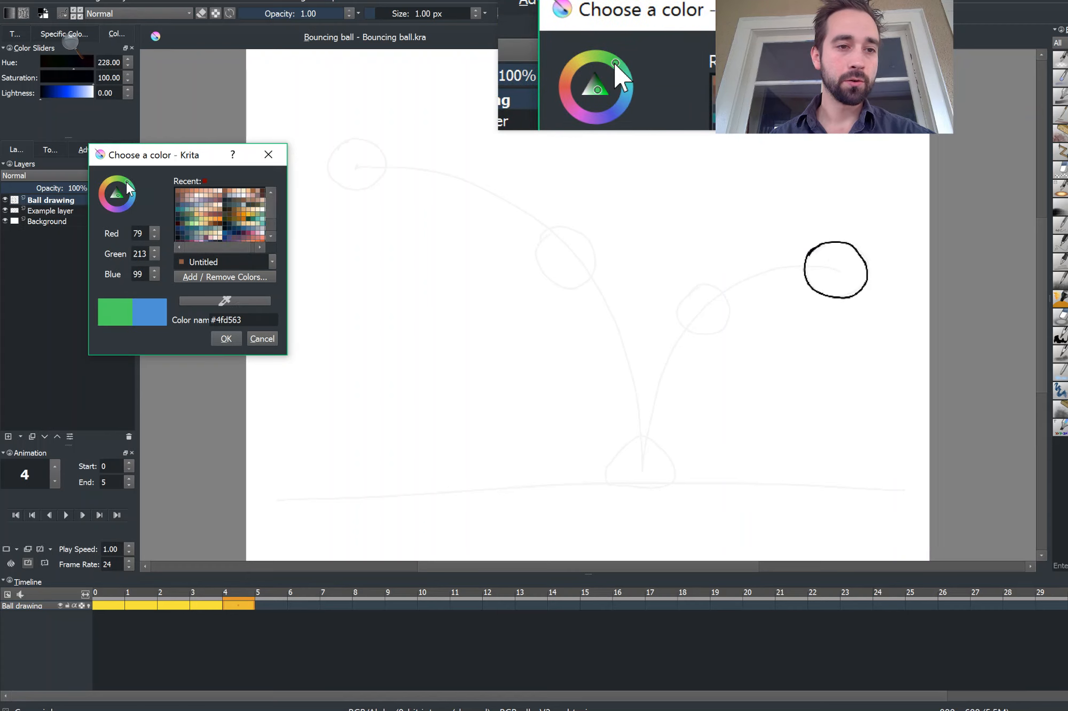
click(182, 208)
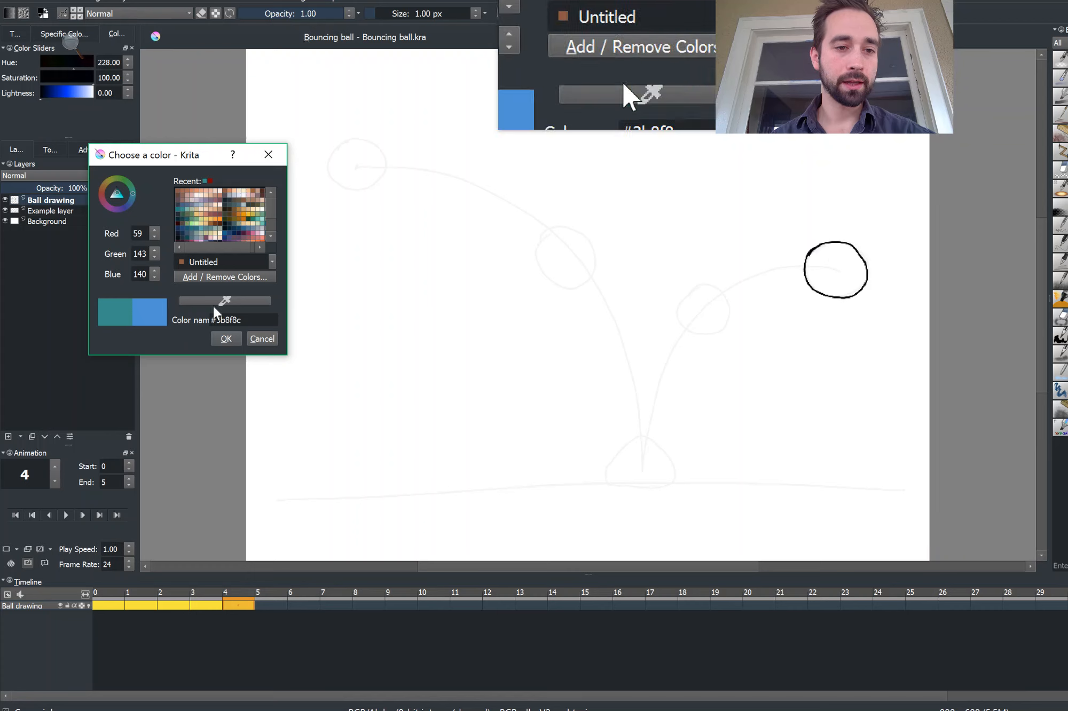
click(224, 337)
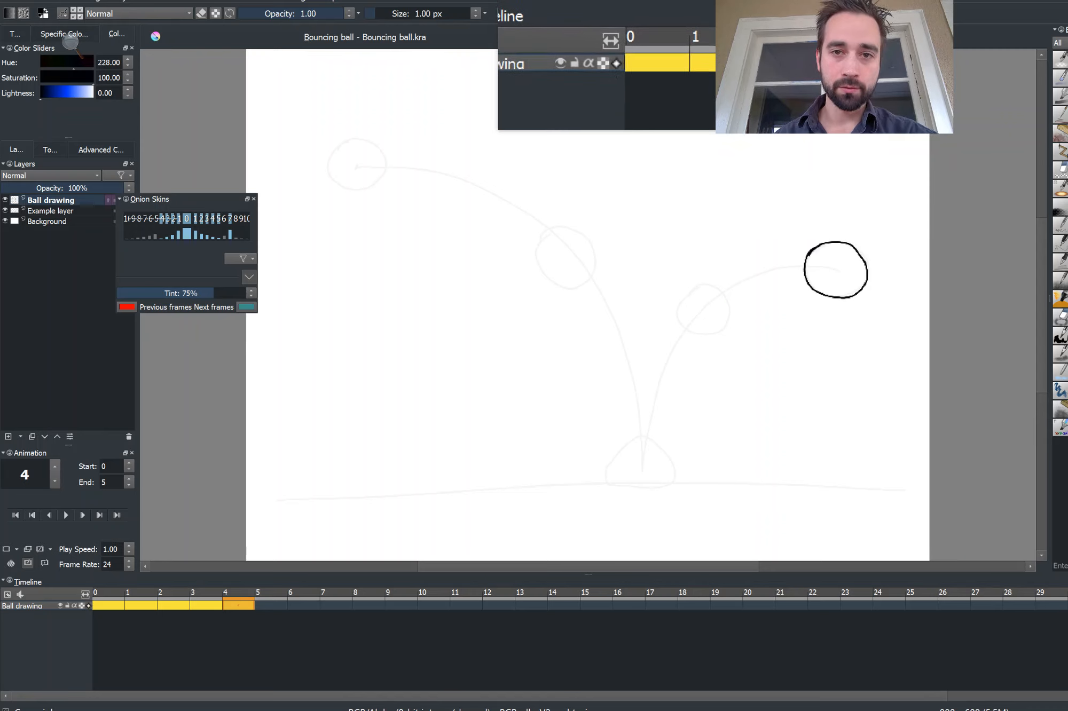
Step: Turn on onion skins for the Ball drawing layer and enlarge the Onion Skins settings to show full-height opacity bars
click(89, 606)
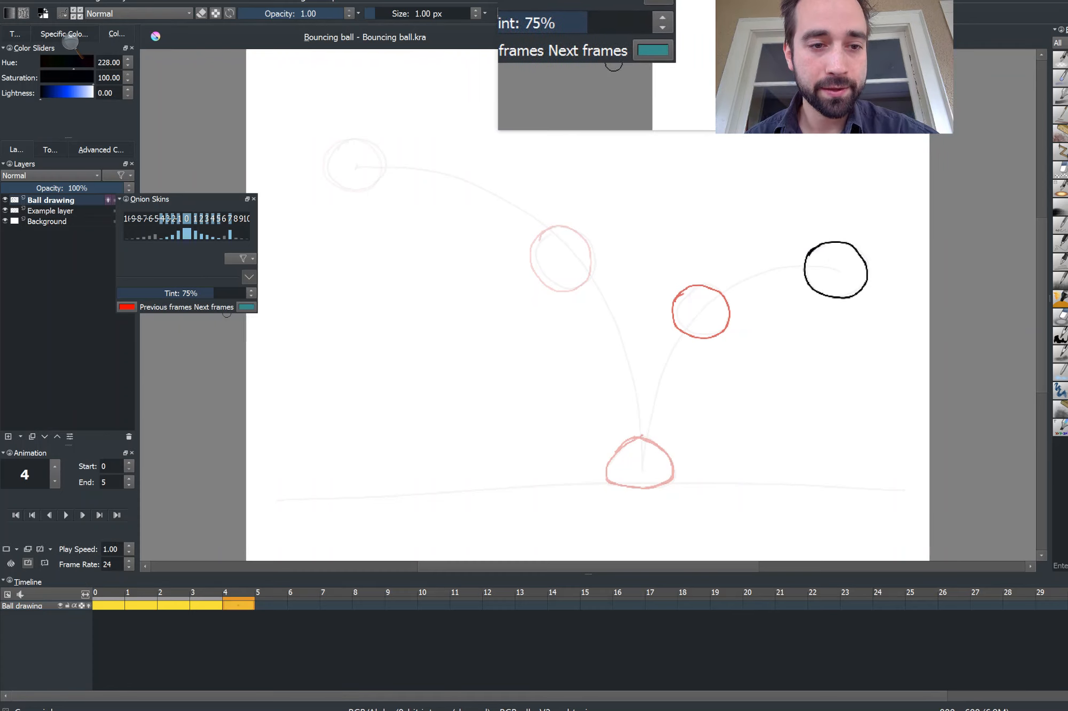
drag(226, 314, 225, 437)
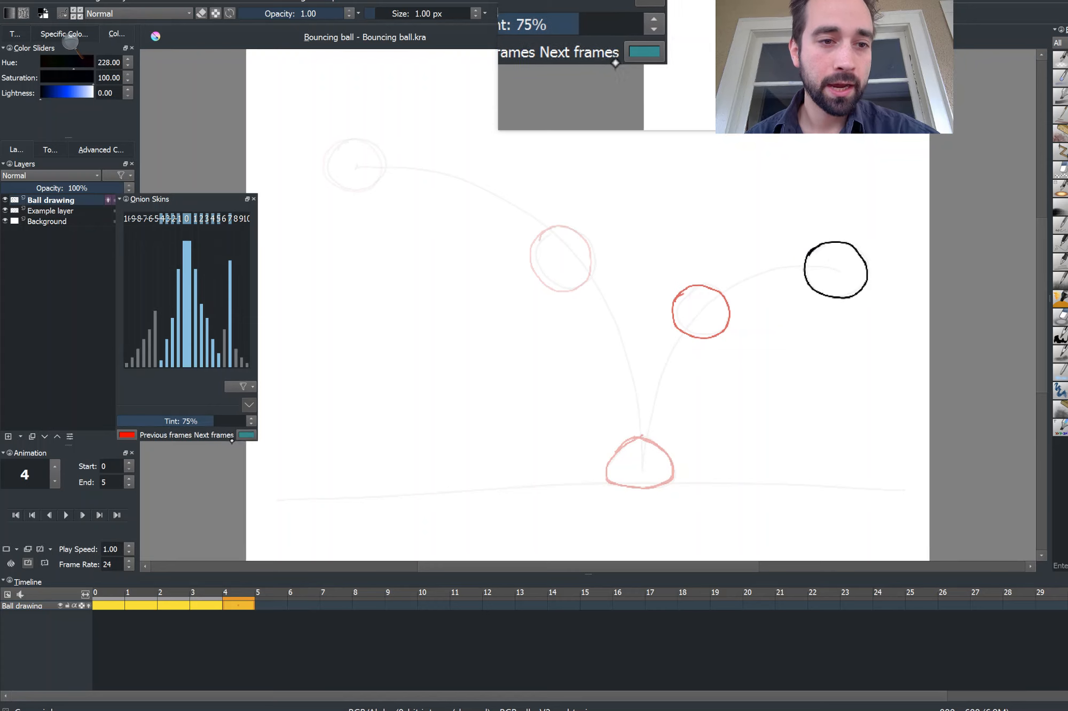
Step: Switch all onion skins off and on again for comparison using the current-frame (0) toggle
click(186, 219)
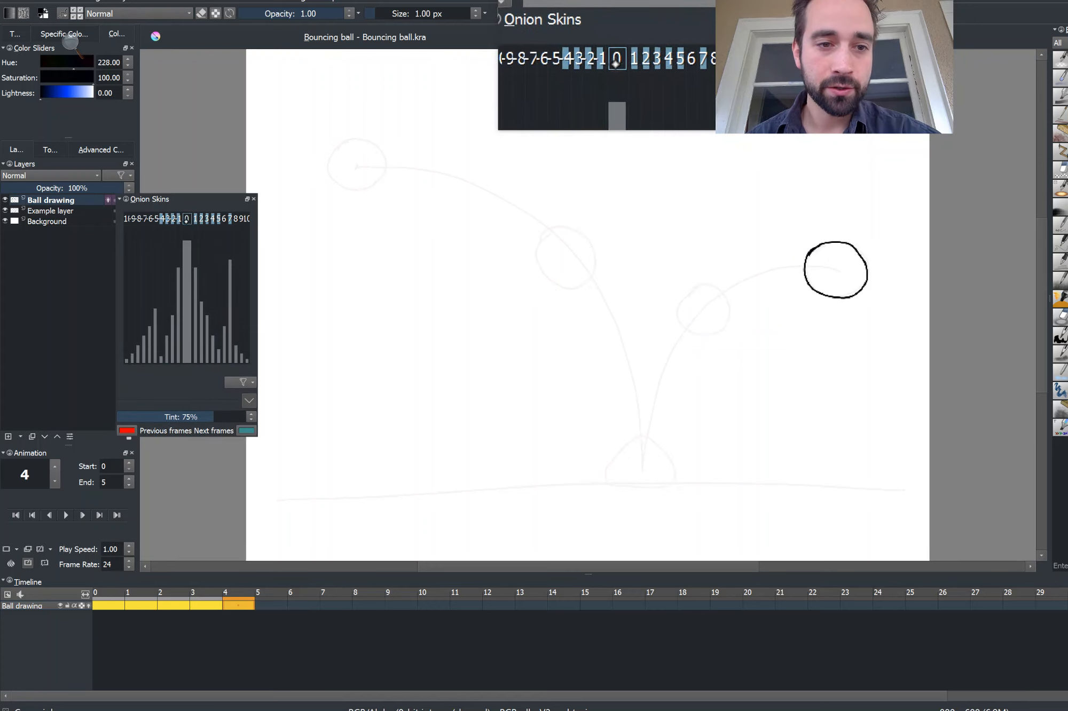
click(187, 219)
click(187, 219)
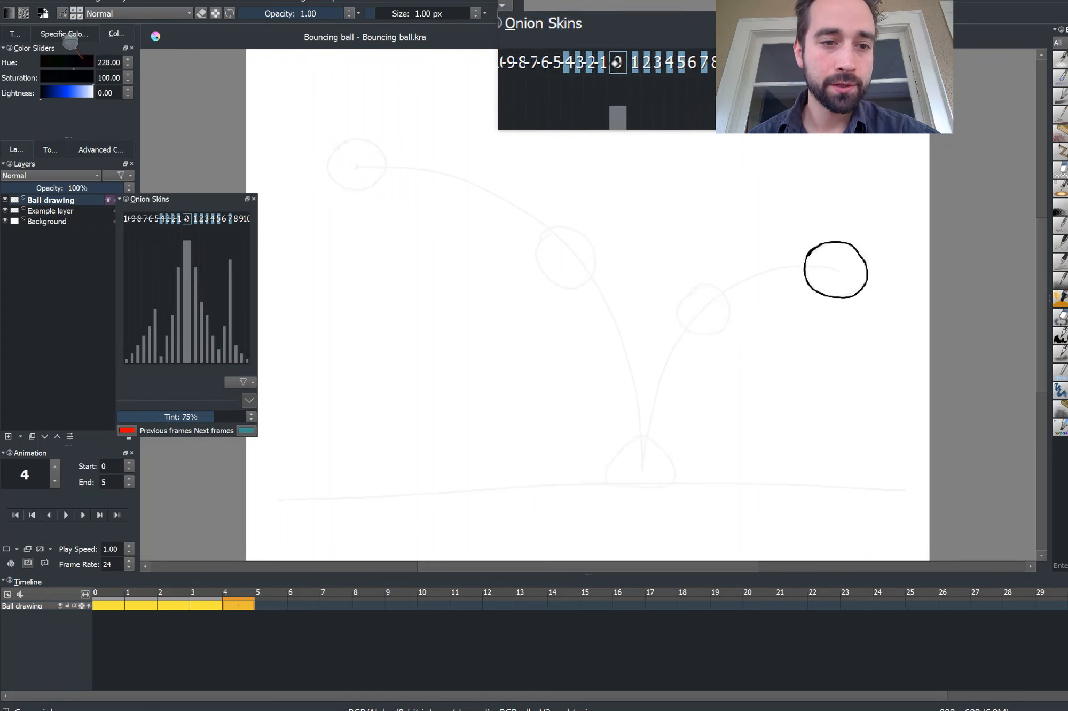
click(187, 219)
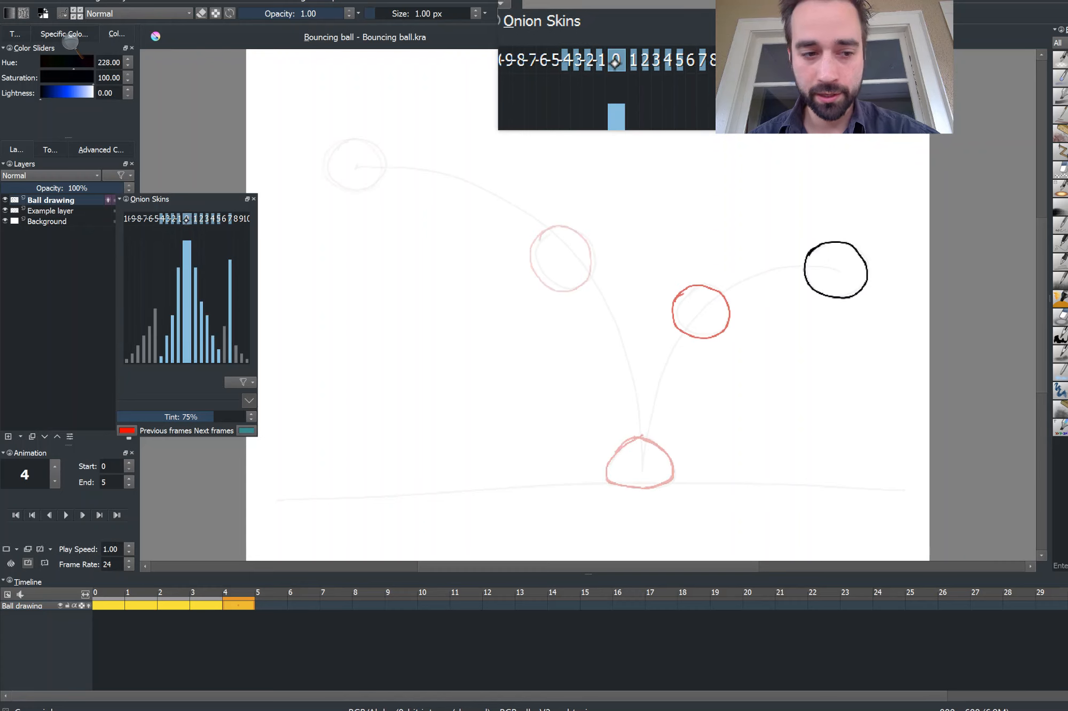
click(187, 218)
click(187, 219)
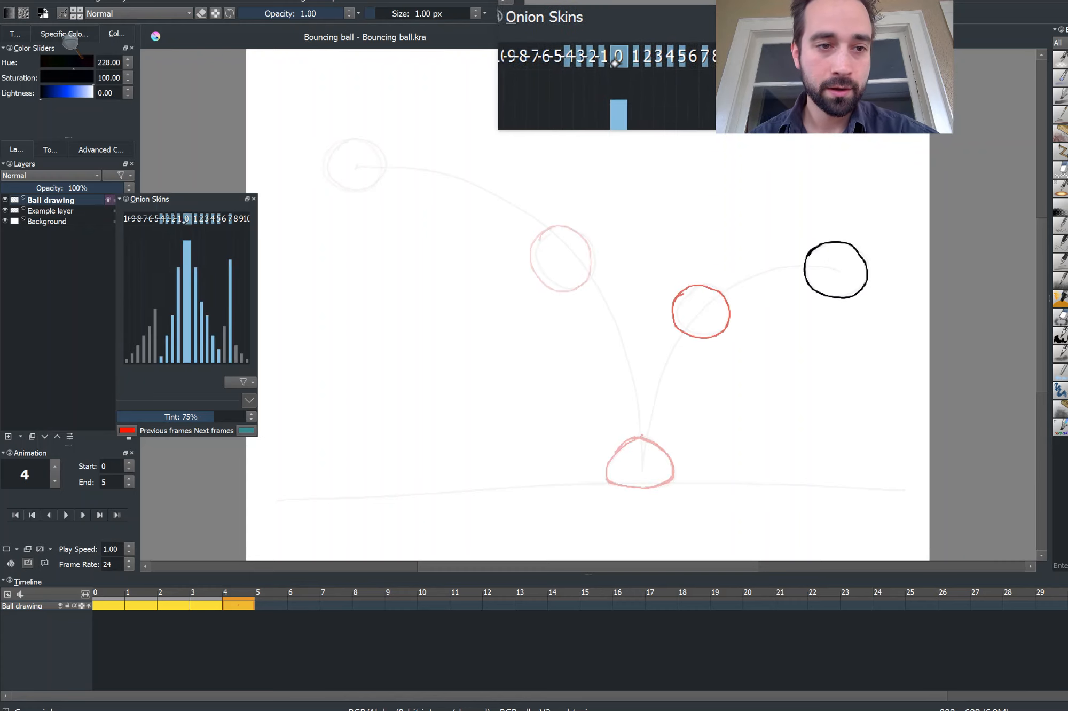
Step: Turn off the onion skins for previous frames -4 to -1 and widen the Onion Skins settings so every frame number is readable
click(167, 219)
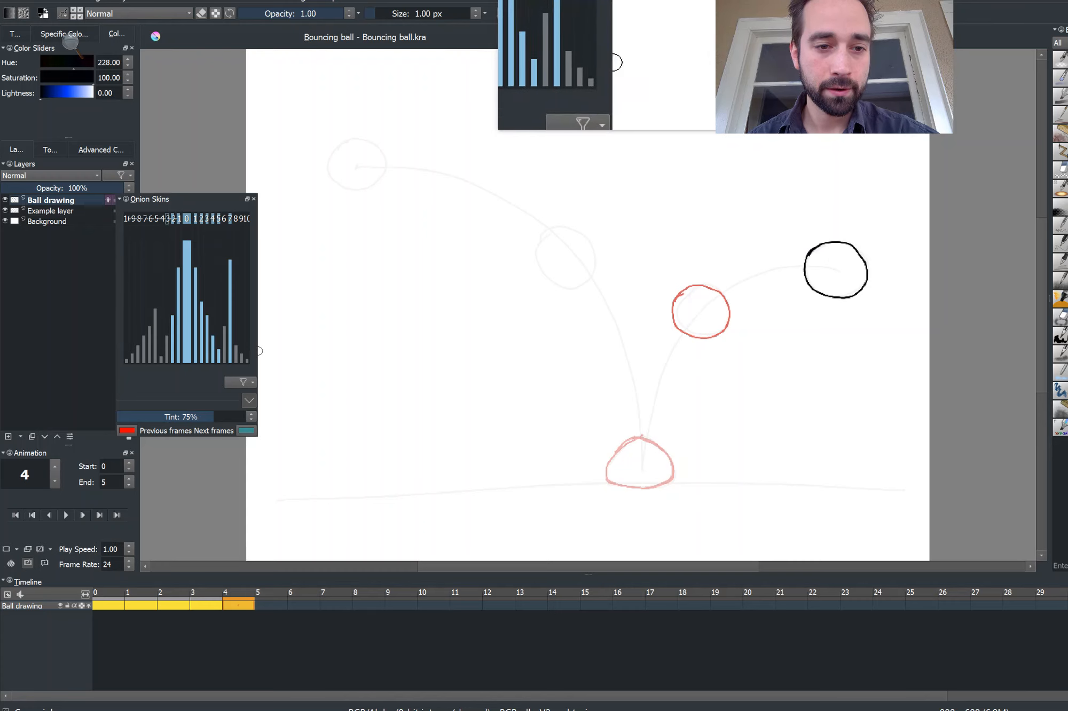
drag(338, 359, 379, 360)
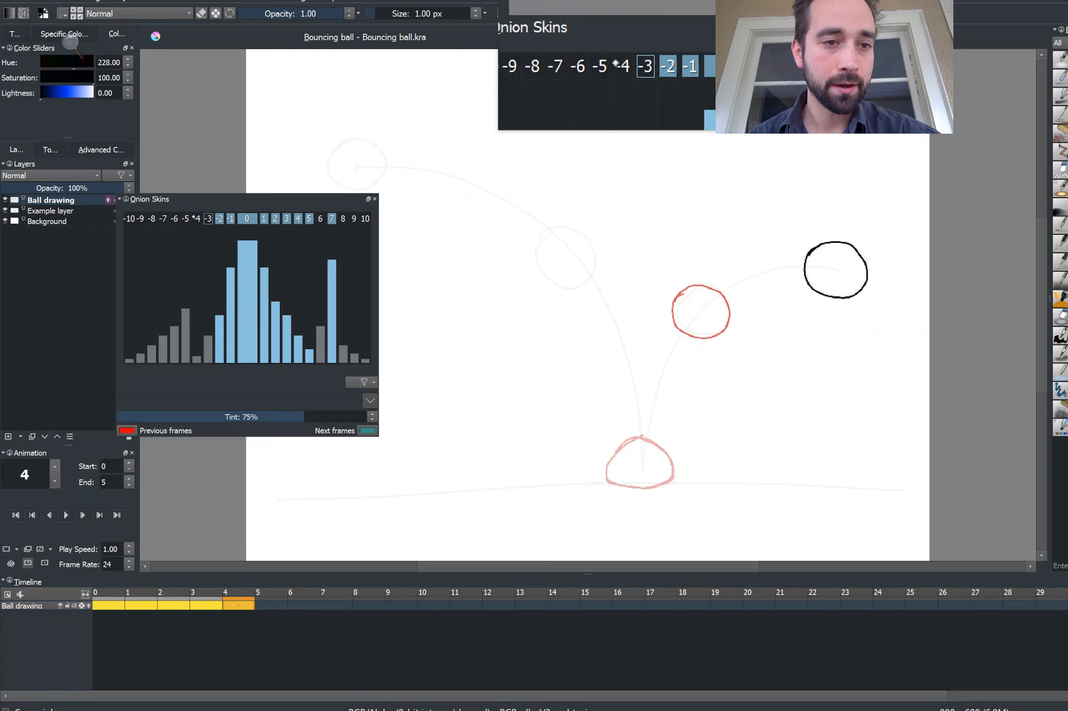
click(219, 219)
click(230, 220)
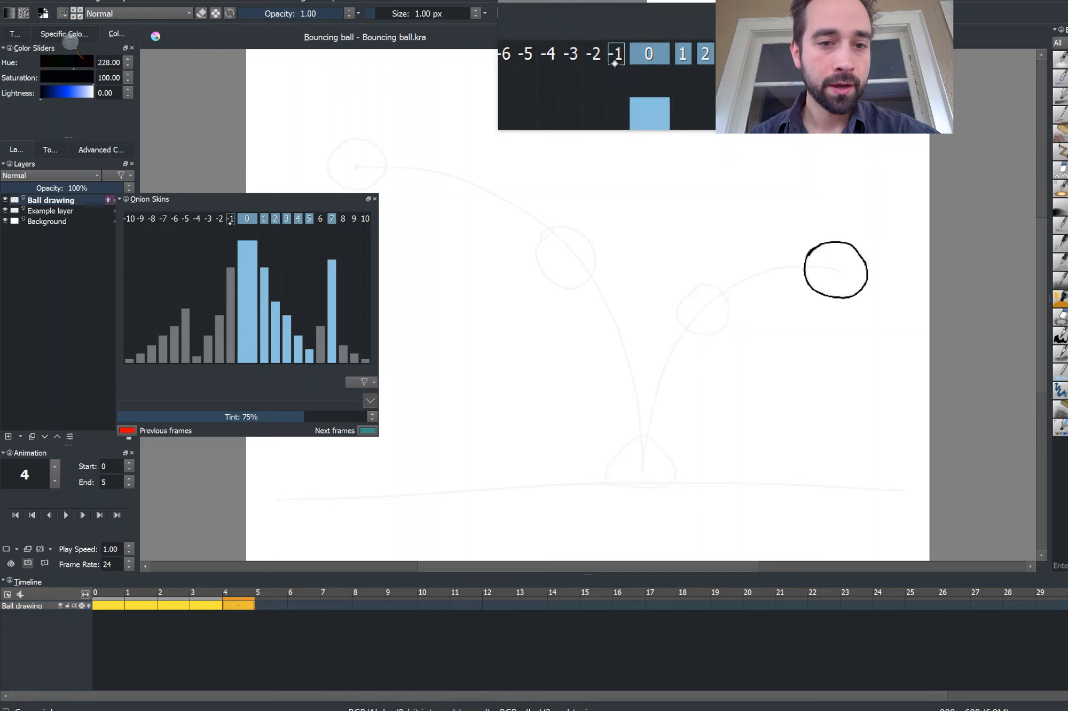
Step: Turn on onion skins for previous frames -1 to -5 and taper their opacities so that more distant frames are fainter
click(230, 219)
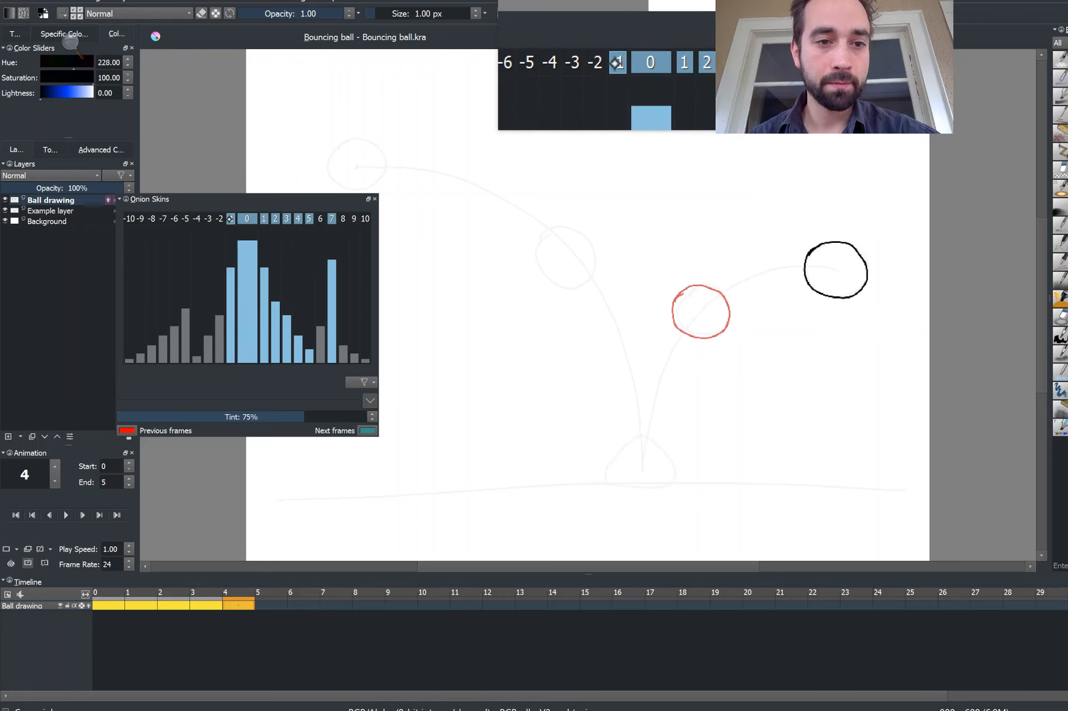
click(219, 218)
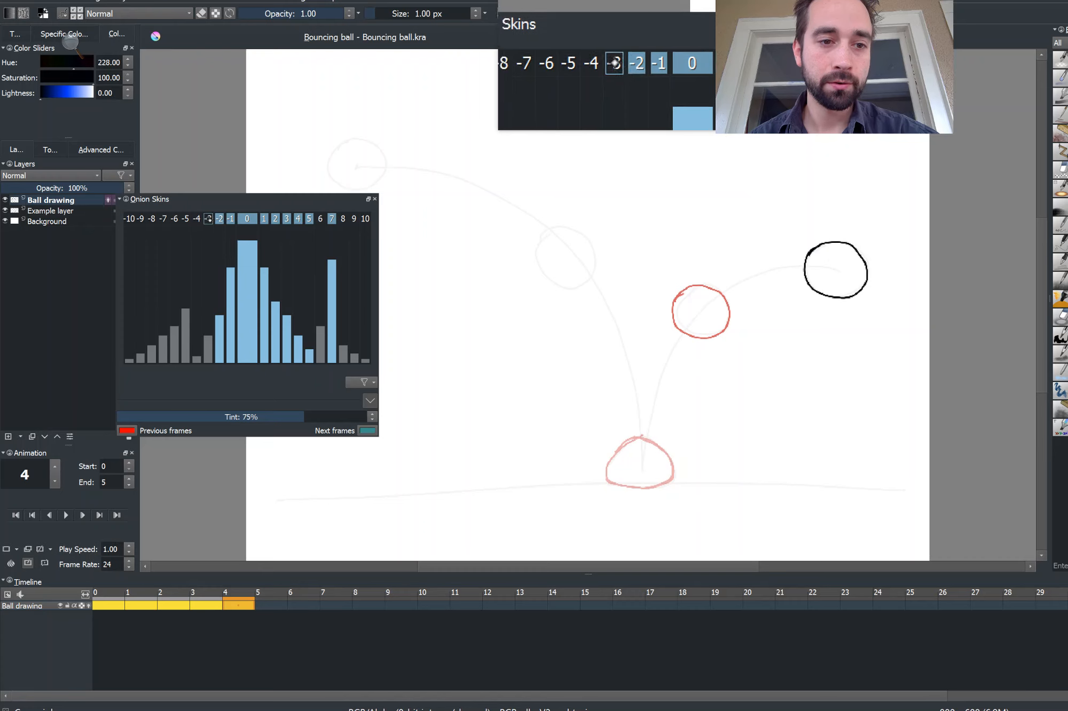
click(207, 218)
click(197, 218)
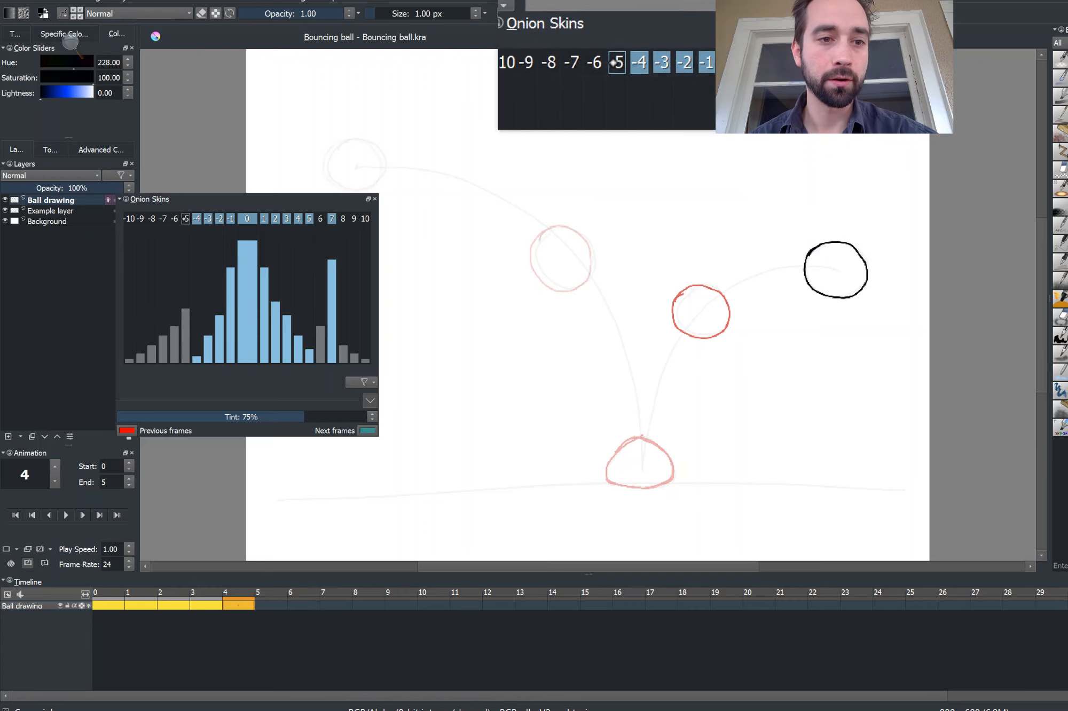
click(185, 218)
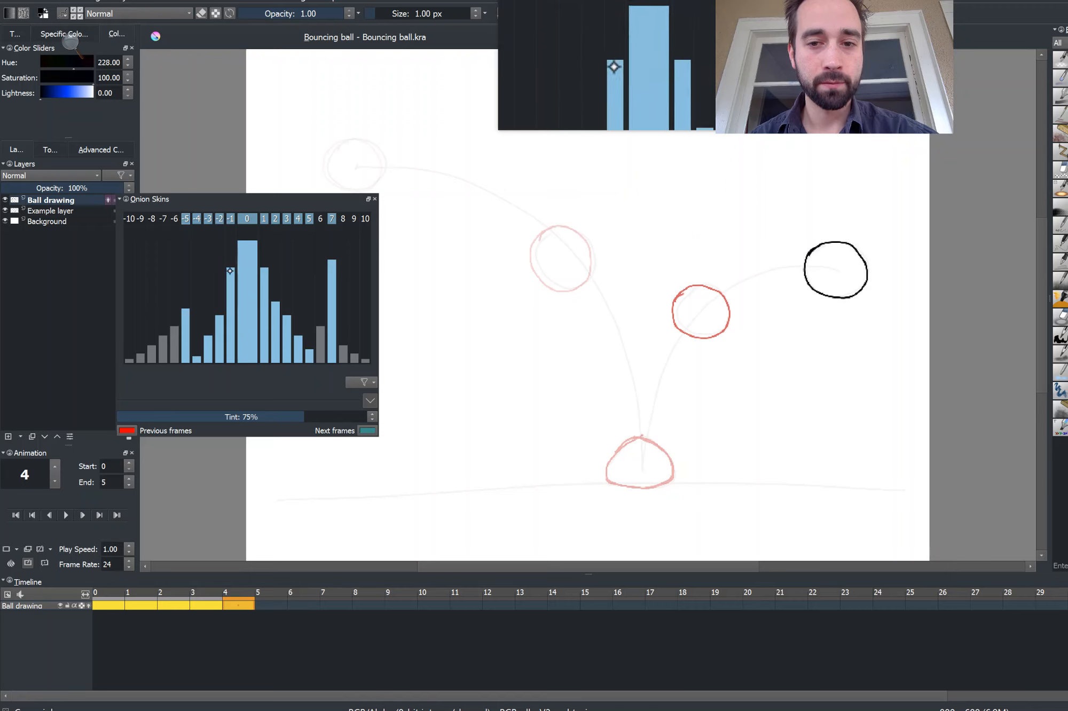
drag(229, 271, 219, 295)
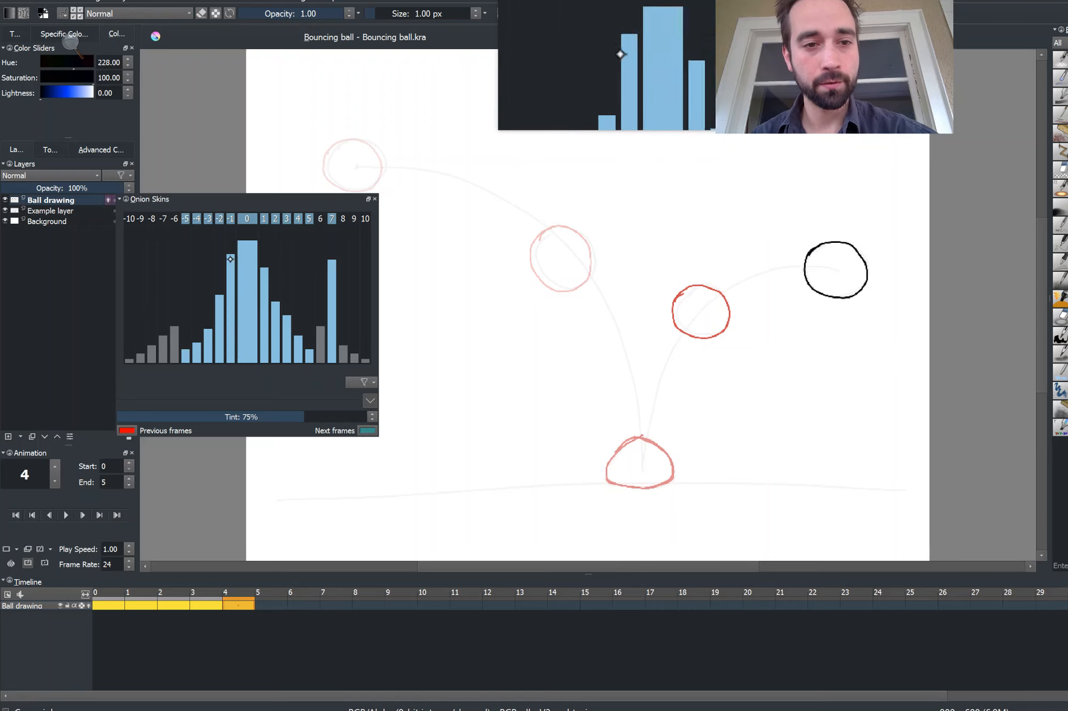
Step: Turn off the onion skins for next frames 1 to 5 and 7
click(264, 219)
click(275, 218)
click(287, 219)
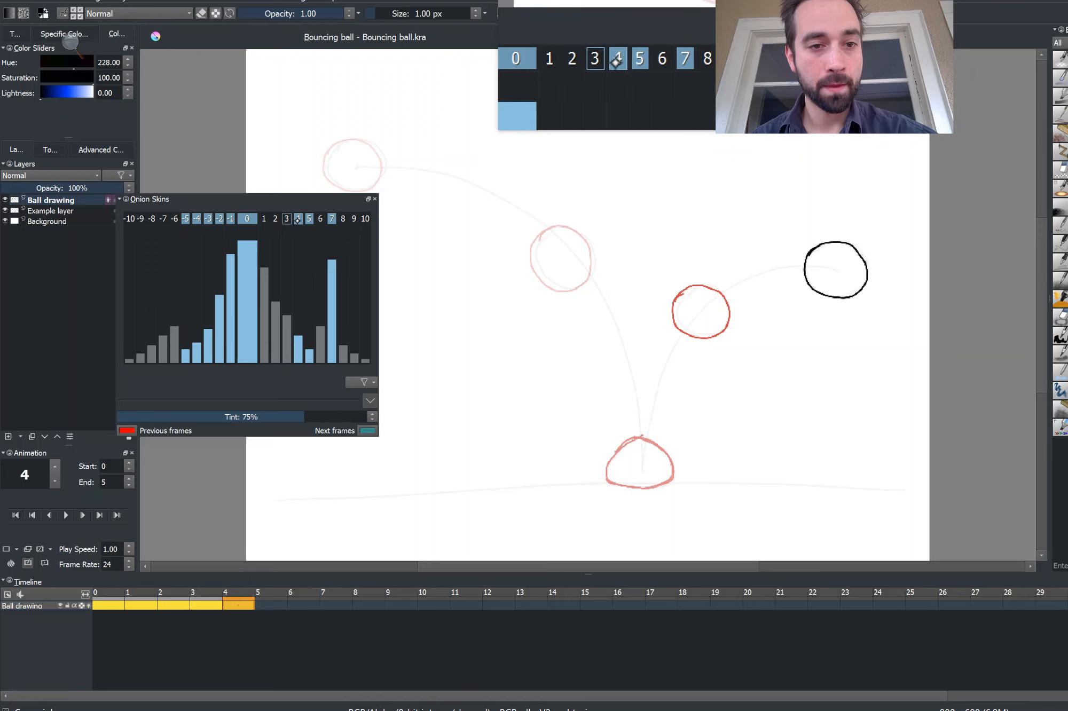
click(298, 219)
click(309, 219)
click(332, 218)
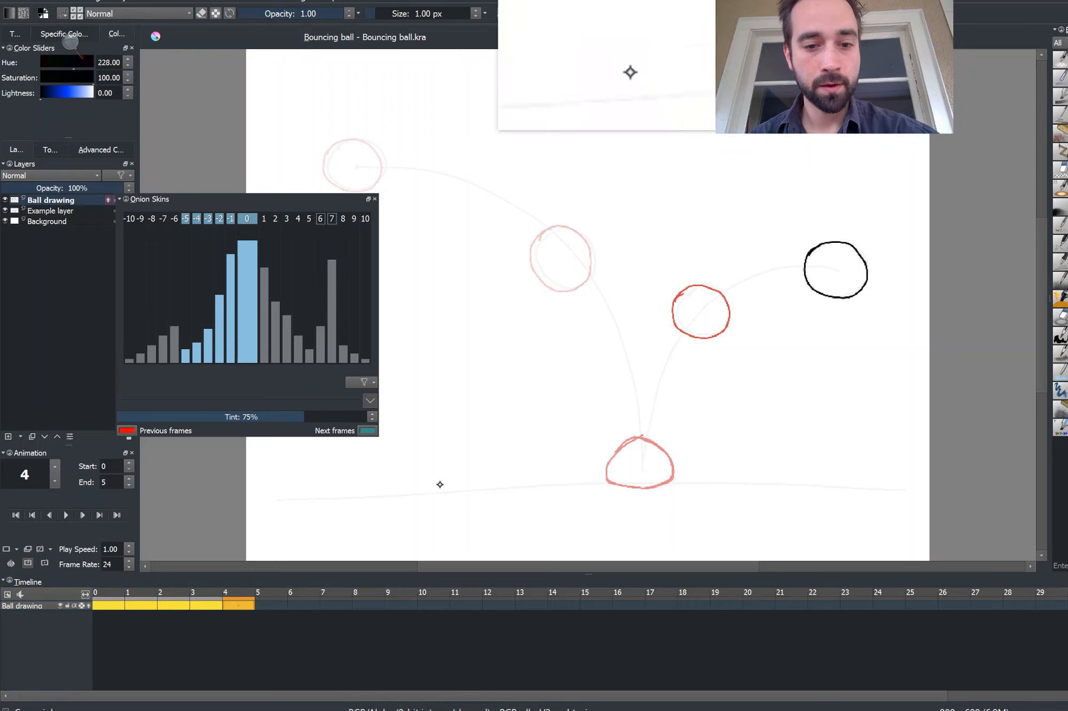
Step: Scrub along the Ball drawing frames and toggle the Onion Skins settings closed and open again
drag(172, 592, 253, 578)
drag(186, 585, 230, 589)
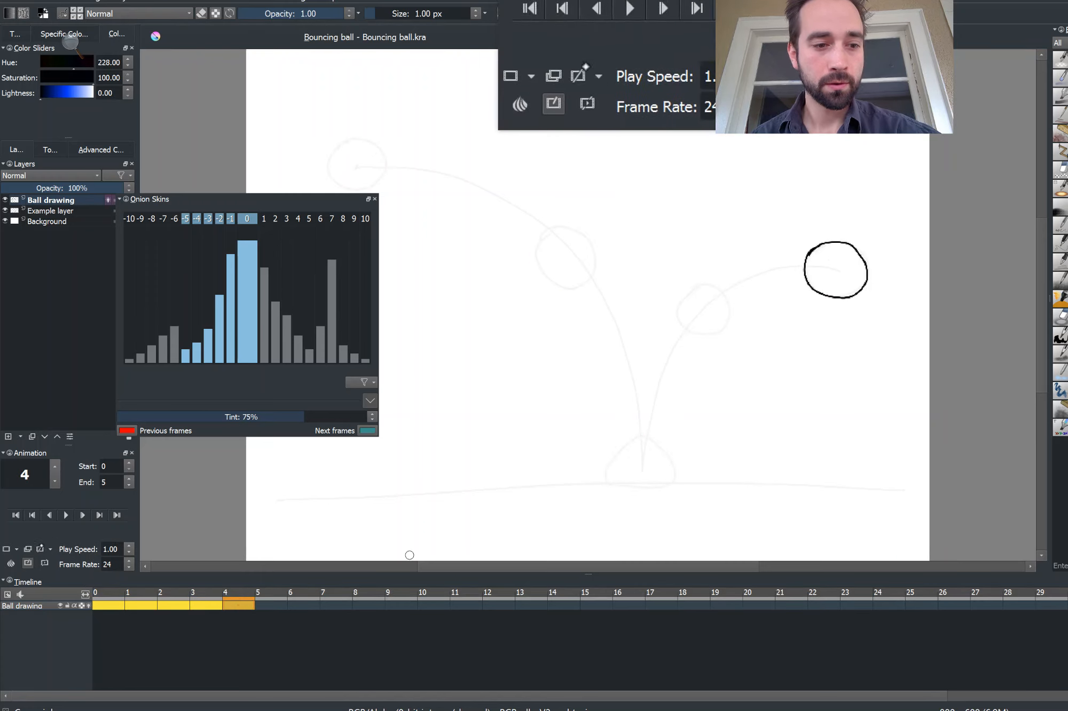
click(11, 564)
click(11, 564)
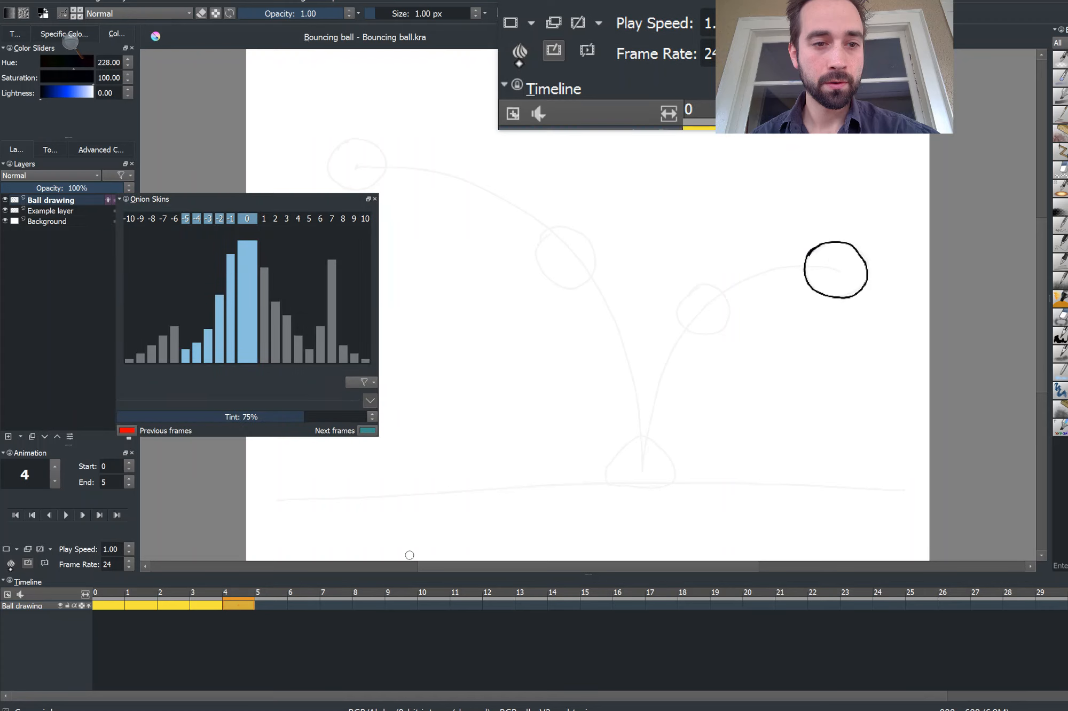
Step: Step through the Ball drawing frames up to frame 4 to check the previous-frame onion skins, and return to frame 0
click(141, 605)
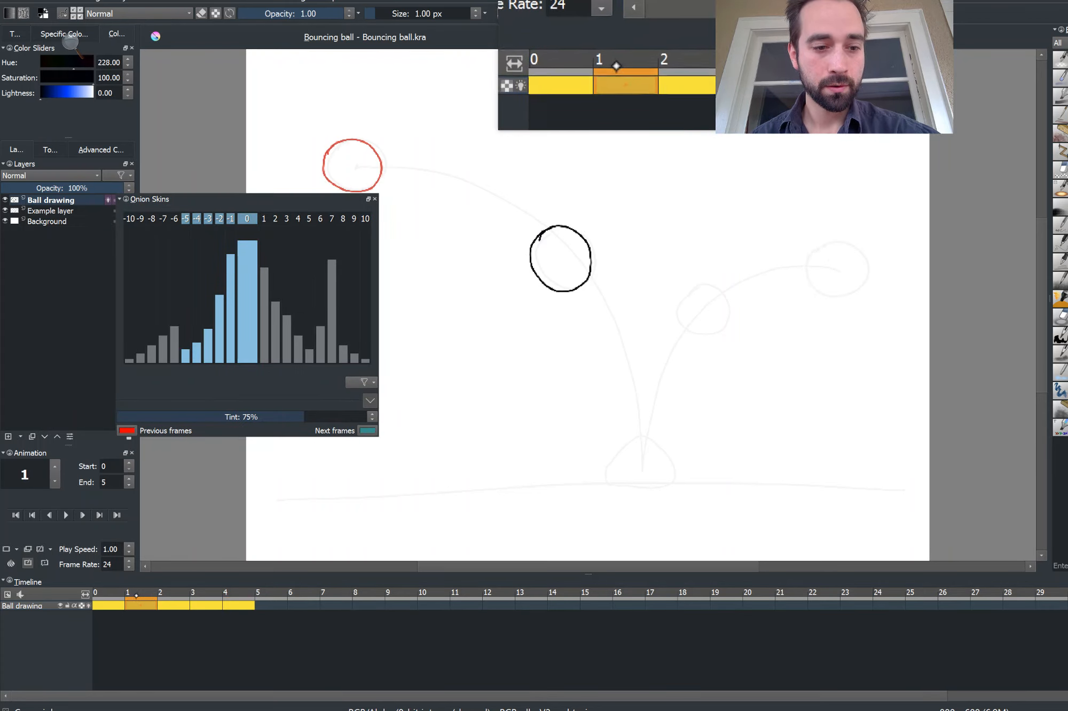
click(183, 594)
mouse_move(172, 598)
mouse_down()
mouse_move(112, 596)
mouse_move(160, 595)
mouse_up()
key(Right)
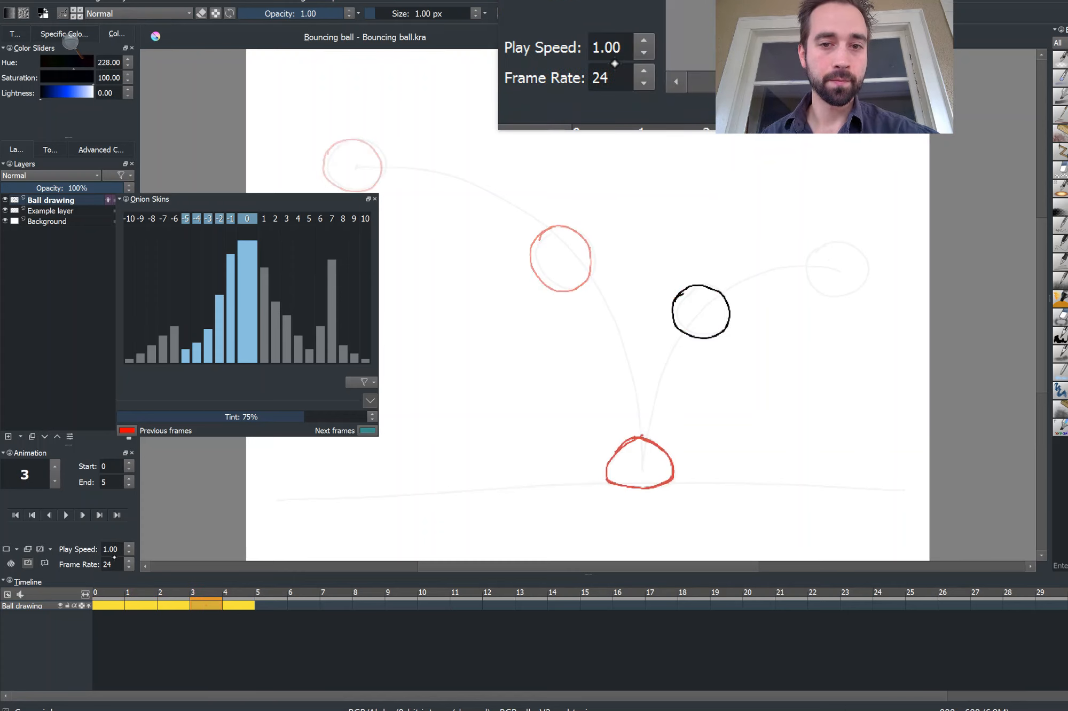
key(Right)
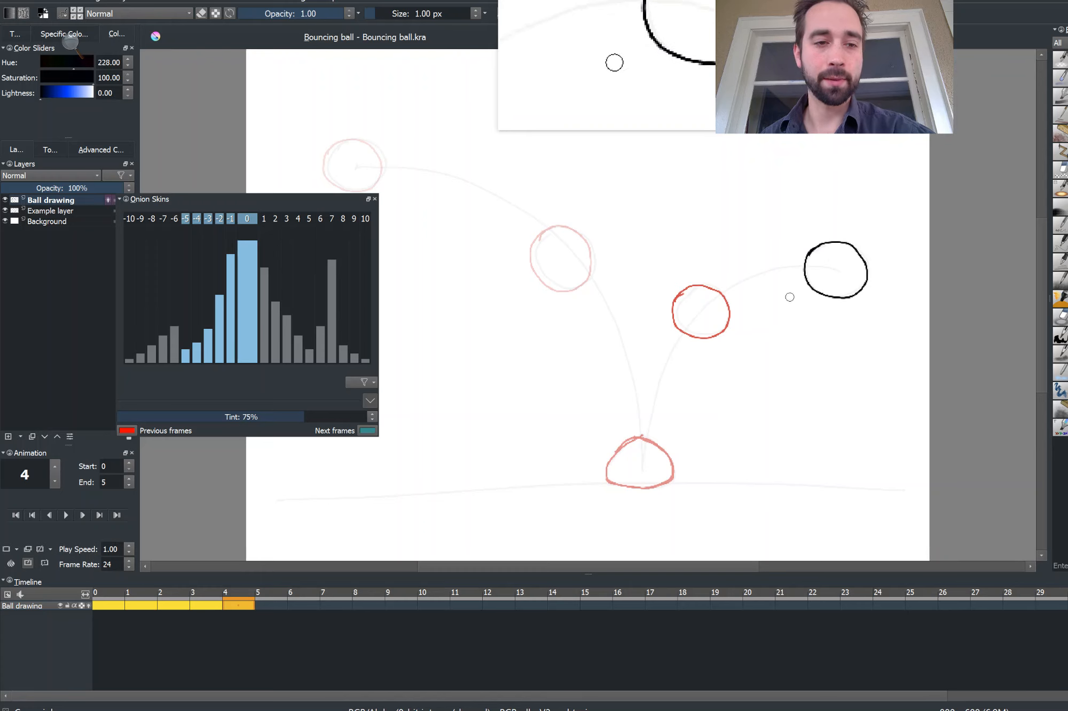
key(Left)
key(Left)
key(Left)
key(Left)
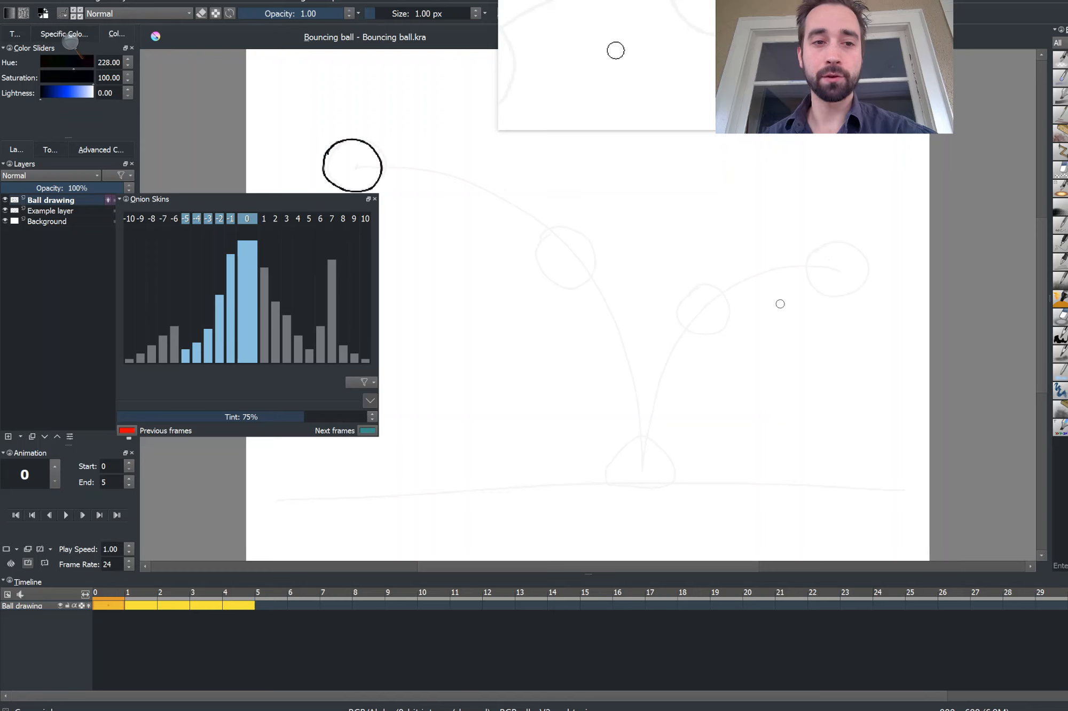
Step: Turn on onion skins for next frames 1 to 5 while on frame 0
click(264, 219)
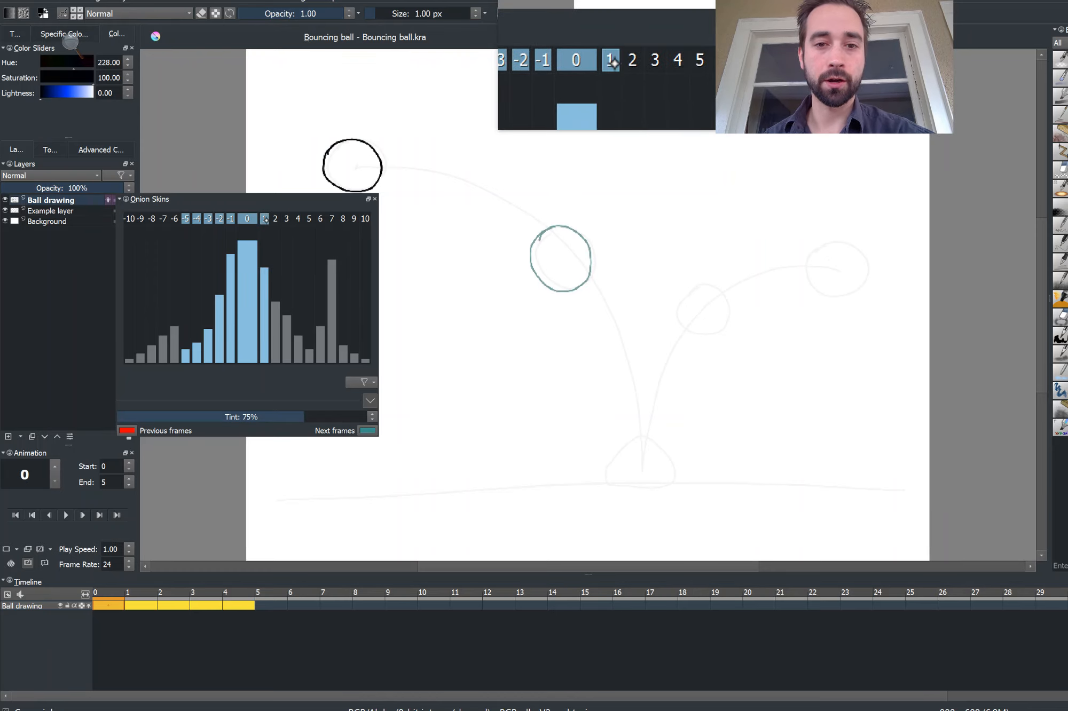
click(276, 219)
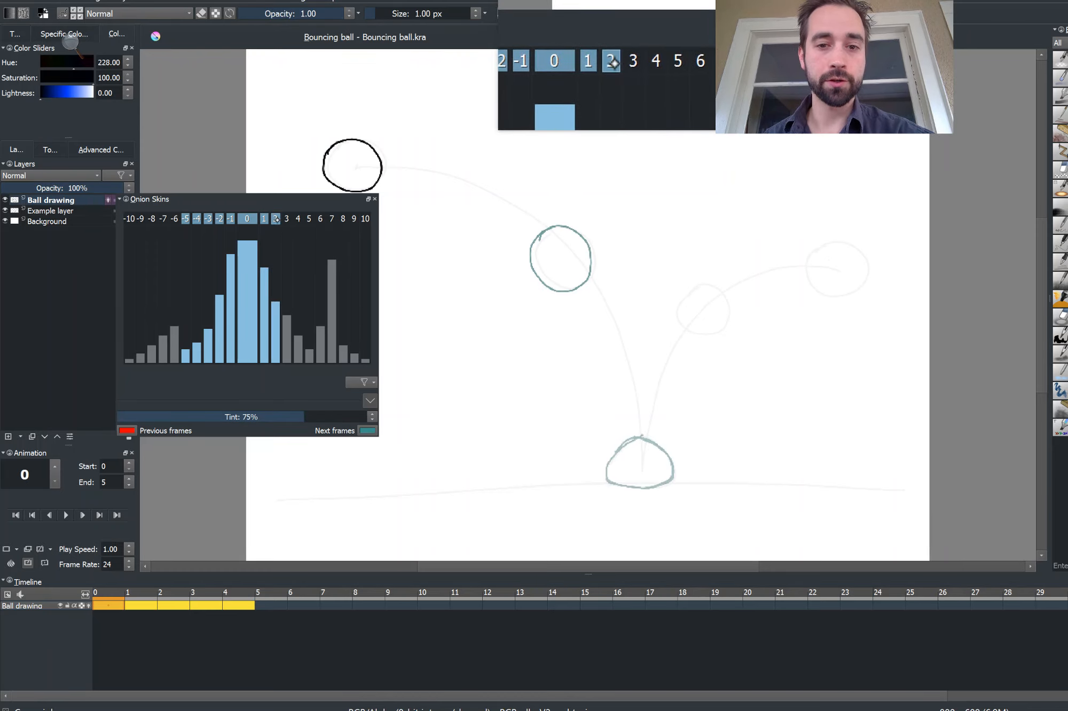
click(287, 219)
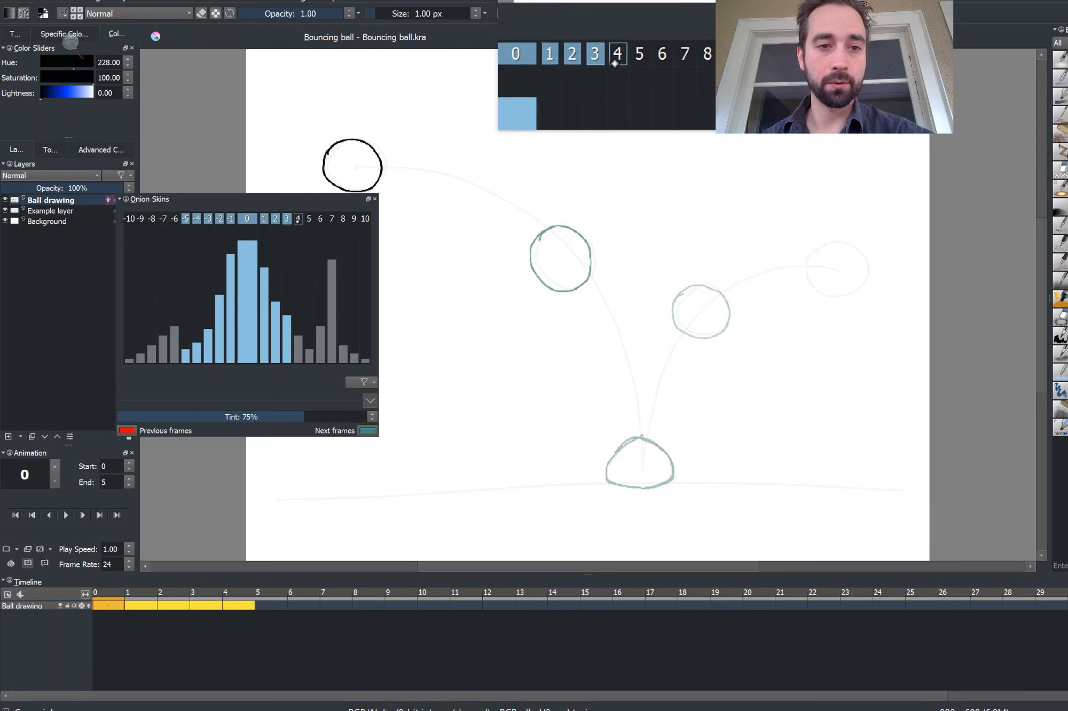
click(298, 218)
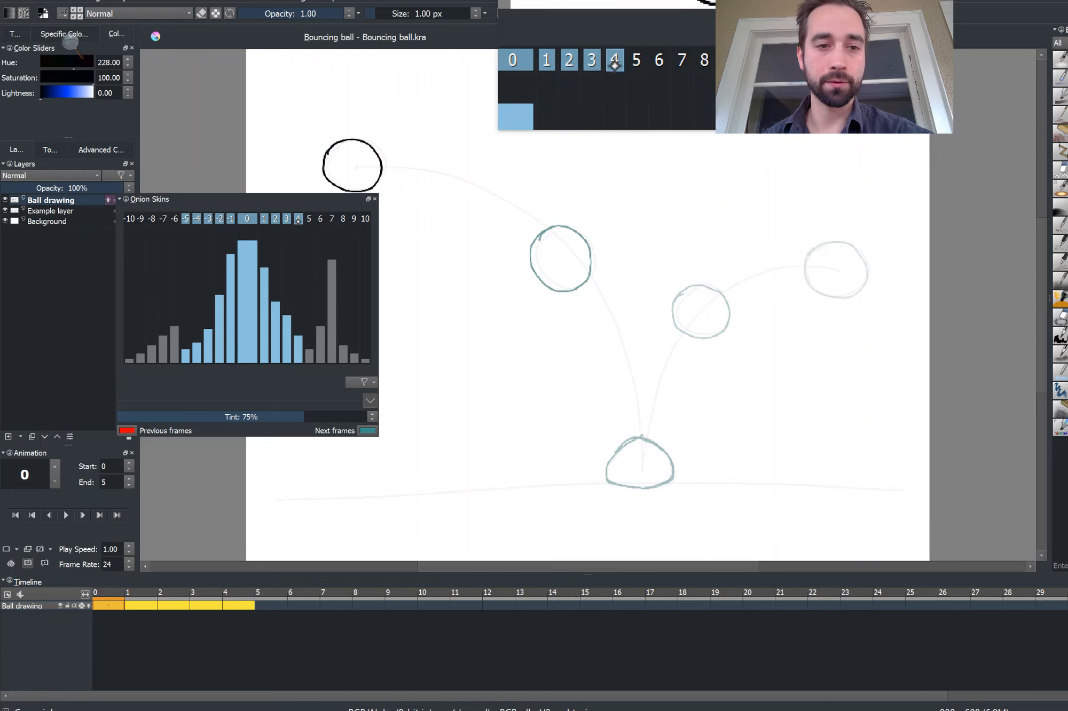
click(309, 219)
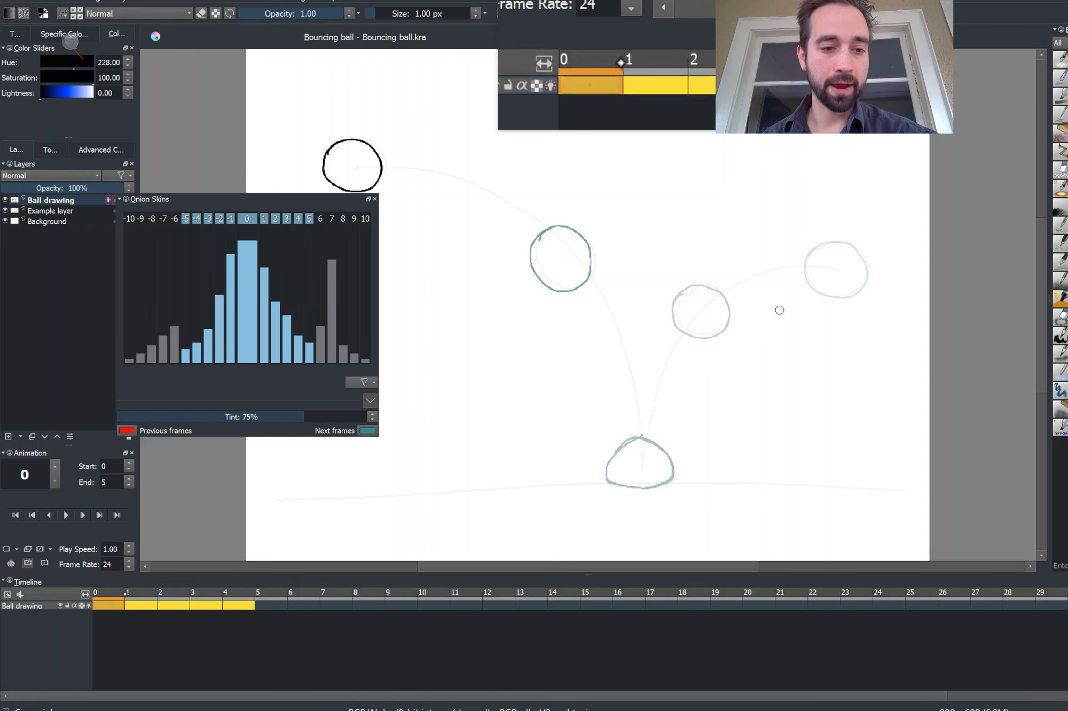
Step: Go to frame 1 and set the next frames' onion skin tint colour to blue #249de6
click(139, 605)
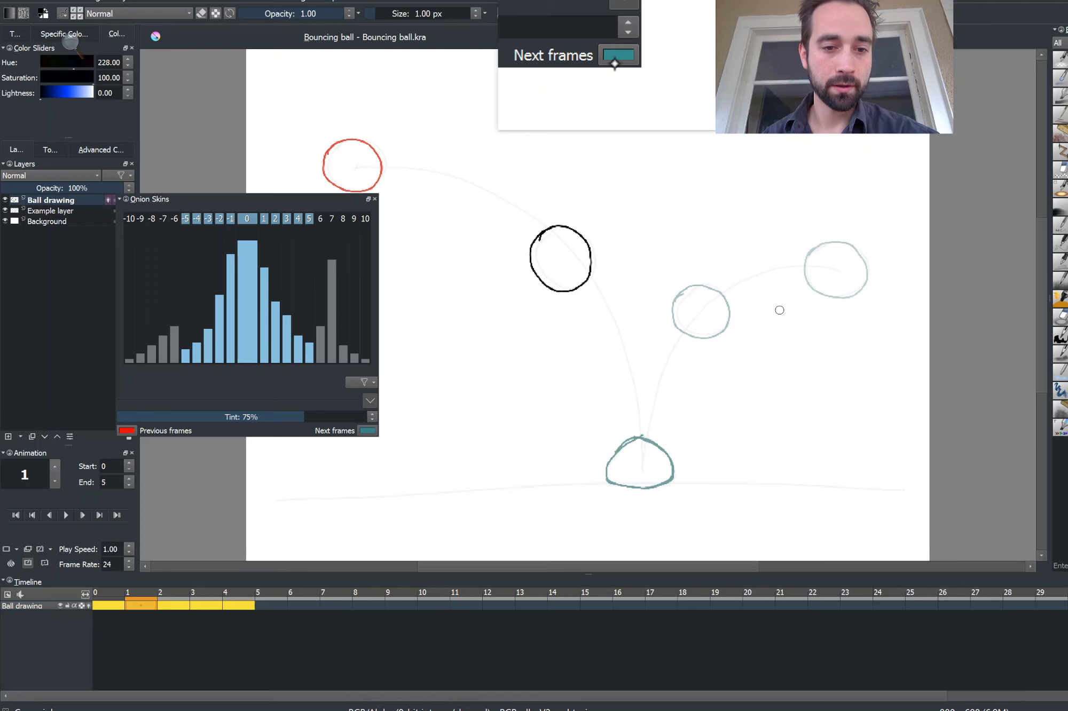
click(366, 431)
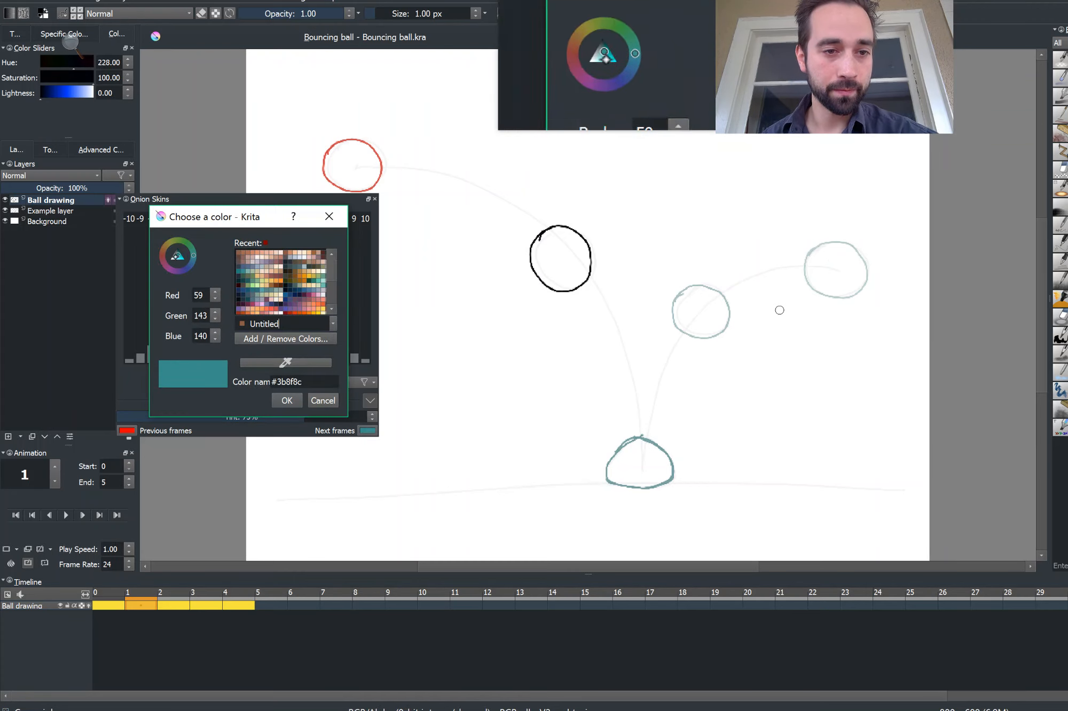
click(177, 257)
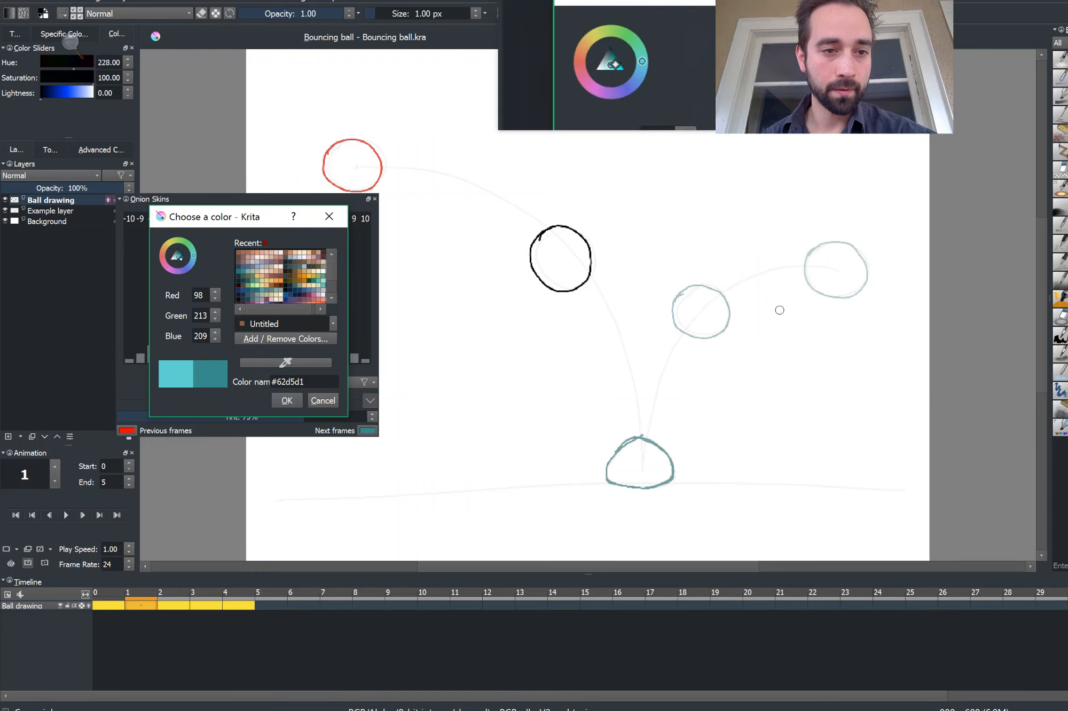
click(192, 262)
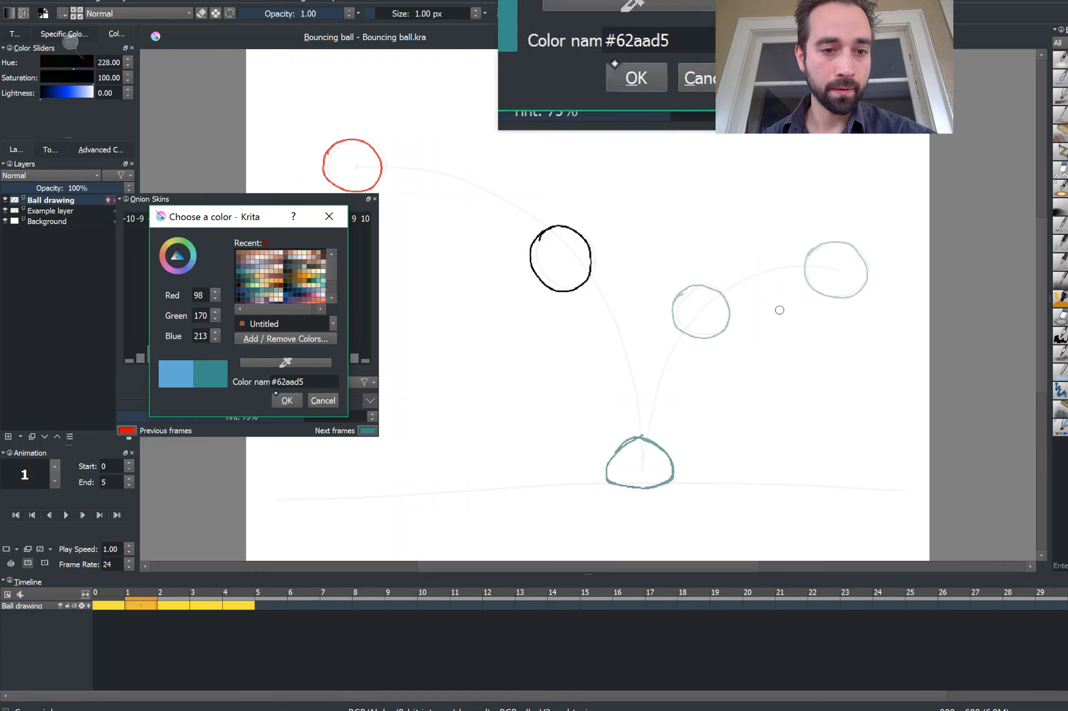
click(181, 258)
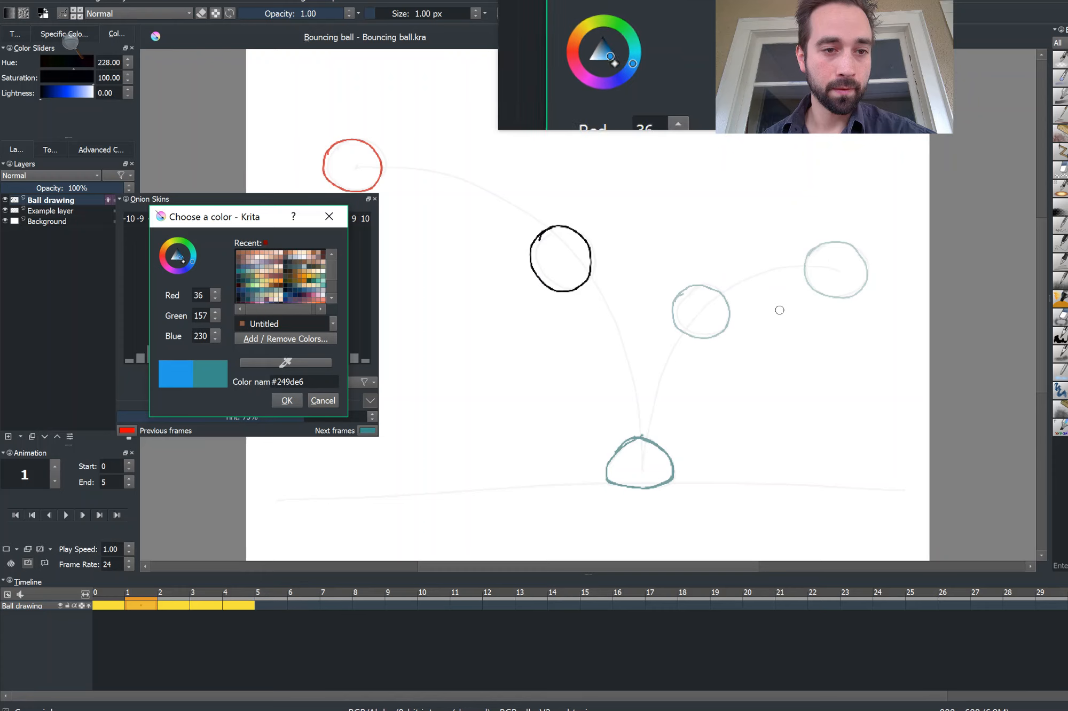
click(287, 401)
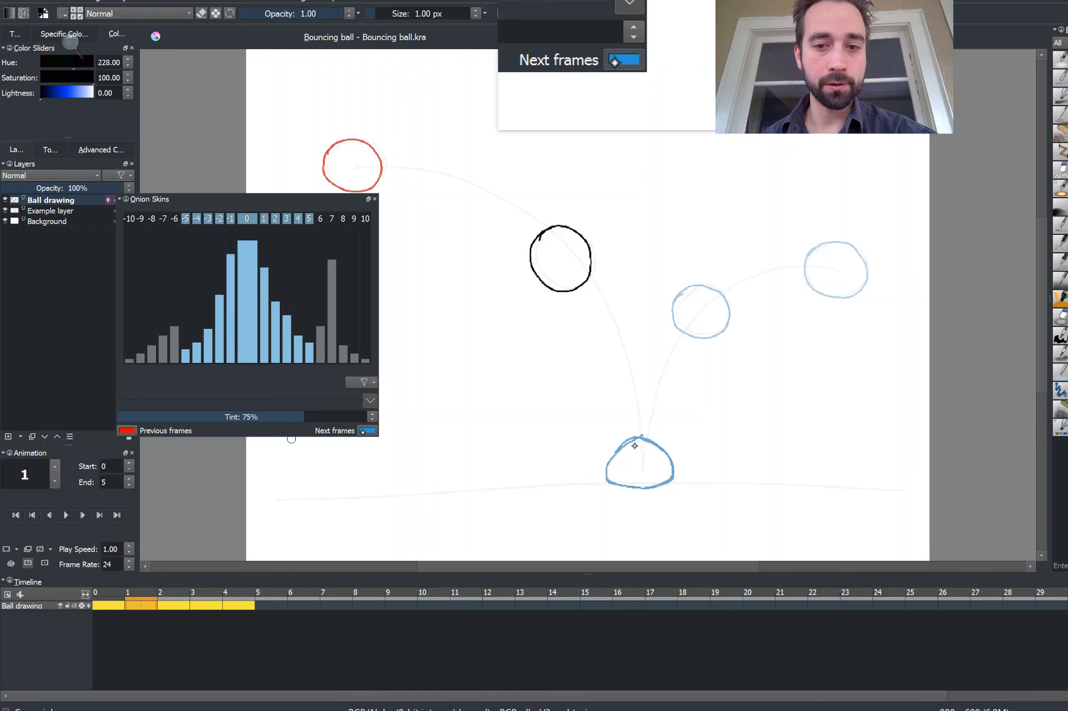
Step: Change the next frames' tint to a lighter blue and dock the Onion Skins settings between Layers and Animation
click(365, 431)
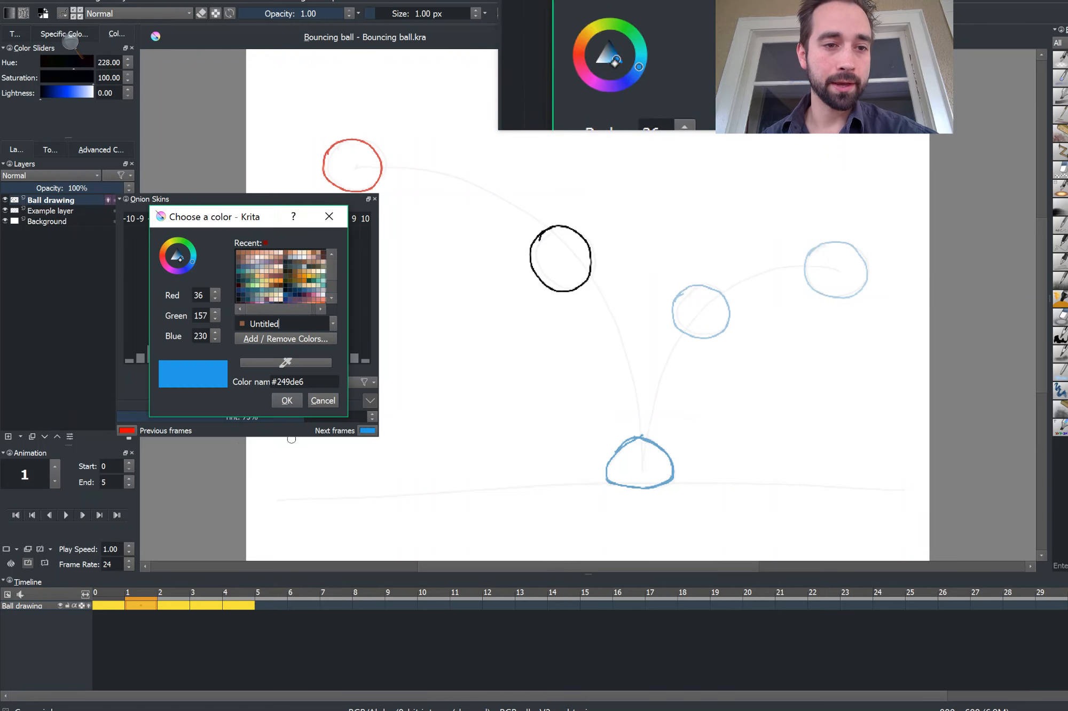
drag(181, 259, 184, 267)
click(288, 401)
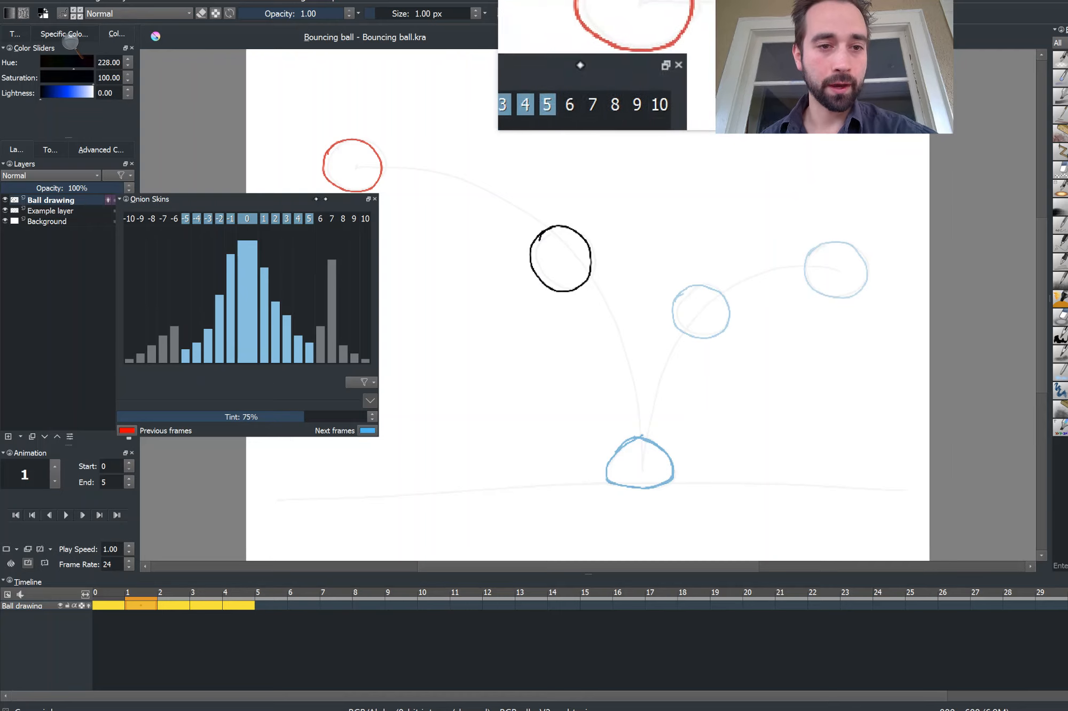
drag(217, 200, 54, 415)
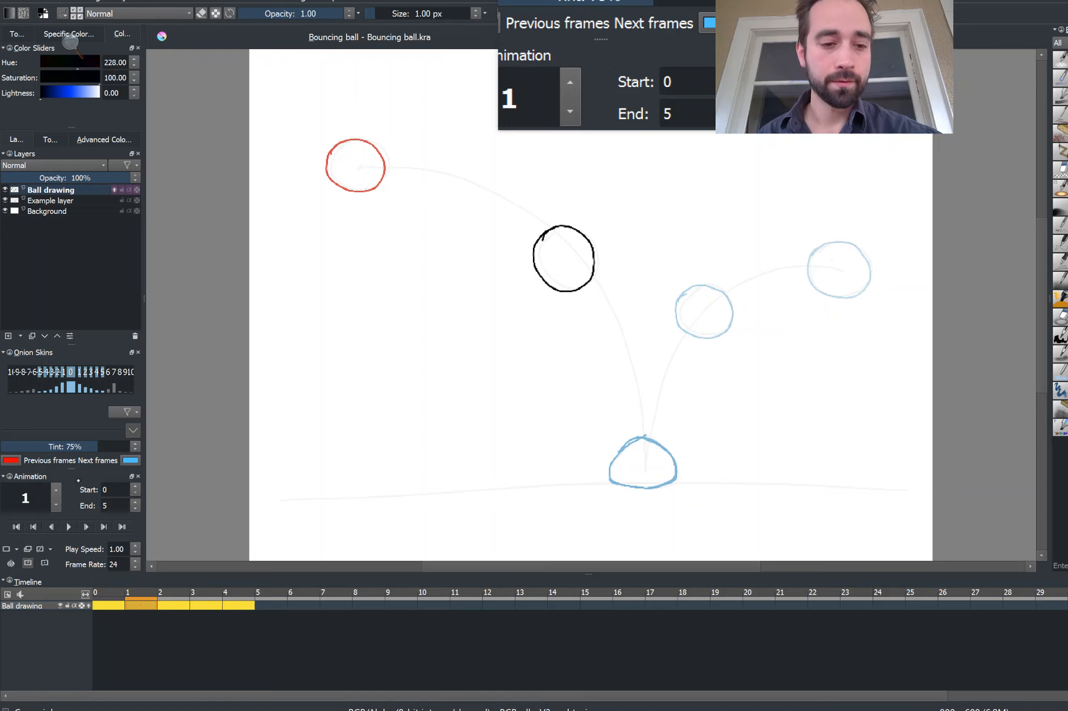
Step: Shift the Ball drawing frames from frame 1 onward one frame later, leaving frame 1 empty
click(238, 605)
drag(238, 605, 369, 607)
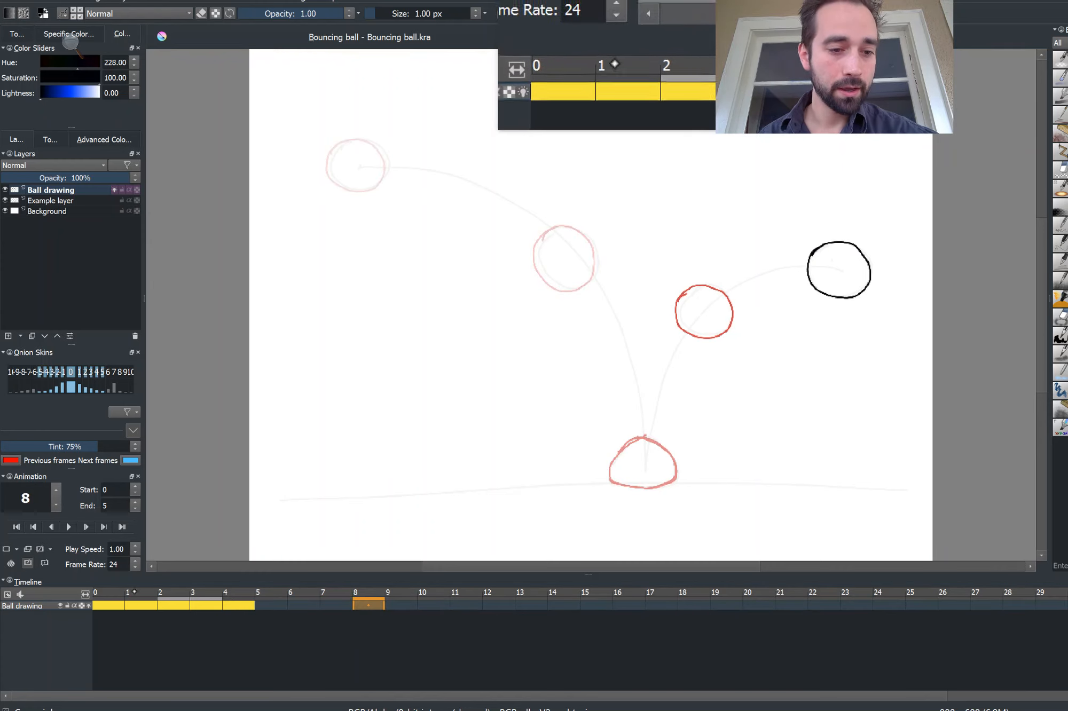
click(139, 603)
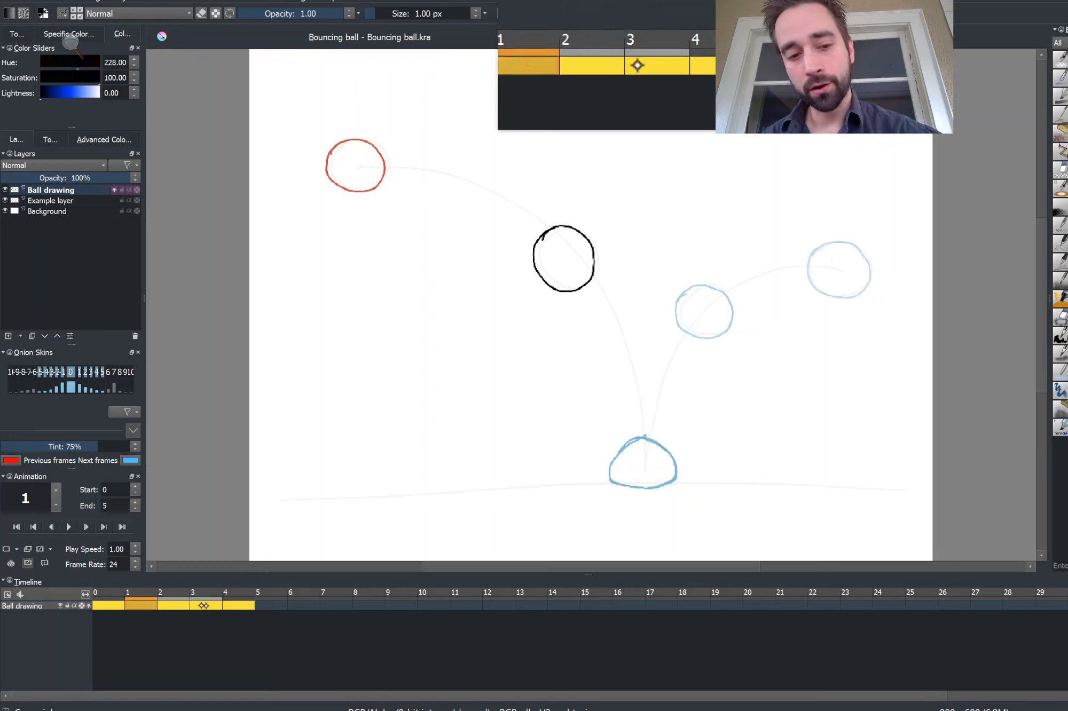
key(alt)
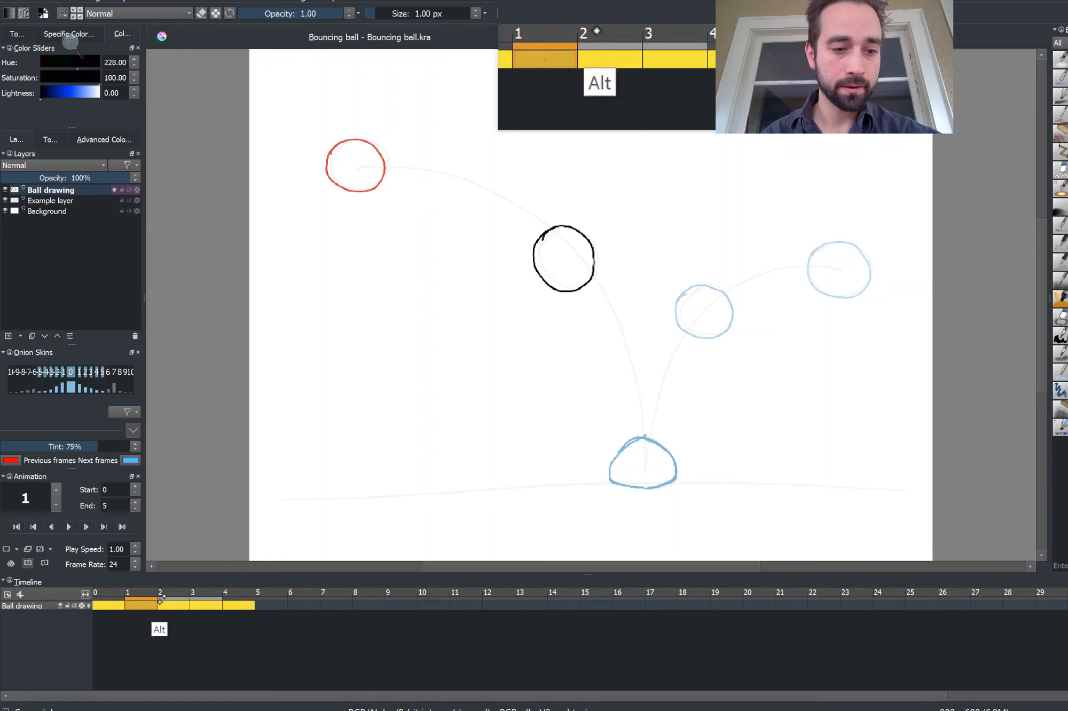
drag(179, 606, 165, 607)
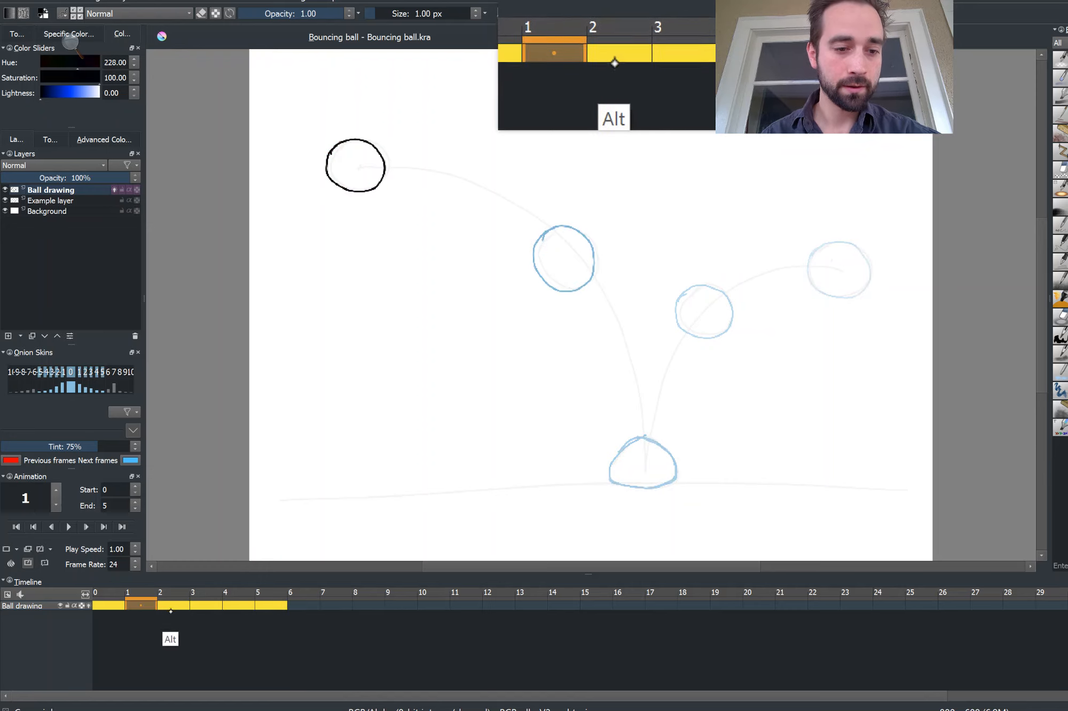
Step: Shift the Ball drawing frames from frame 3 onward one frame later, leaving frame 3 empty
click(200, 606)
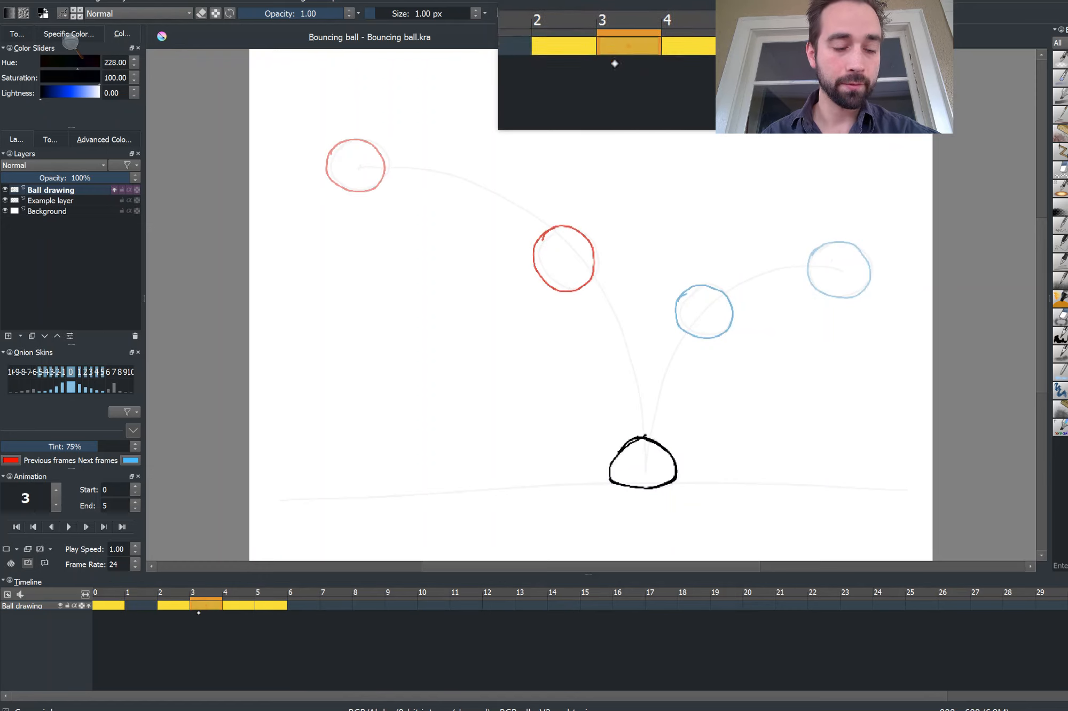
drag(205, 606, 252, 613)
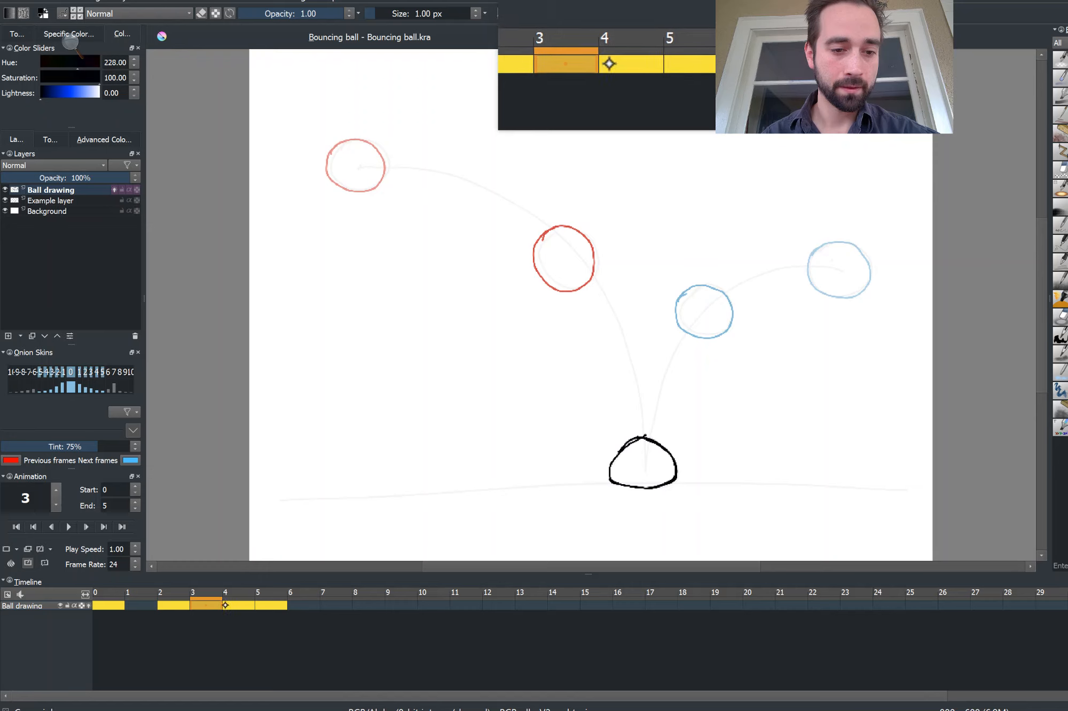
drag(207, 606, 241, 607)
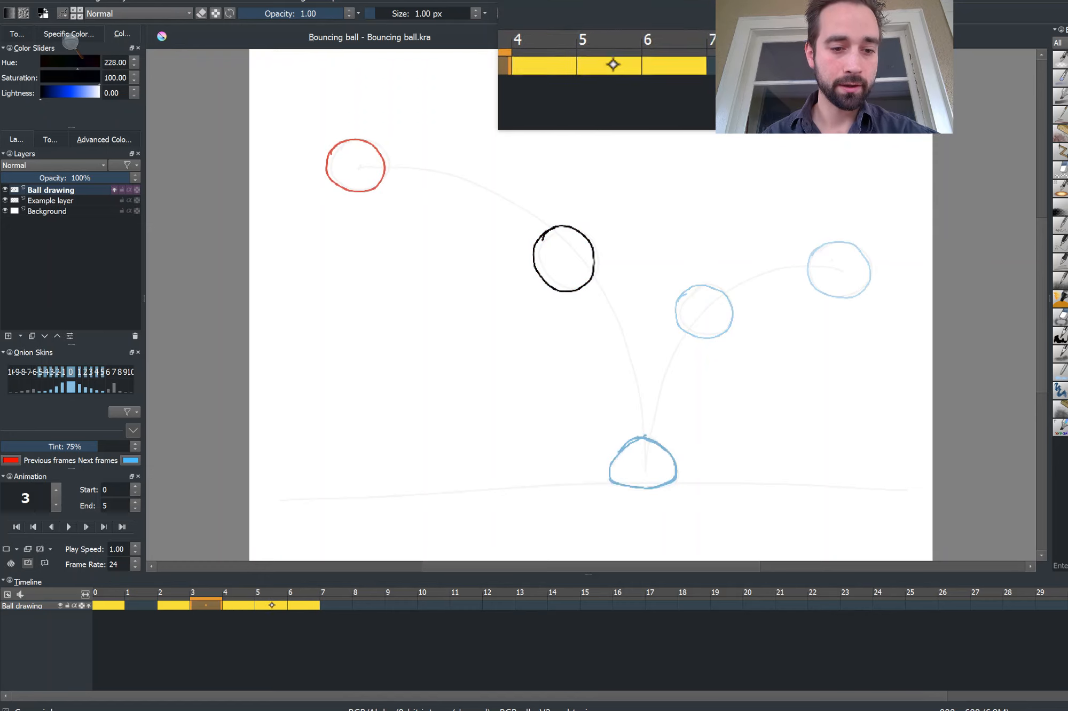
click(272, 605)
key(alt)
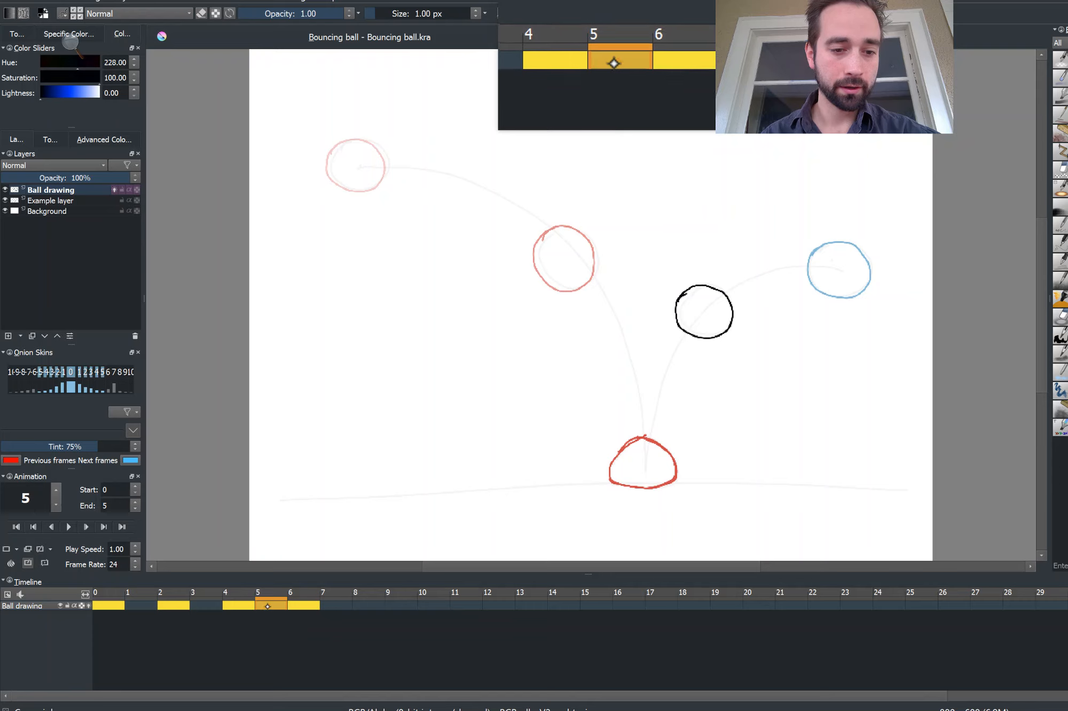
key(alt)
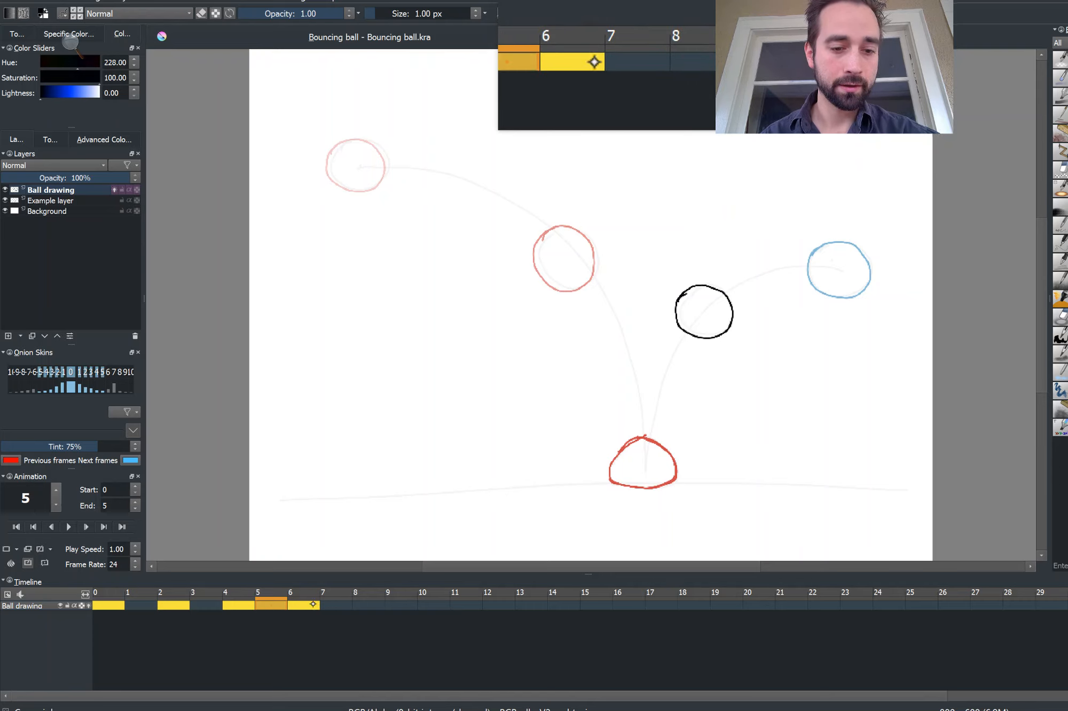
click(281, 643)
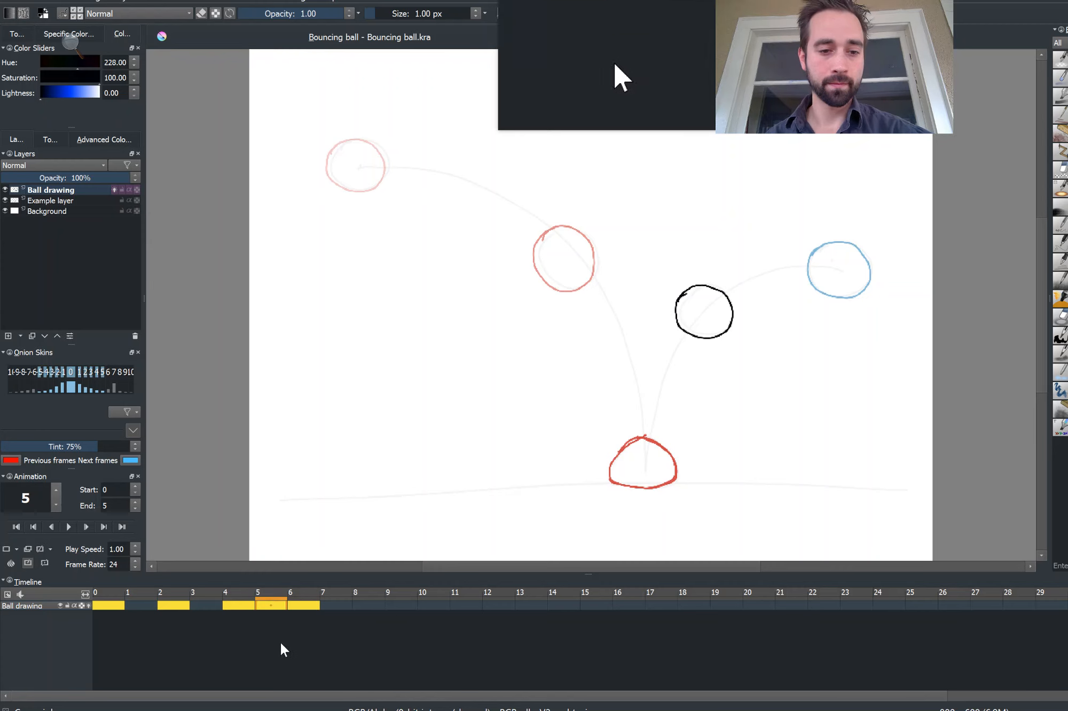
right_click(280, 608)
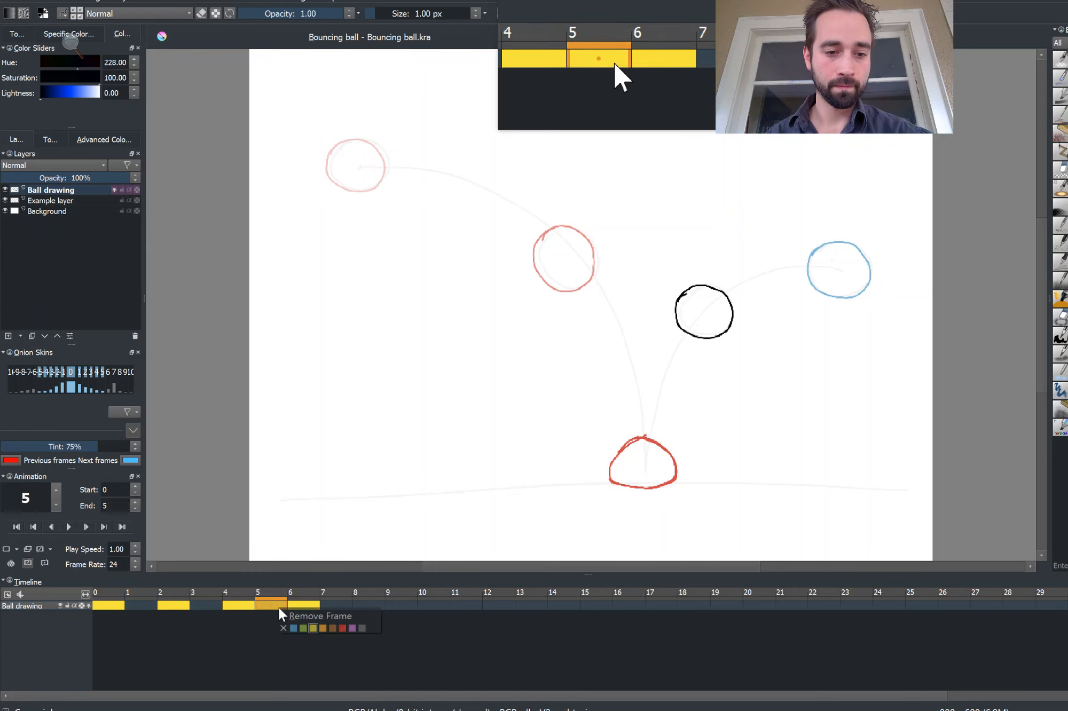
click(271, 604)
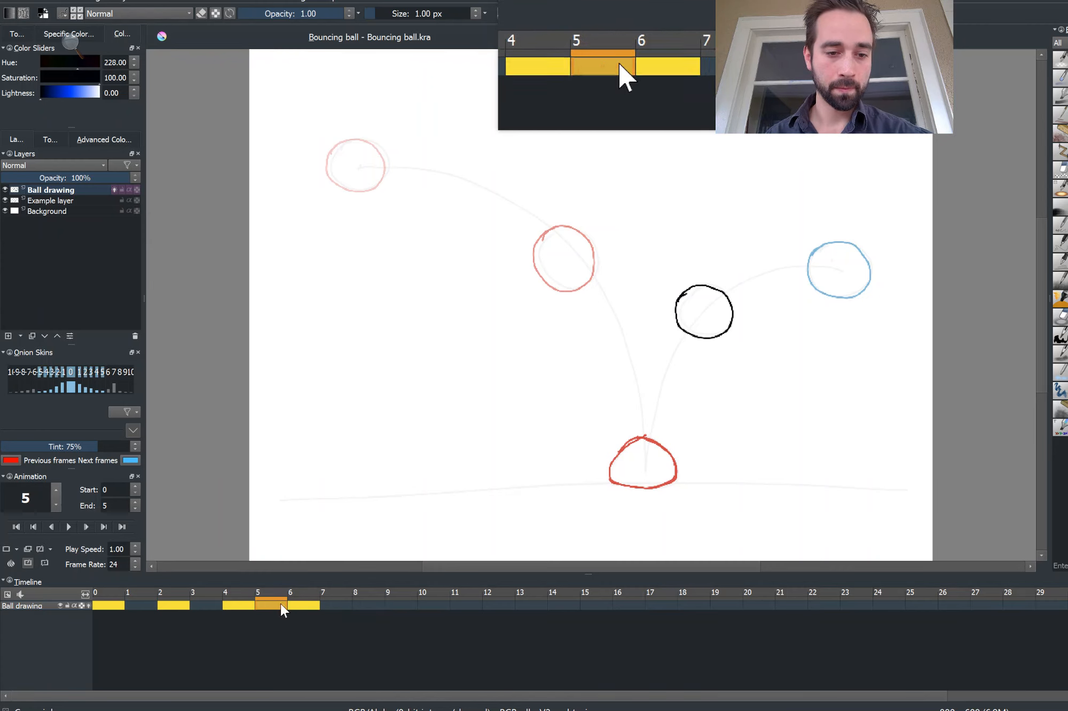
drag(288, 604, 303, 609)
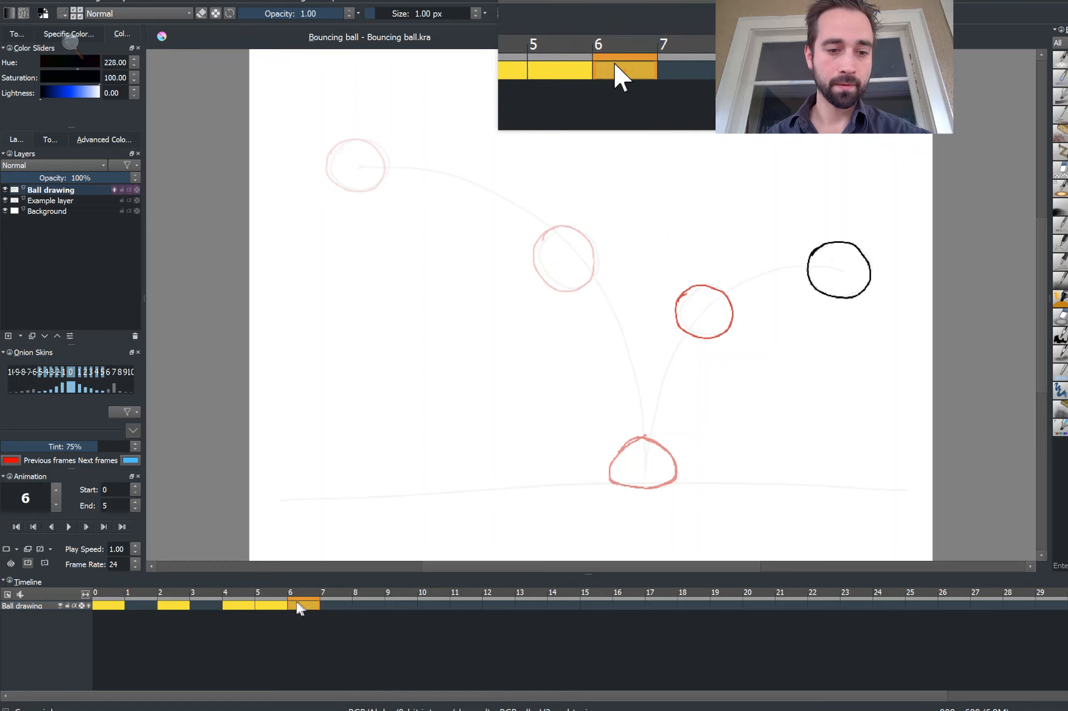
Step: Shift the Ball drawing frames from frame 5 onward one frame later, and move the last drawing to frame 8
right_click(273, 604)
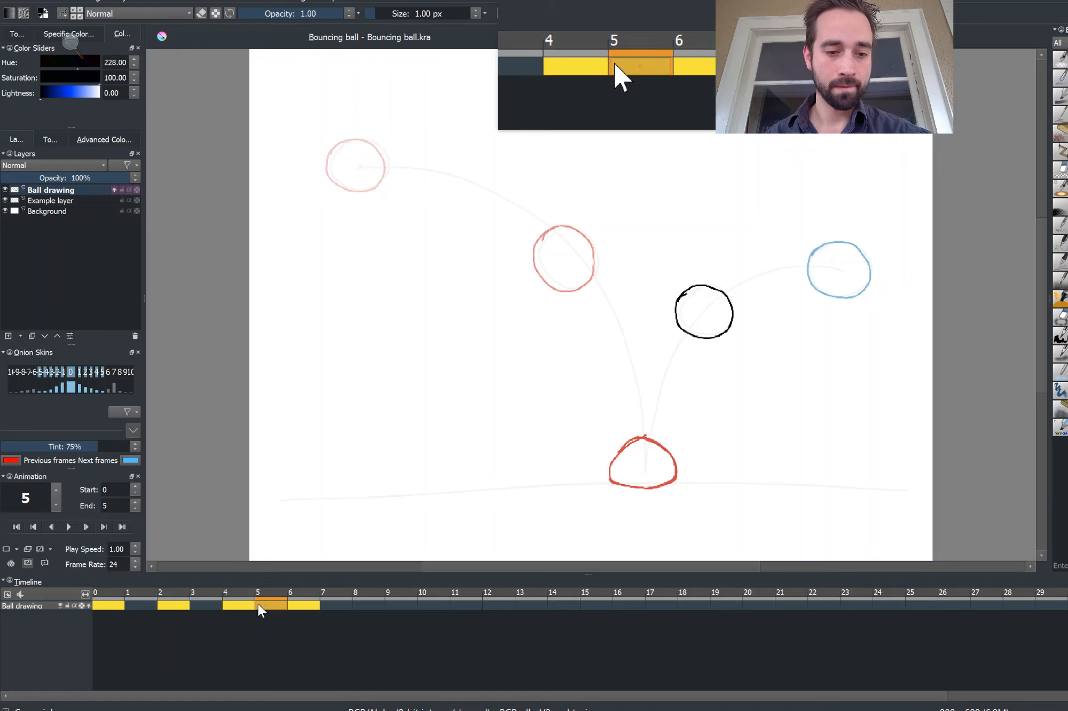
drag(258, 604, 297, 606)
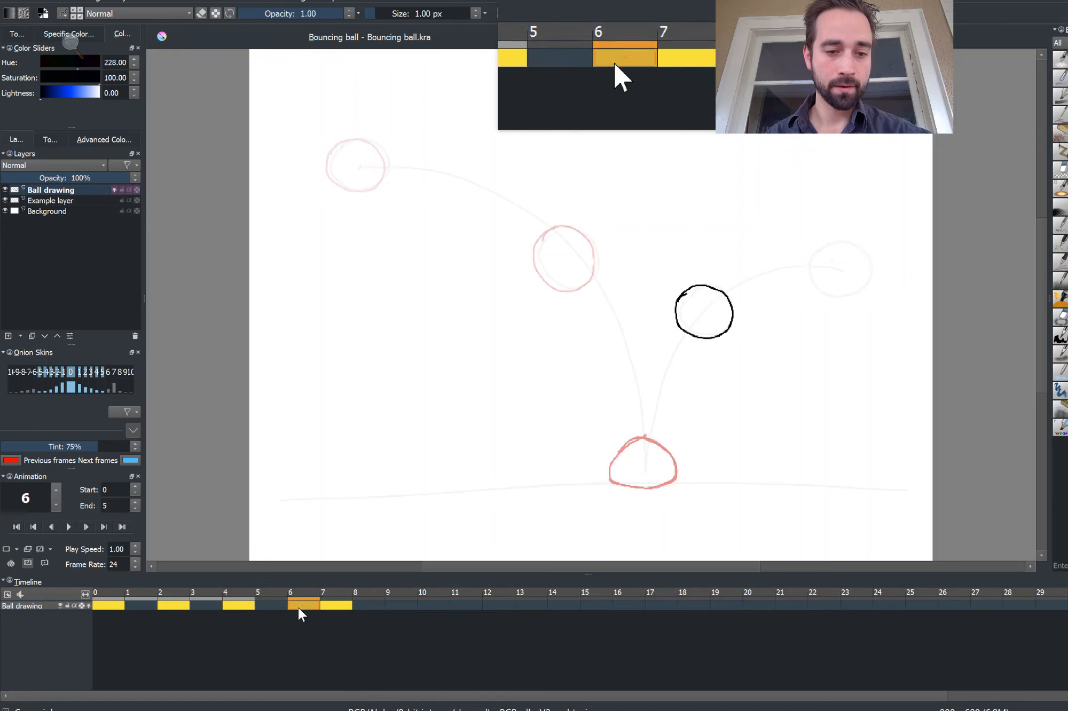
click(342, 604)
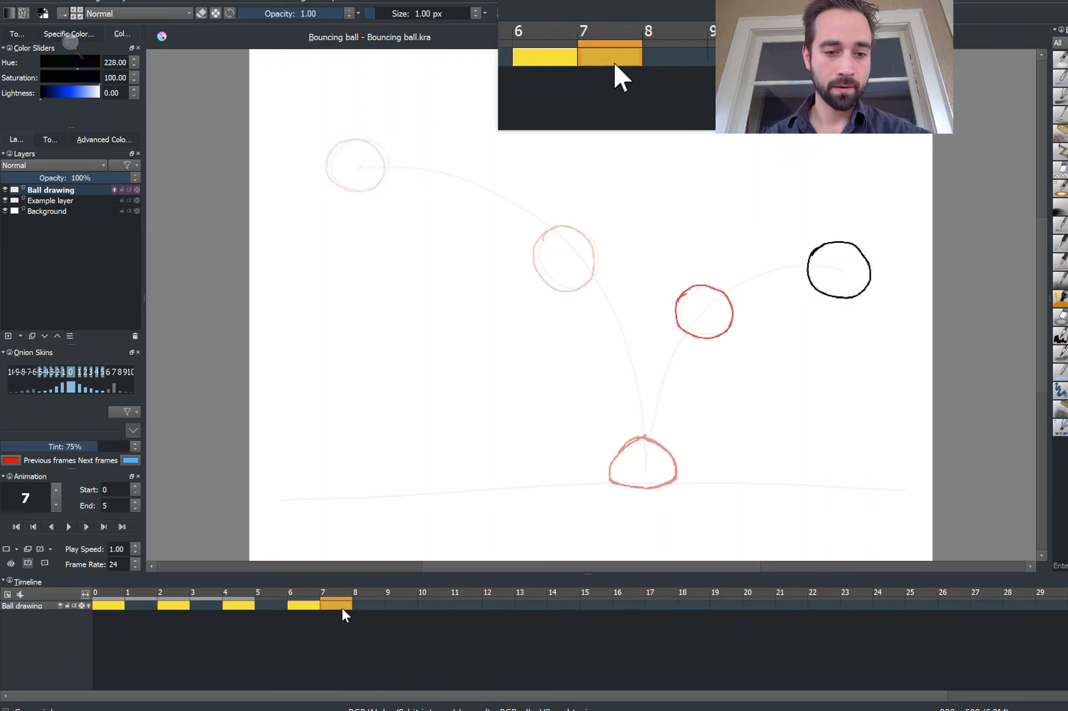
drag(343, 608, 361, 605)
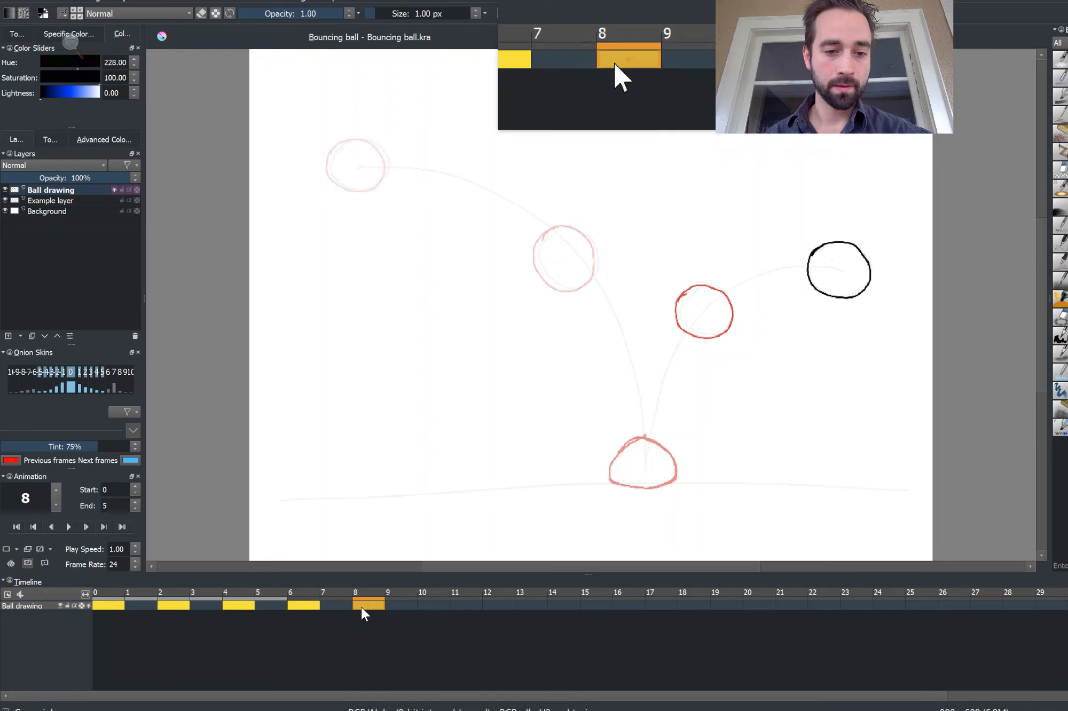
Step: Return to frame 0 and go to the empty frame 1 of the Ball drawing layer
click(108, 588)
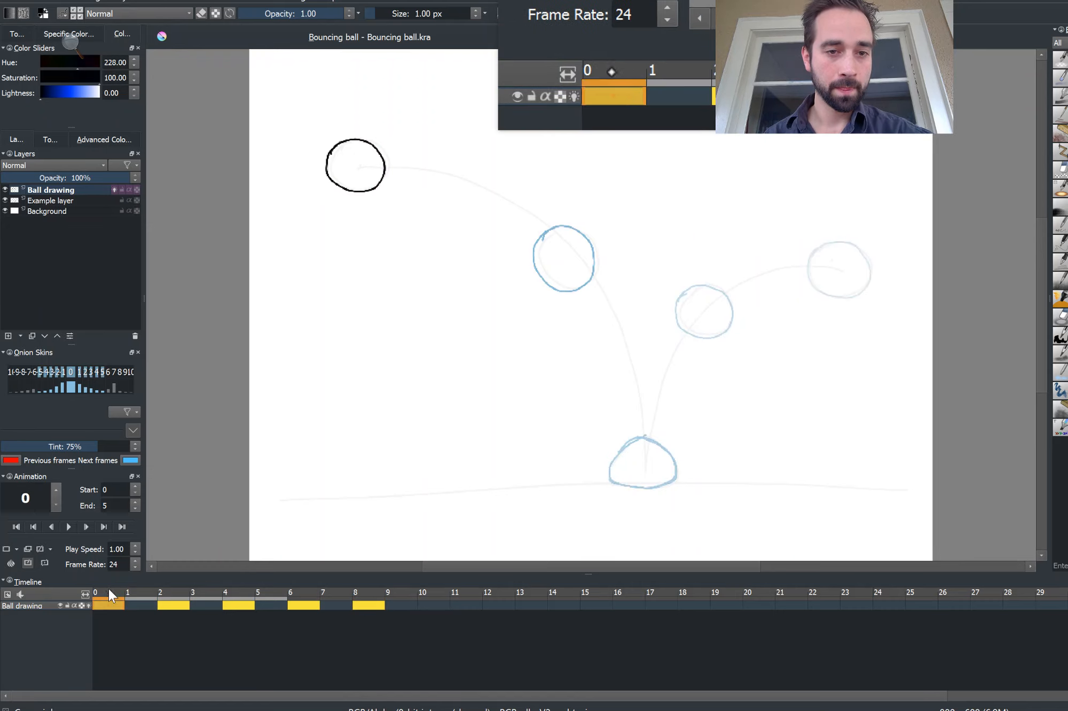
click(143, 598)
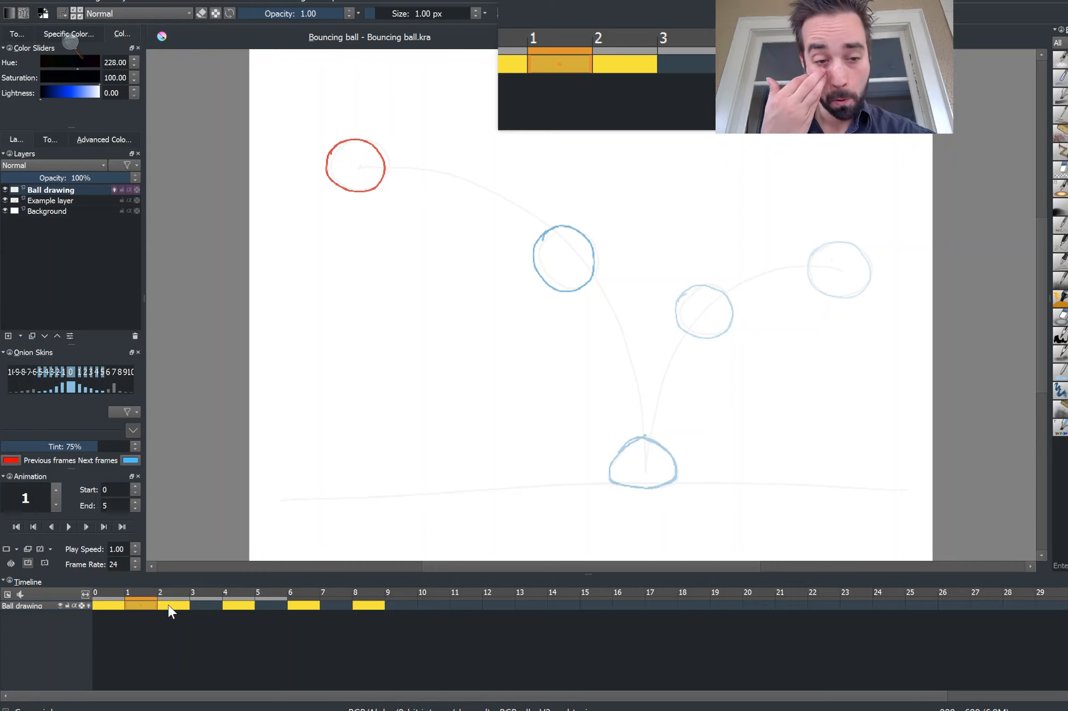
Step: Turn off the Ball drawing layer's onion skins, step between neighbouring frames to compare, and turn the onion skins back on
click(87, 605)
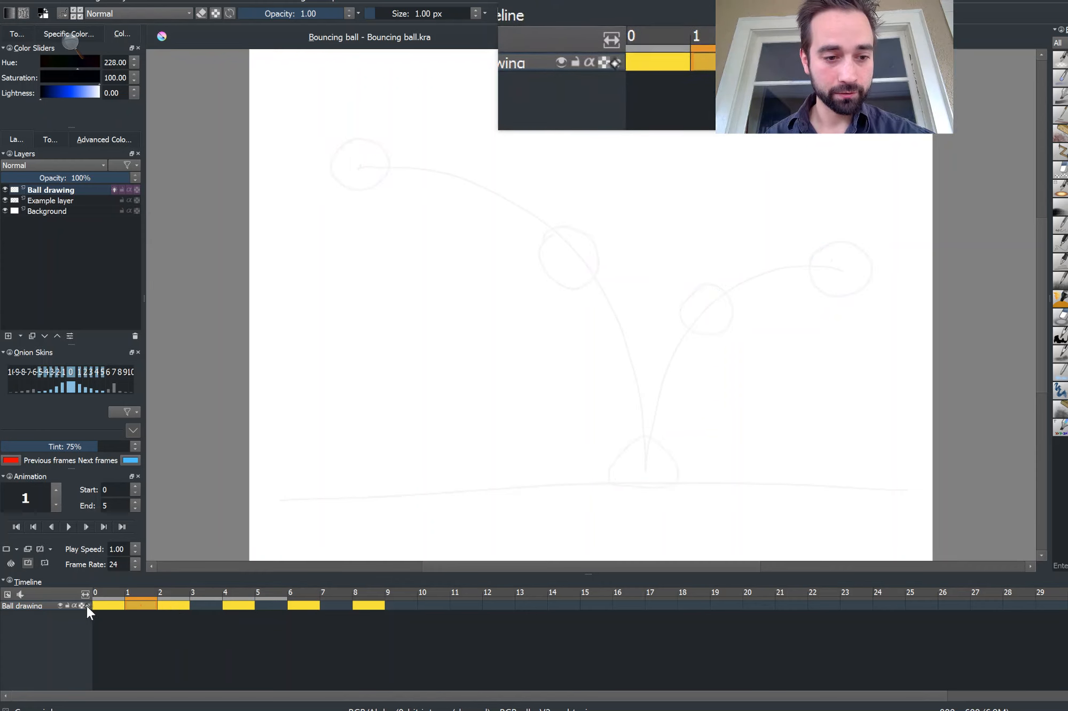
key(Left)
key(Right)
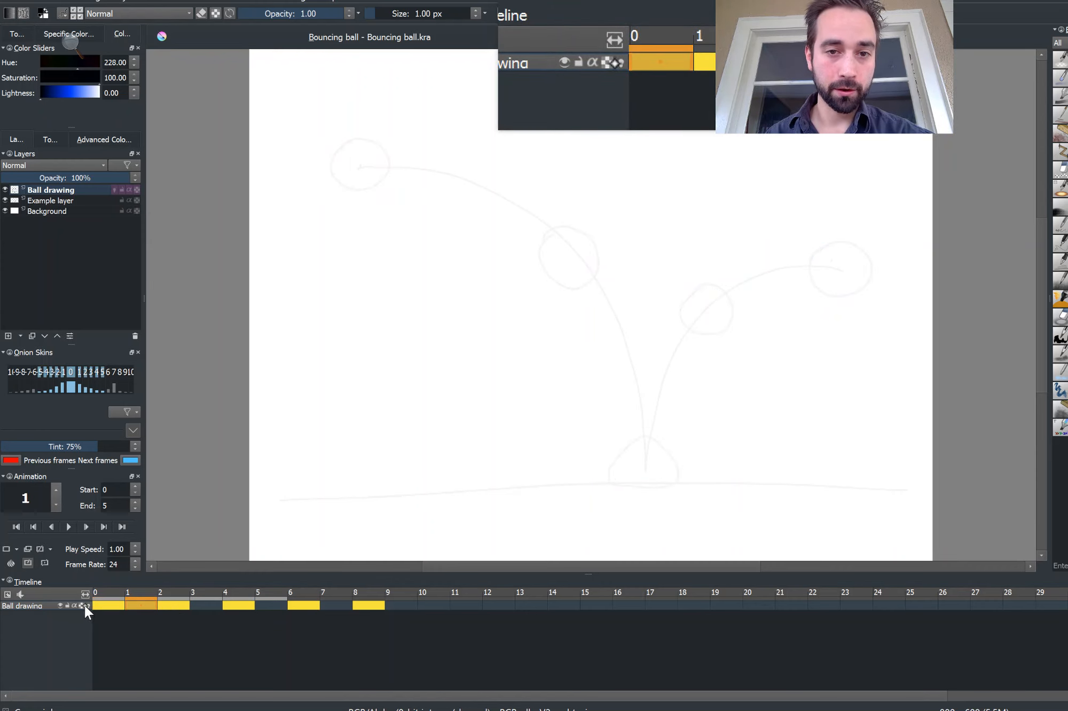
key(Right)
key(Left)
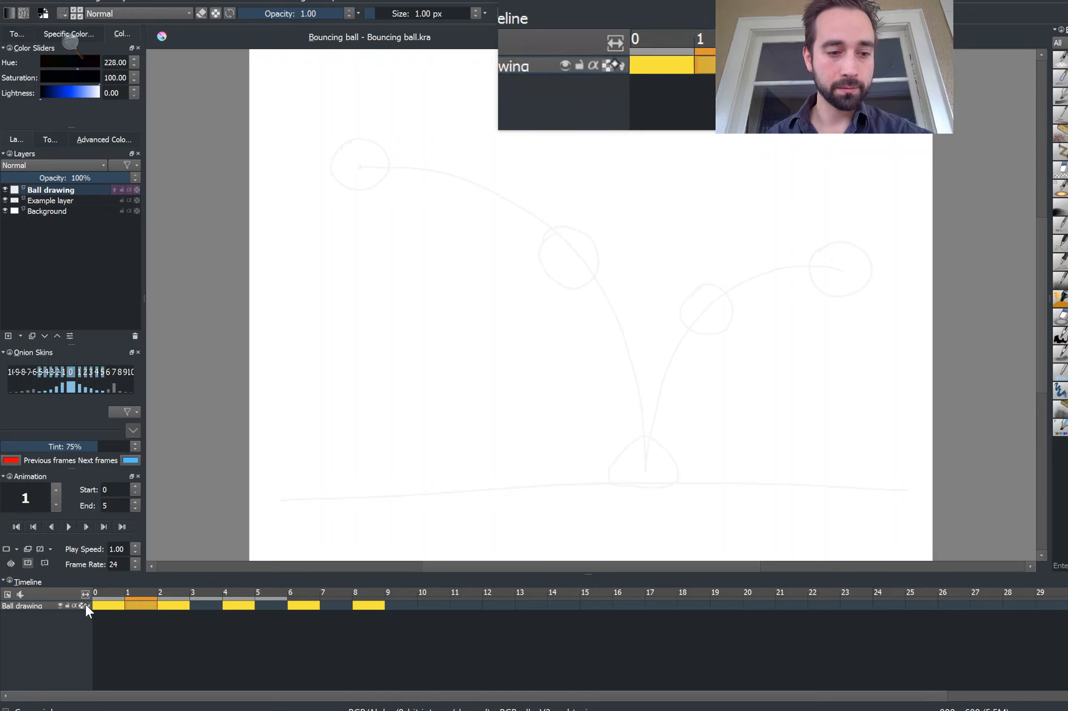
click(88, 606)
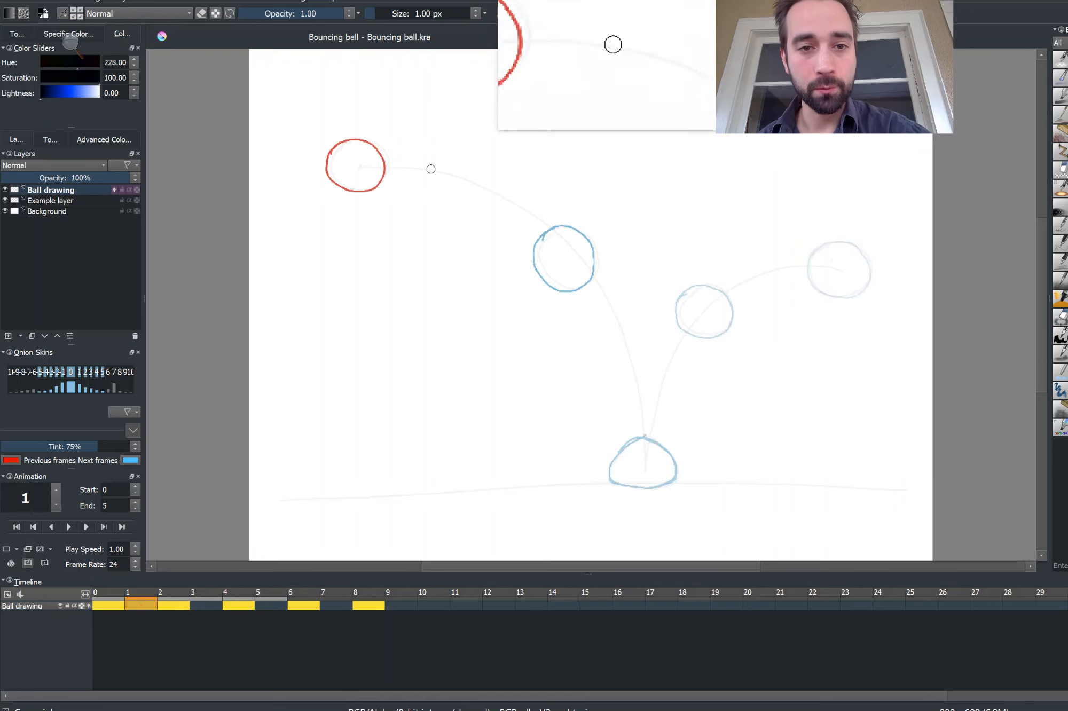
Step: Draw a round in-between ball on frame 1 and a tall stretched ball on frame 3 along the falling arc
mouse_move(429, 183)
mouse_down()
mouse_move(470, 166)
mouse_move(496, 194)
mouse_move(492, 223)
mouse_move(466, 235)
mouse_move(432, 213)
mouse_move(430, 179)
mouse_move(461, 167)
mouse_move(488, 185)
mouse_move(467, 222)
mouse_move(447, 220)
mouse_move(433, 178)
mouse_up()
key(ctrl+z)
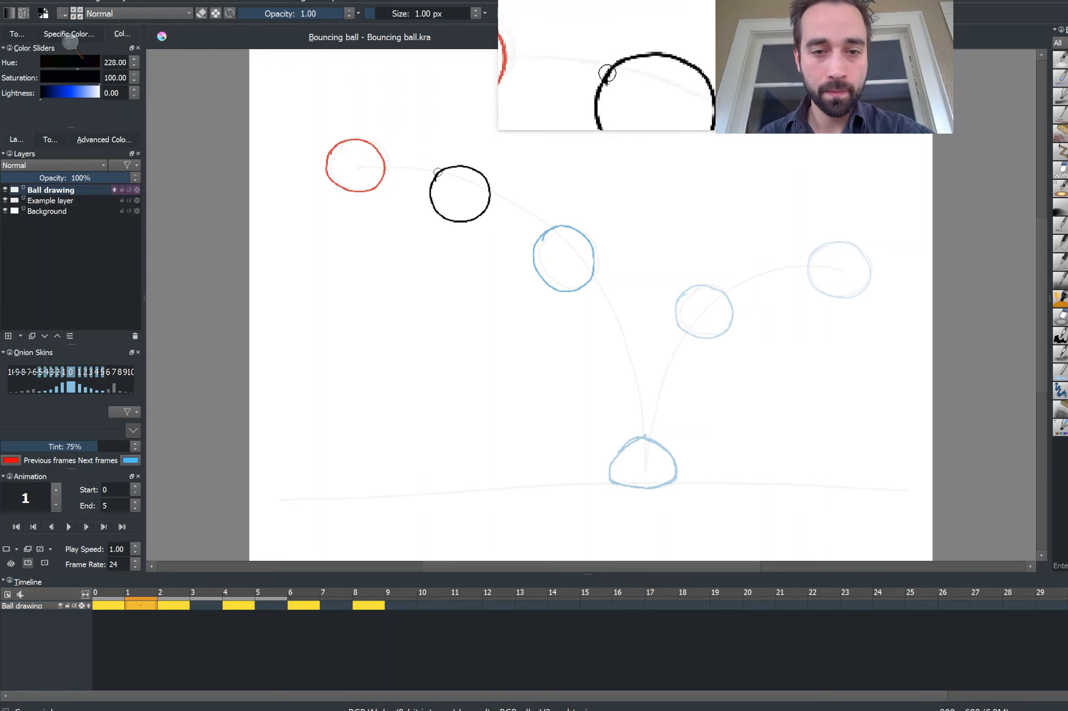
key(Right)
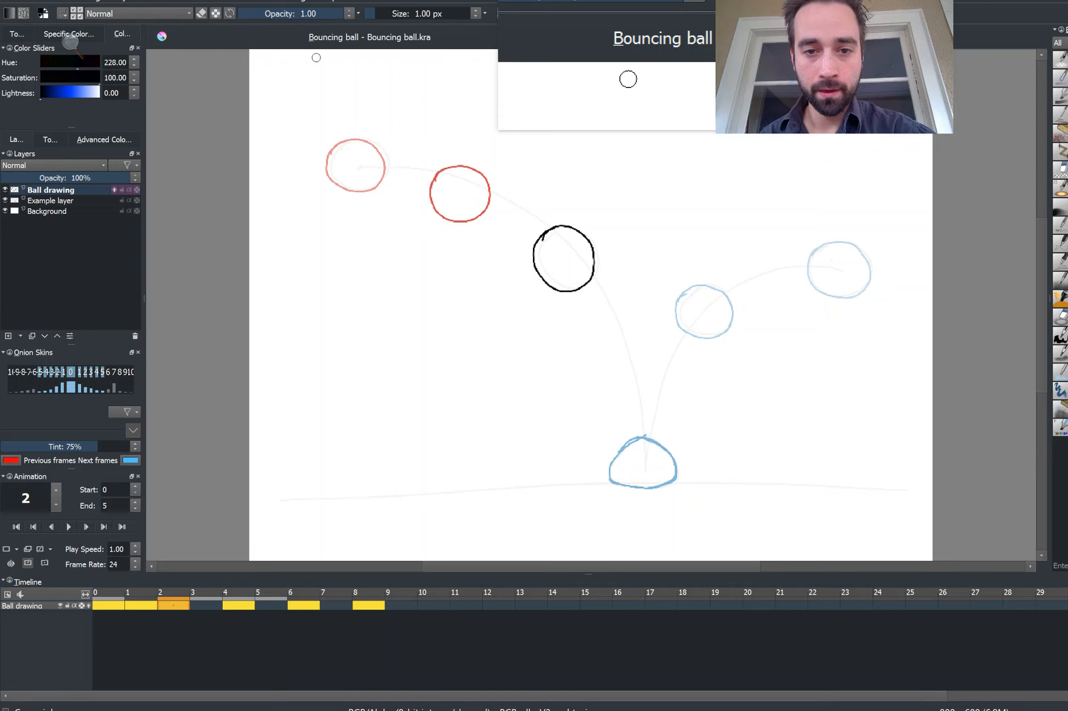
key(Right)
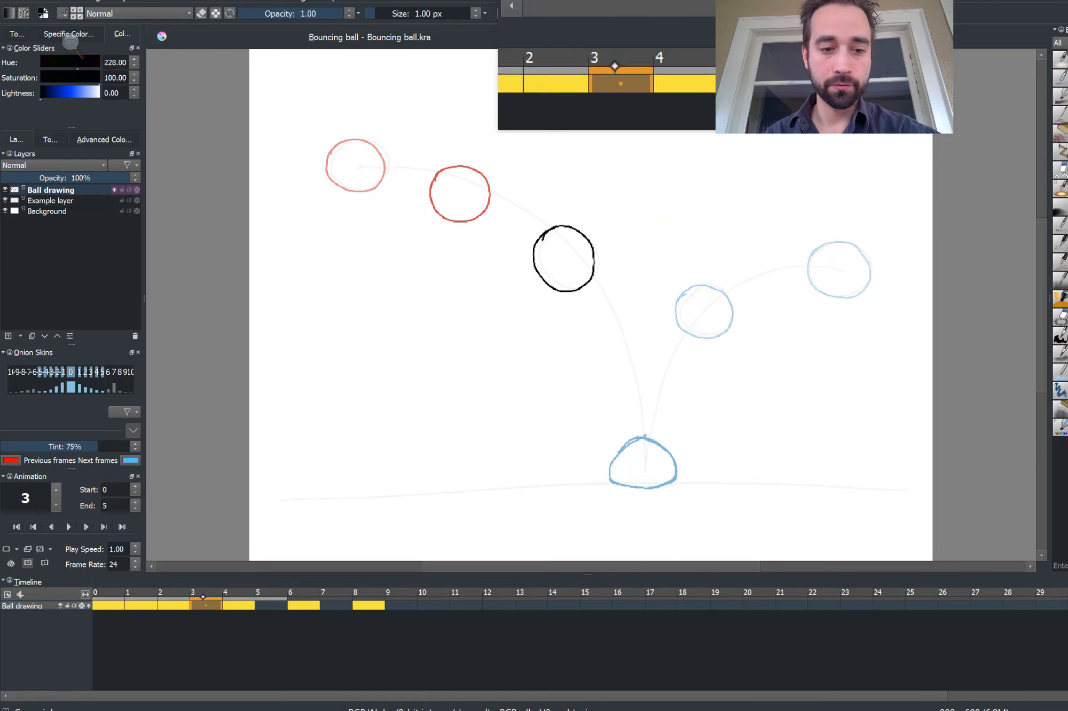
click(217, 593)
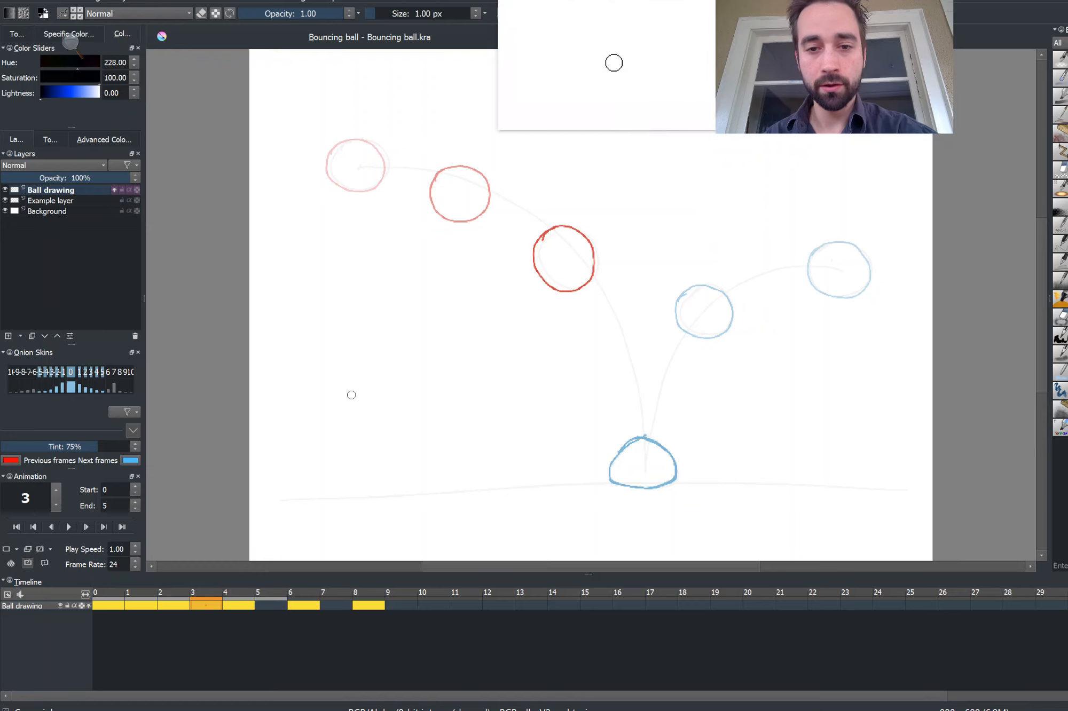
mouse_move(590, 332)
mouse_down()
mouse_move(630, 335)
mouse_move(632, 395)
mouse_move(604, 379)
mouse_move(592, 326)
mouse_up()
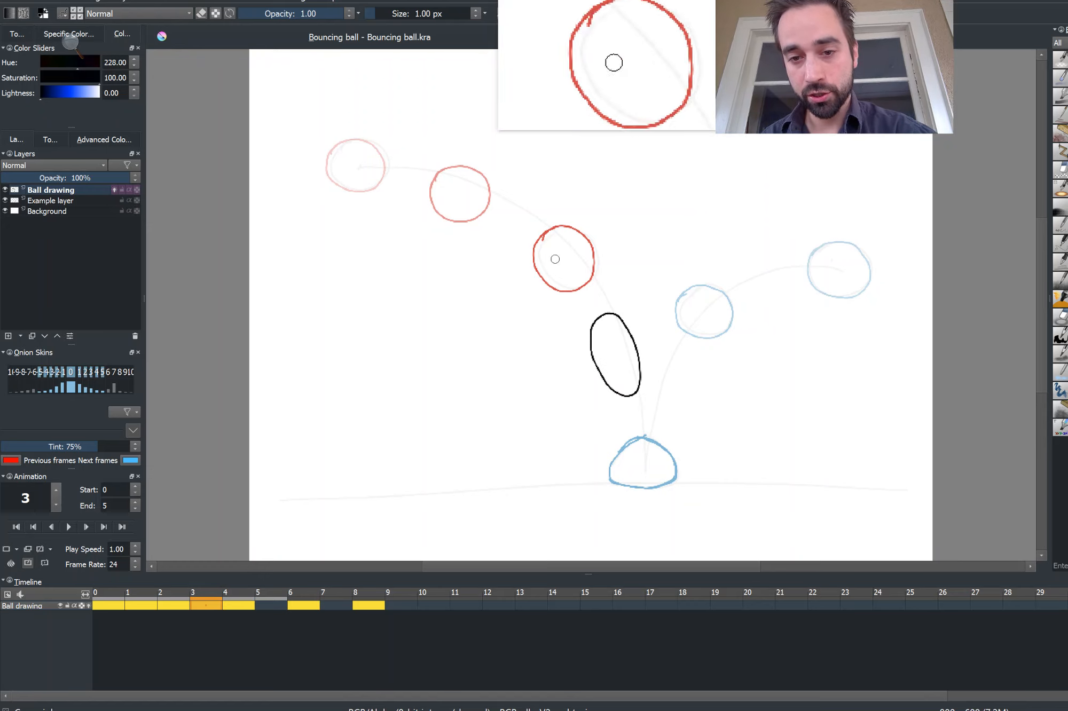
Step: Draw a tall stretched ball on frame 5 and a round ball on frame 7 along the rebound arc
click(271, 605)
mouse_move(675, 346)
mouse_down()
mouse_move(651, 396)
mouse_move(674, 347)
mouse_move(681, 410)
mouse_move(644, 395)
mouse_move(655, 359)
mouse_up()
key(ctrl+z)
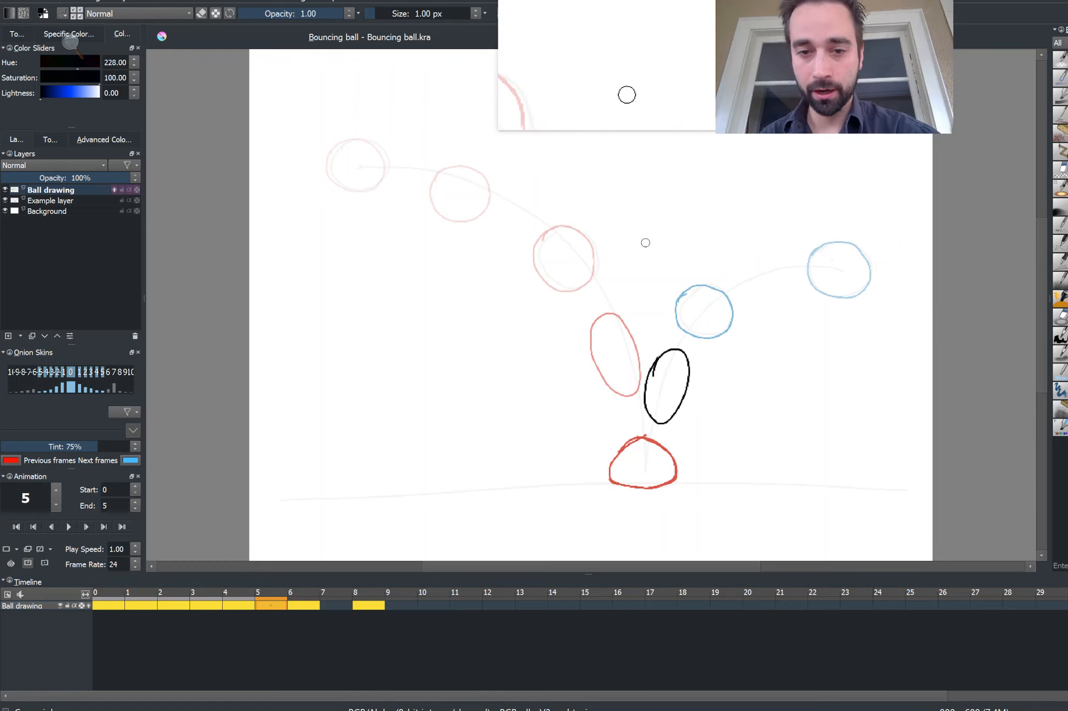
key(Right)
key(Right)
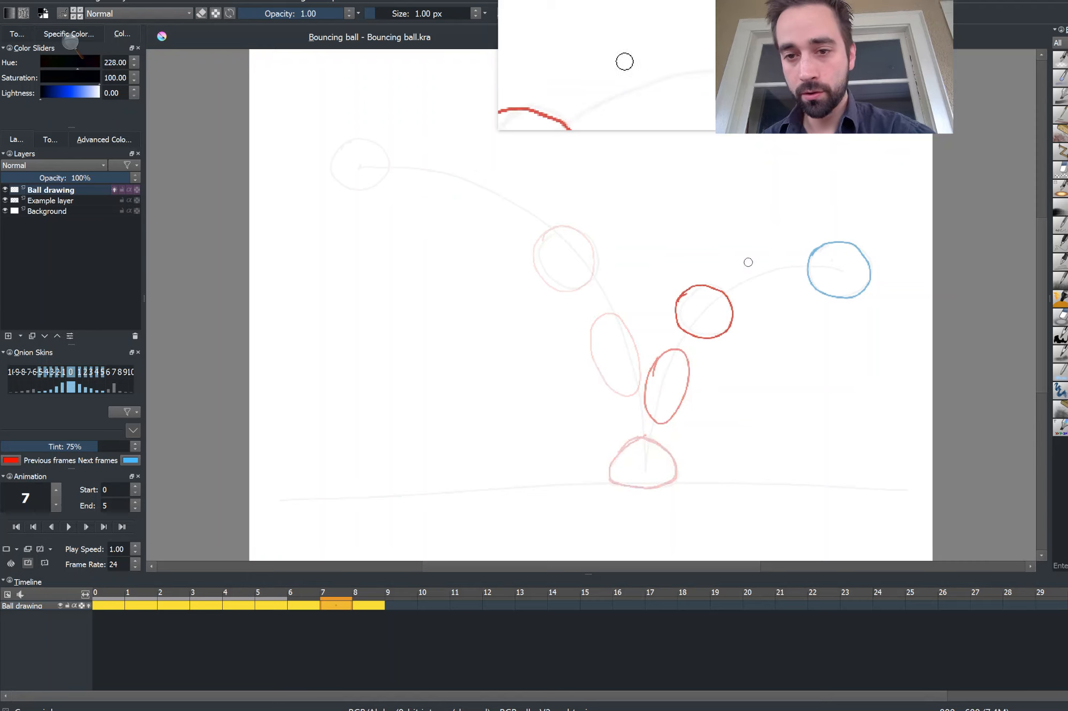
mouse_move(748, 259)
mouse_down()
mouse_move(787, 263)
mouse_move(789, 289)
mouse_move(753, 296)
mouse_move(748, 258)
mouse_up()
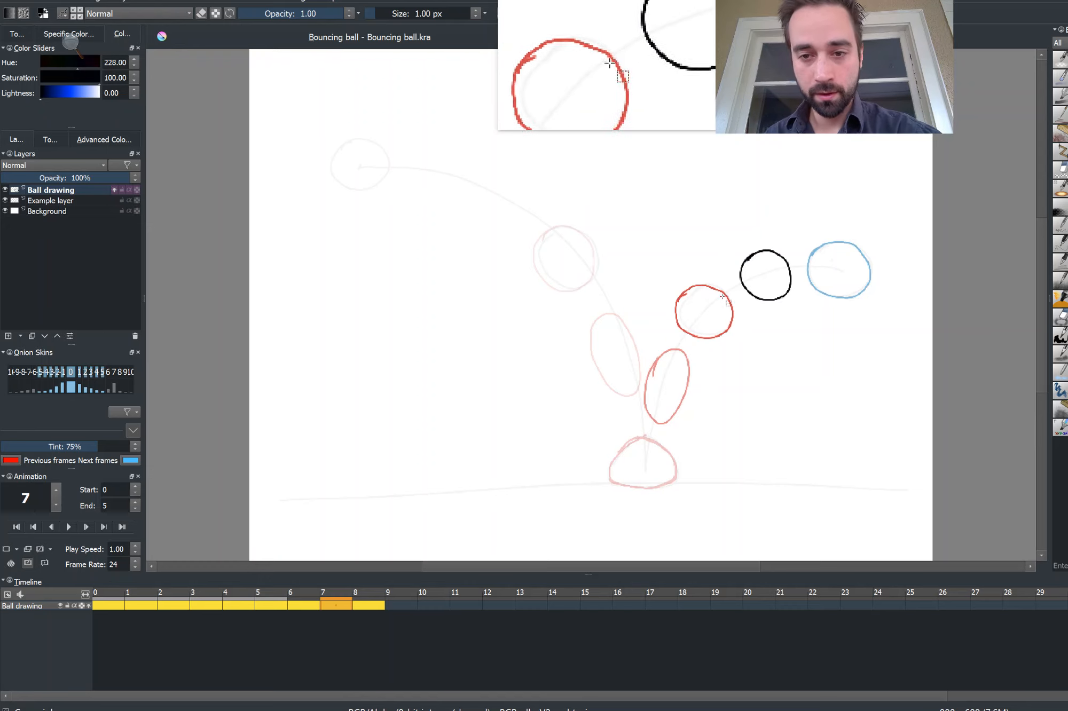
Step: Transform the ball on frame 7 to enlarge it slightly, closer to the size of its neighbours
key(ctrl)
key(ctrl+t)
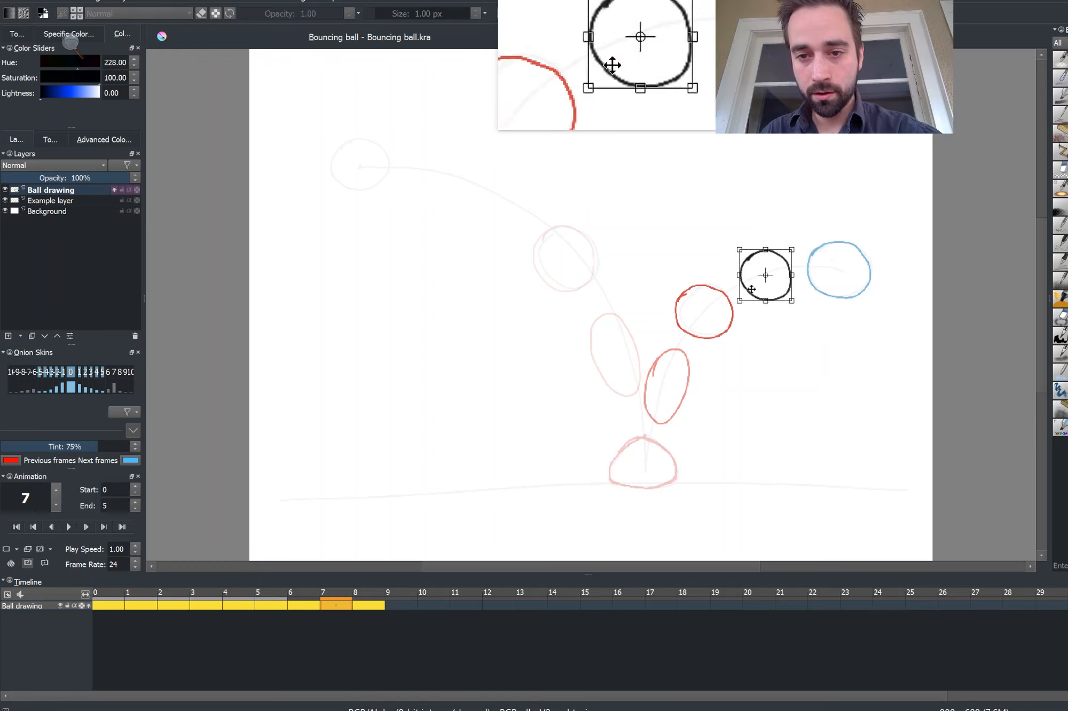
drag(739, 303, 739, 247)
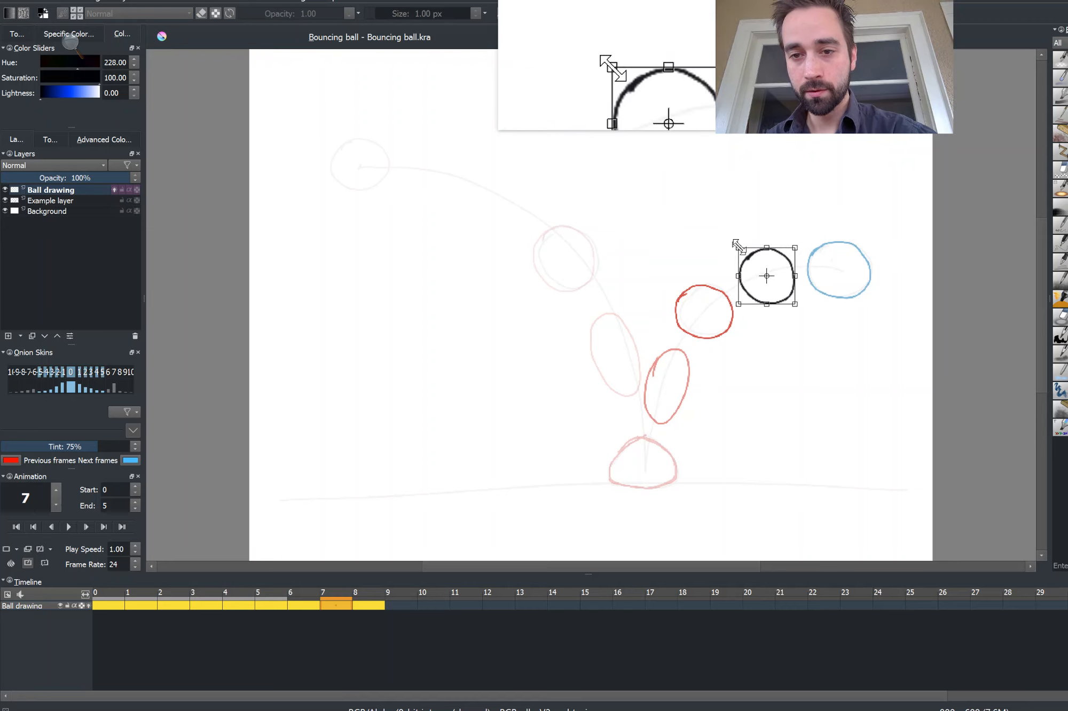
key(Return)
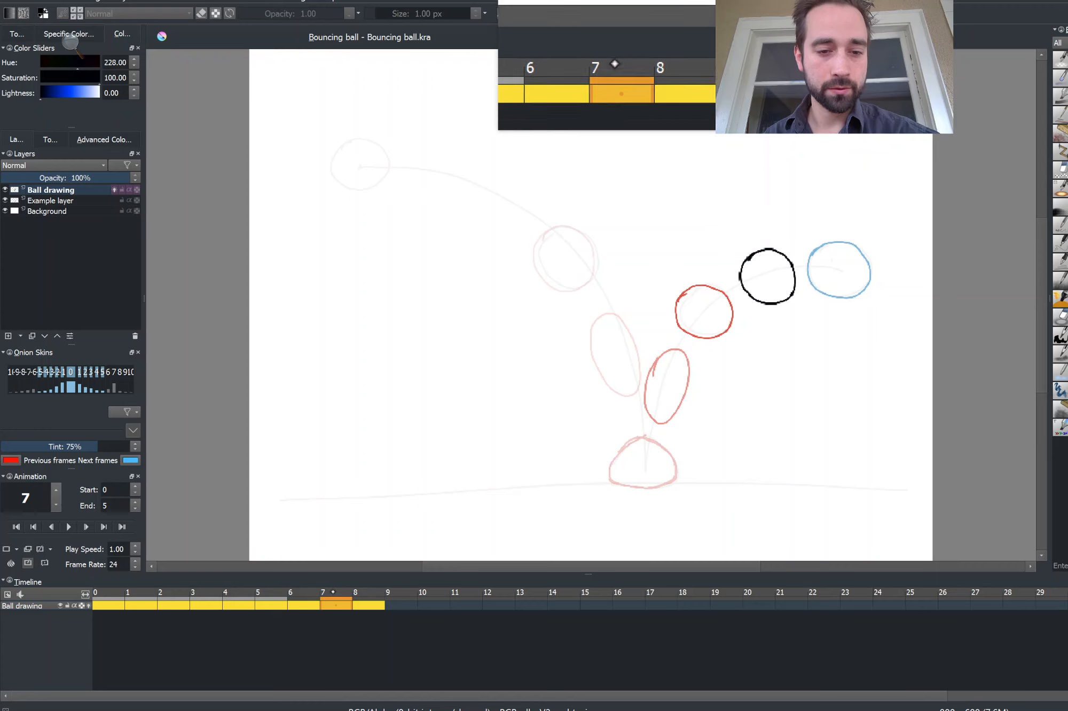
Step: Scrub the timeline from frame 7 back to frame 0 to check the ball's motion
drag(333, 591, 79, 605)
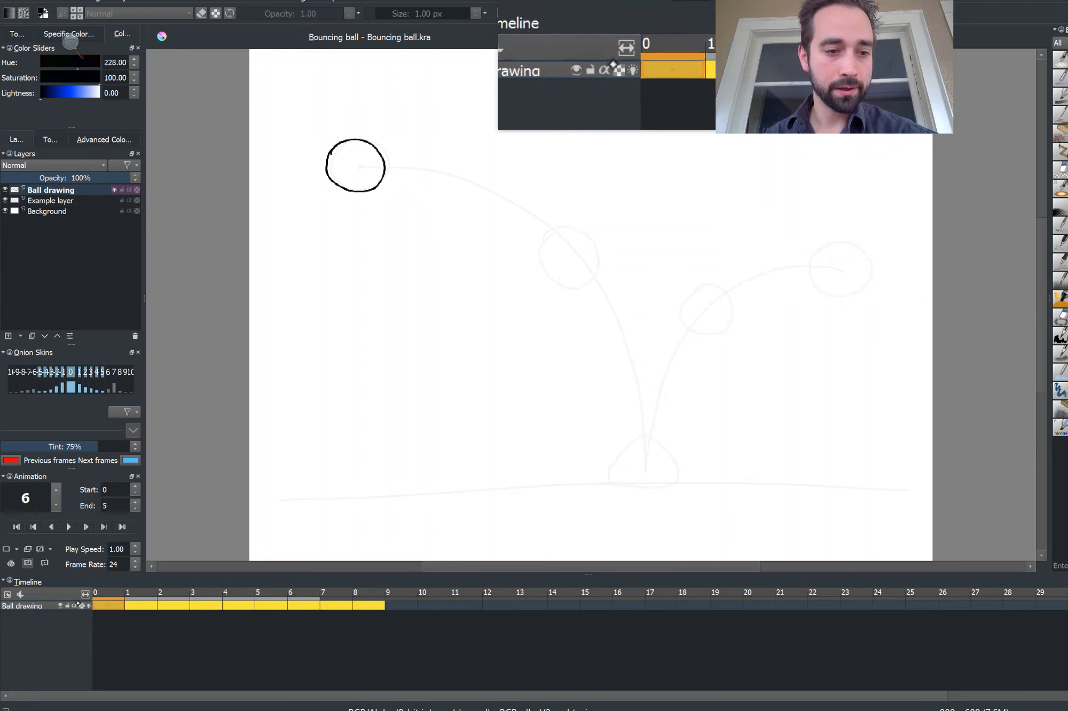
Step: Set the animation's end frame to 9 and play back the complete bounce from frame 0
click(79, 605)
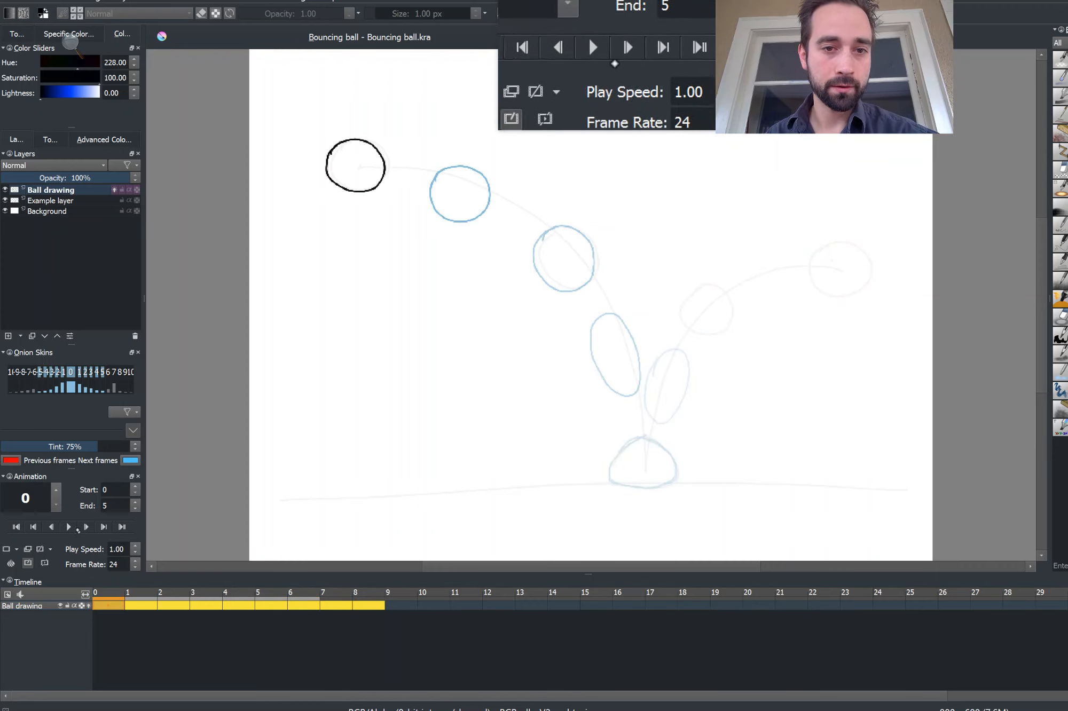
click(69, 527)
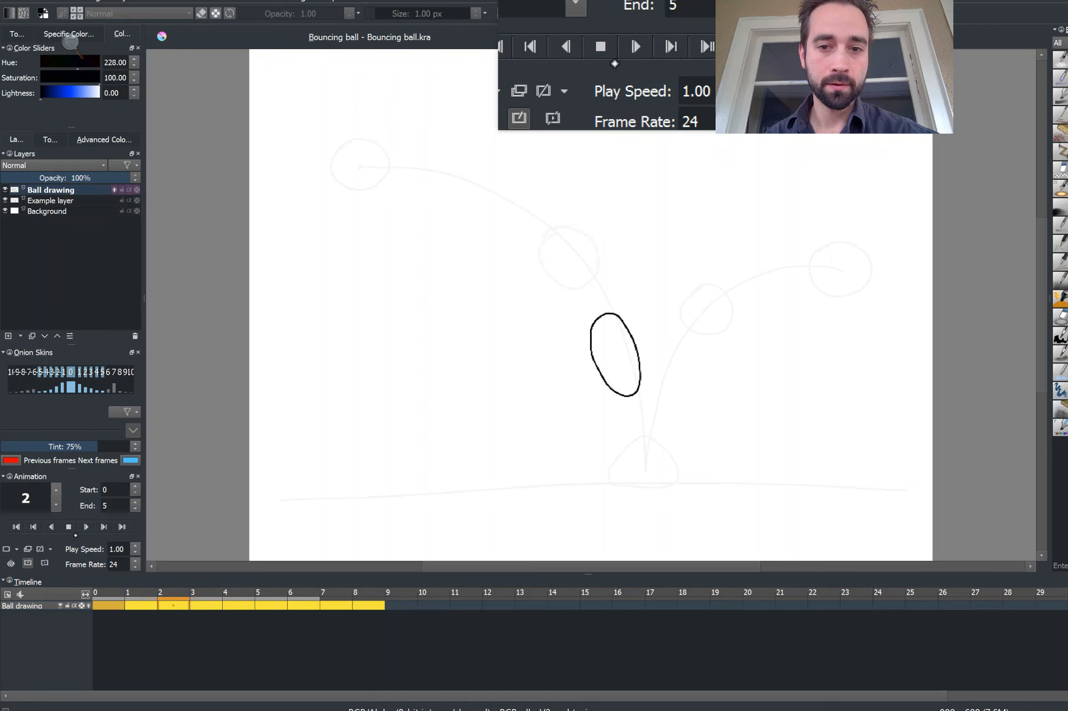
click(68, 527)
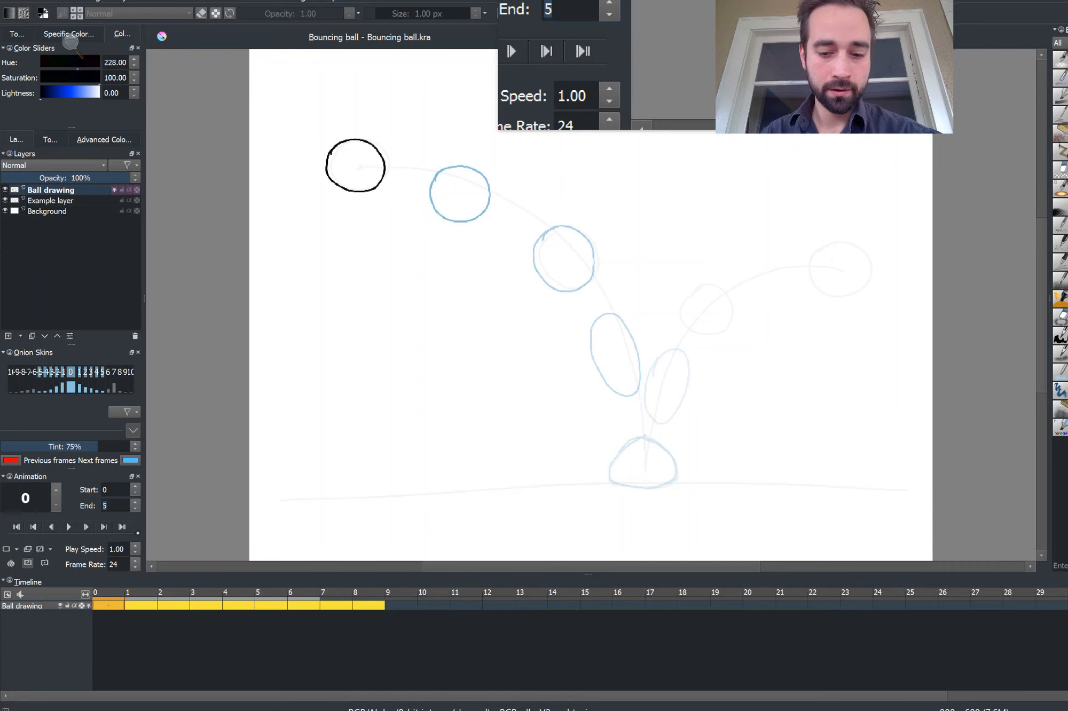
click(68, 527)
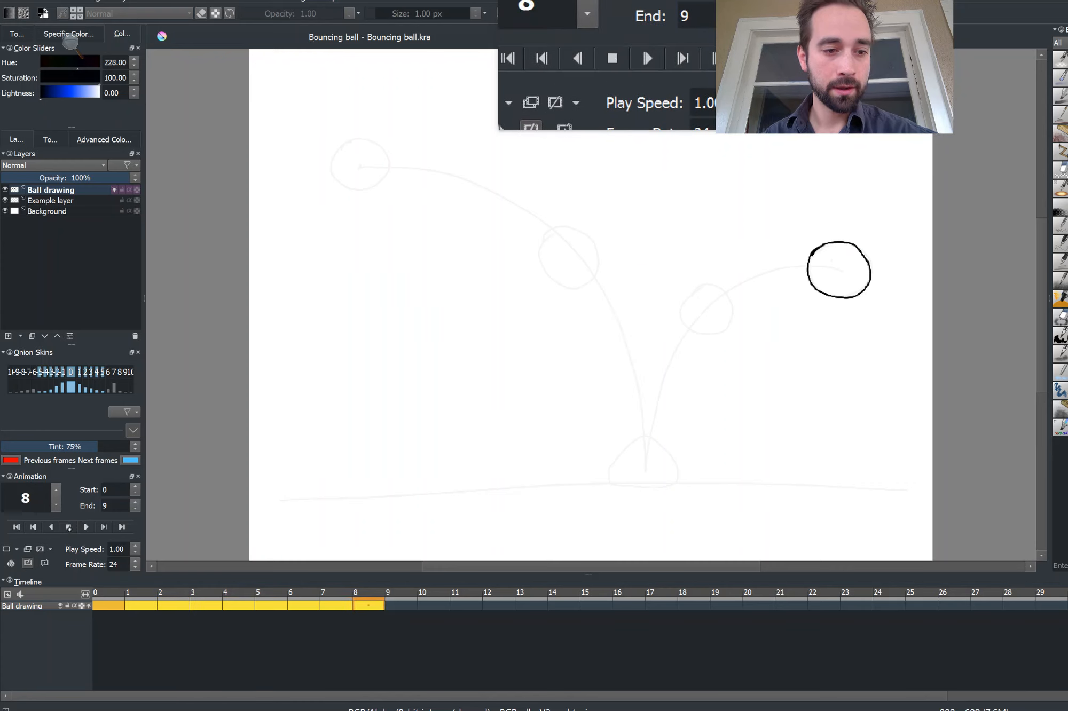
click(68, 527)
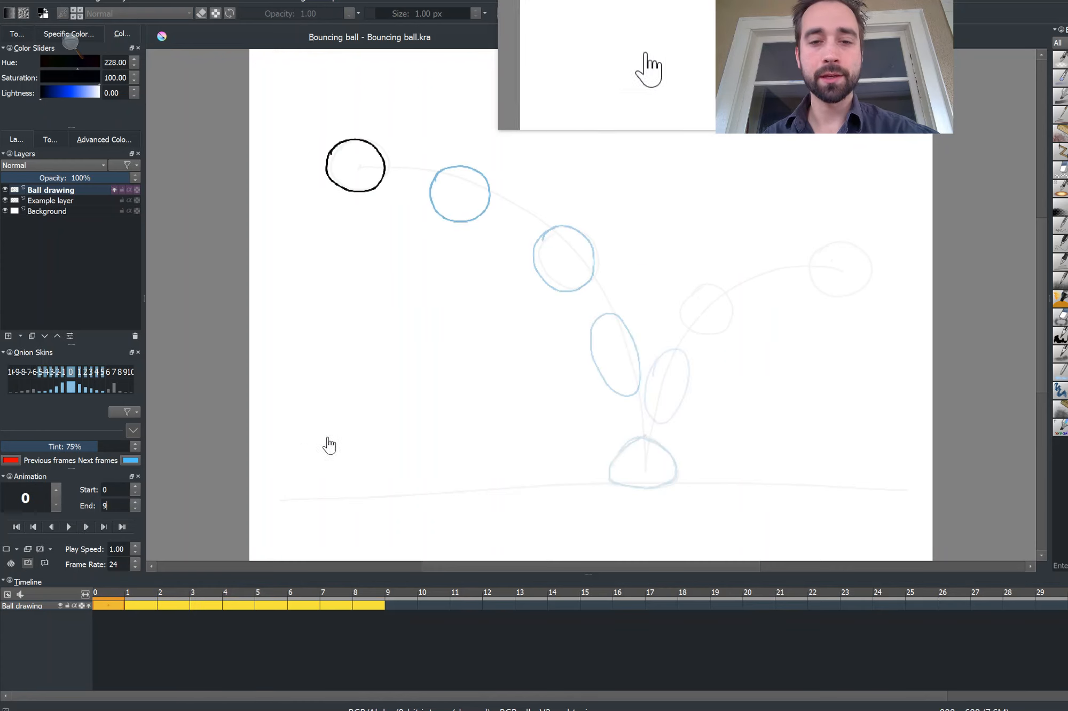
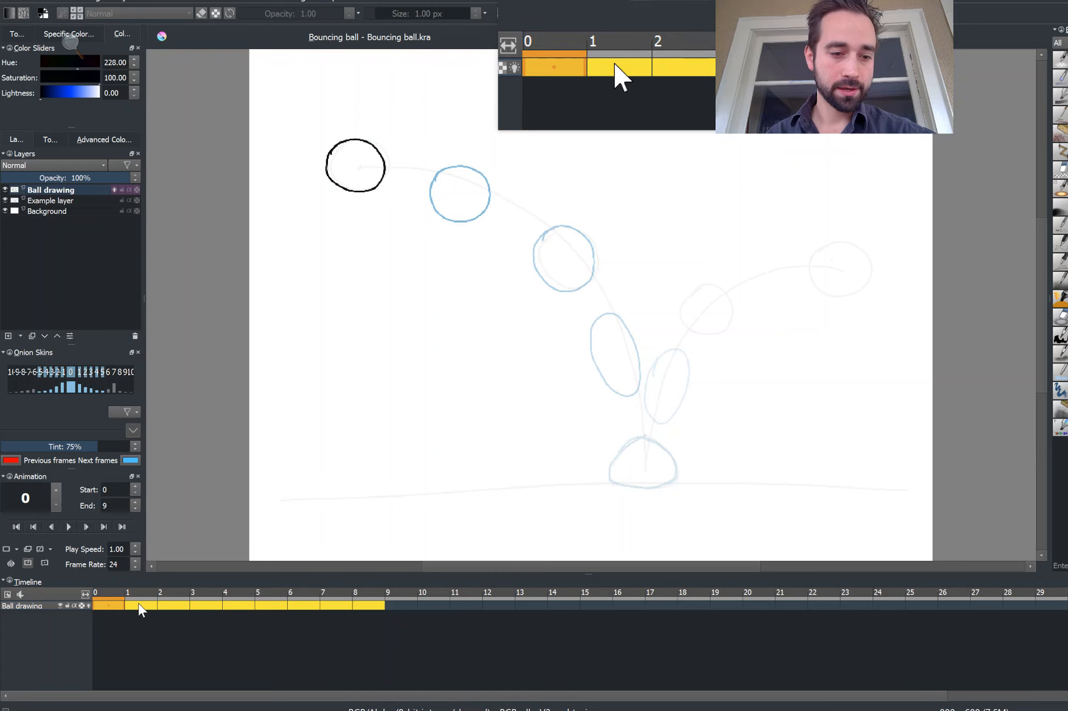
Step: Shift the Ball drawing keyframes along the timeline so the second and third drawings sit on frames 2 and 4
drag(138, 611, 171, 609)
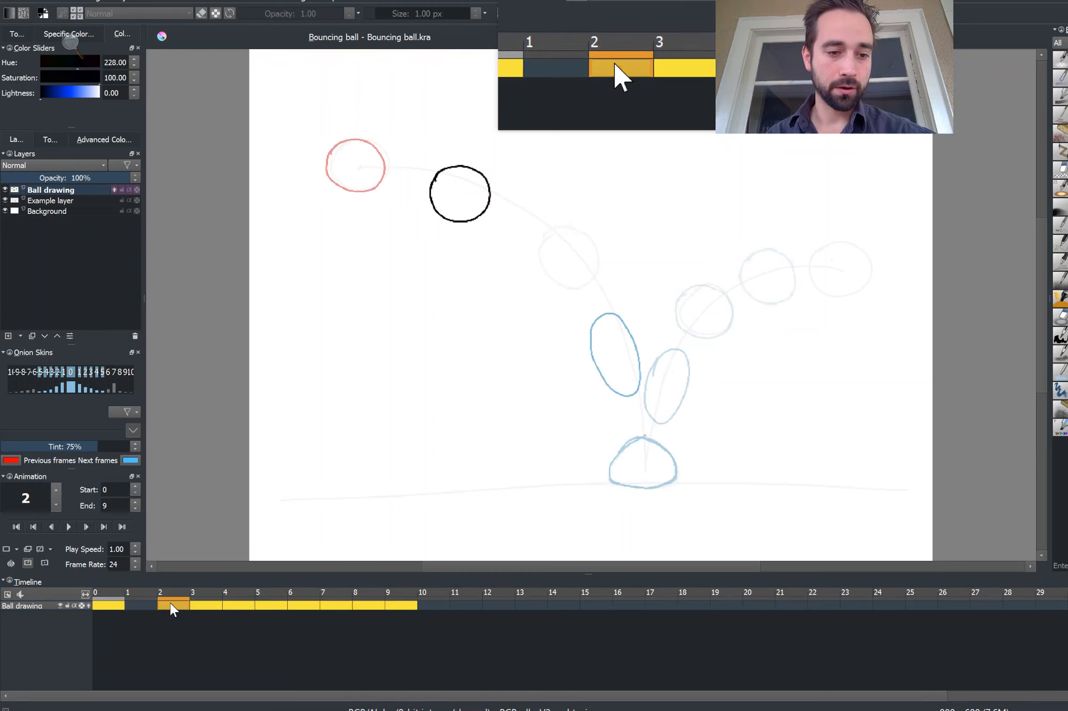
click(205, 602)
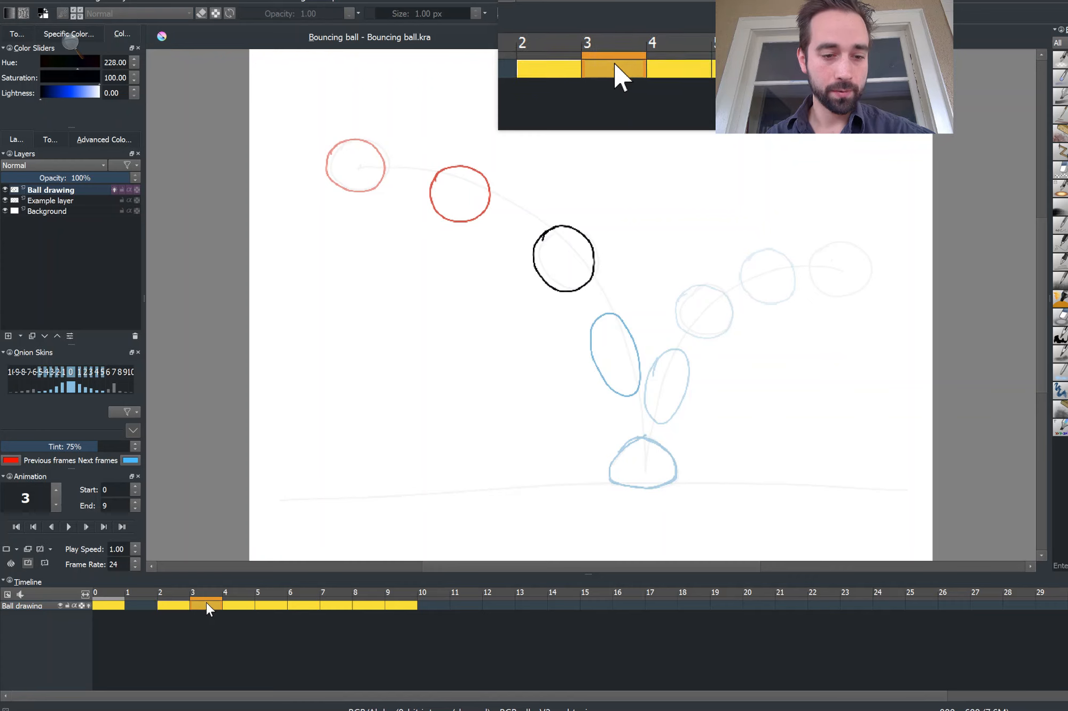
drag(206, 603, 241, 600)
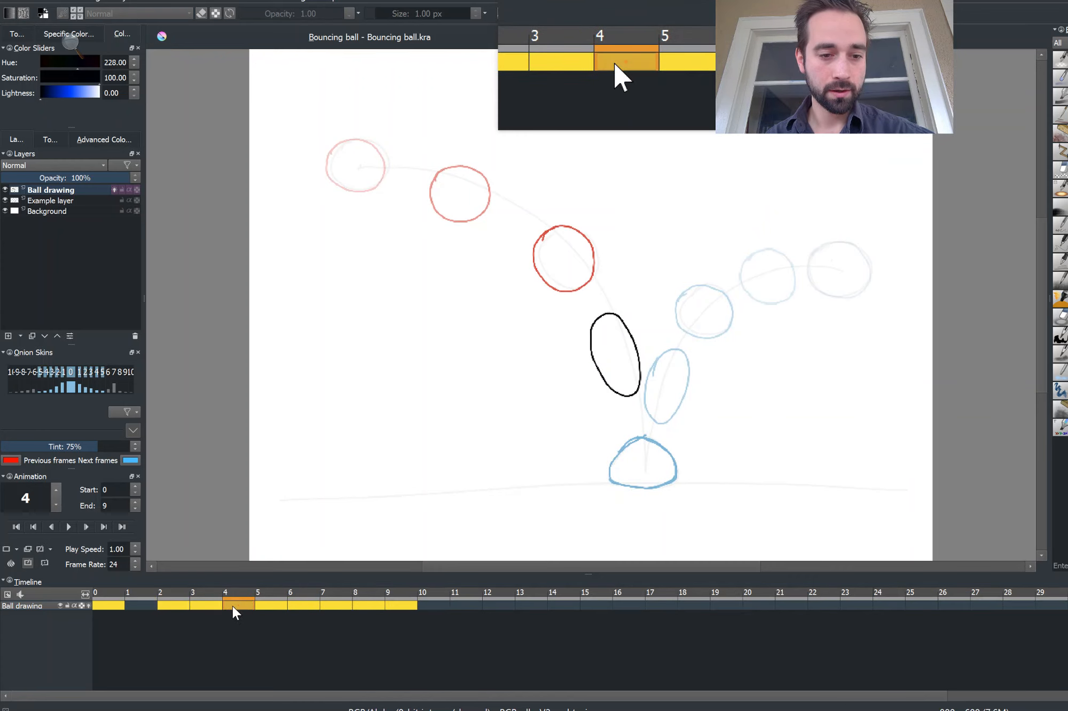
mouse_move(232, 606)
mouse_down()
mouse_move(245, 608)
mouse_move(205, 603)
mouse_move(235, 603)
mouse_up()
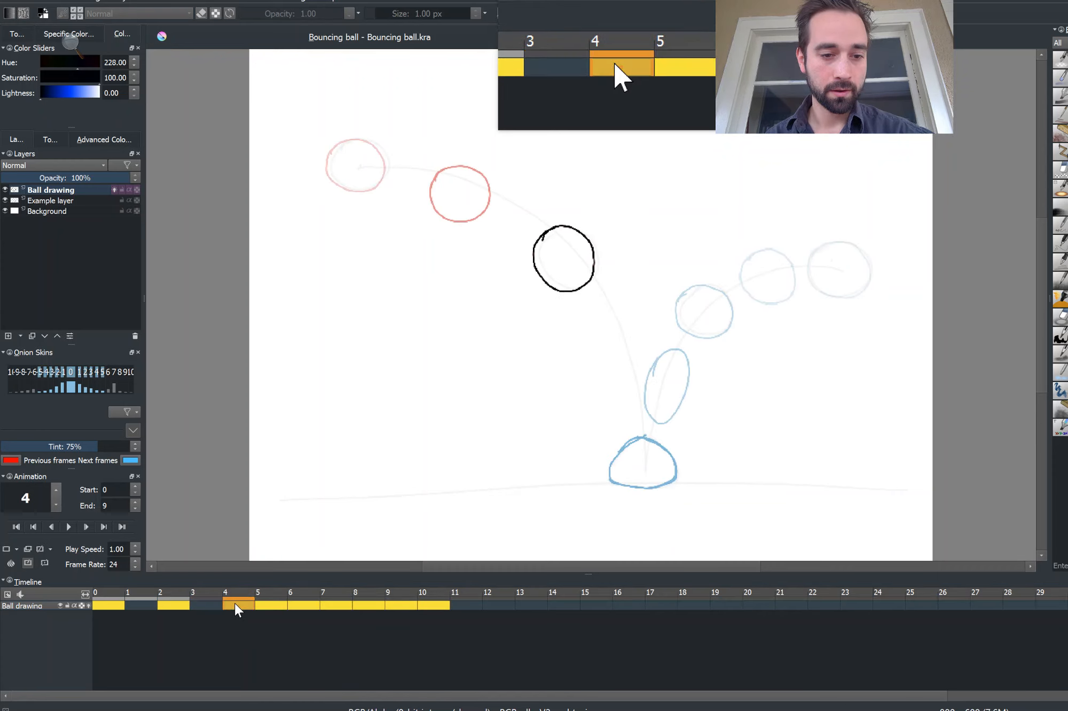
Step: Space out the last three rebound keyframes onto frames 9, 11 and 13, leaving one empty frame before each
click(277, 604)
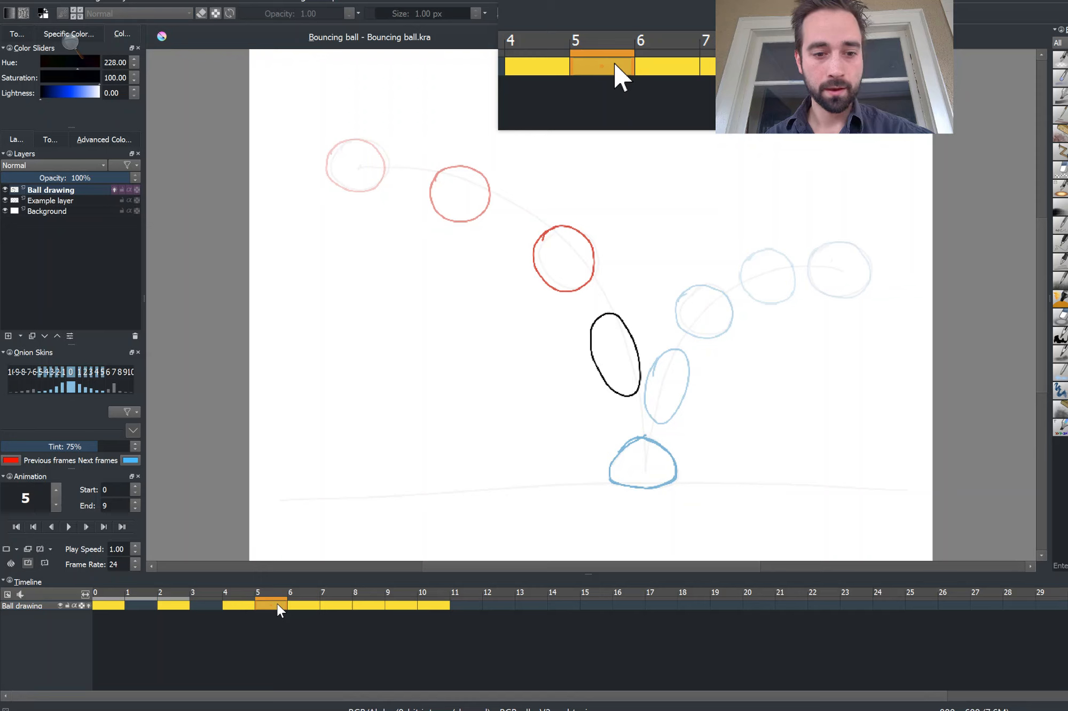
click(305, 602)
click(336, 604)
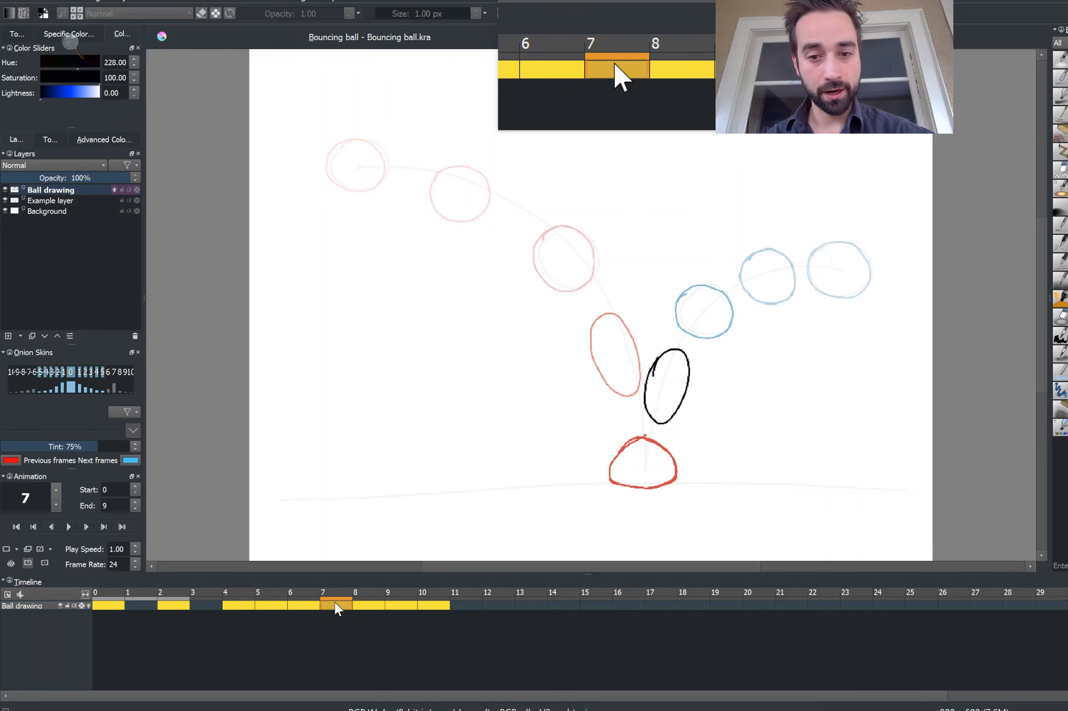
click(362, 599)
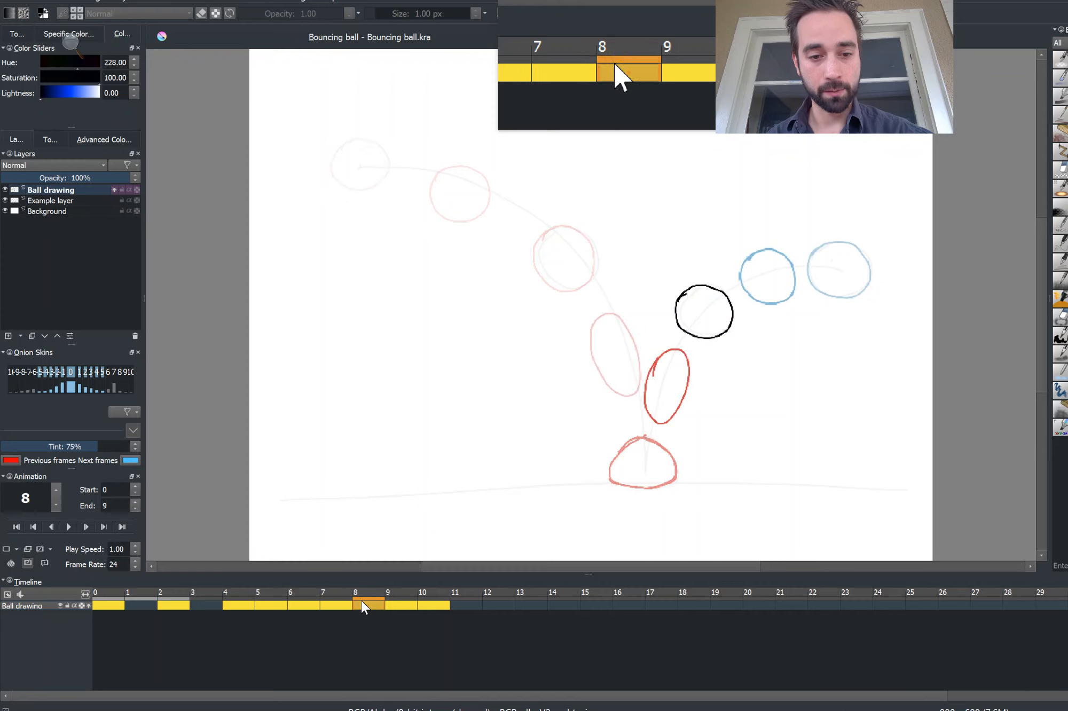
drag(361, 601, 453, 602)
click(424, 601)
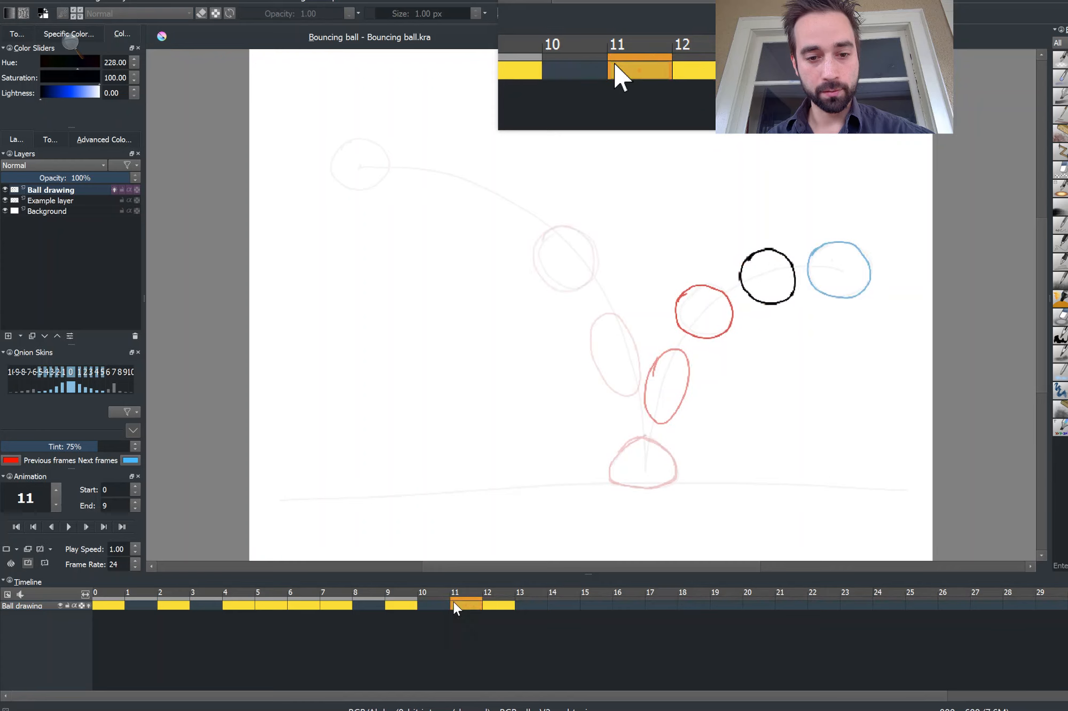
click(490, 606)
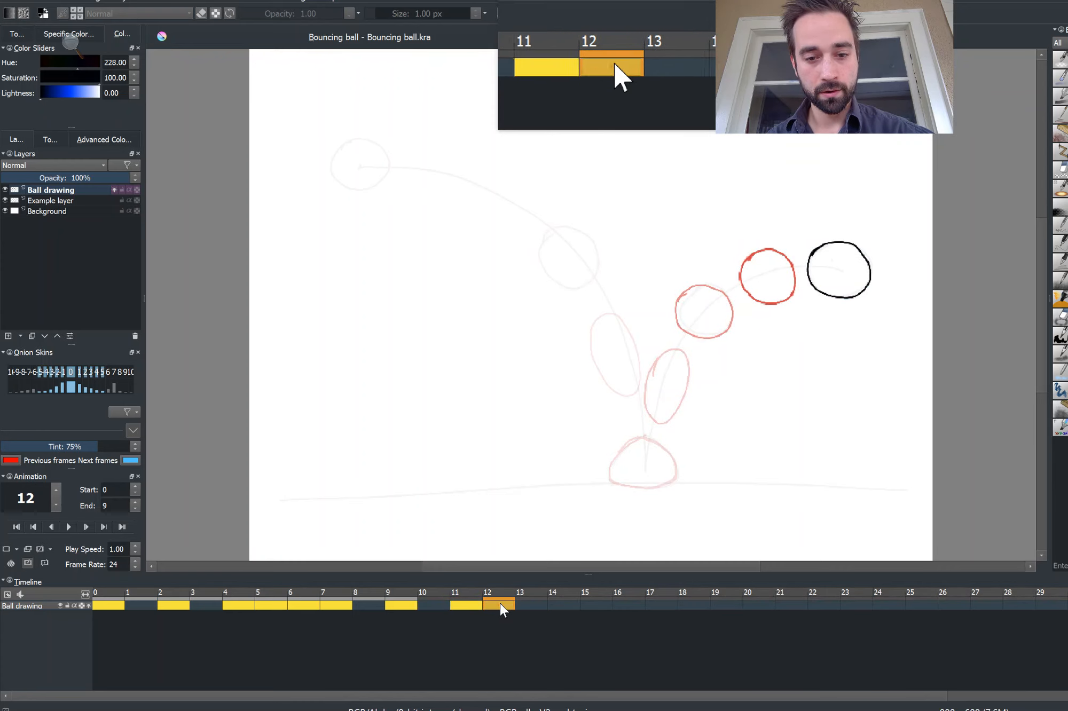
drag(500, 603, 522, 604)
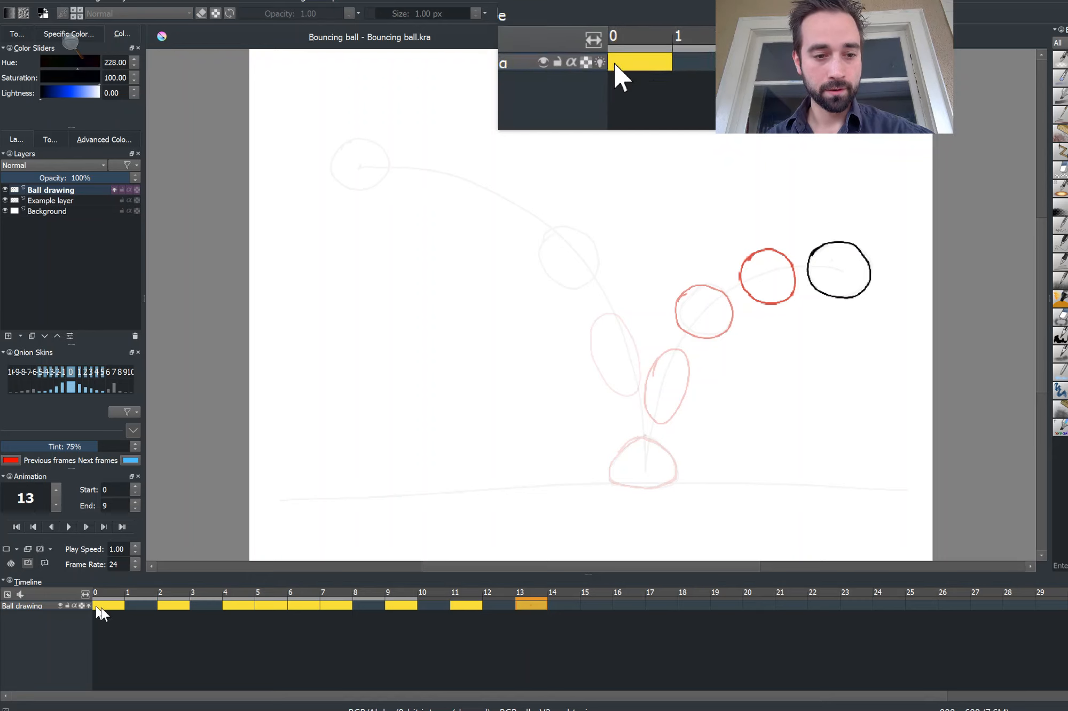
Step: Add a new blank frame at frame 10 of the Ball drawing layer, between the rebound drawings on frames 9 and 11
right_click(134, 607)
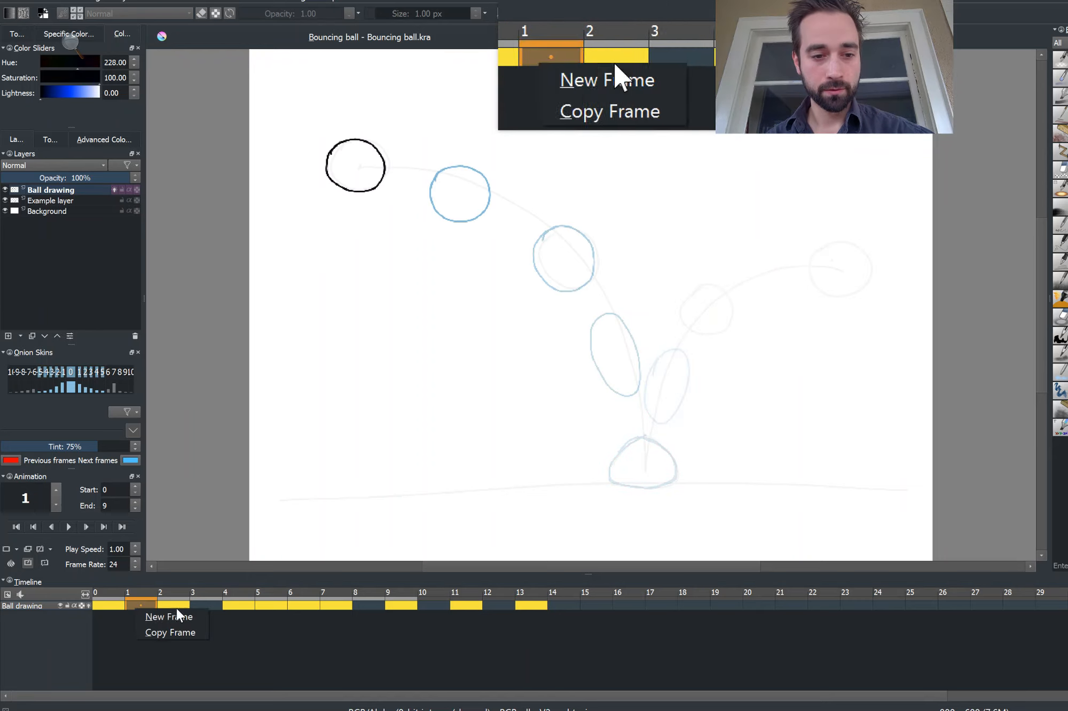
right_click(216, 606)
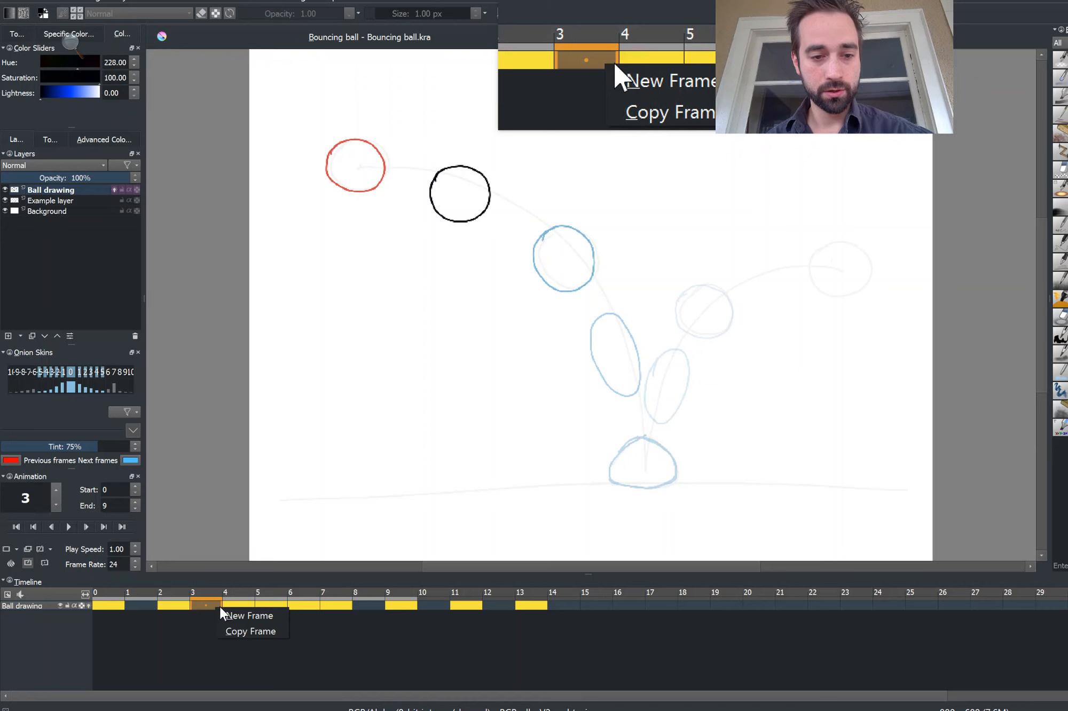
right_click(372, 601)
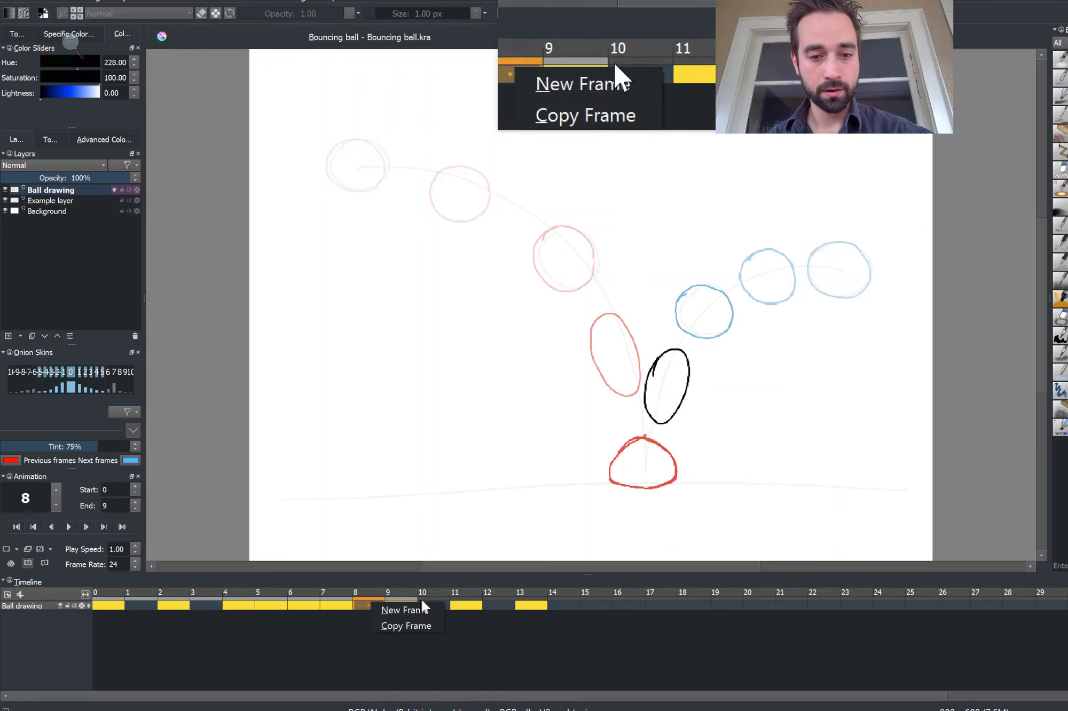
right_click(439, 600)
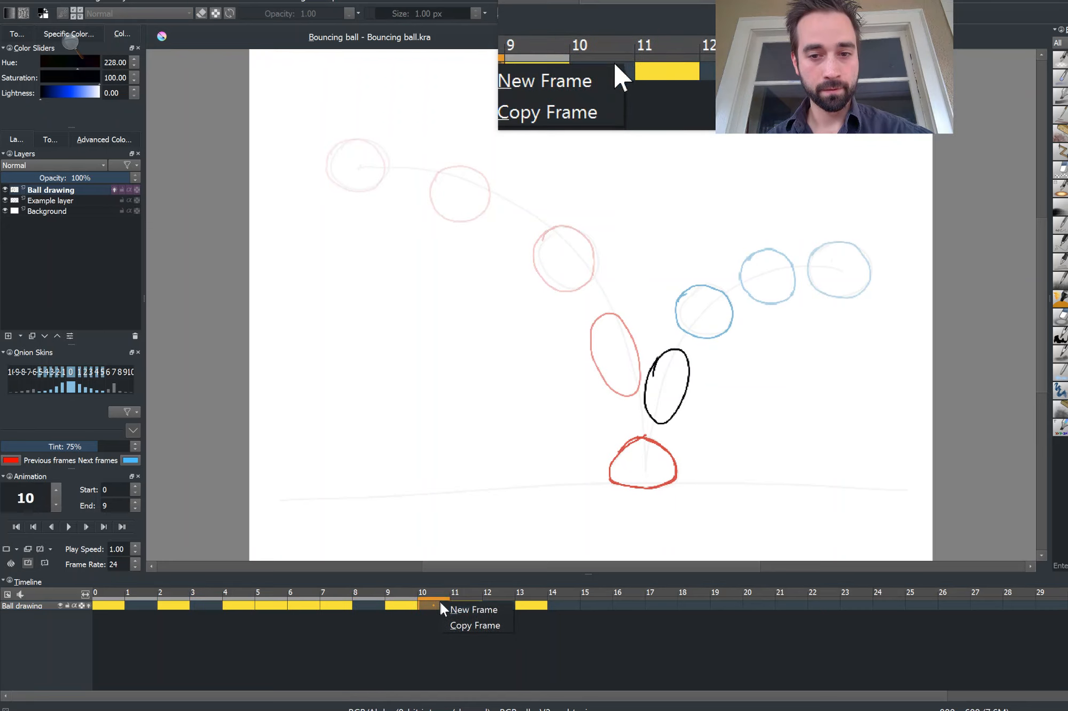
click(506, 607)
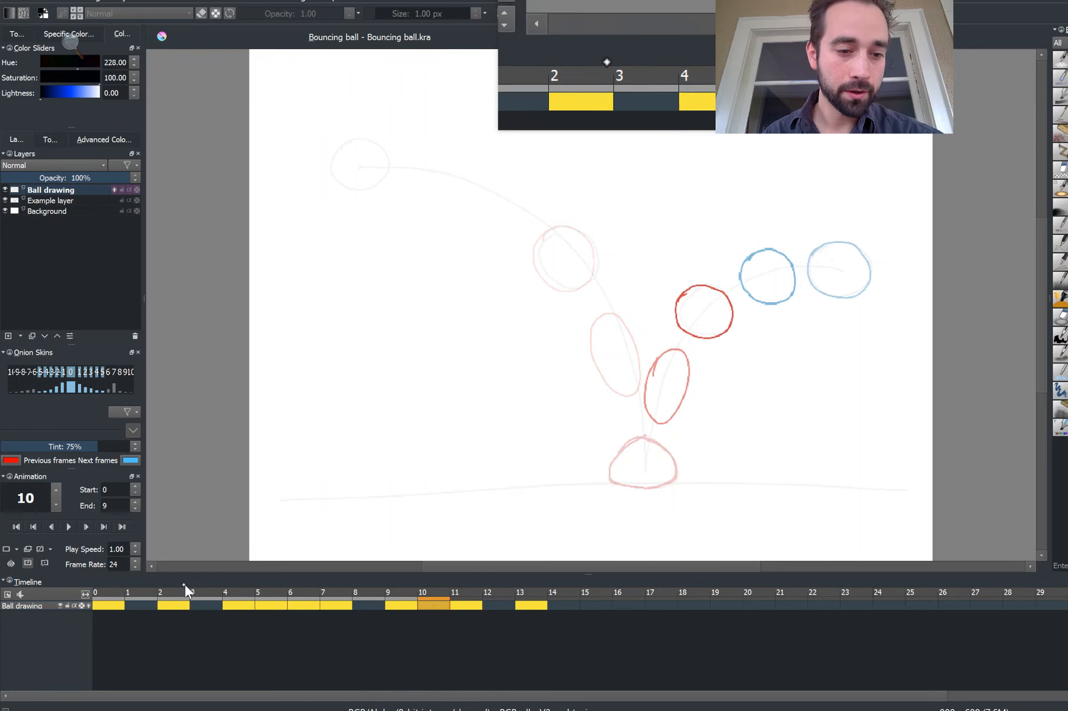
Step: Draw round in-between balls on new frames 1 and 3, each midway between its neighbouring drawings on the falling arc
drag(158, 590, 108, 596)
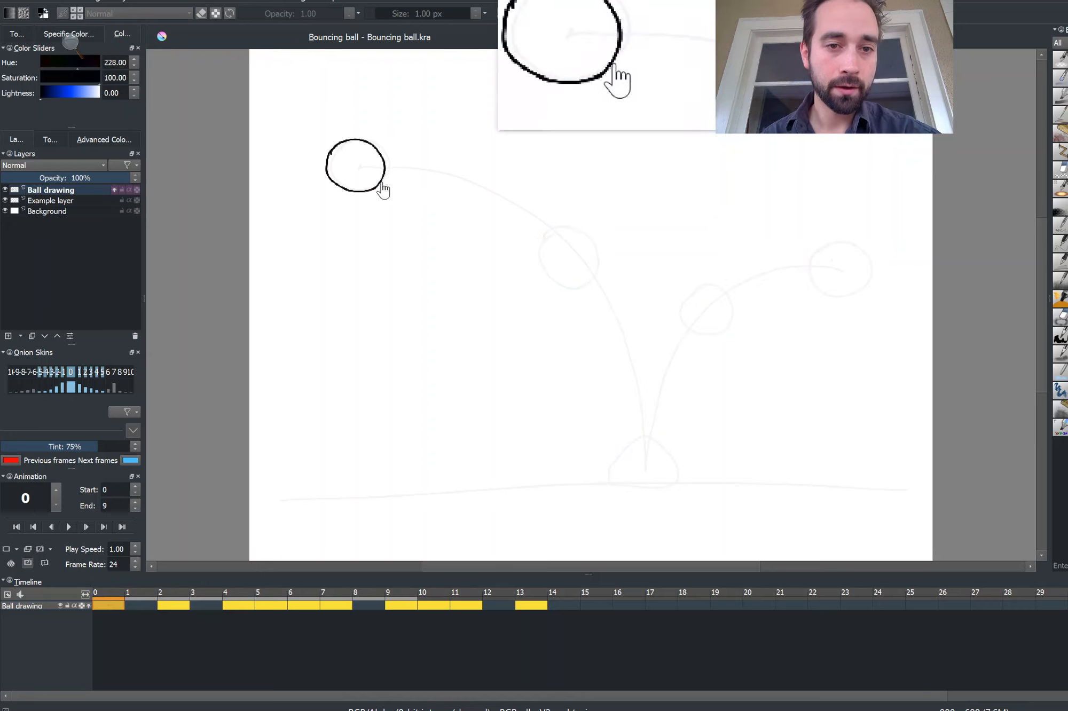
click(86, 527)
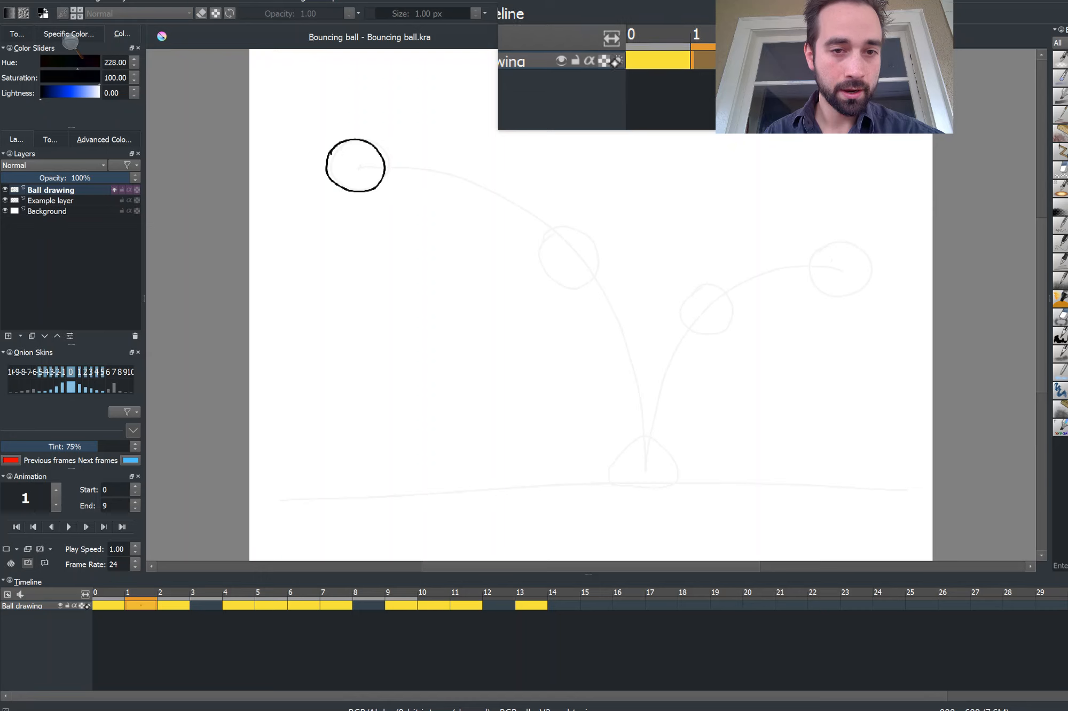
click(84, 607)
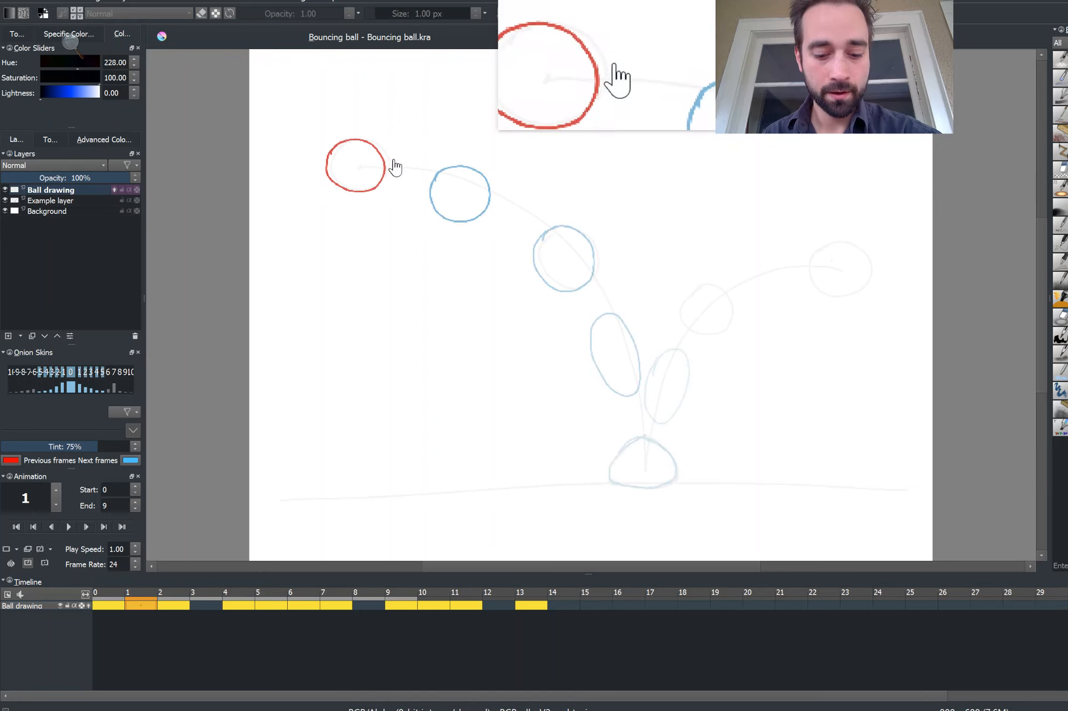
key(b)
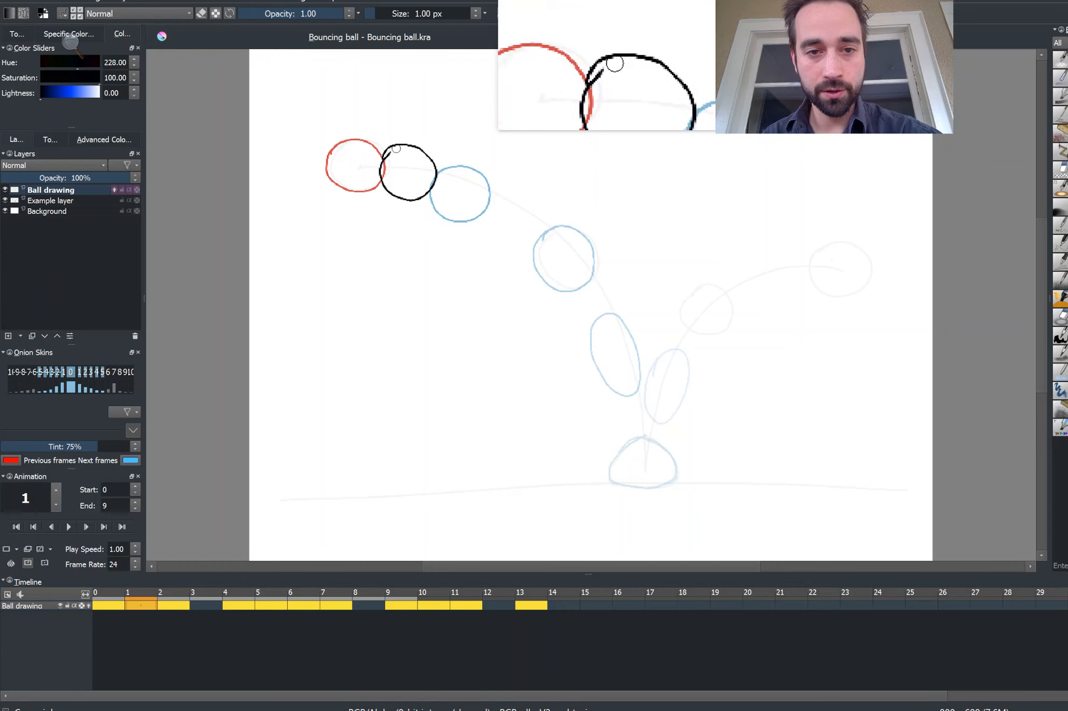
key(period)
key(period)
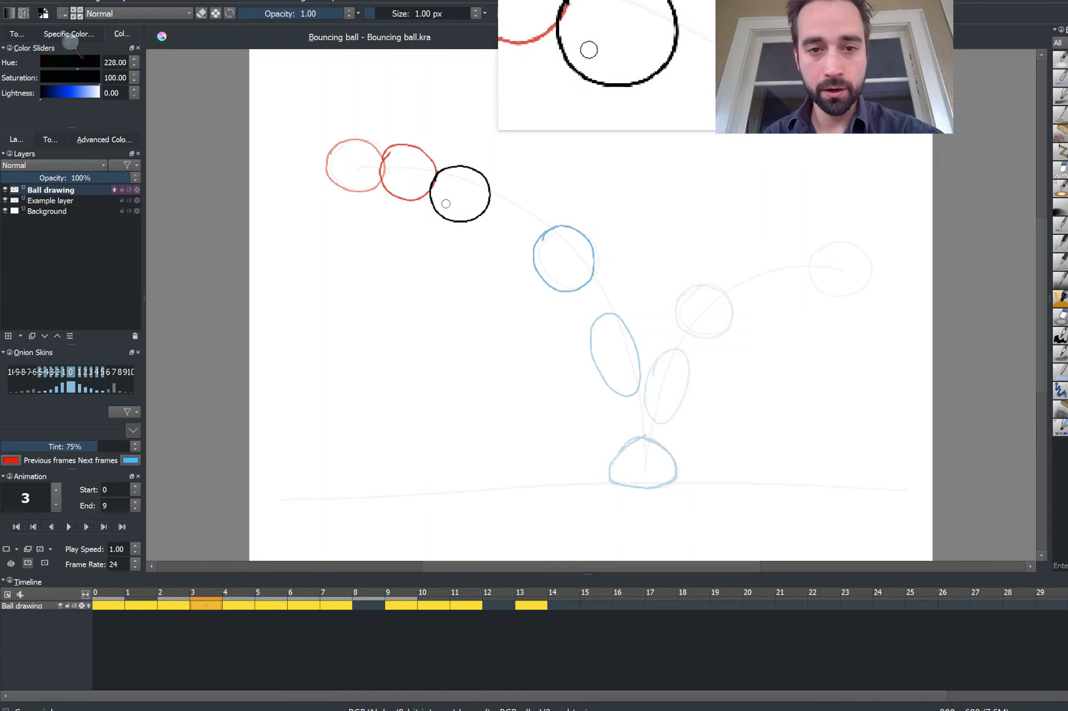
key(period)
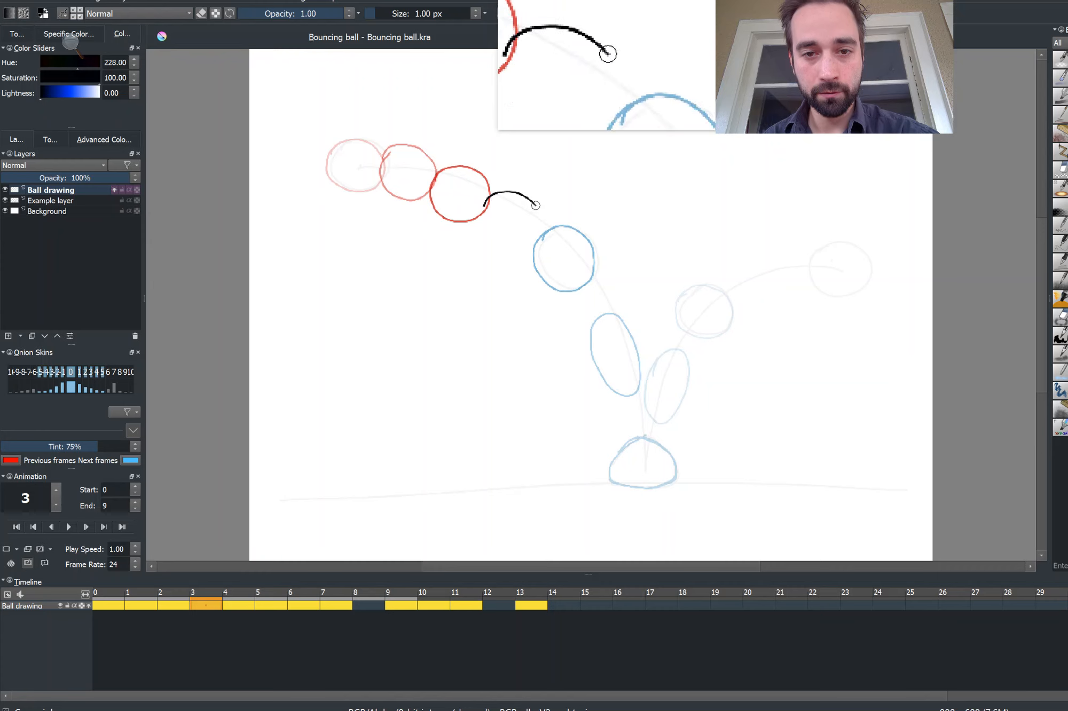
drag(511, 247, 495, 199)
Step: Shift the stretched ball on frame 5 and all following keyframes one frame later to free up frame 5
key(period)
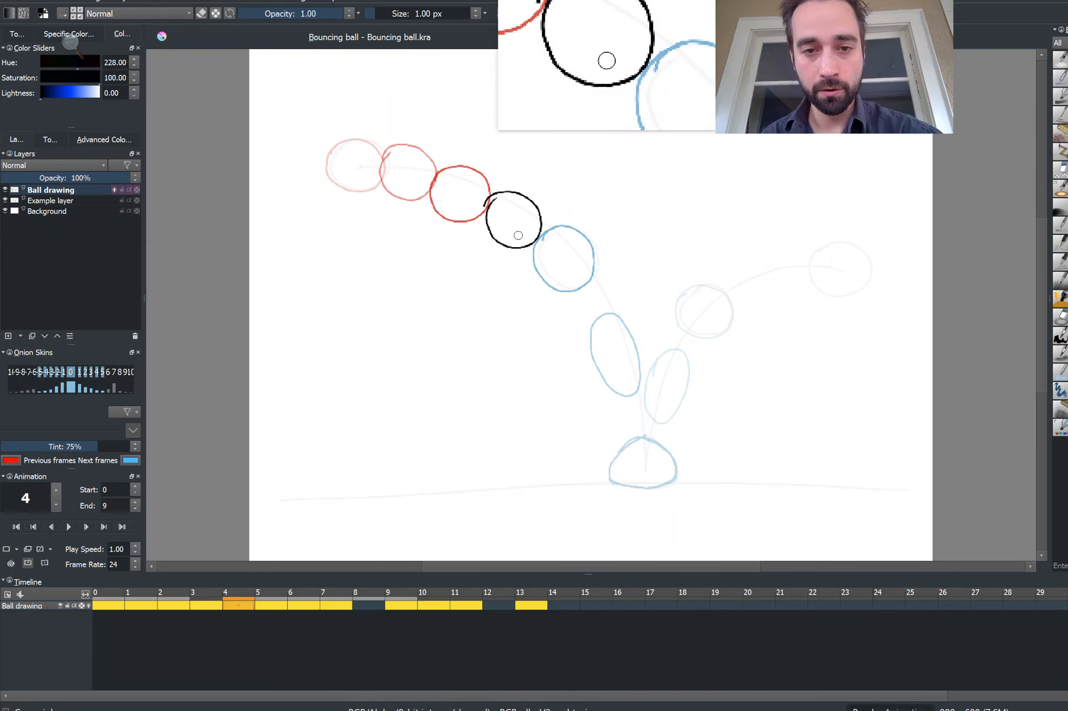
key(period)
key(Delete)
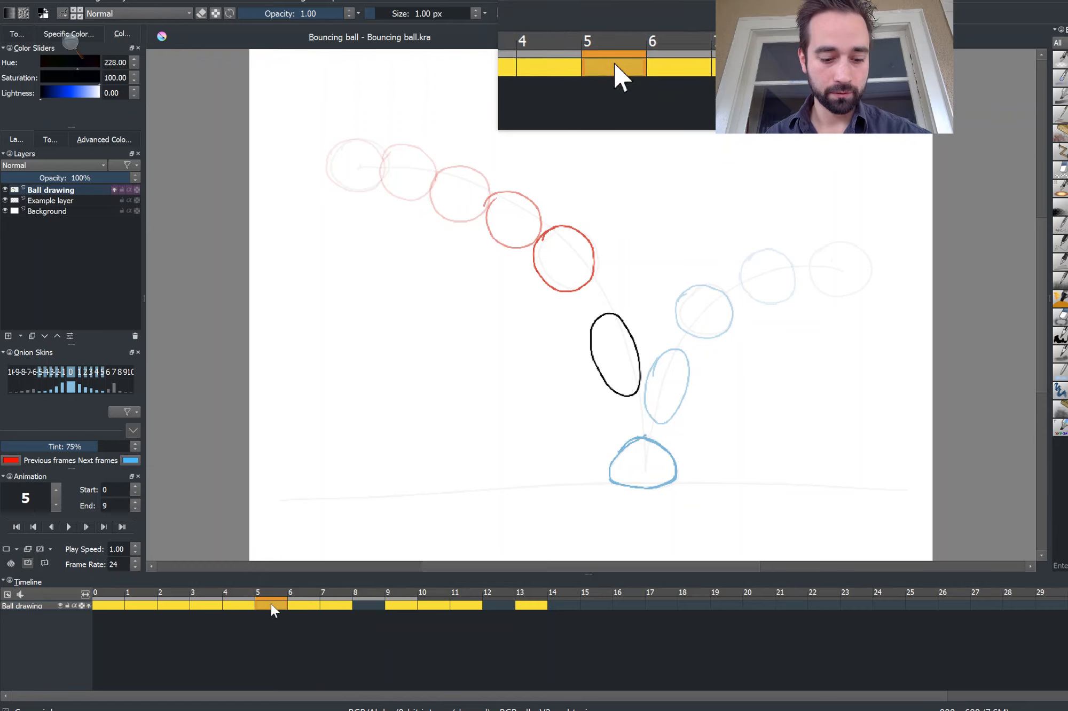
drag(270, 604, 299, 603)
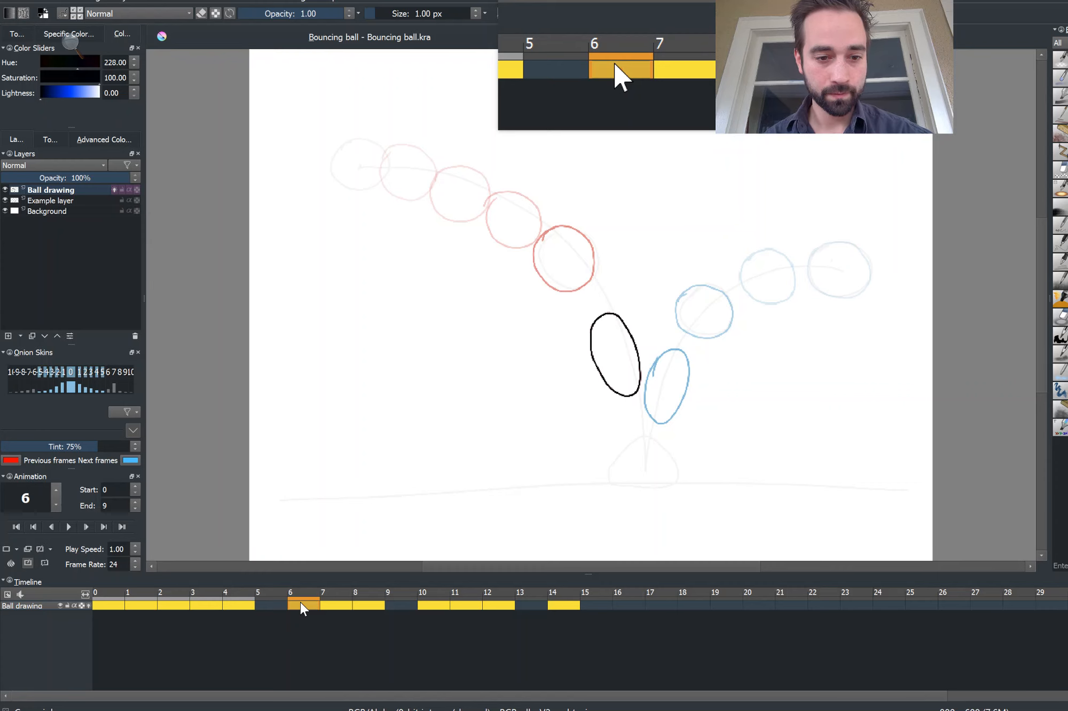
Step: Add a blank frame 5 and draw a slightly stretched ball between the round ball and the tall ball on the falling arc
key(ctrl+z)
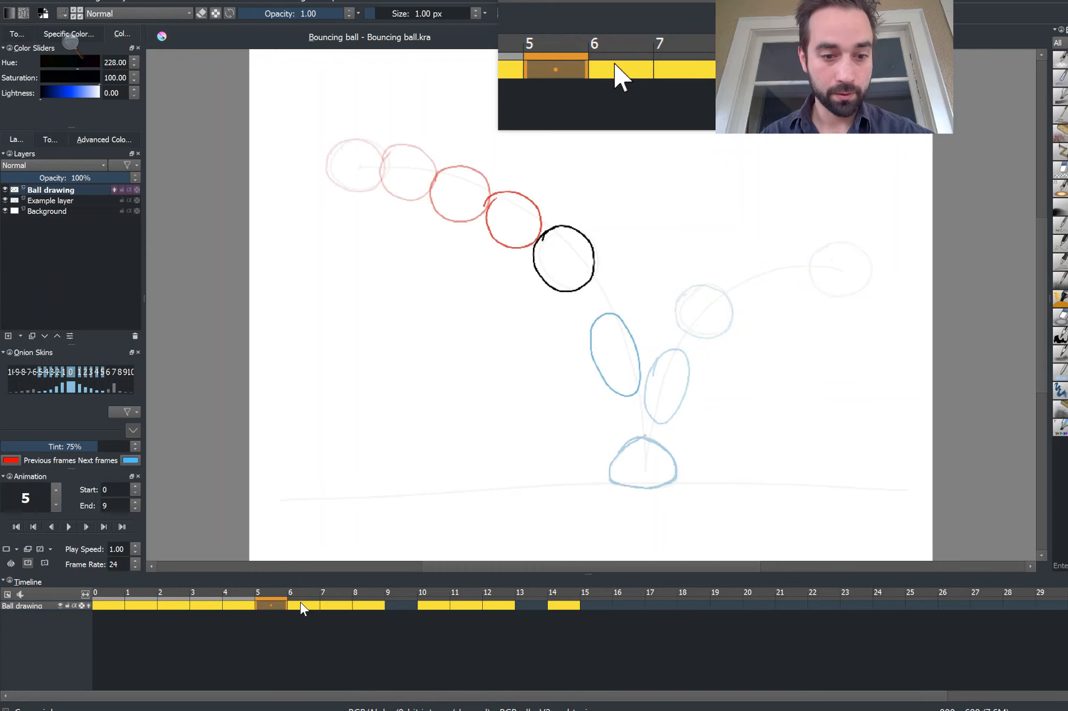
key(ctrl+z)
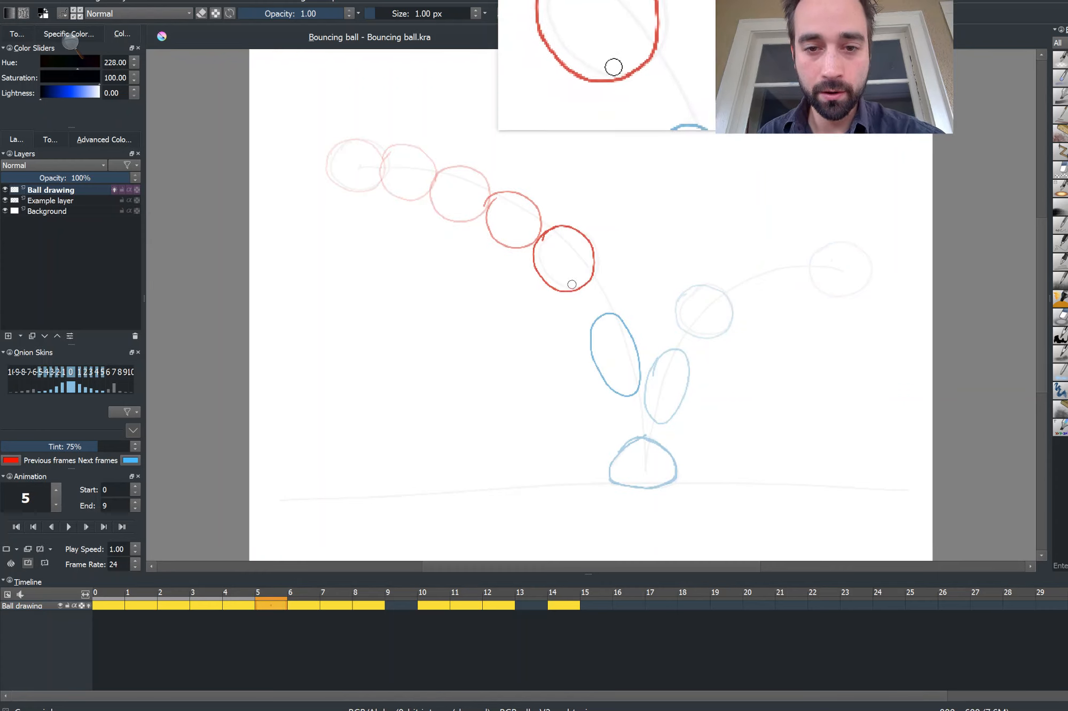
mouse_move(572, 274)
mouse_down()
mouse_move(627, 316)
mouse_move(617, 338)
mouse_move(591, 331)
mouse_move(573, 275)
mouse_up()
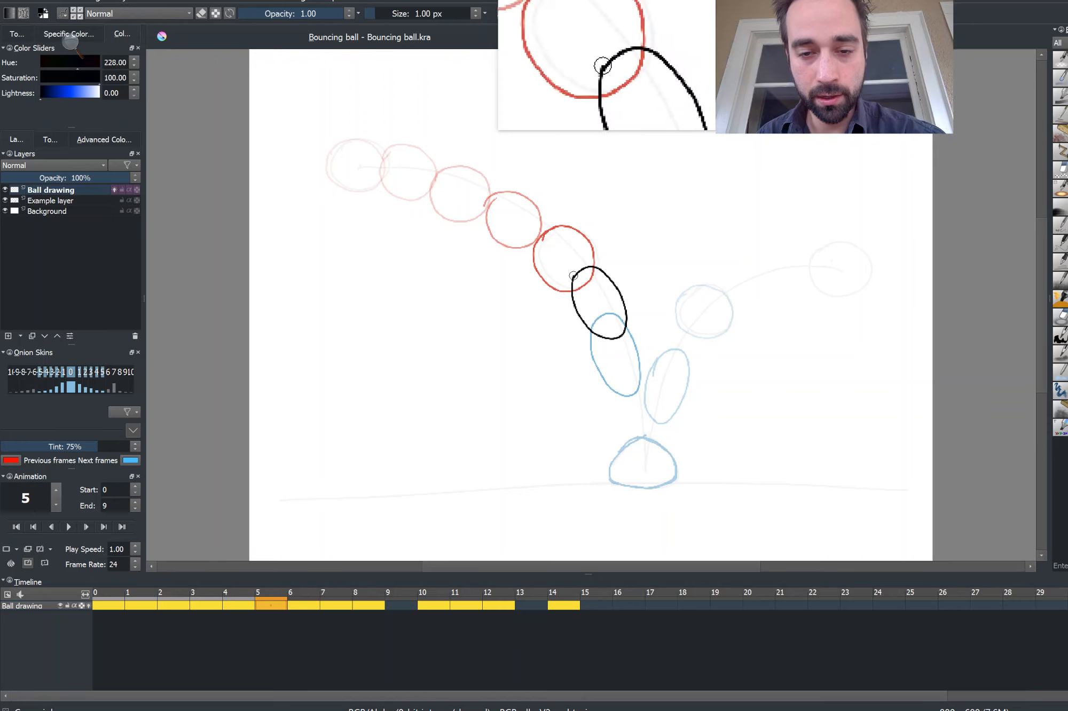
Step: Add a blank frame 9 and draw a slightly stretched in-between ball between the tall ball and the round ball on the rebound arc
key(Right)
key(Right)
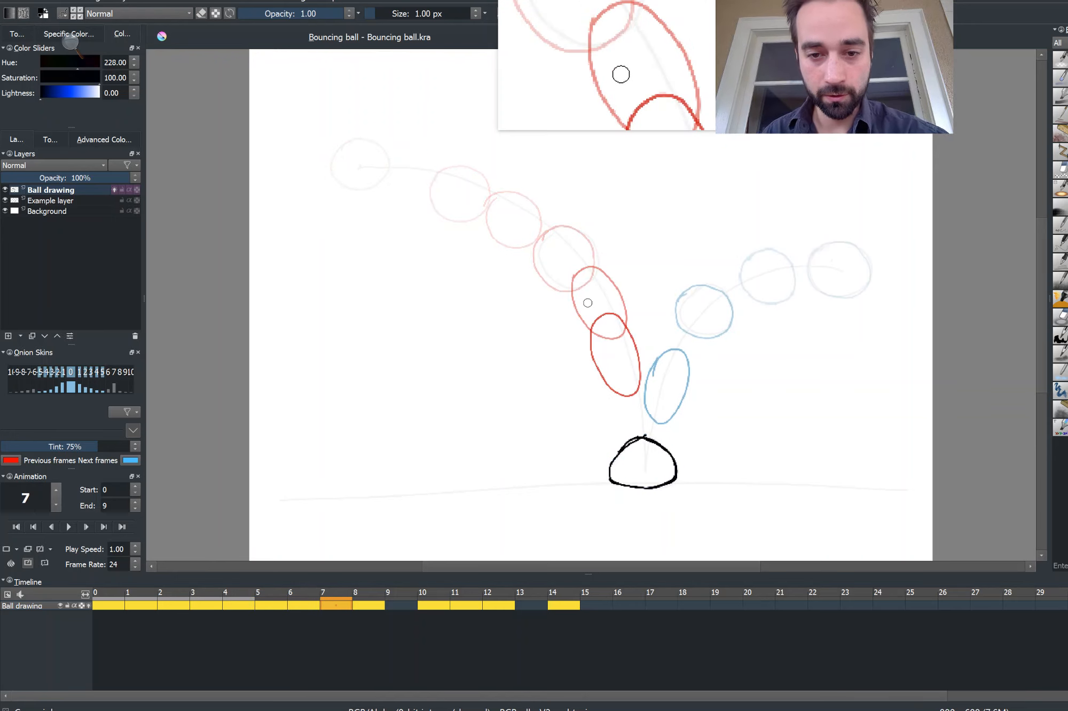
key(Right)
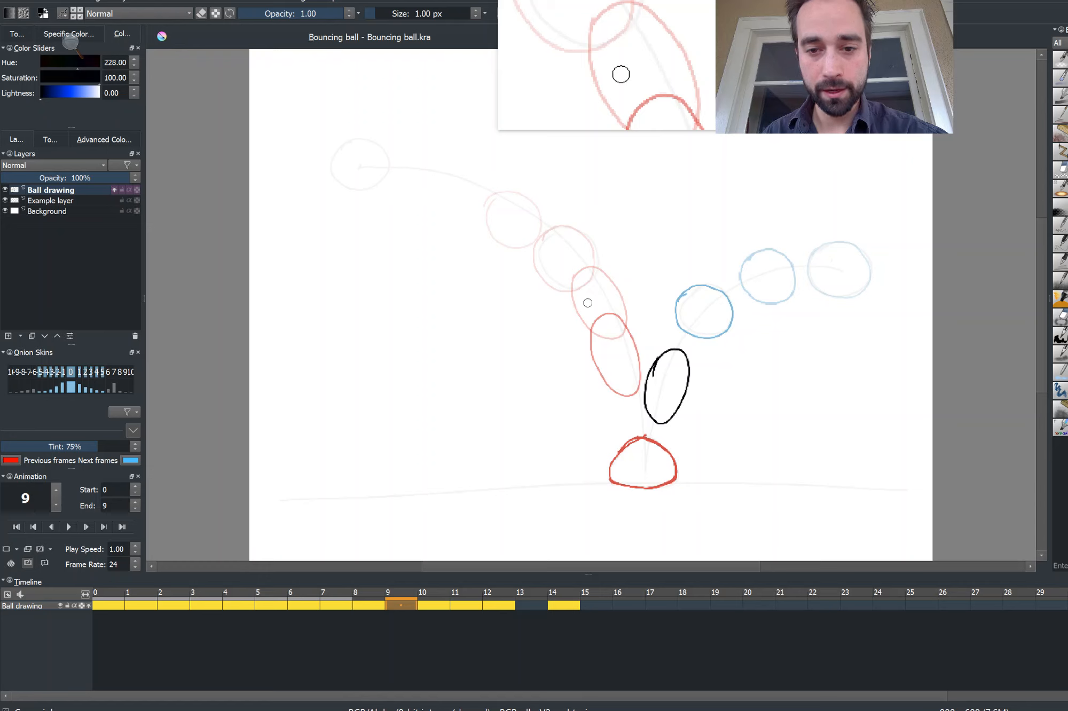
key(Right)
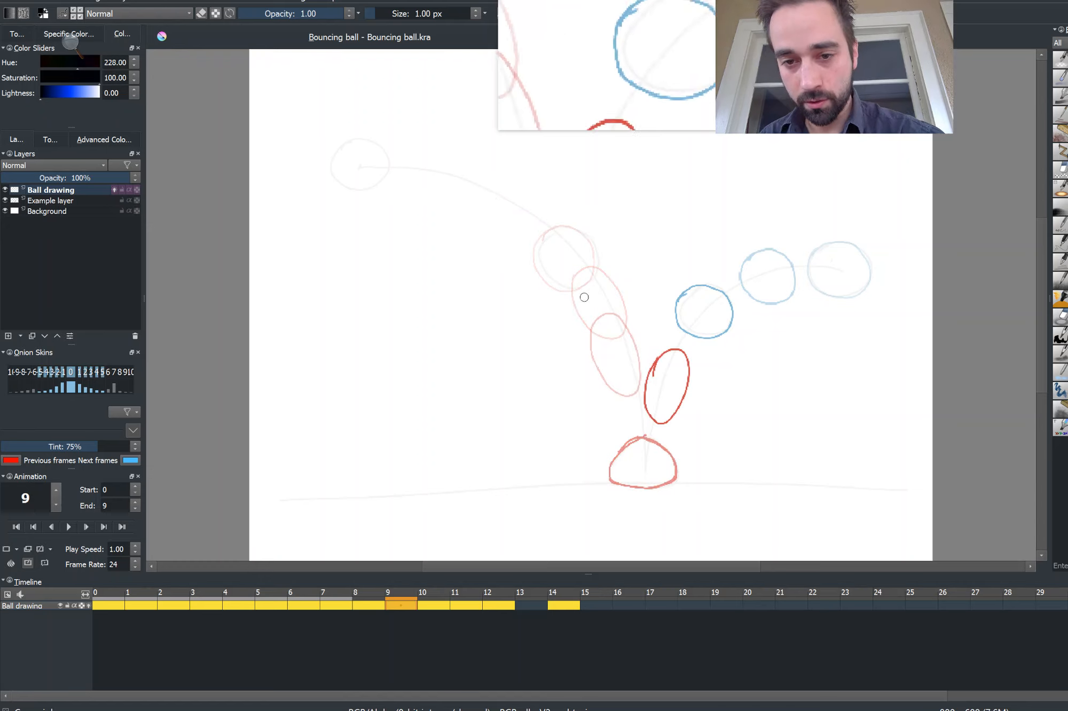
mouse_move(670, 328)
mouse_down()
mouse_move(704, 312)
mouse_move(712, 343)
mouse_move(694, 368)
mouse_move(668, 374)
mouse_move(670, 328)
mouse_up()
Step: Draw a round in-between ball on blank frame 11, midway between the rebound balls on frames 10 and 12, replacing the narrower first attempt
key(Right)
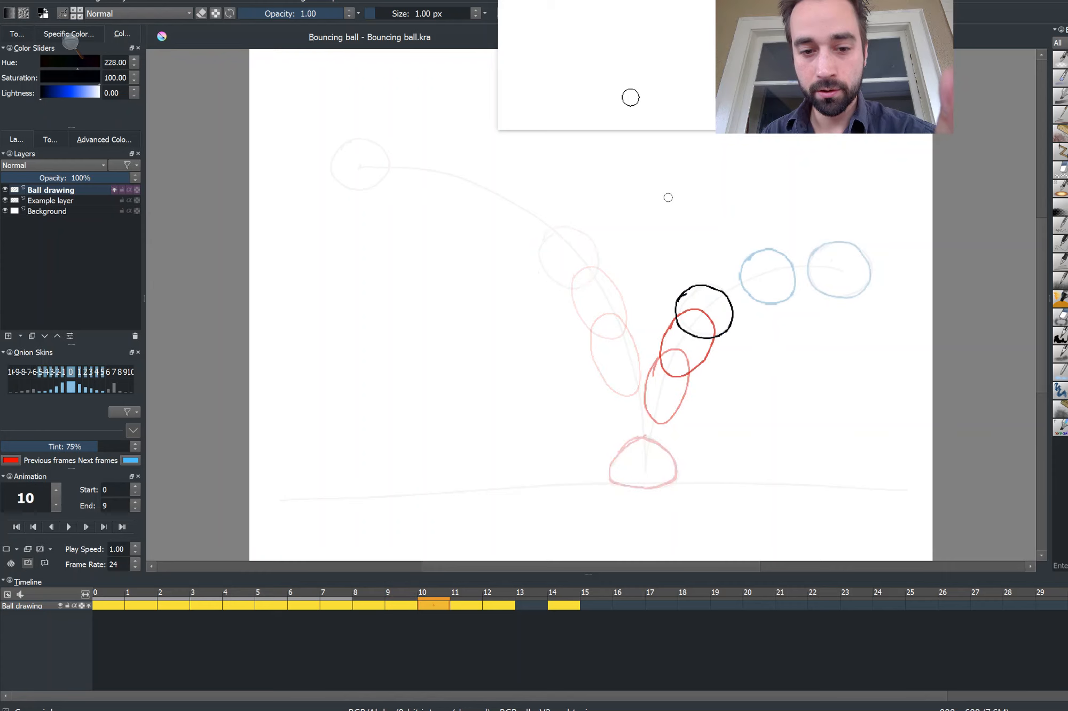
key(Right)
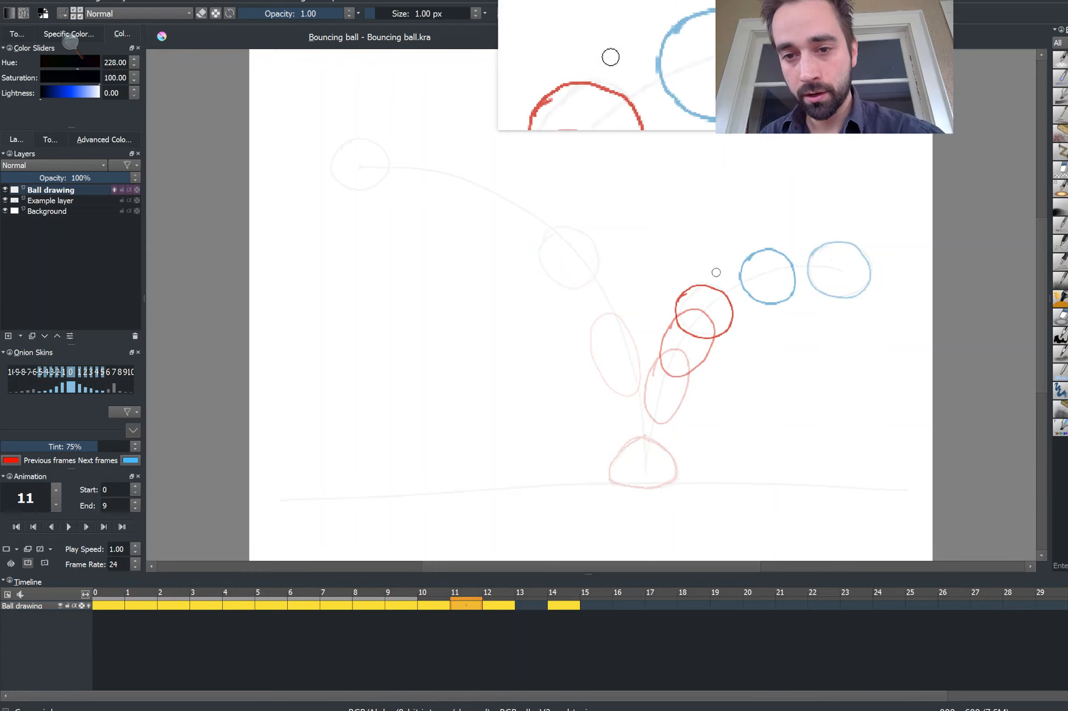
mouse_move(712, 279)
mouse_down()
mouse_move(747, 264)
mouse_move(757, 281)
mouse_move(748, 310)
mouse_move(727, 315)
mouse_move(722, 273)
mouse_up()
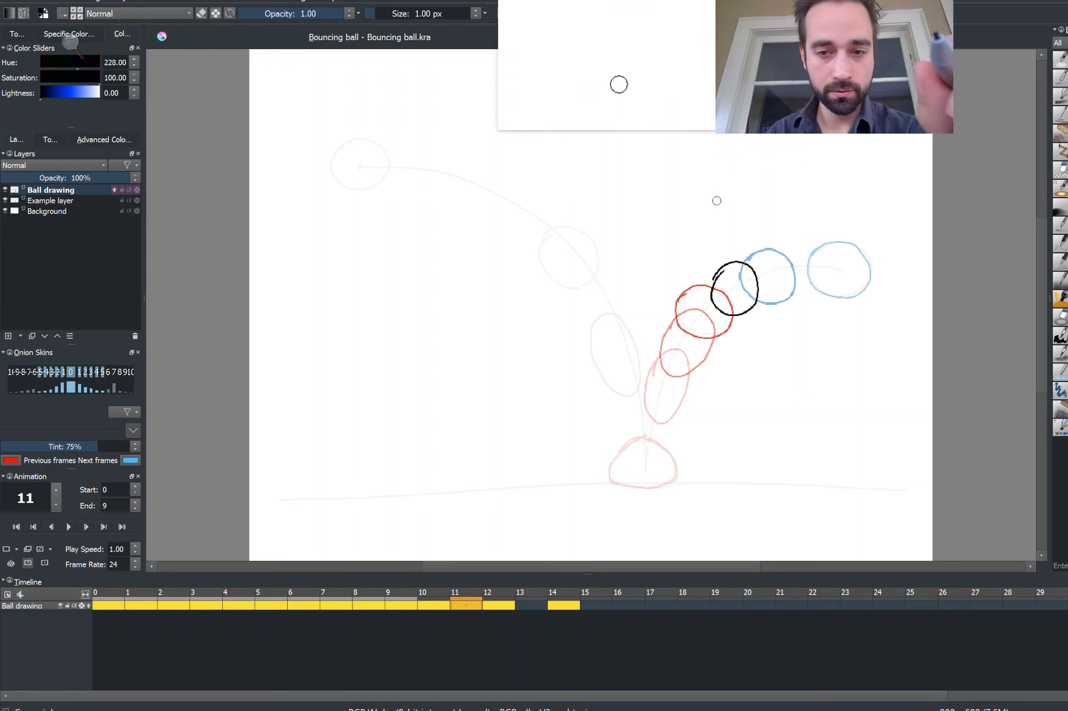
key(ctrl+z)
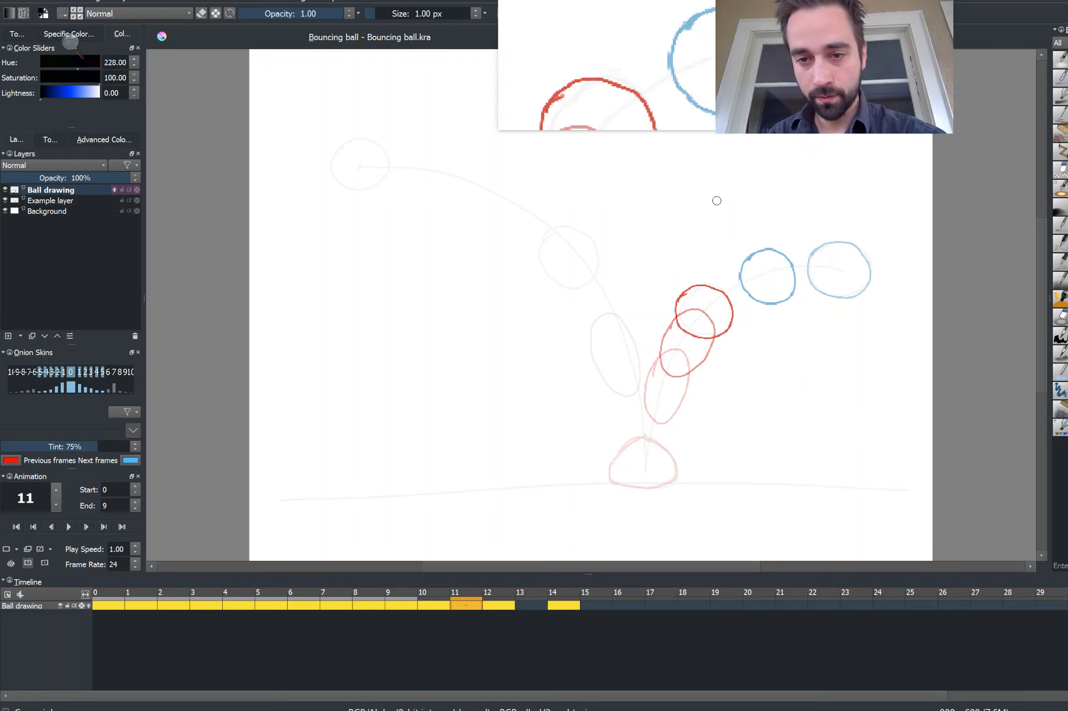
mouse_move(711, 276)
mouse_down()
mouse_move(748, 268)
mouse_move(759, 292)
mouse_move(732, 315)
mouse_move(713, 270)
mouse_up()
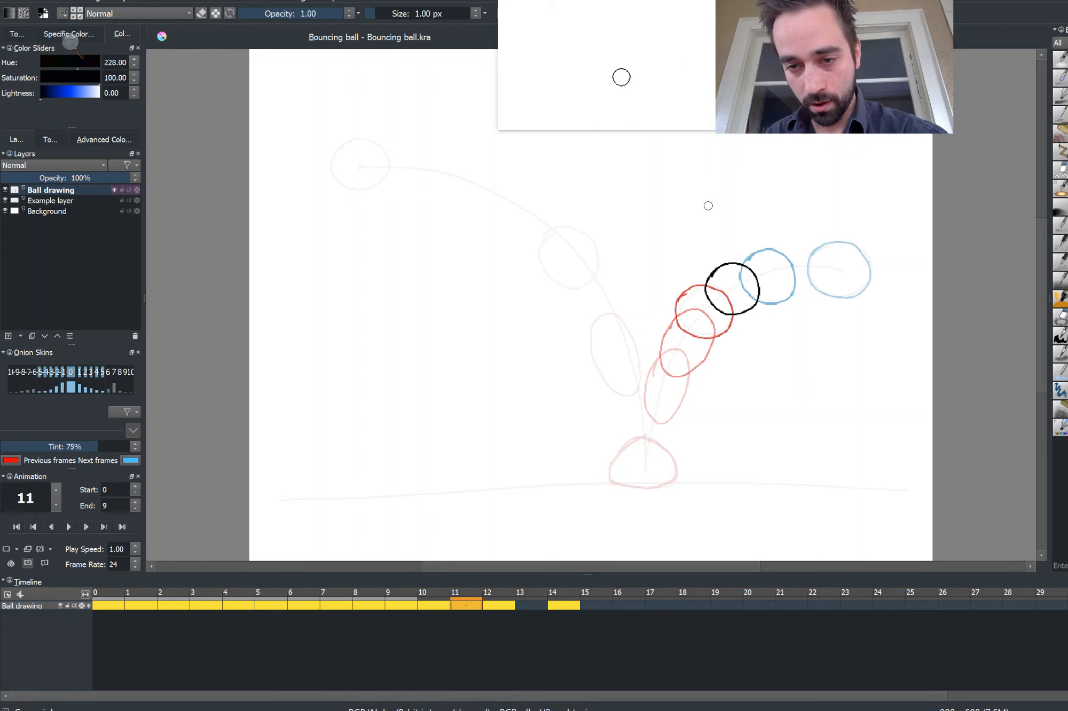
Step: Draw a round ball on new frame 13, between the last two rebound balls, and widen it slightly with a transform
key(period)
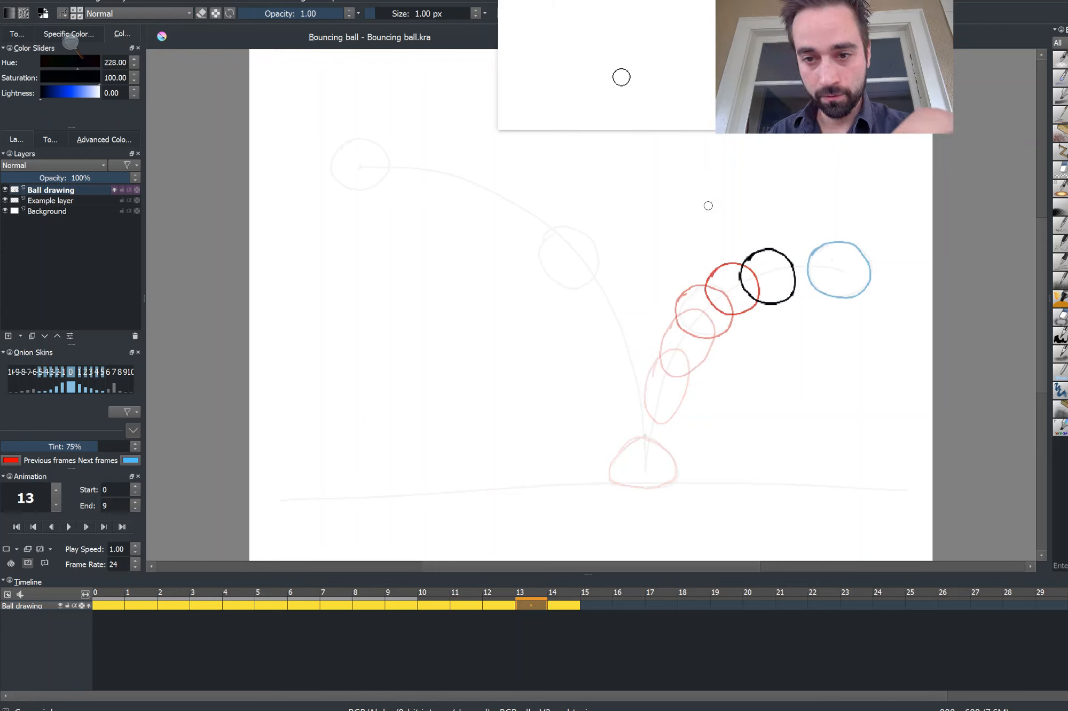
key(period)
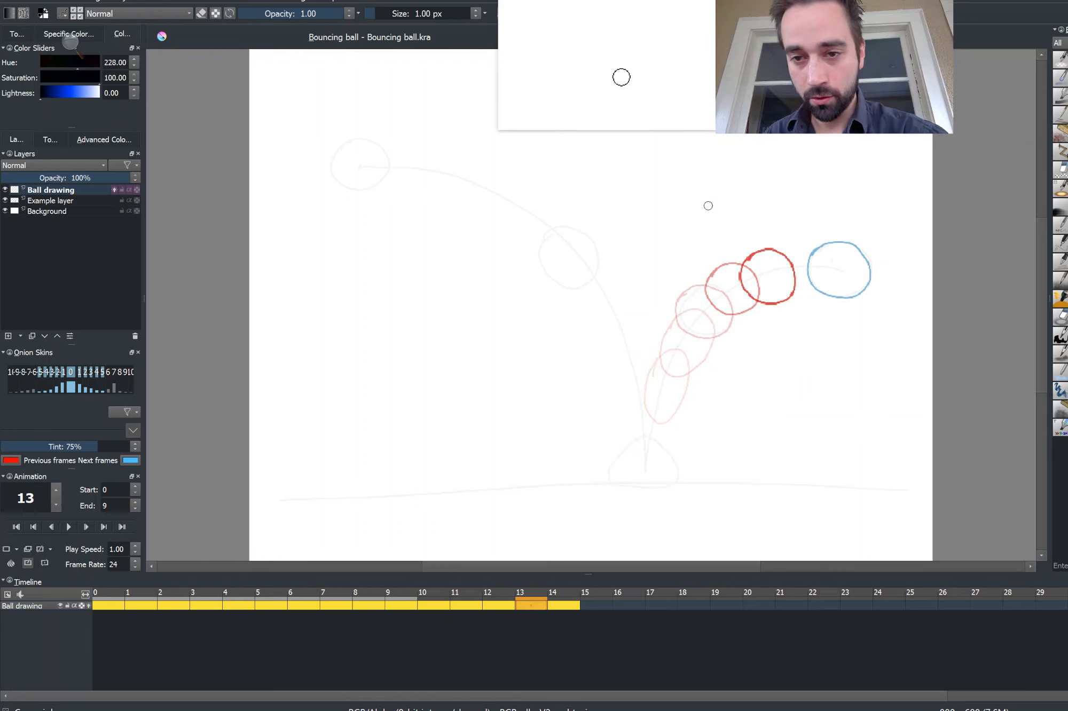
mouse_move(779, 251)
mouse_down()
mouse_move(803, 244)
mouse_move(820, 275)
mouse_move(804, 295)
mouse_move(773, 280)
mouse_move(778, 249)
mouse_up()
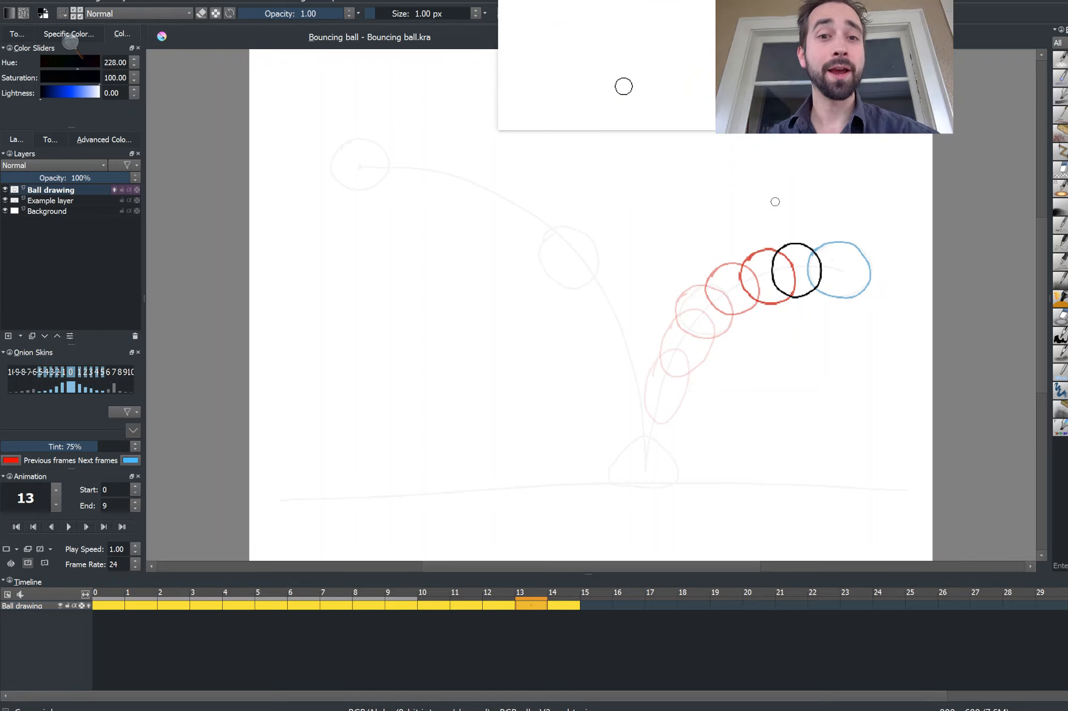
key(ctrl+t)
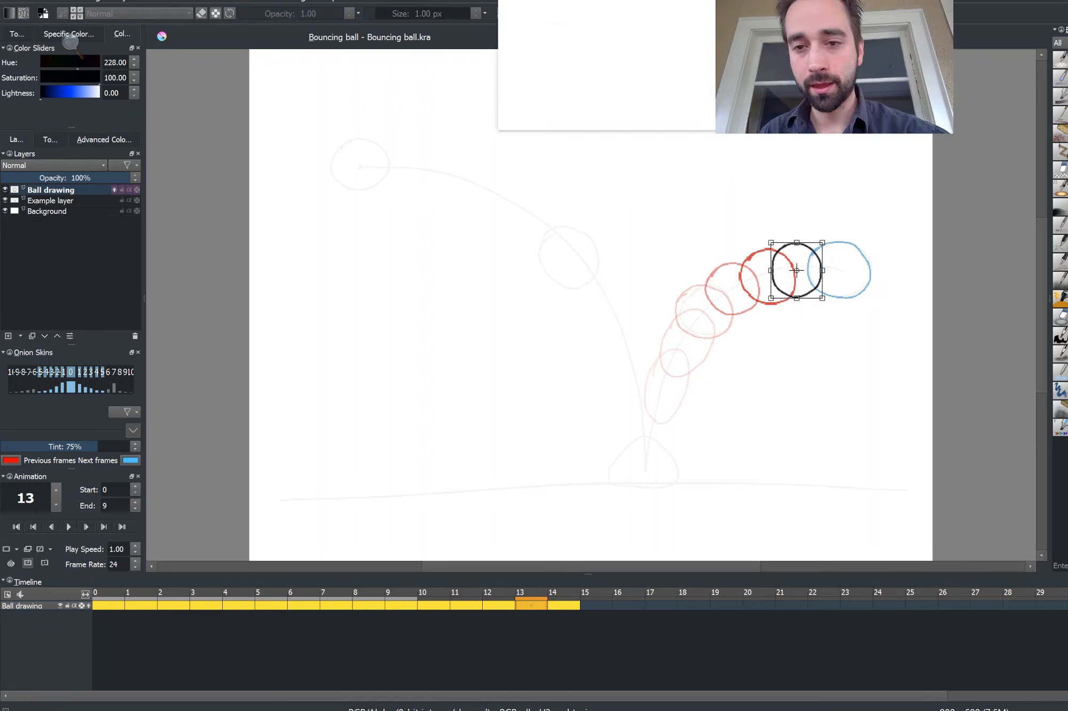
drag(823, 298, 831, 300)
key(Return)
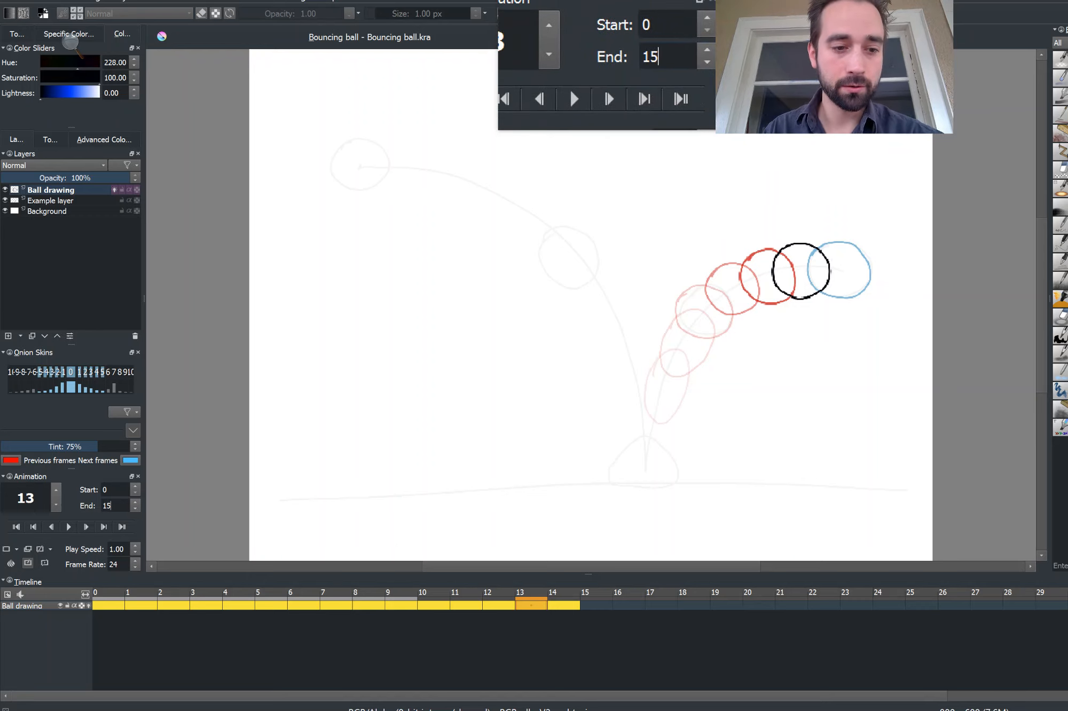
Step: Set the animation's end frame to 15 and play the full animation
click(110, 489)
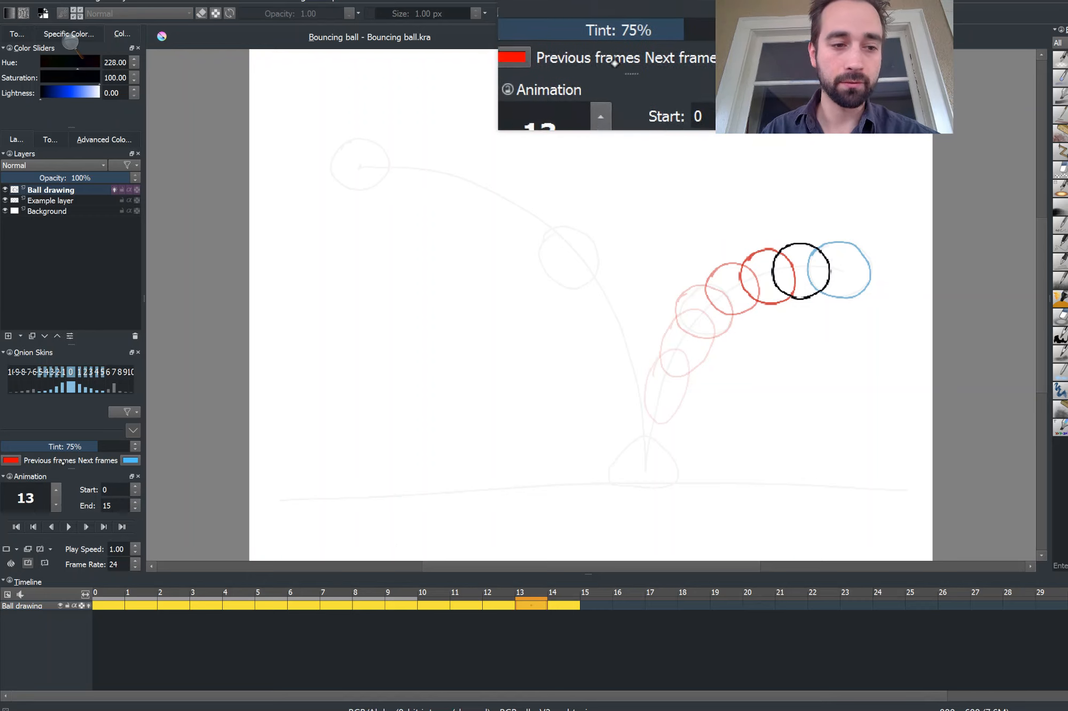
click(68, 527)
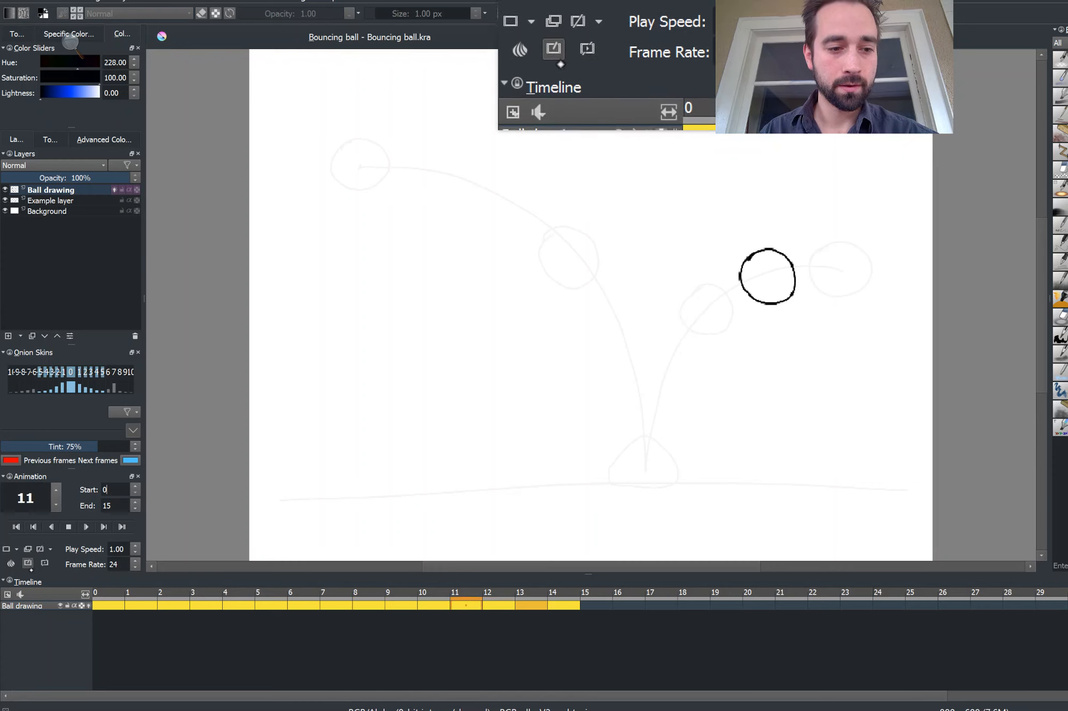
click(68, 527)
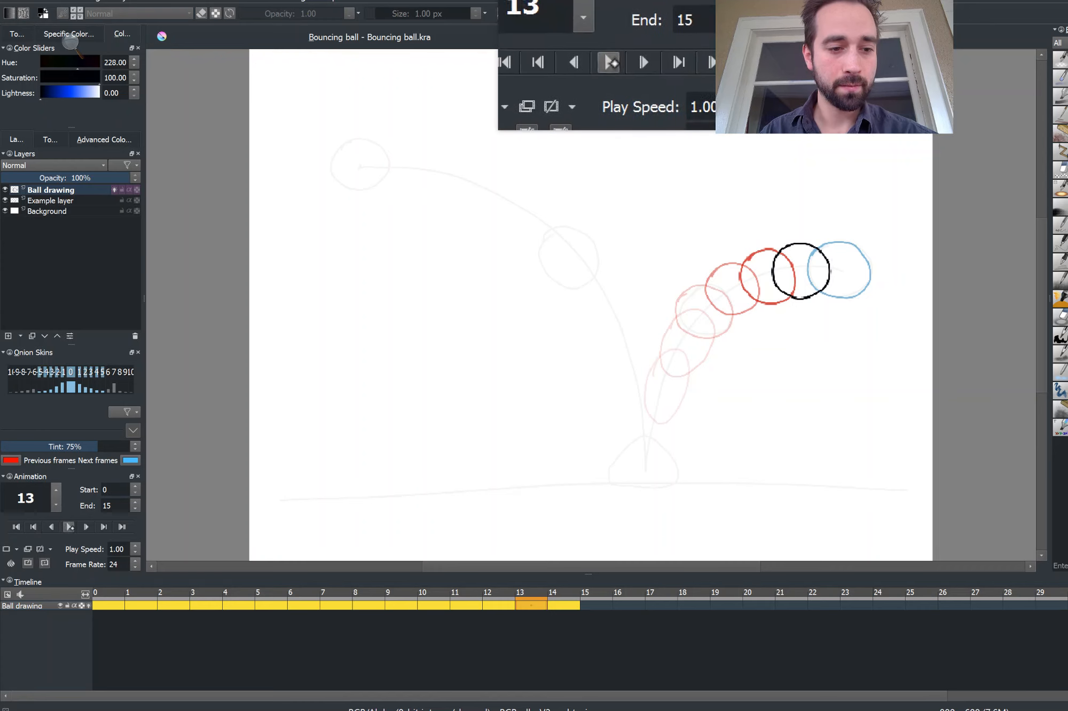
Step: Play back the animation several times to examine the ball's motion over frames 0 to 15
click(69, 527)
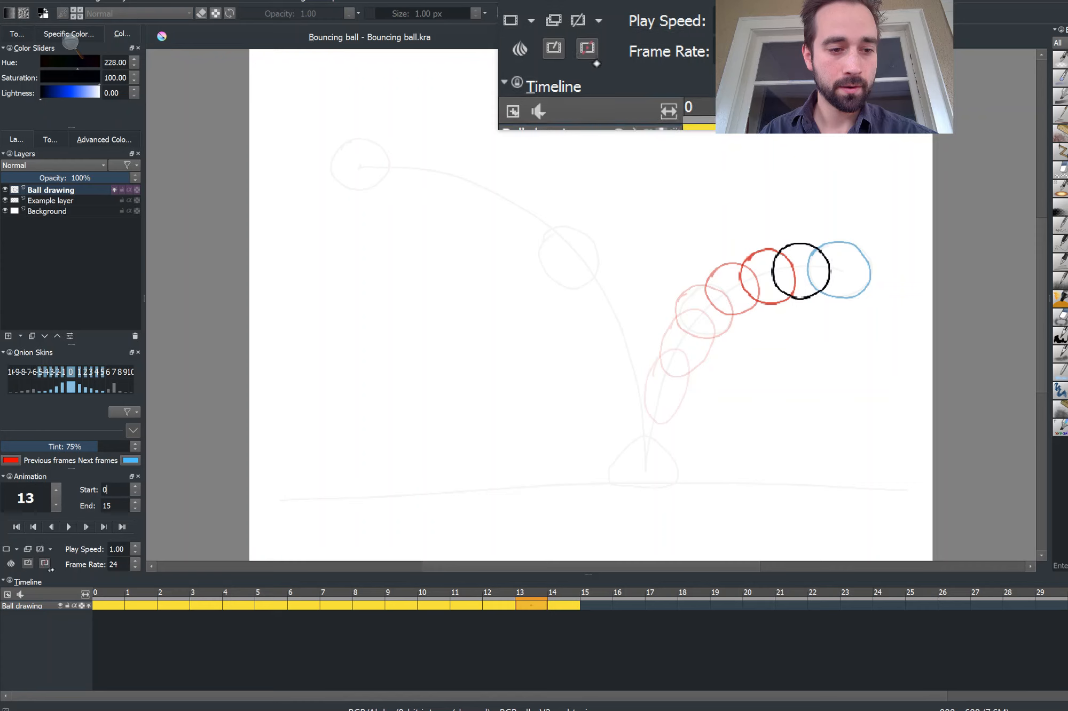
click(68, 527)
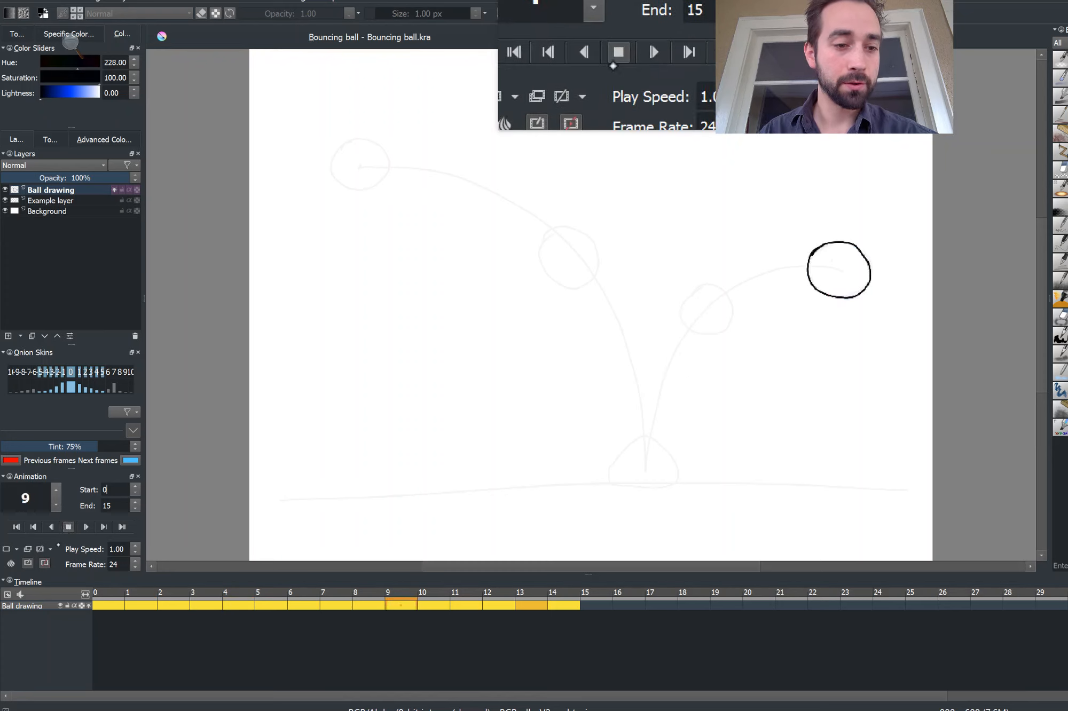
click(68, 527)
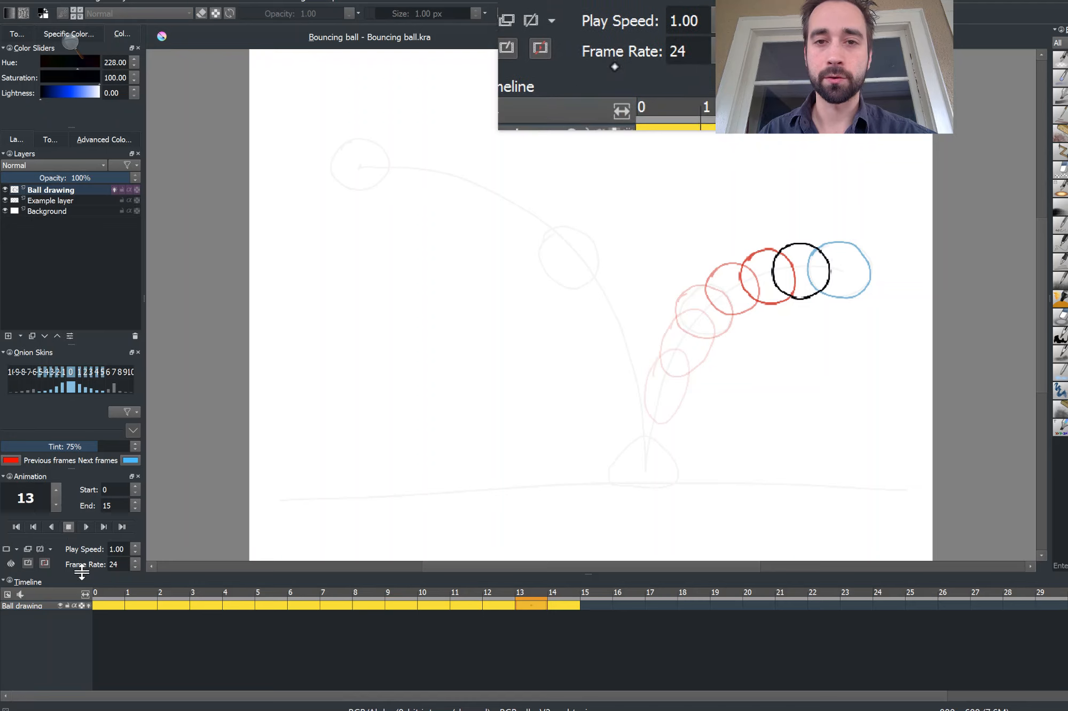
key(space)
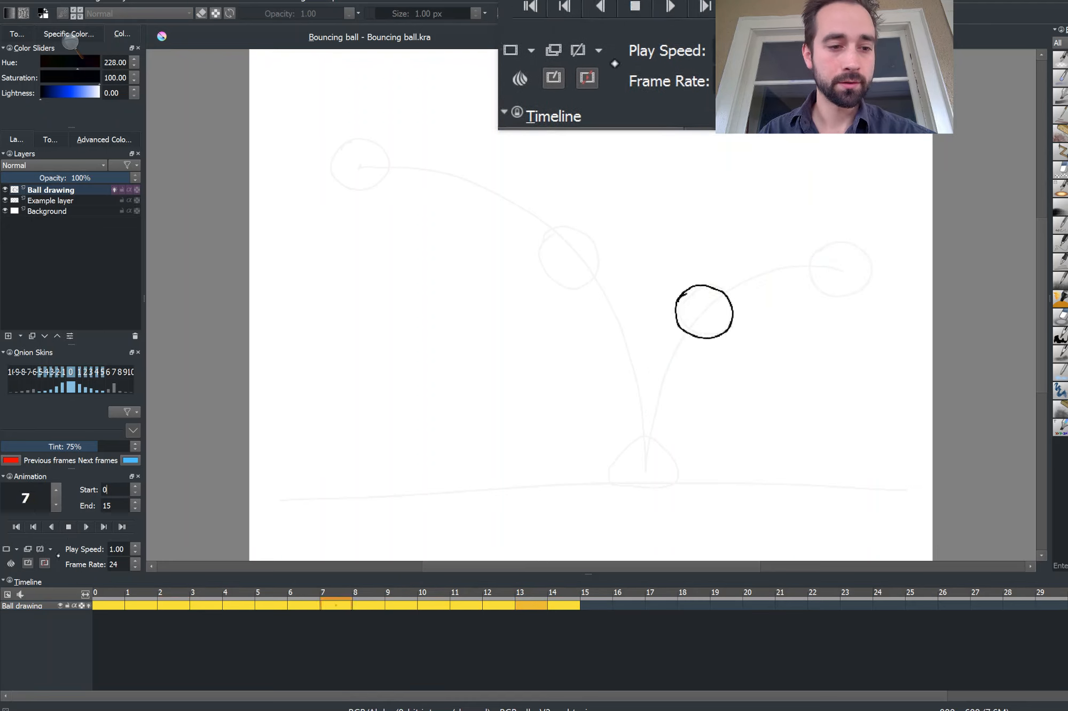
key(space)
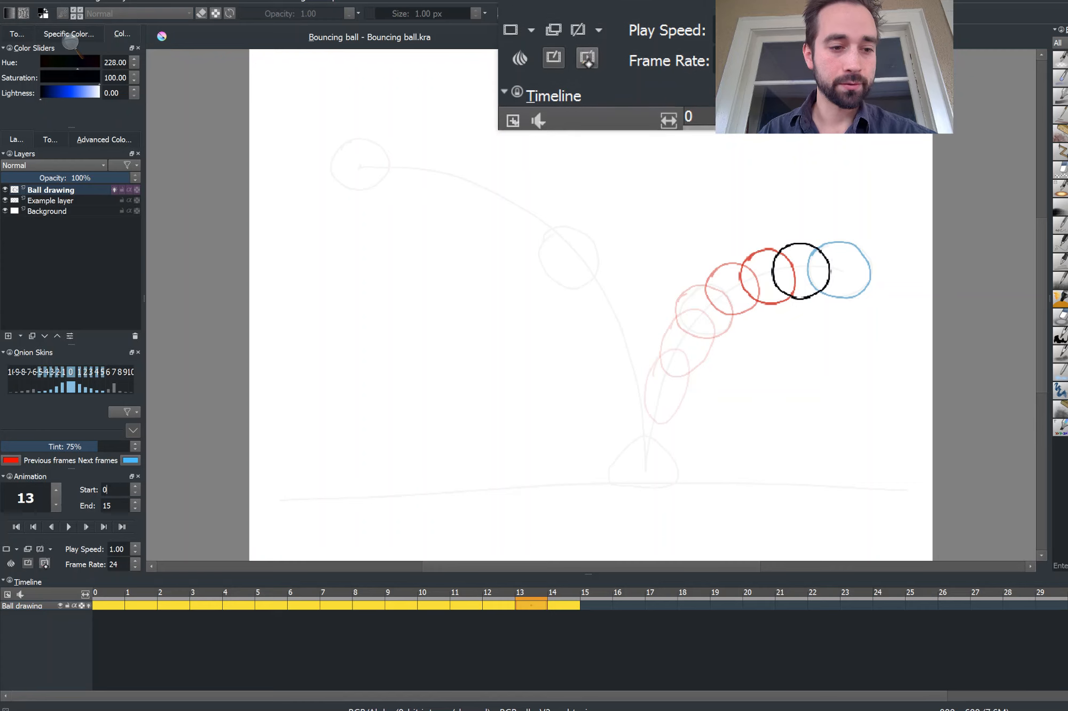
key(space)
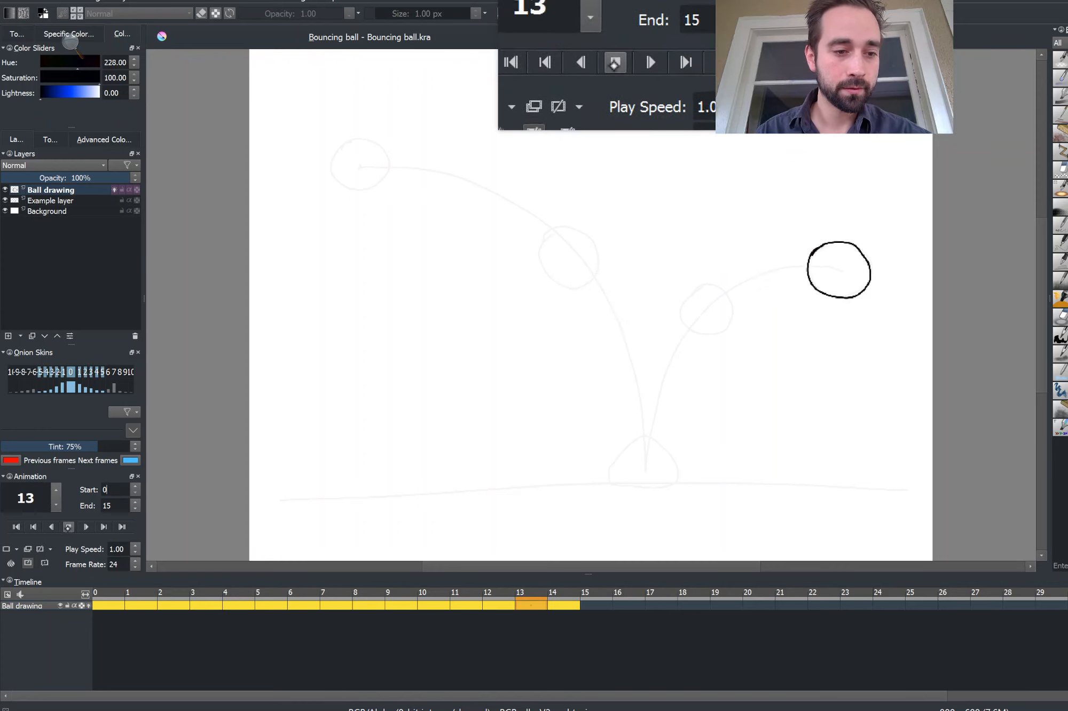
click(68, 527)
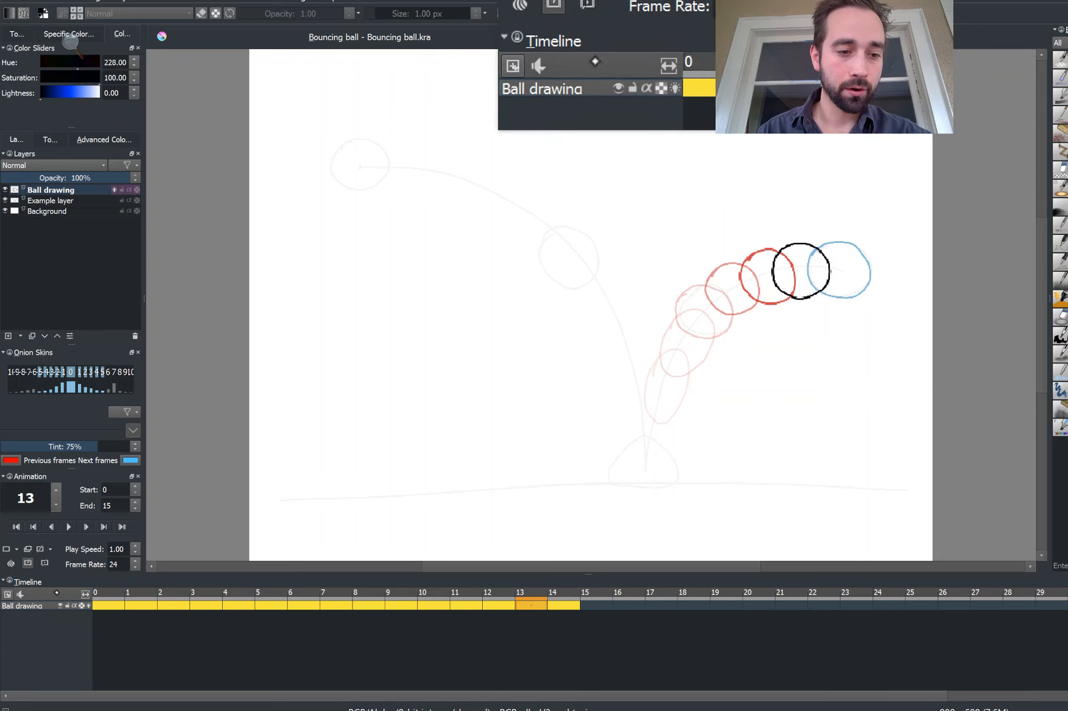
Step: Add a new layer above Ball drawing from frame 0 of the timeline and rename it Ball color
click(101, 595)
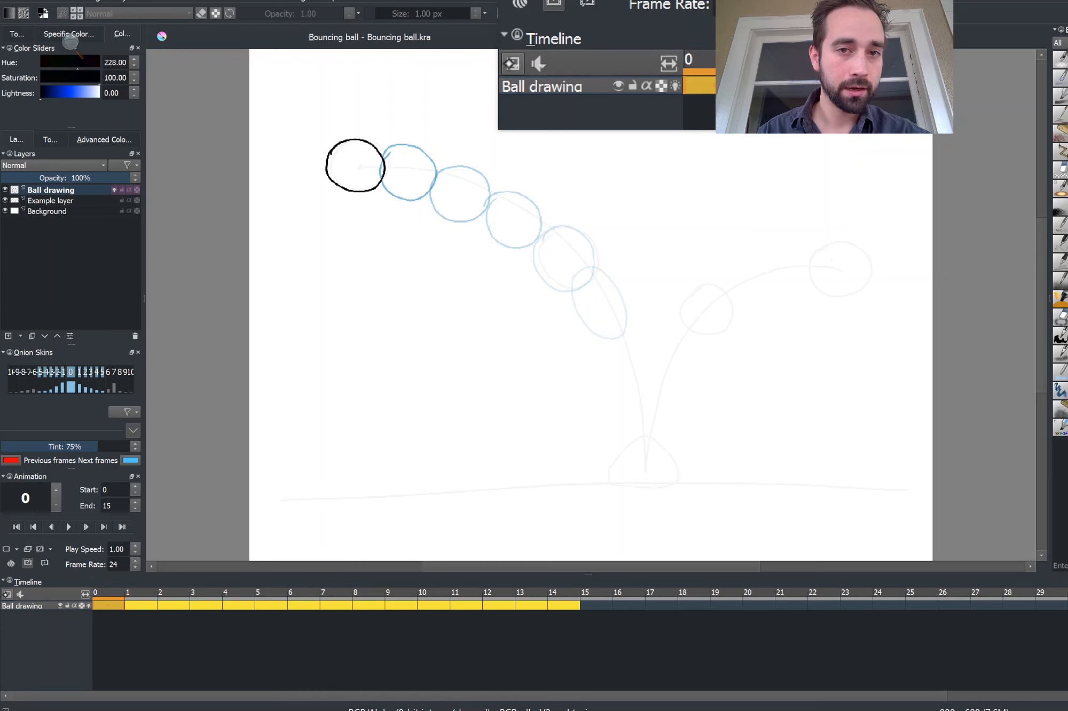
click(8, 594)
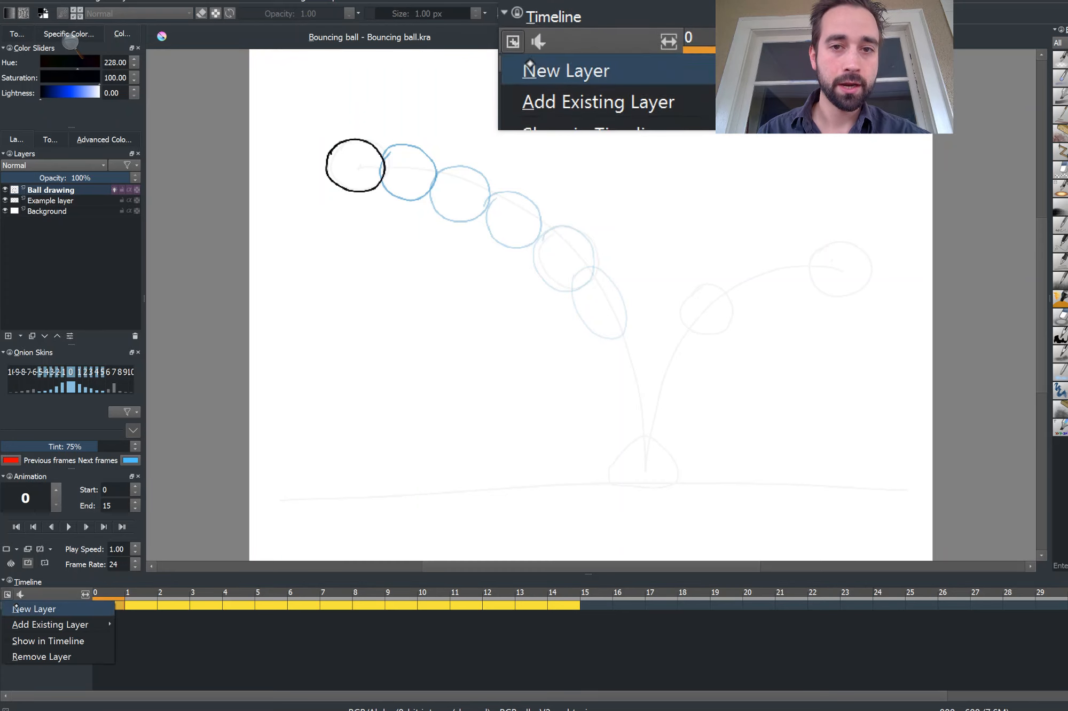
click(60, 609)
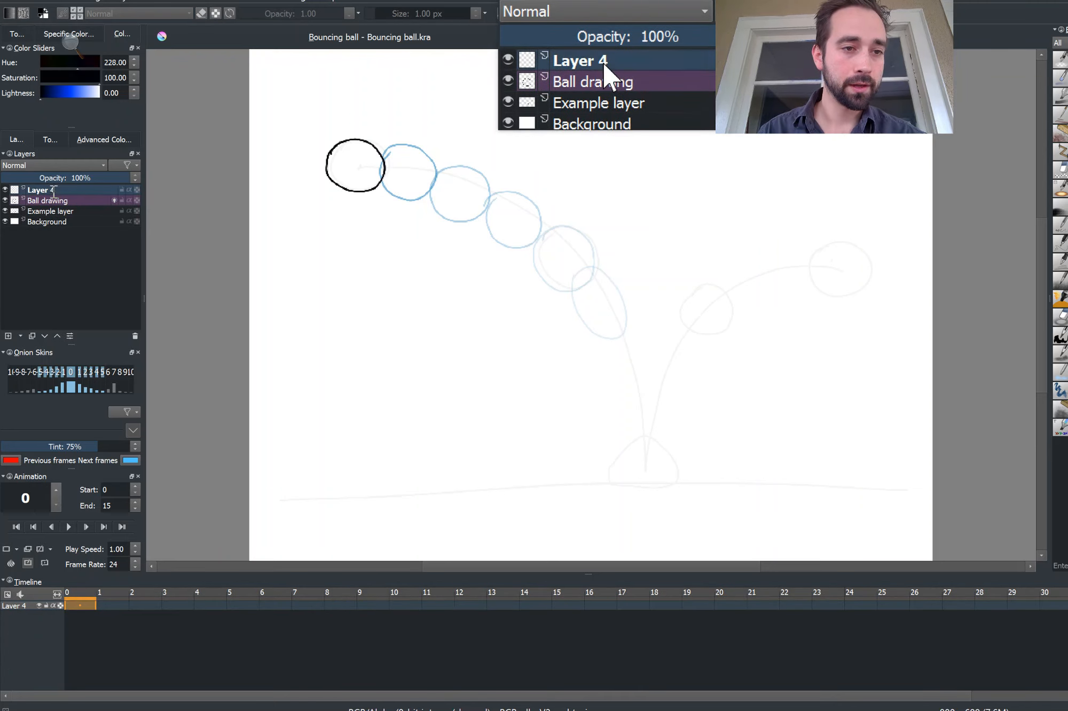
double_click(54, 190)
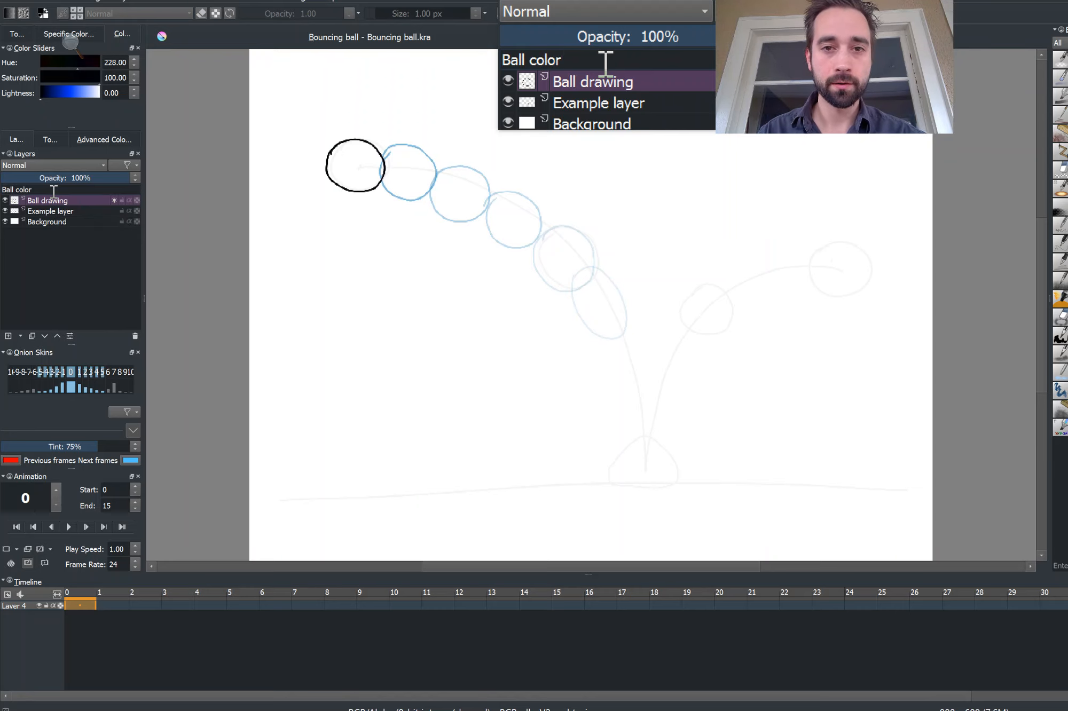
key(Return)
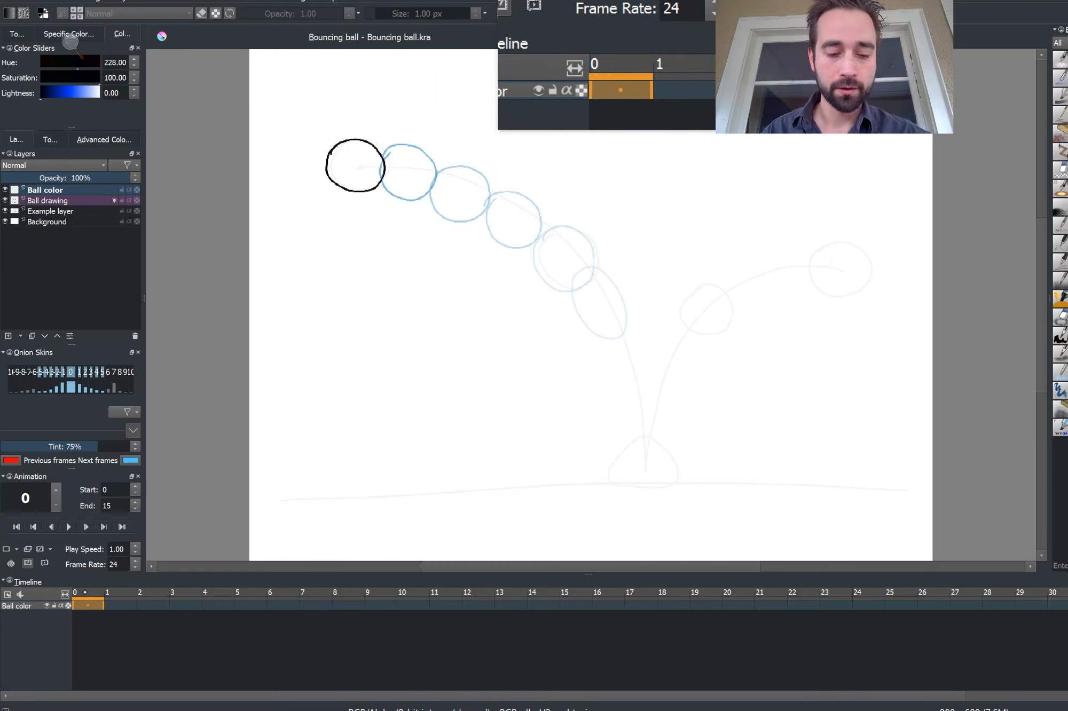
Step: Switch between the Ball color and Ball drawing layers to compare how they are shown in the timeline
click(45, 202)
click(34, 190)
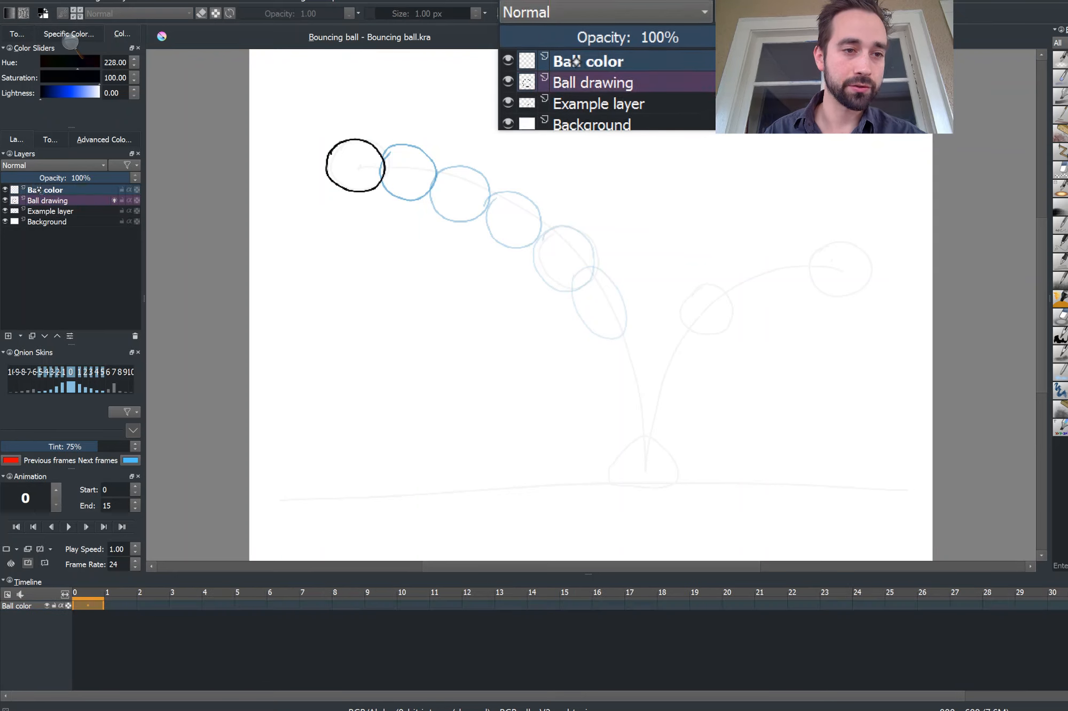
click(39, 202)
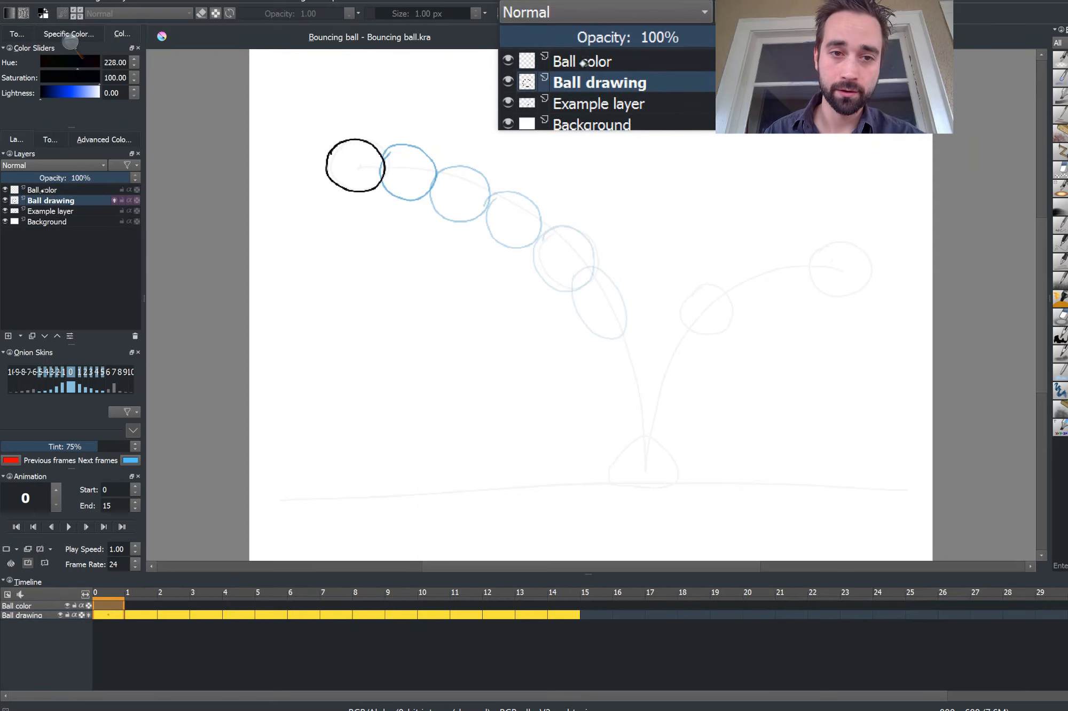
click(39, 190)
click(45, 201)
click(41, 190)
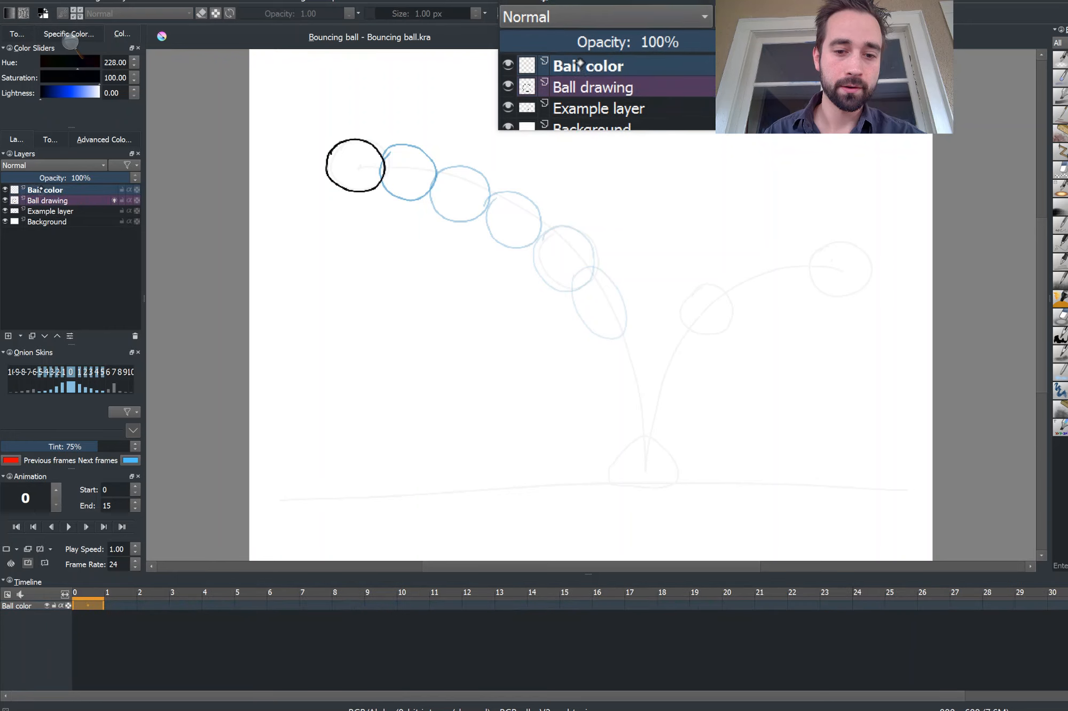
click(43, 201)
click(40, 190)
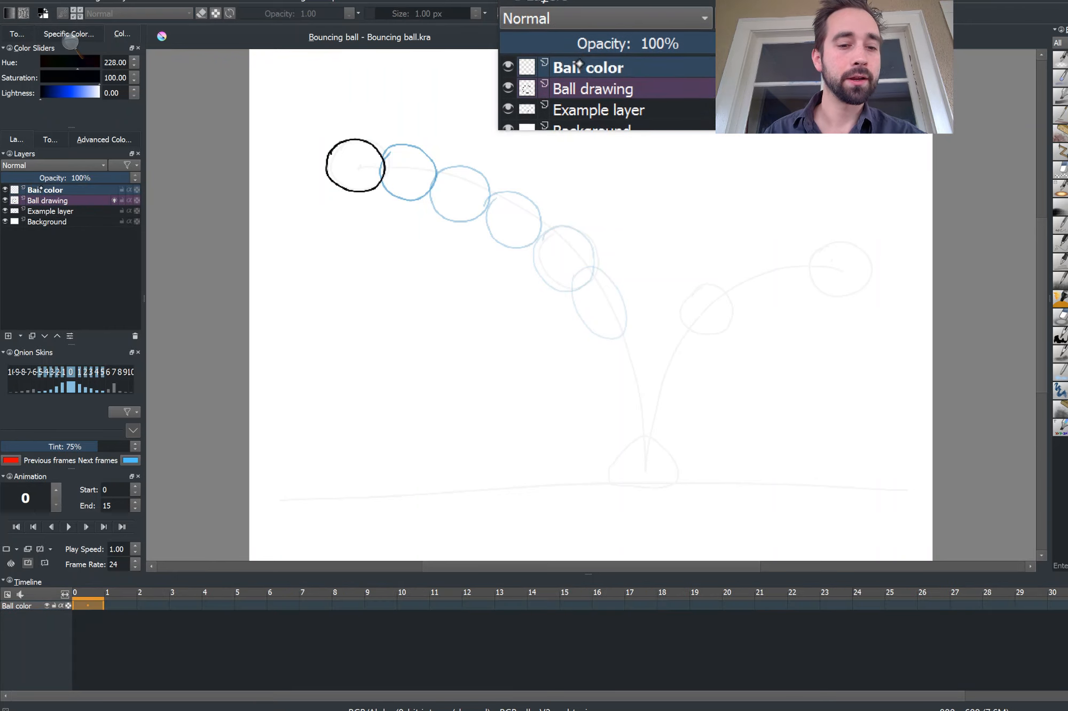
Step: Fill the first ball's outline with black on frame 0 of the Ball color layer, using a 128 px brush preset
mouse_move(51, 226)
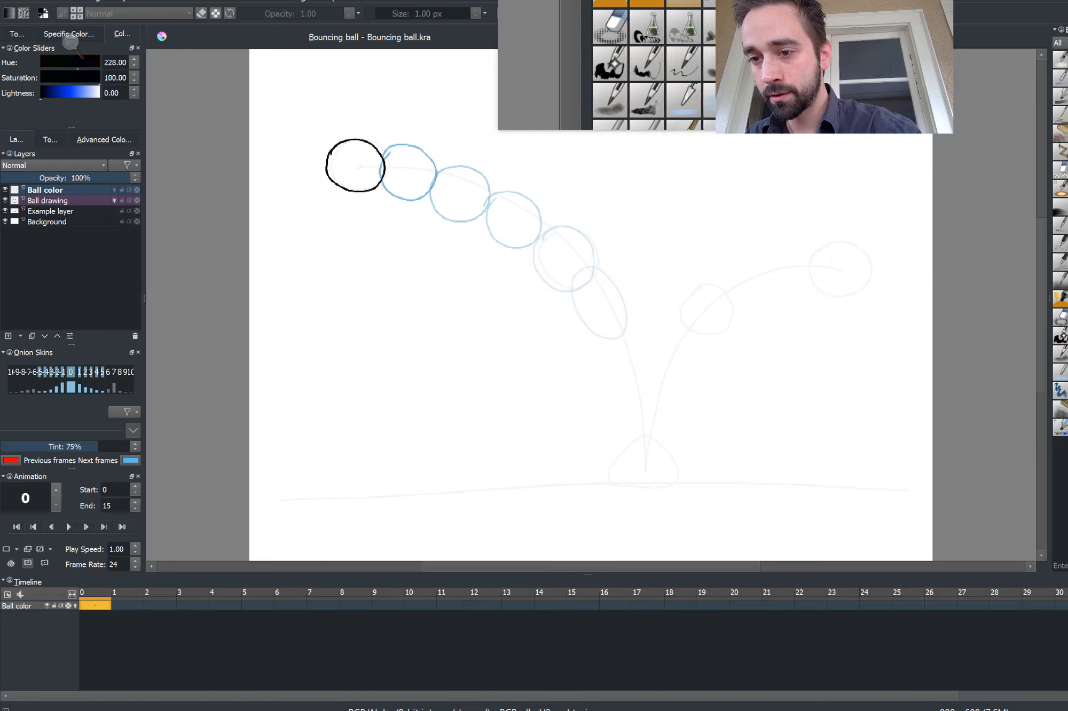
click(1060, 335)
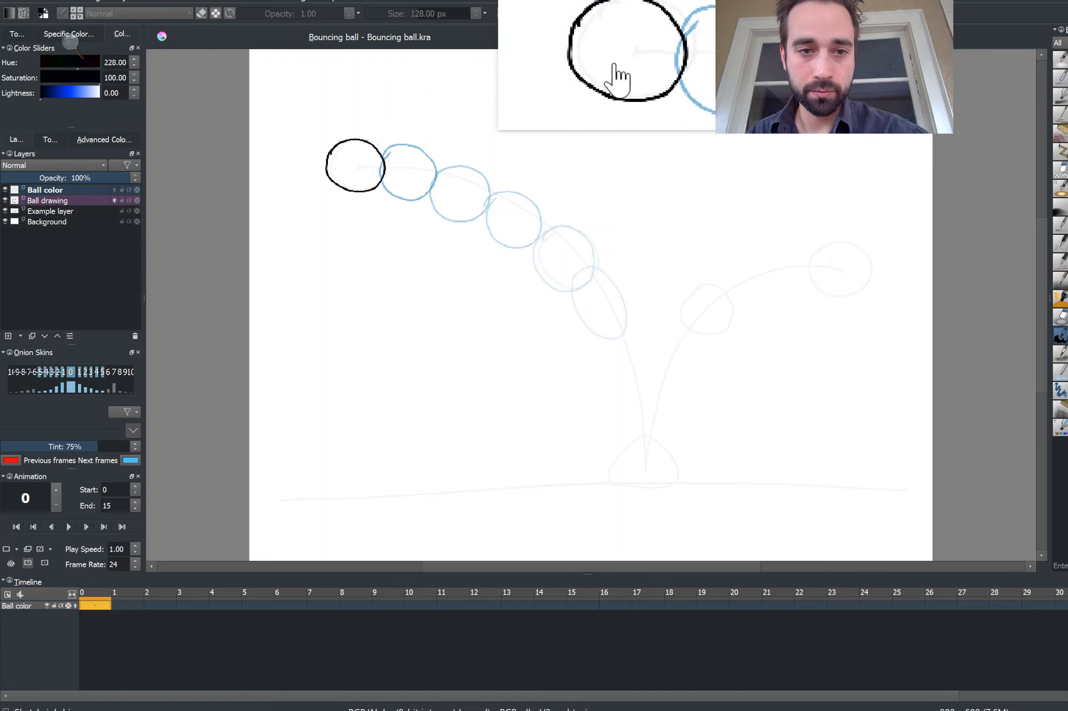
mouse_move(333, 157)
mouse_down()
mouse_move(357, 143)
mouse_move(376, 175)
mouse_move(352, 179)
mouse_move(339, 154)
mouse_move(374, 177)
mouse_move(344, 182)
mouse_move(335, 159)
mouse_move(366, 151)
mouse_move(345, 164)
mouse_up()
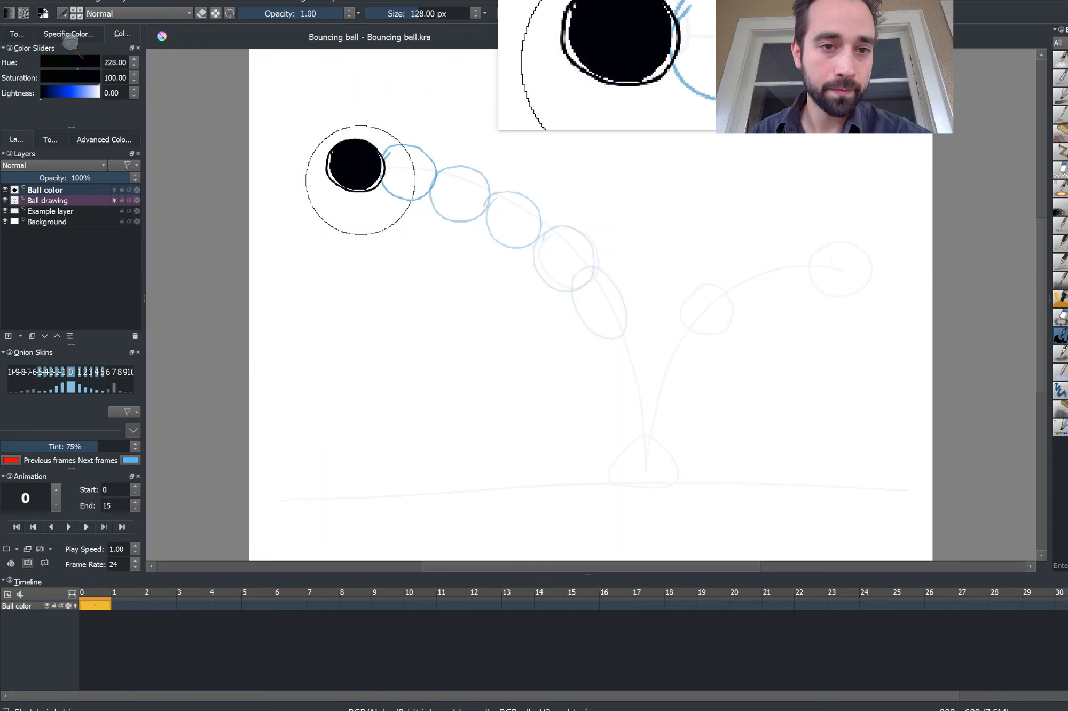
Step: Clear the black fill from frame 0 and set the paint color to hue 206, saturation 100, lightness 55
key(Delete)
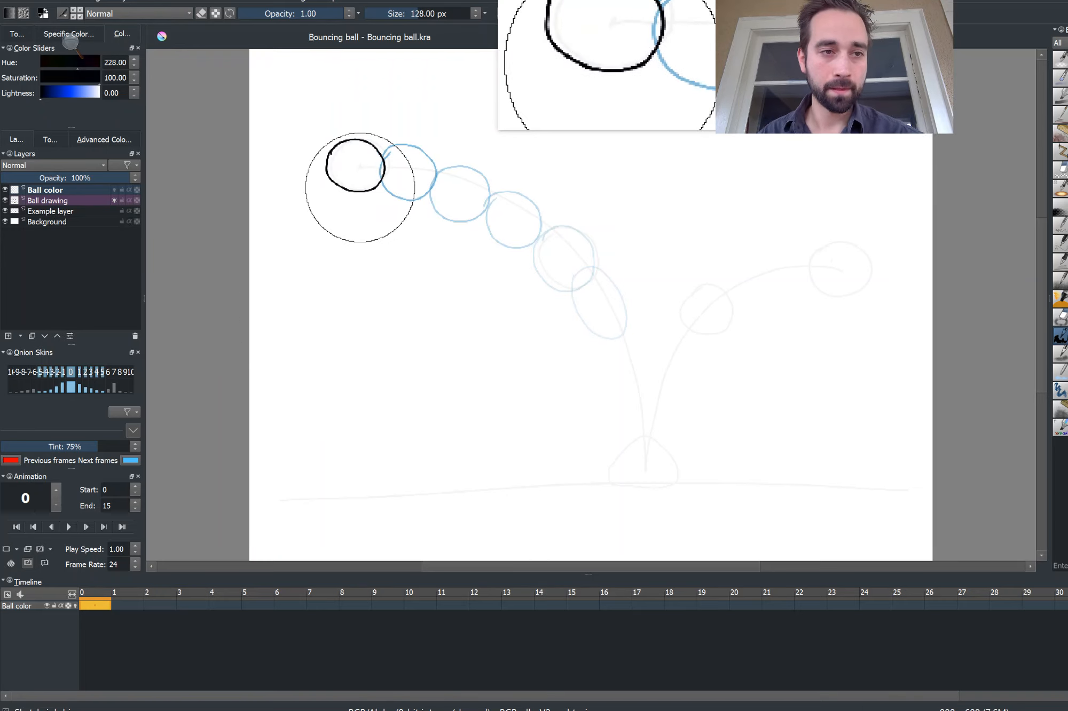
click(73, 93)
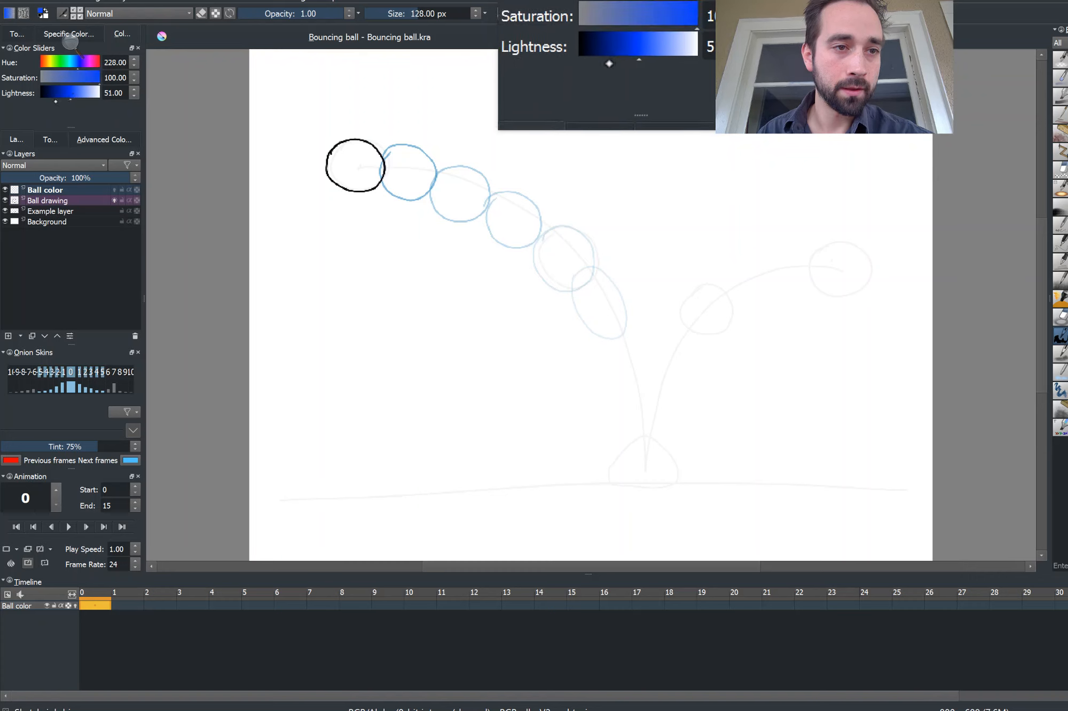
drag(75, 63, 71, 68)
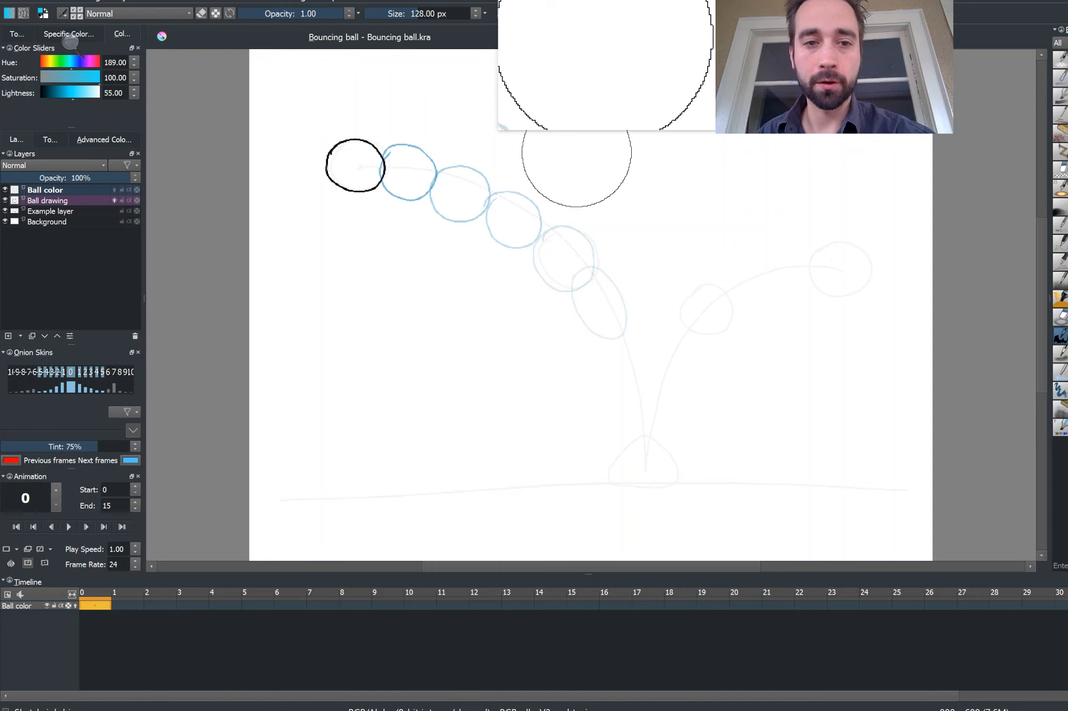
drag(71, 68, 75, 69)
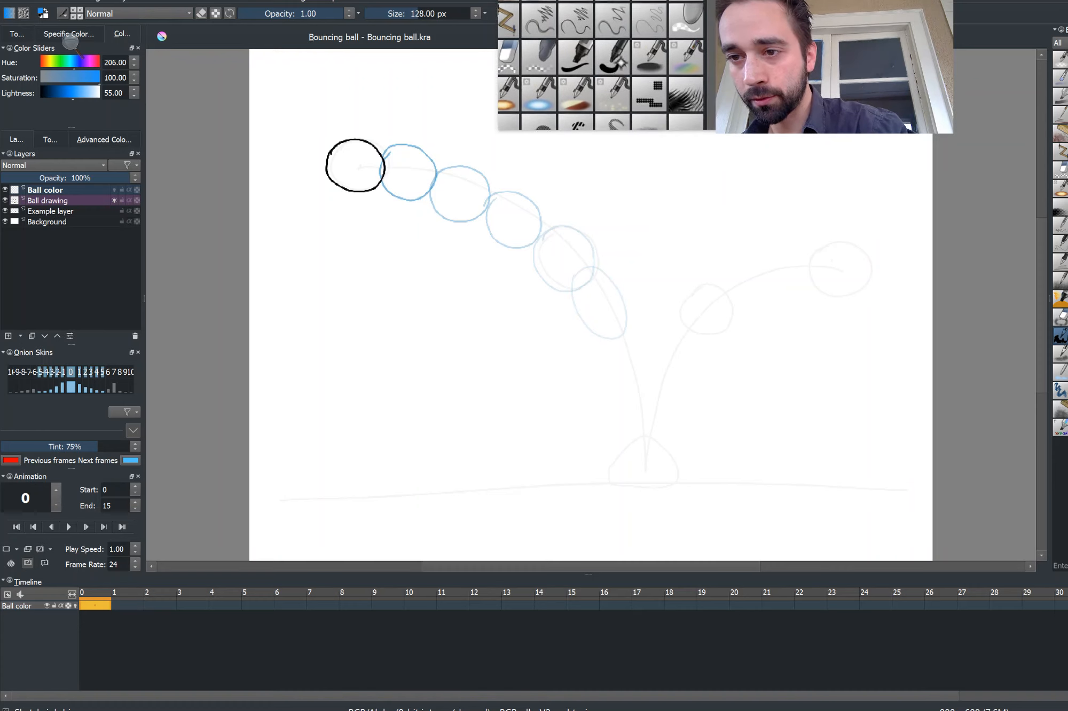
Step: Switch the brush to the Quick Brush engine and paint a 300 px test stroke in the scratchpad
click(1060, 335)
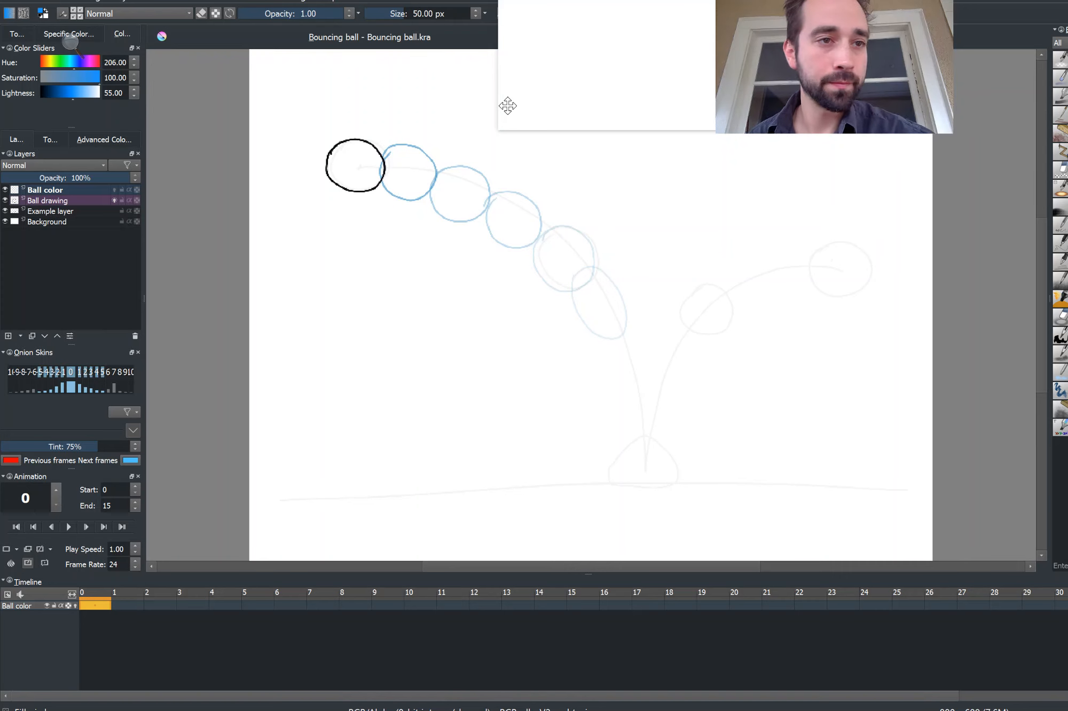
click(62, 14)
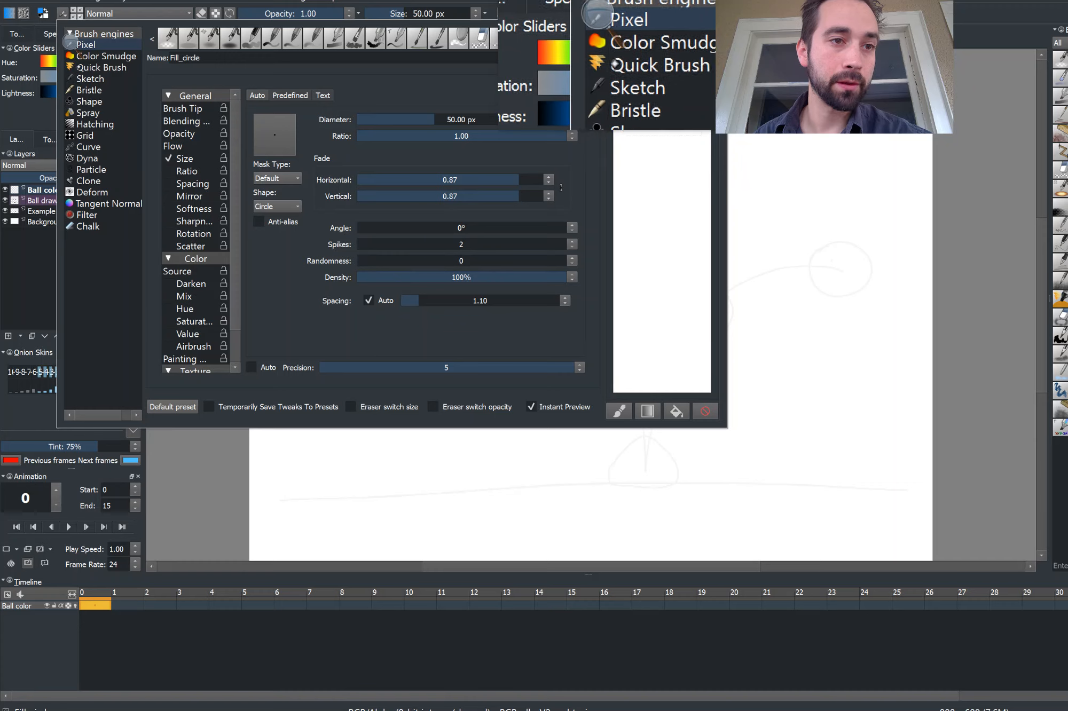
click(88, 67)
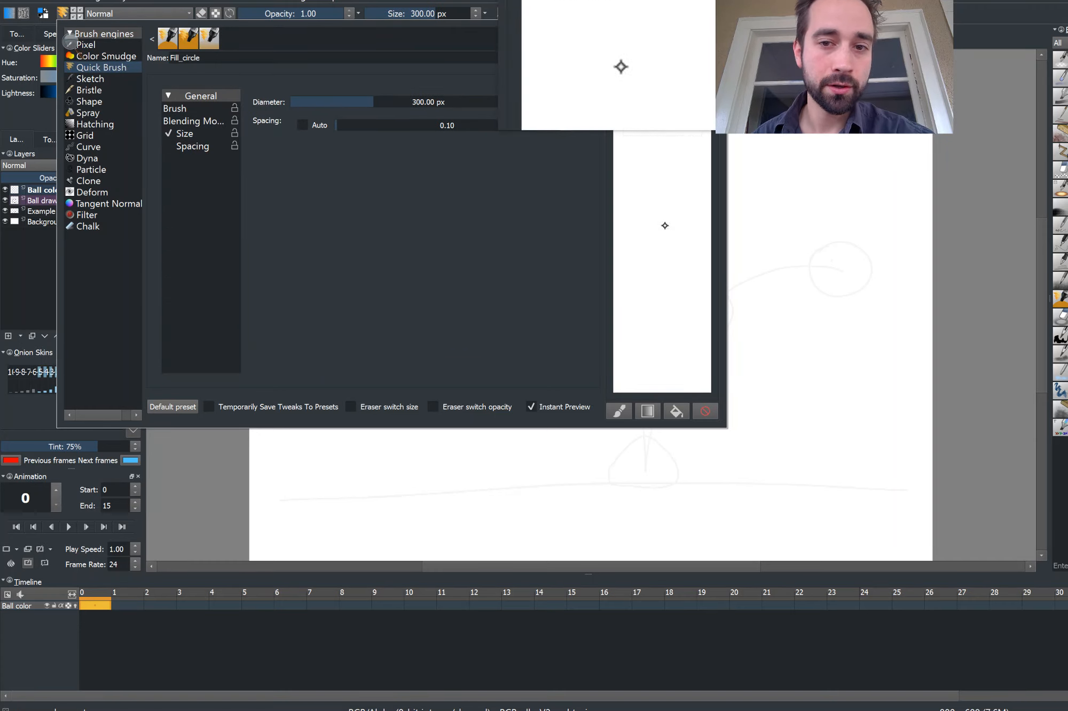
drag(666, 230, 657, 314)
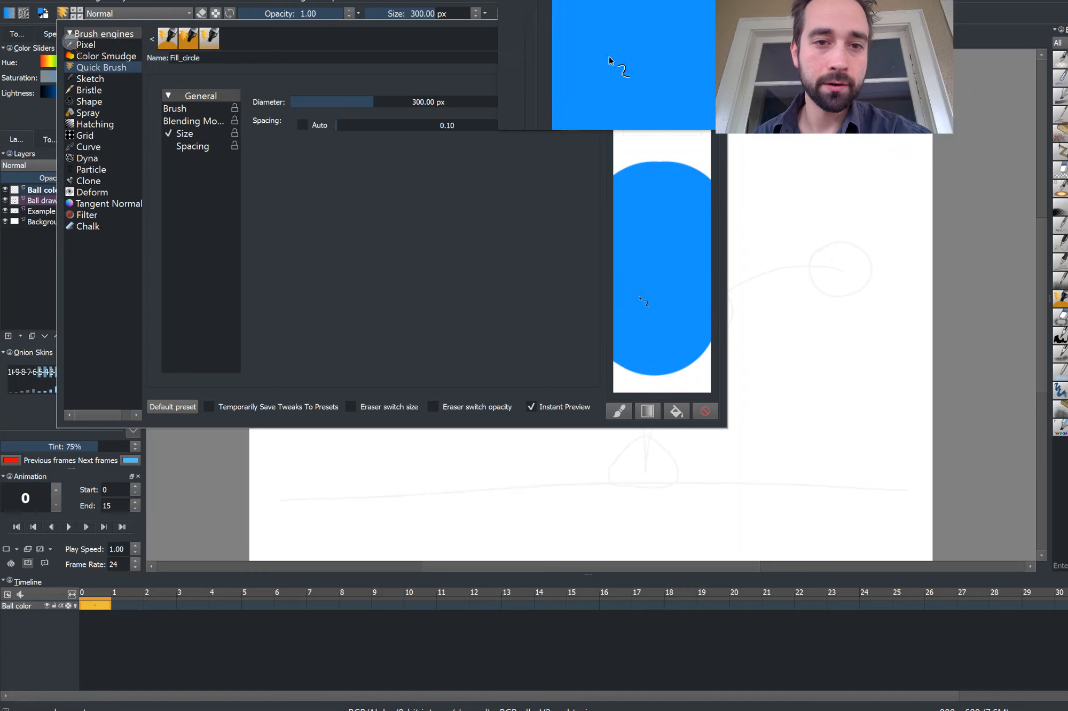
Step: Set the Quick Brush diameter to 148.94 px and test it in a cleared scratchpad
drag(373, 101, 331, 100)
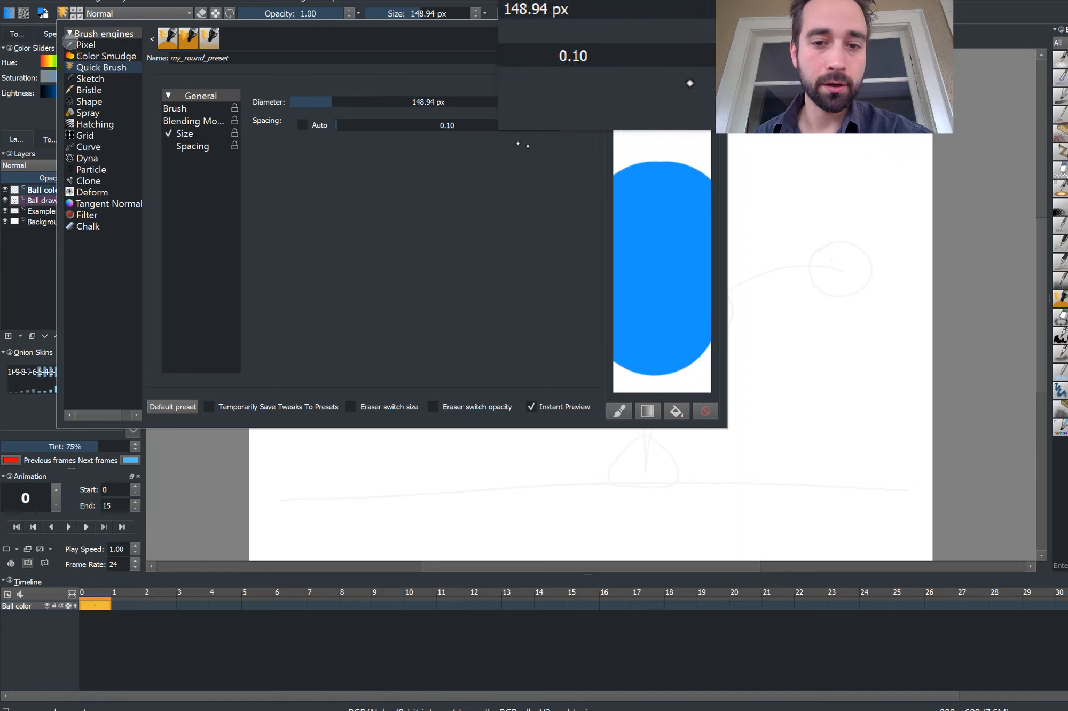
click(639, 153)
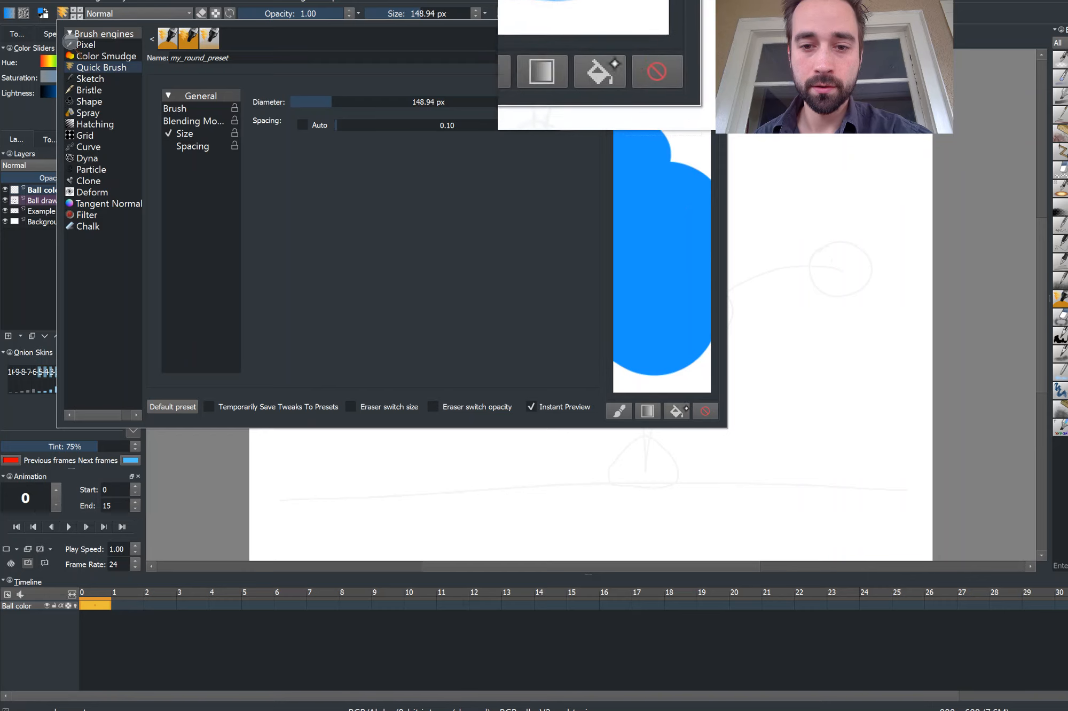
click(705, 411)
click(639, 231)
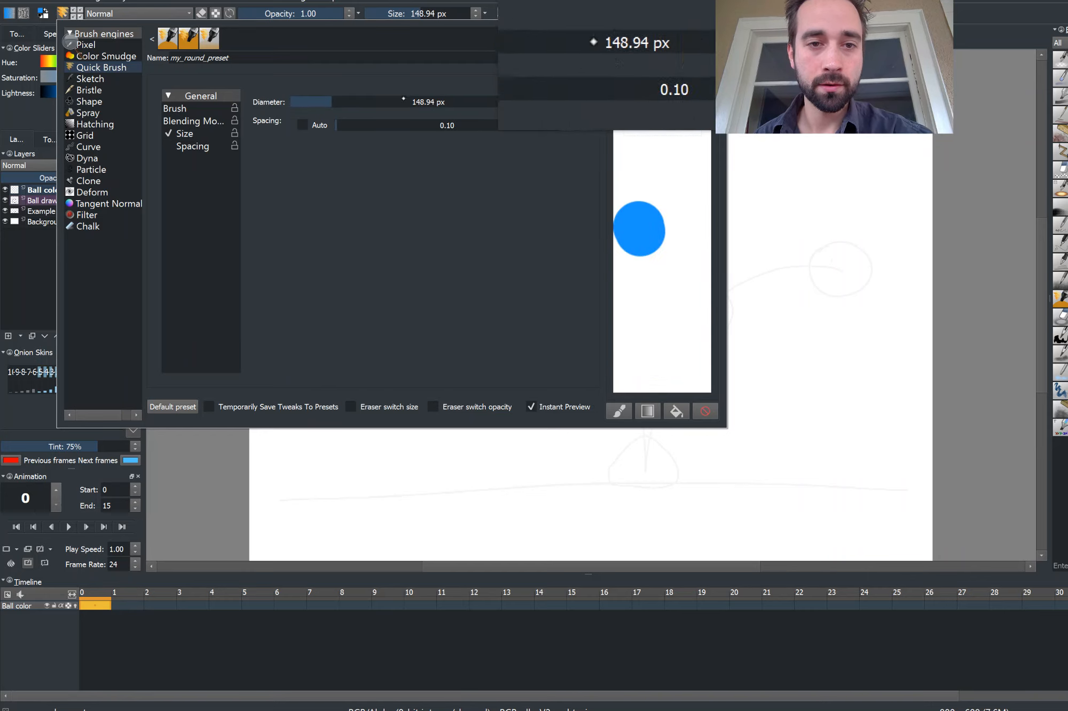
Step: Reduce the Quick Brush diameter to 83.69 px, test it with several dabs in the scratchpad, and close the brush editor
drag(330, 103, 314, 102)
click(639, 283)
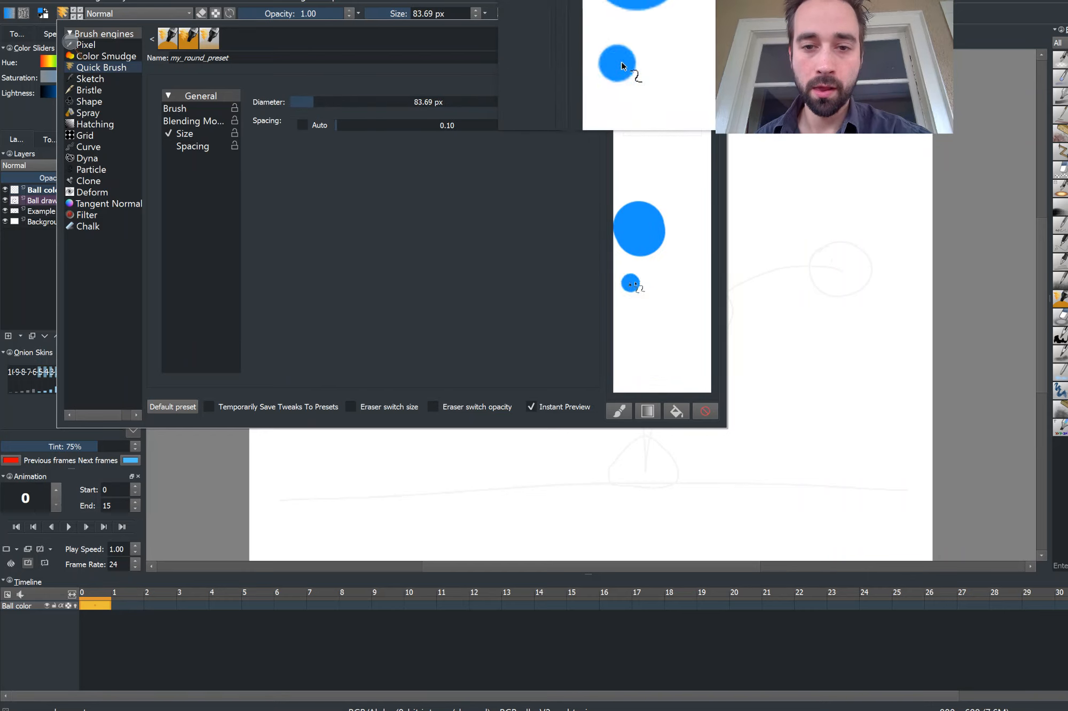
click(654, 260)
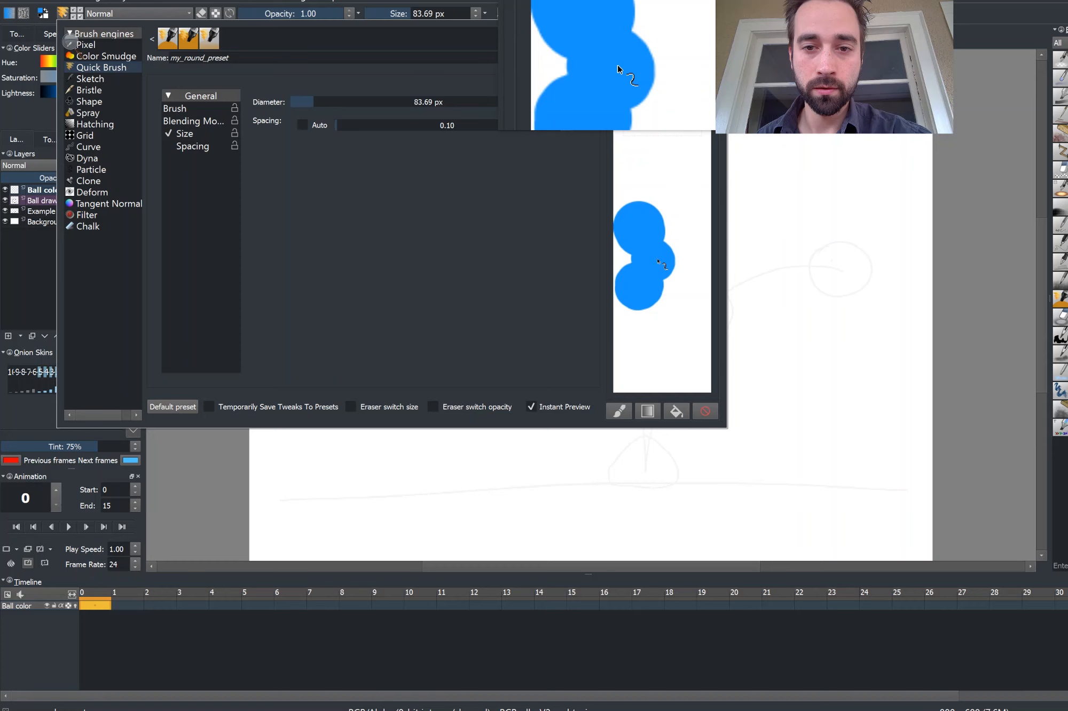
click(671, 186)
key(super+Down)
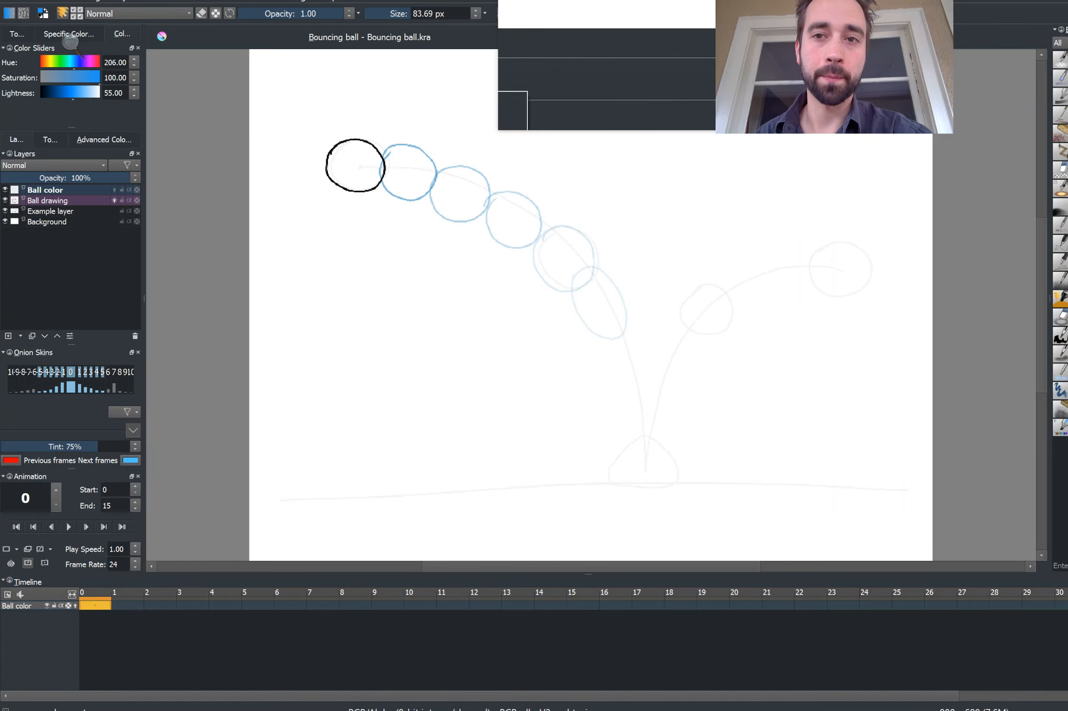
key(super+Up)
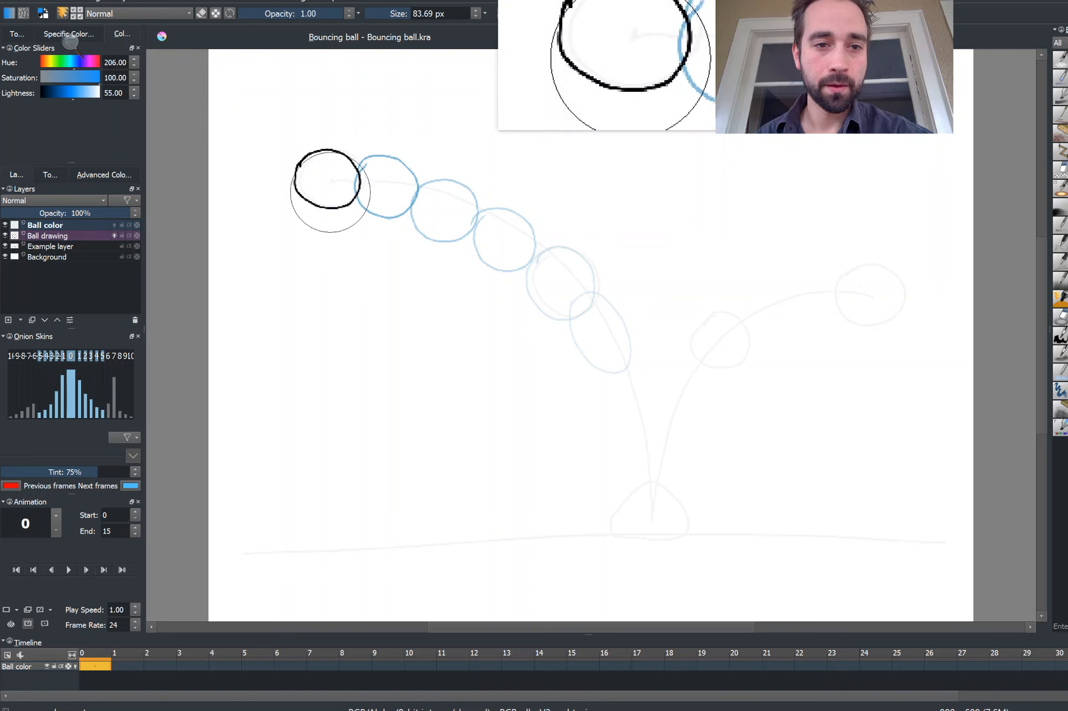
Step: Reduce the brush size to 55 px and paint the first ball's outline full of blue on frame 0 of Ball color
key(bracketleft)
key(bracketleft)
key(bracketleft)
key(bracketleft)
key(bracketleft)
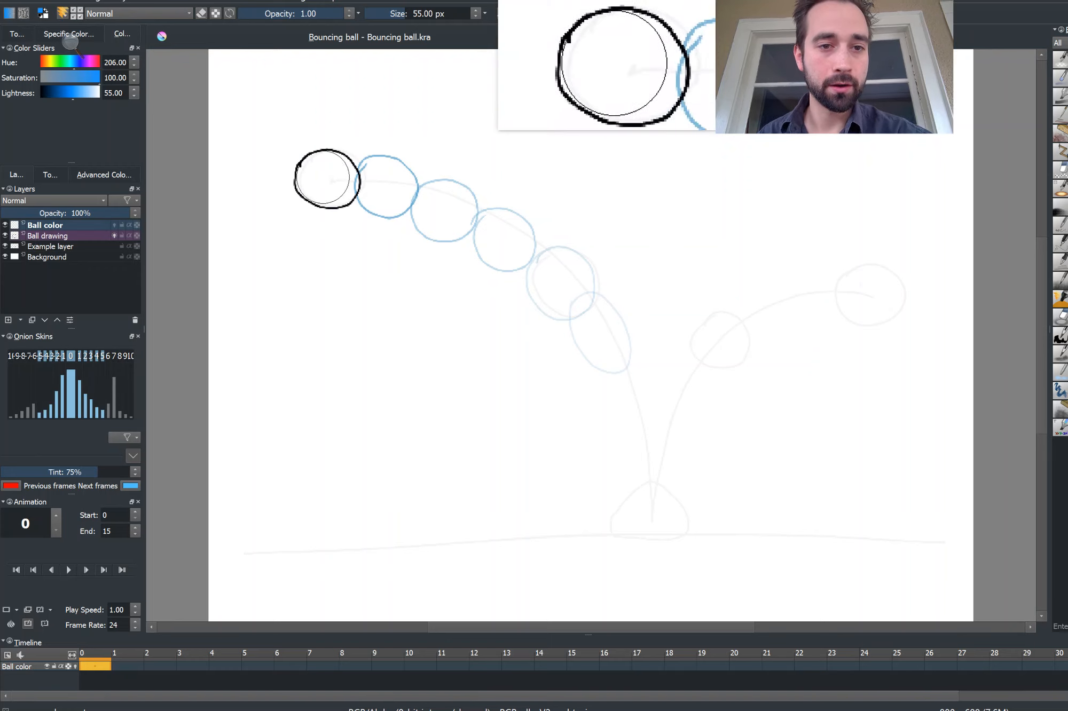
mouse_move(317, 171)
mouse_down()
mouse_move(340, 186)
mouse_move(321, 185)
mouse_move(324, 166)
mouse_move(346, 178)
mouse_move(344, 189)
mouse_move(315, 169)
mouse_up()
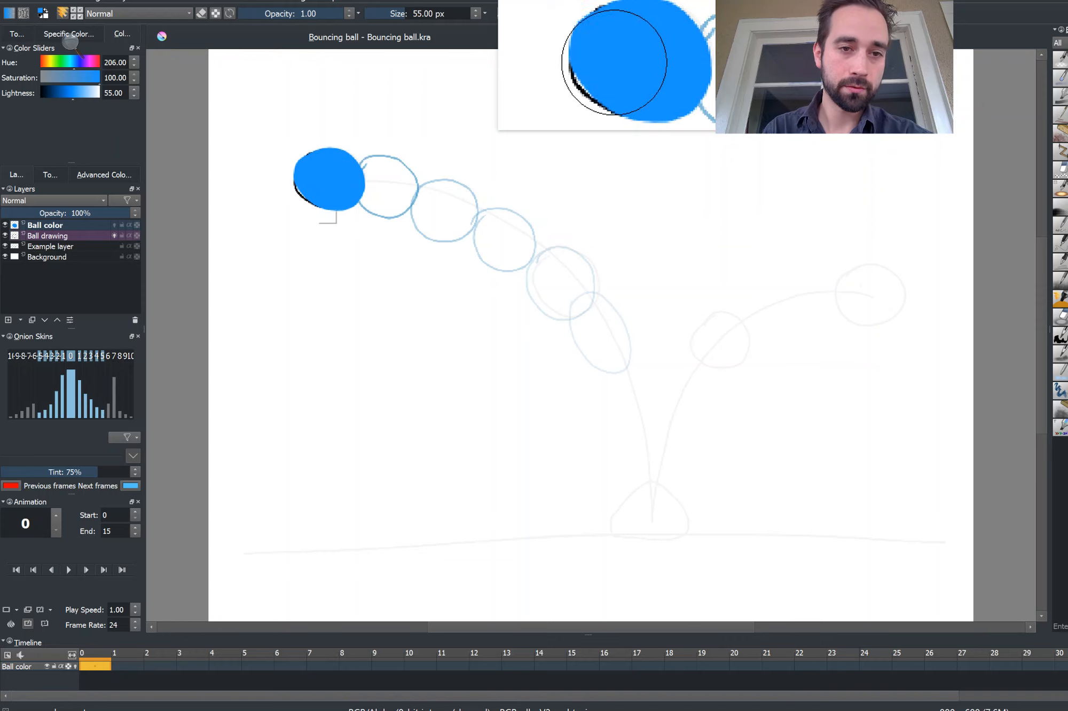
key(ctrl+z)
mouse_move(312, 170)
mouse_down()
mouse_move(340, 190)
mouse_move(313, 181)
mouse_move(340, 172)
mouse_move(344, 183)
mouse_move(314, 179)
mouse_up()
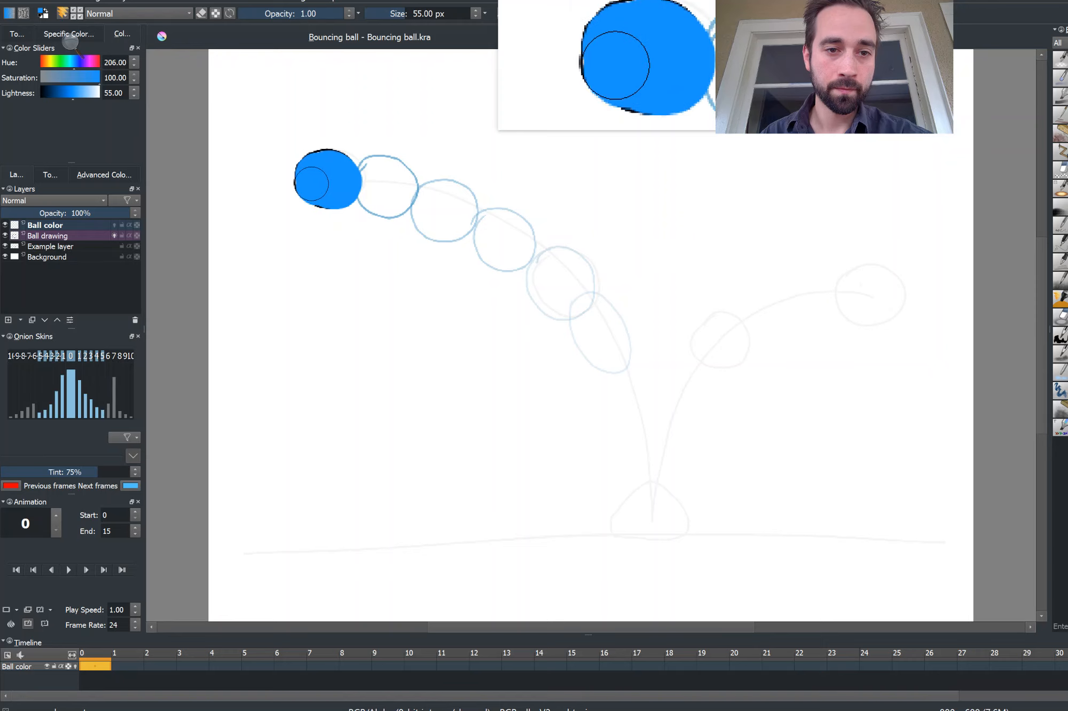
Step: Paint the balls on frames 1, 2 and 3 of the Ball color layer blue with the 55 px brush
key(period)
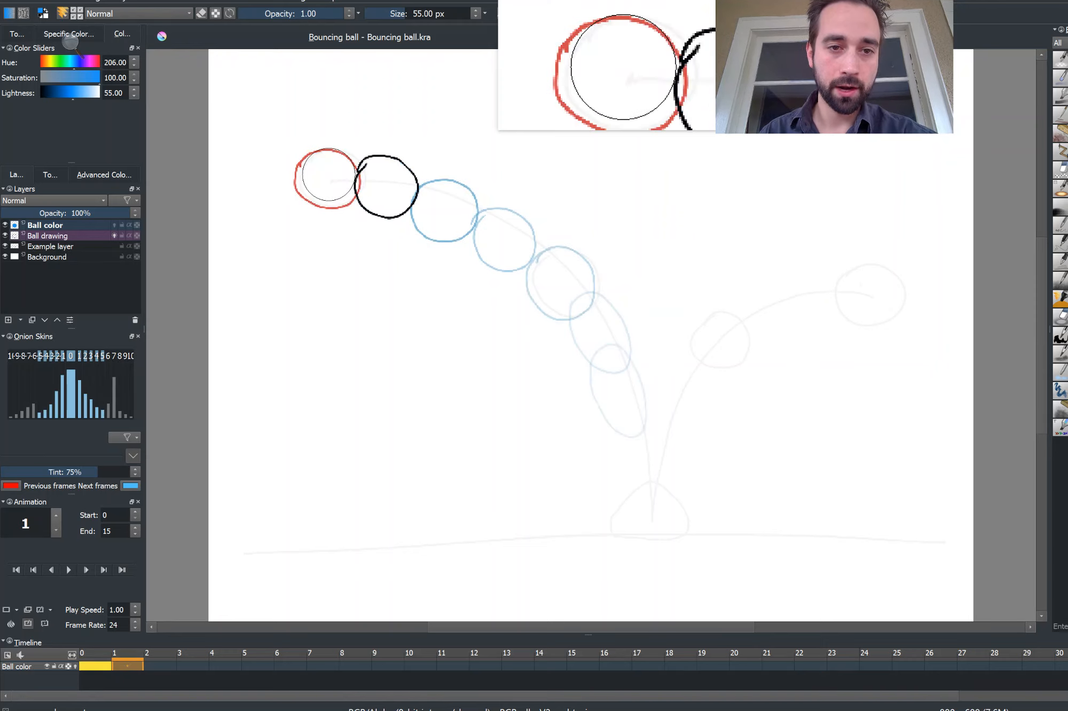
mouse_move(376, 180)
mouse_down()
mouse_move(395, 176)
mouse_move(391, 199)
mouse_move(372, 184)
mouse_move(384, 176)
mouse_move(392, 200)
mouse_move(375, 193)
mouse_move(392, 163)
mouse_move(384, 173)
mouse_up()
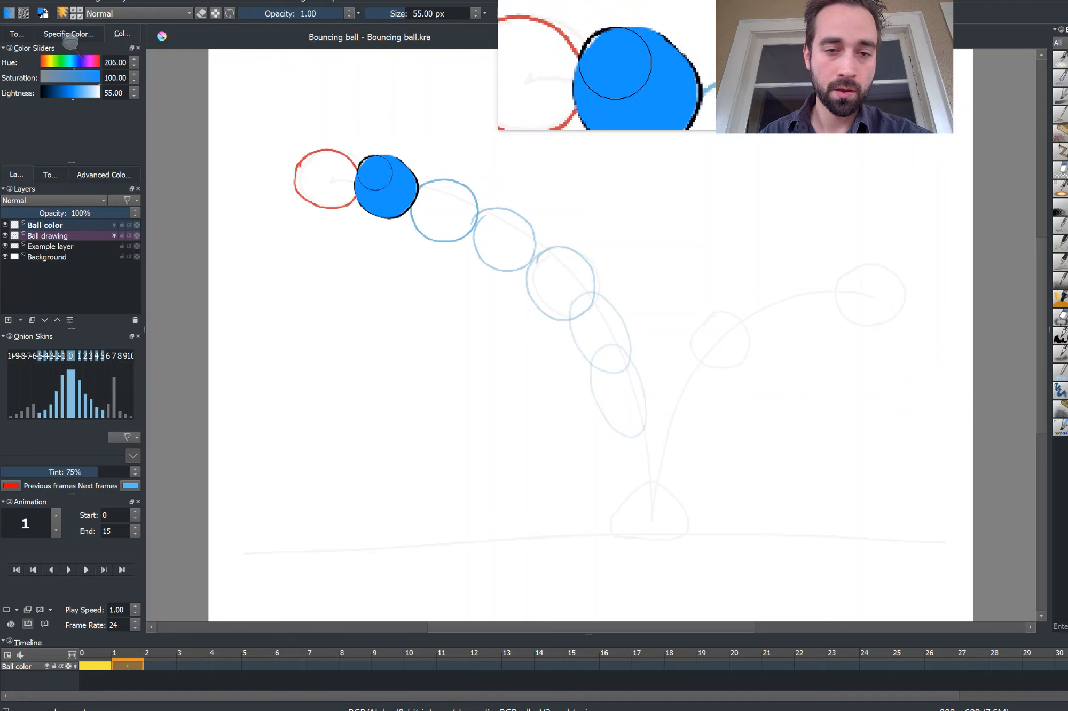
key(period)
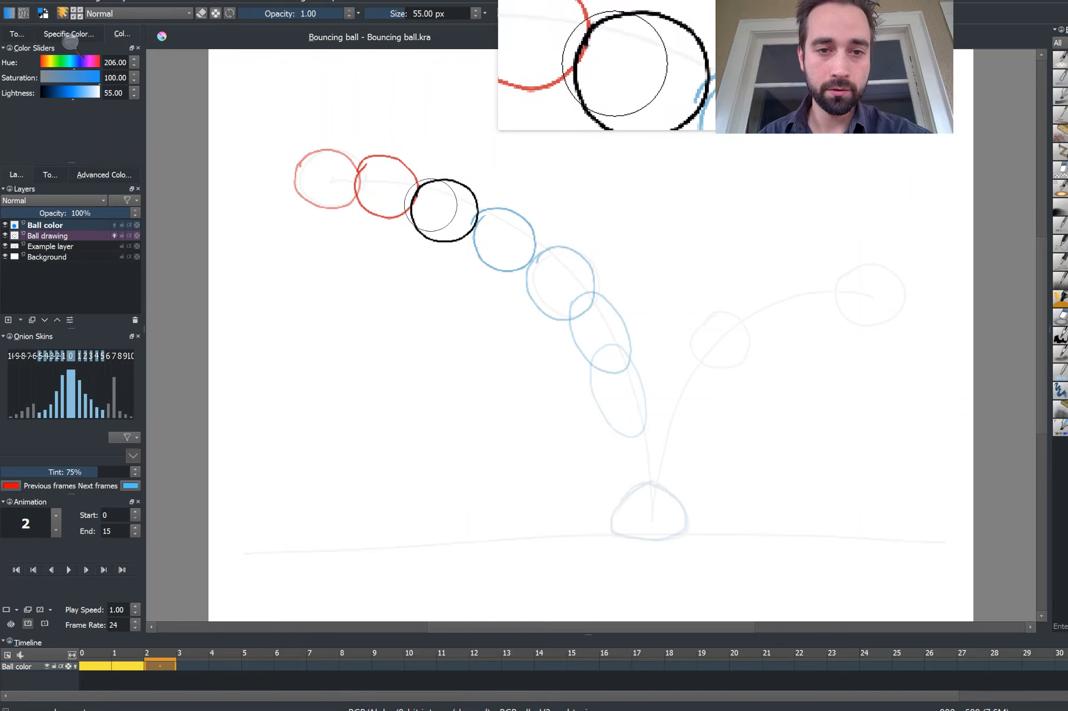
mouse_move(422, 197)
mouse_down()
mouse_move(459, 214)
mouse_move(454, 227)
mouse_move(427, 213)
mouse_move(454, 199)
mouse_move(458, 211)
mouse_move(433, 222)
mouse_up()
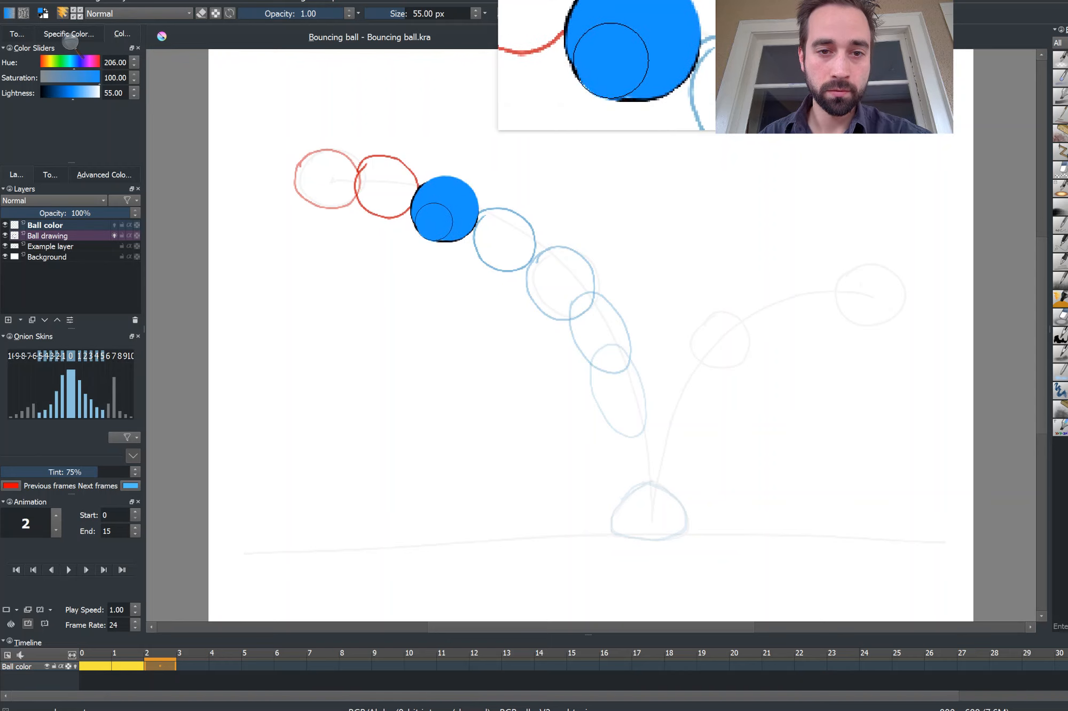
key(Right)
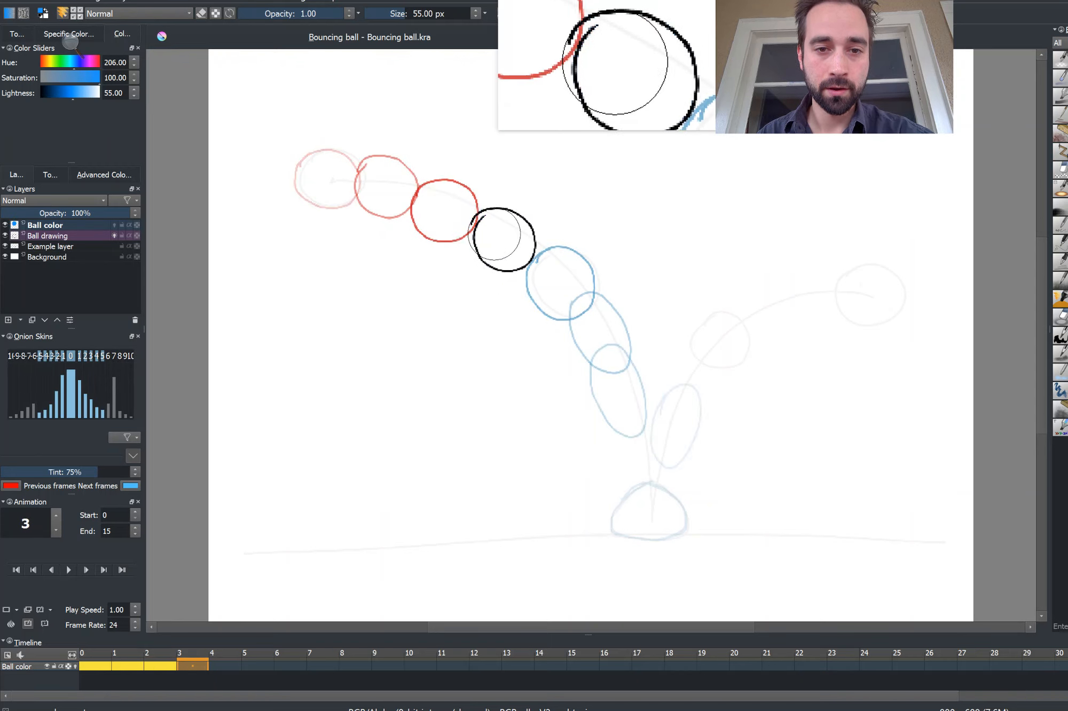
mouse_move(491, 237)
mouse_down()
mouse_move(517, 238)
mouse_move(510, 251)
mouse_move(494, 248)
mouse_move(496, 229)
mouse_move(515, 237)
mouse_move(518, 248)
mouse_move(504, 250)
mouse_up()
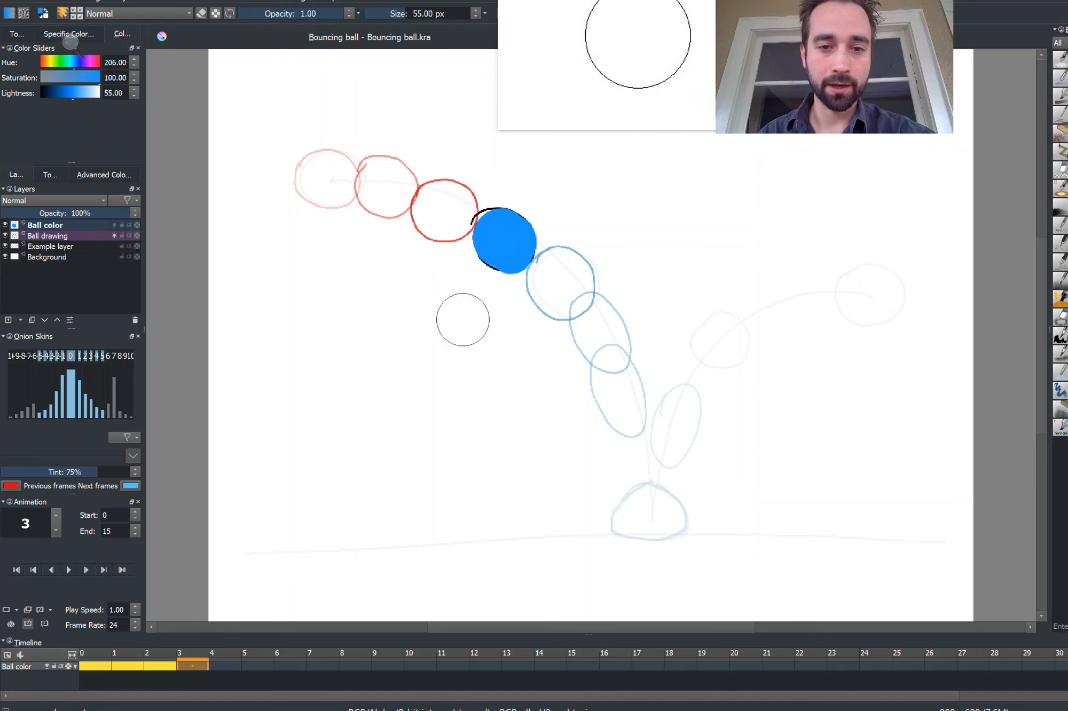
Step: Flood-fill the ball on frame 4 with blue using the Fill tool with Limit to current layer turned off
key(Right)
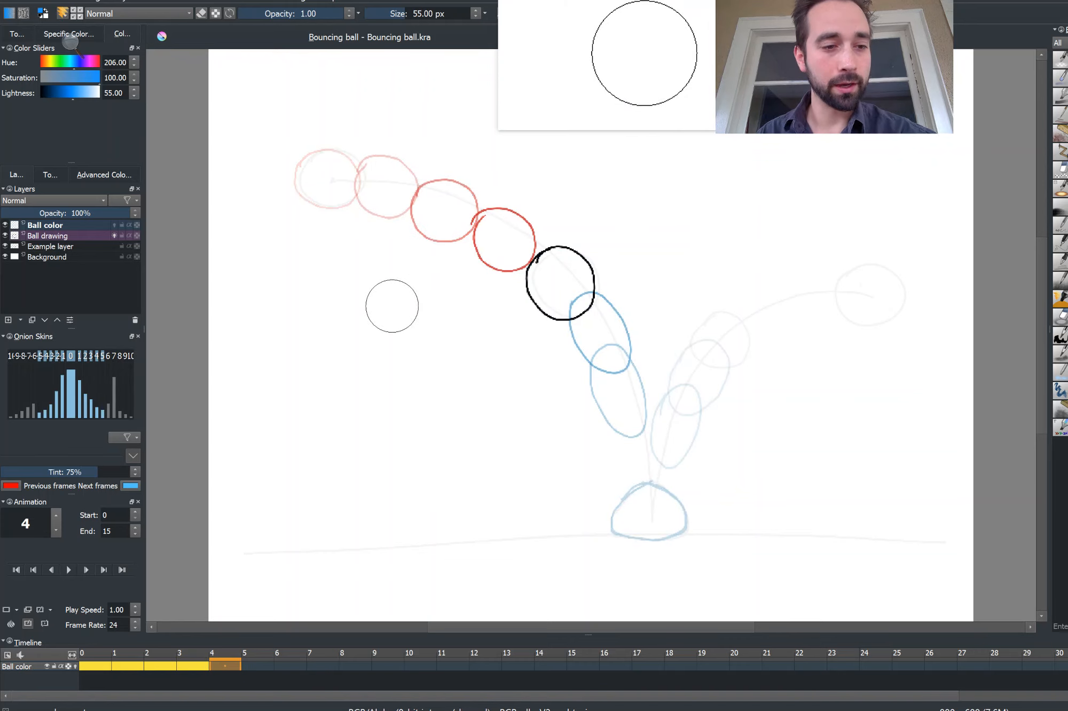
key(f)
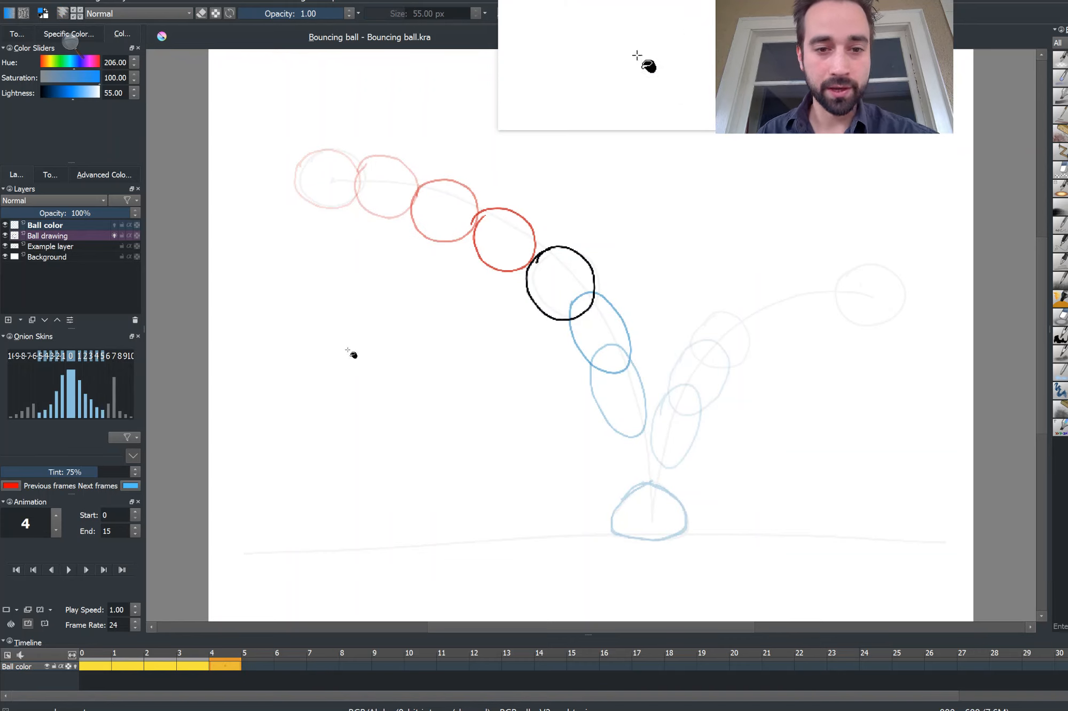
click(559, 291)
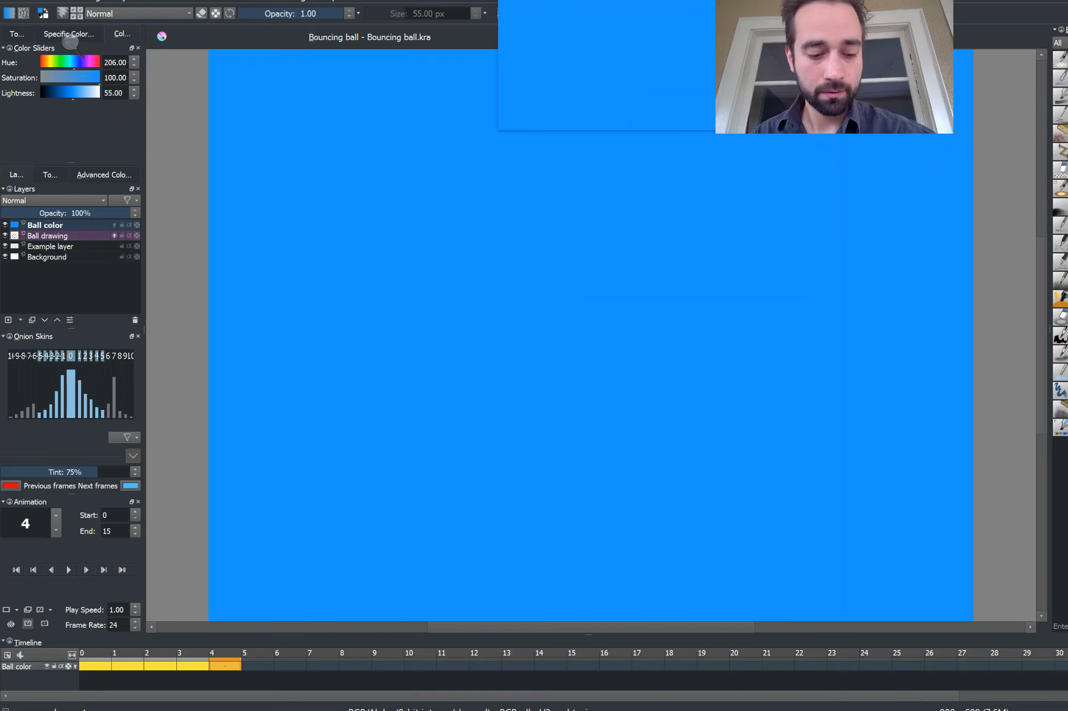
key(ctrl+z)
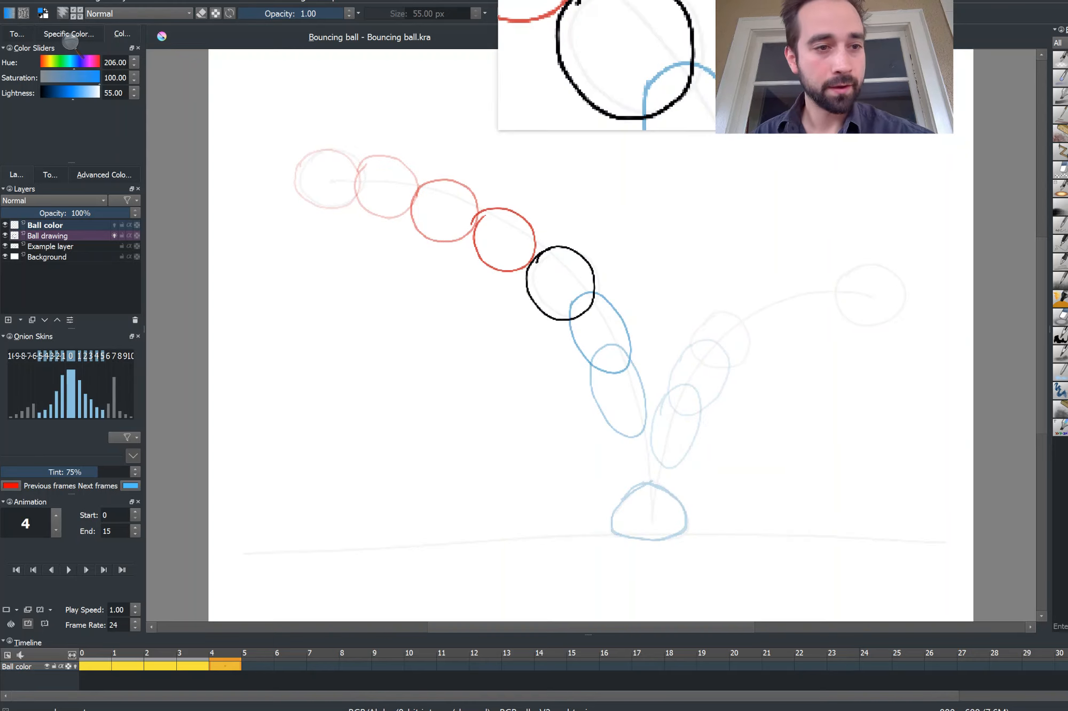
click(49, 175)
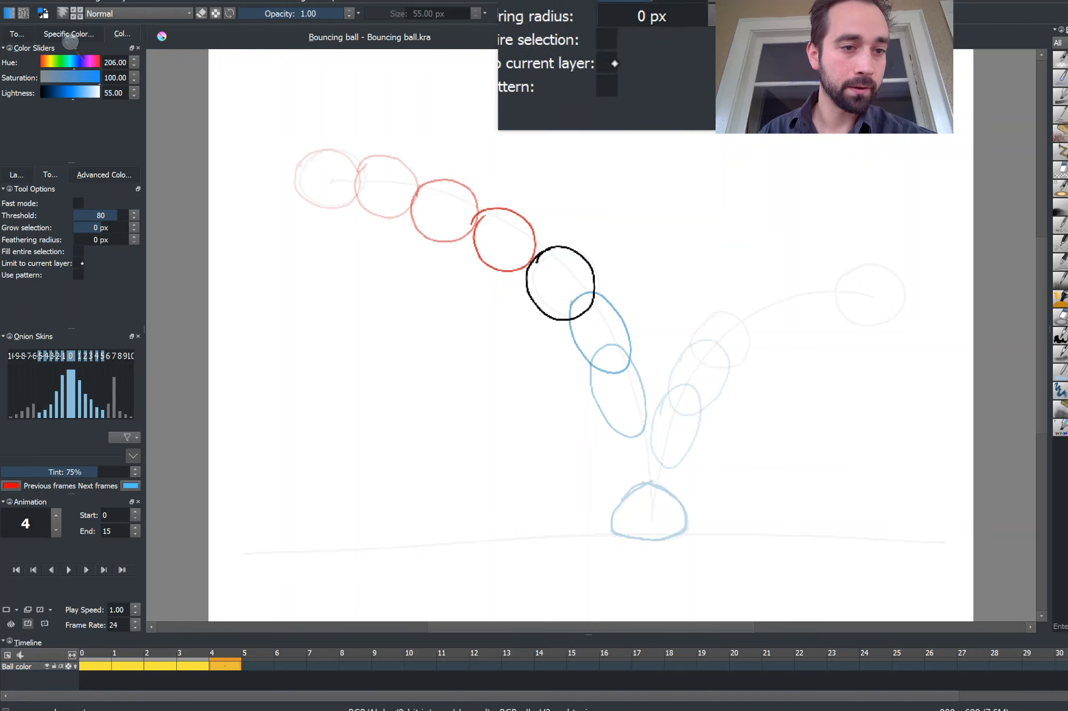
click(17, 175)
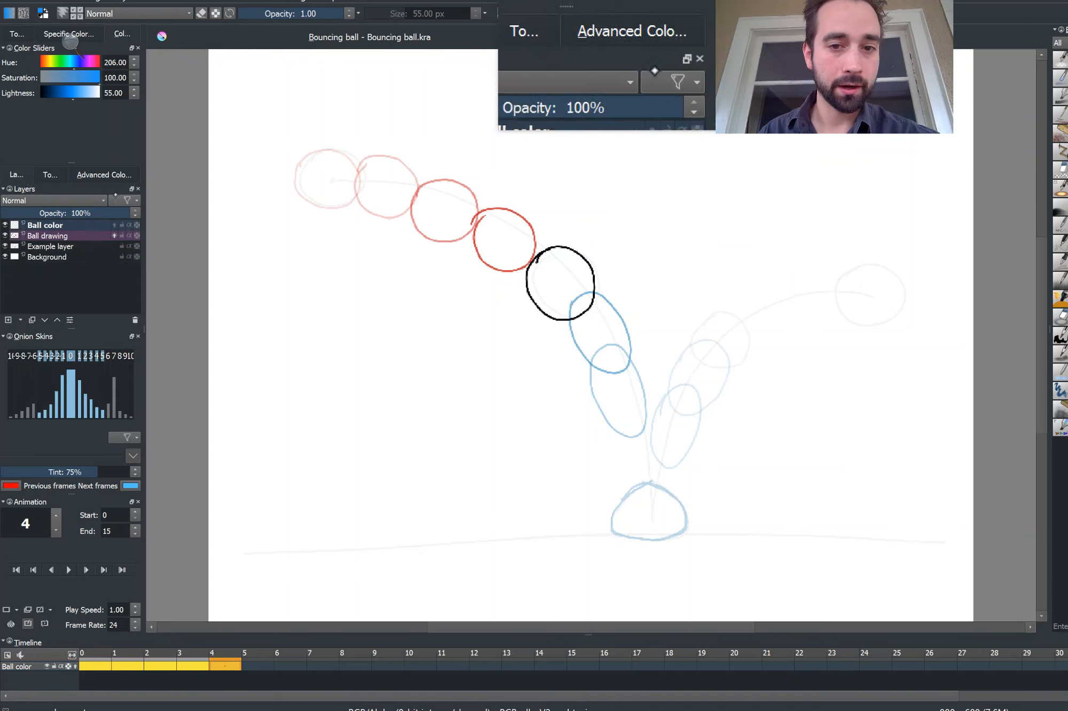
click(555, 282)
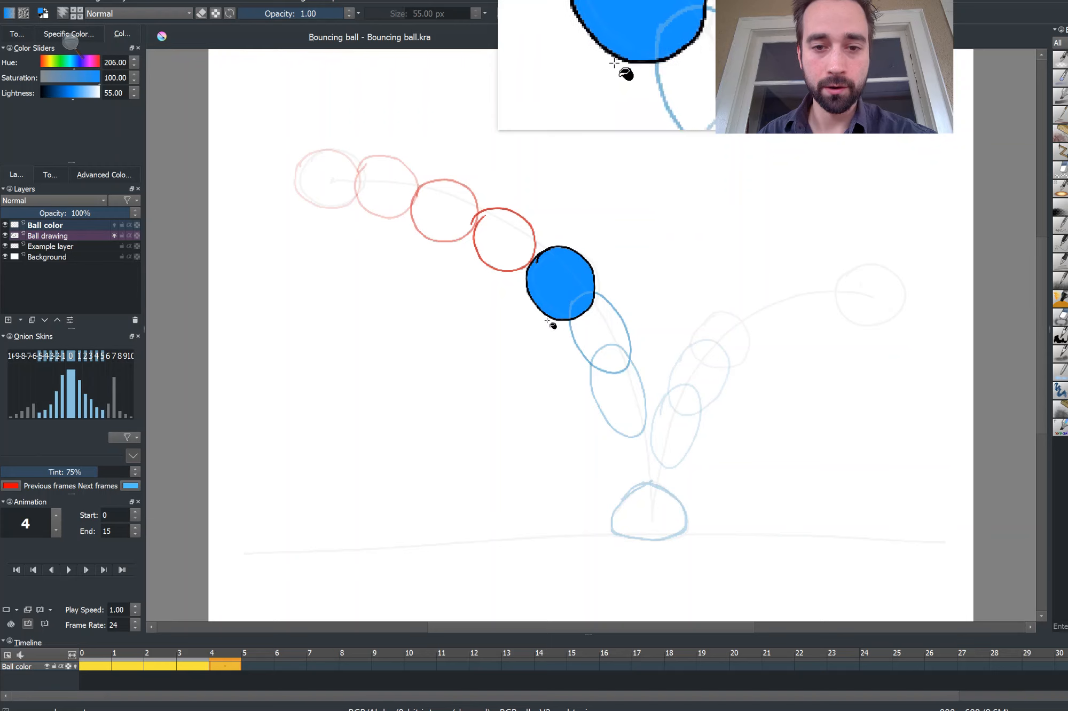
Step: Flood-fill the balls on frames 5, 6 and 7 of the Ball color layer with blue
key(Right)
key(Right)
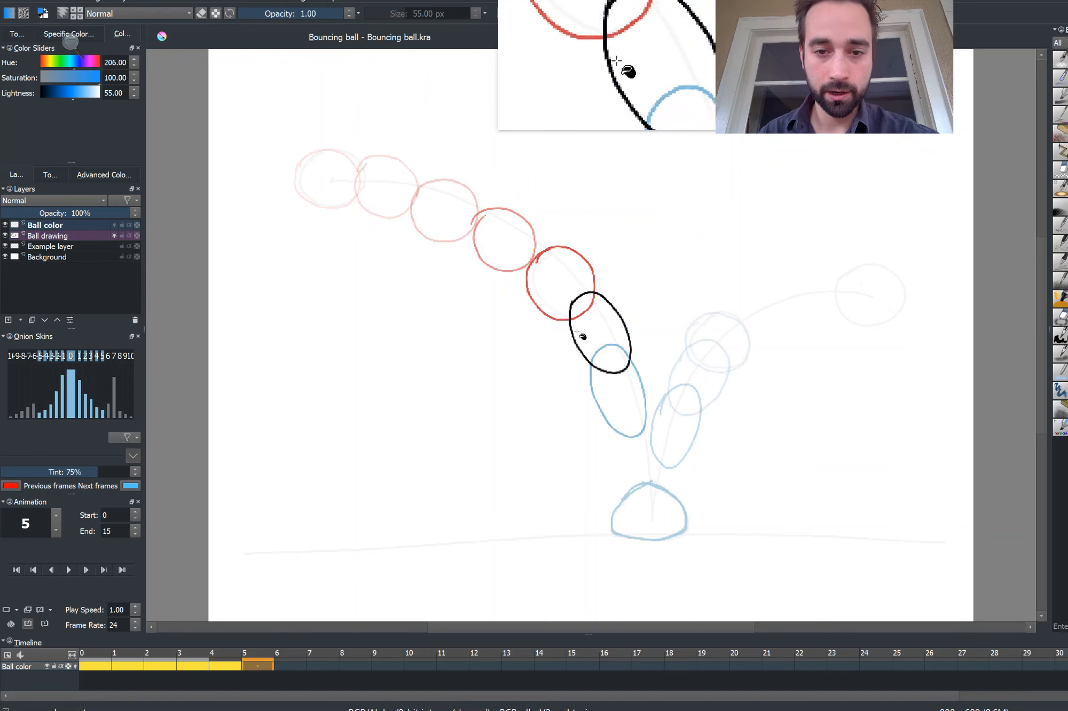
click(597, 339)
key(Right)
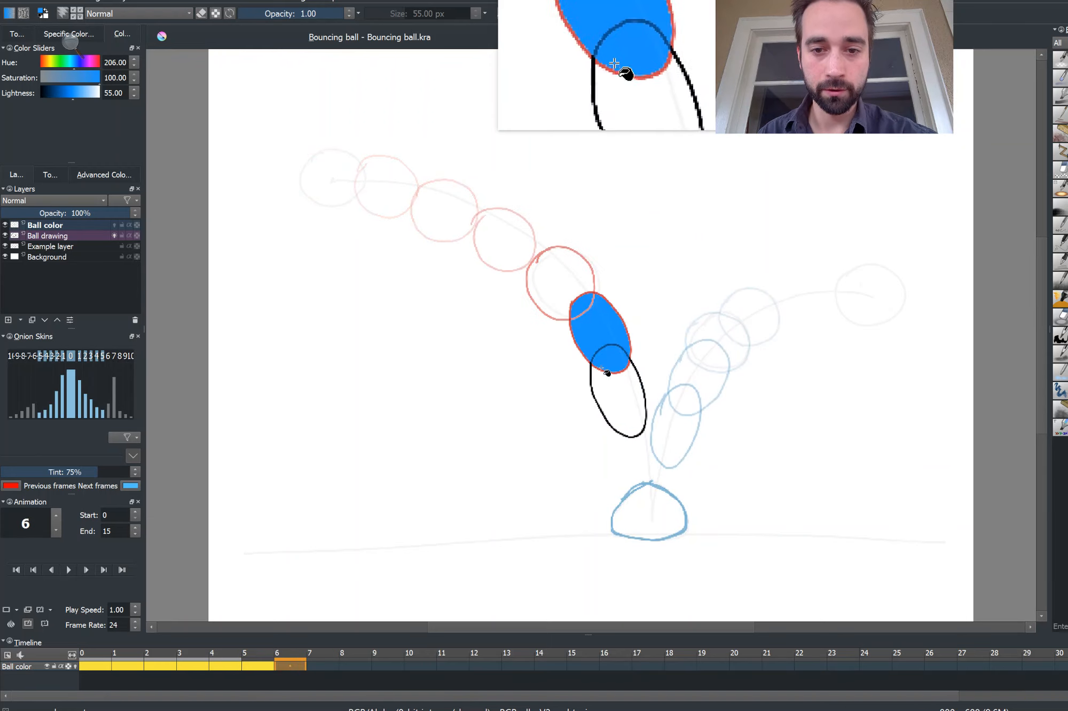
click(618, 400)
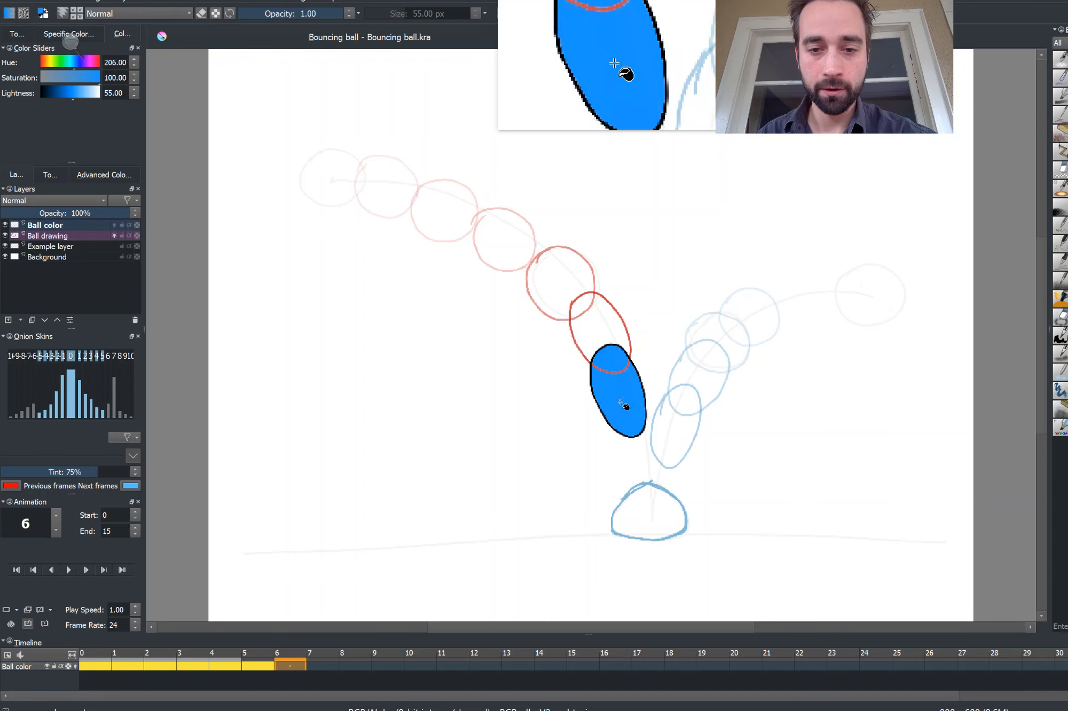
key(Right)
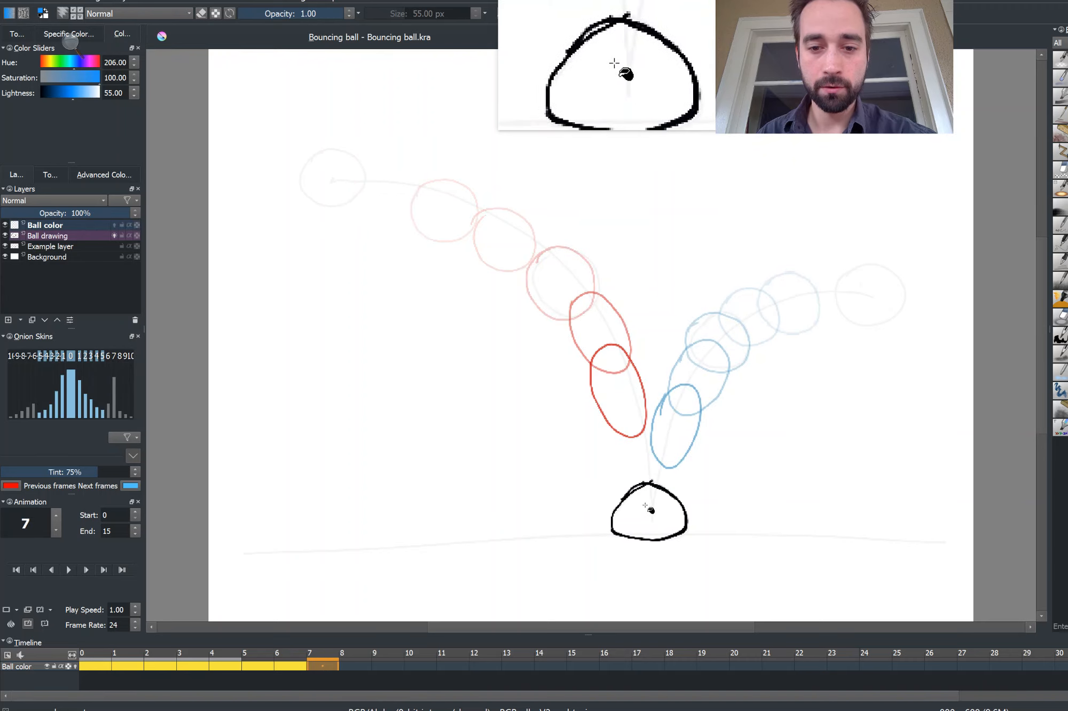
click(644, 507)
Step: Flood-fill the balls on frames 8, 9, 10 and 11 of the Ball color layer with blue
key(Right)
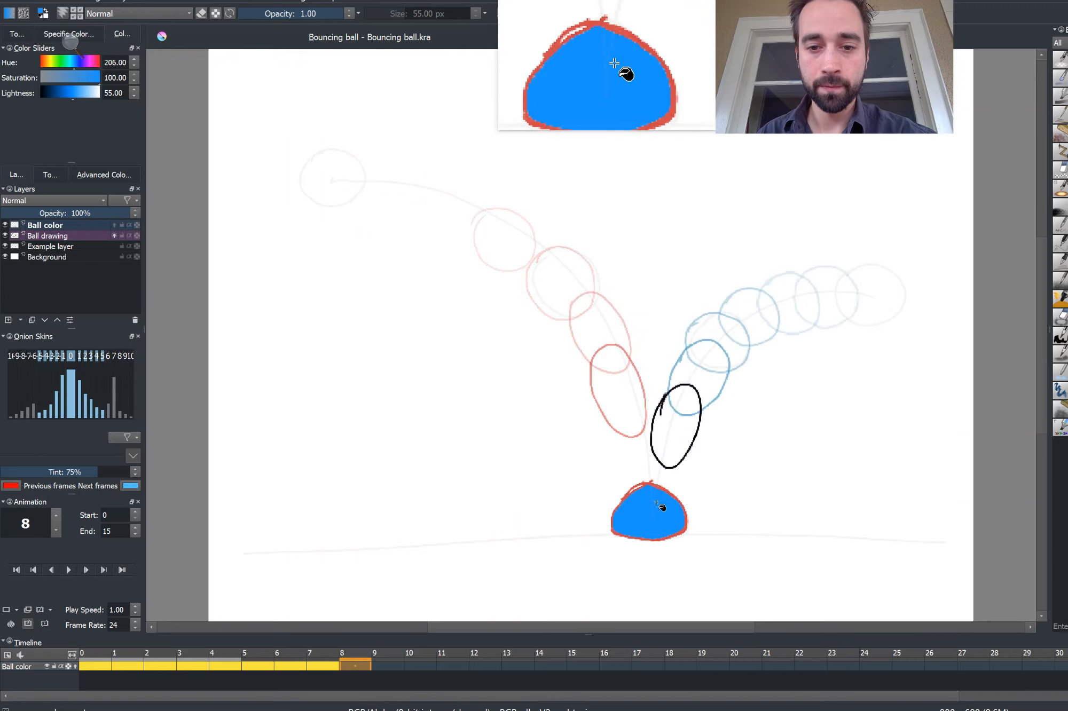
click(680, 433)
key(Right)
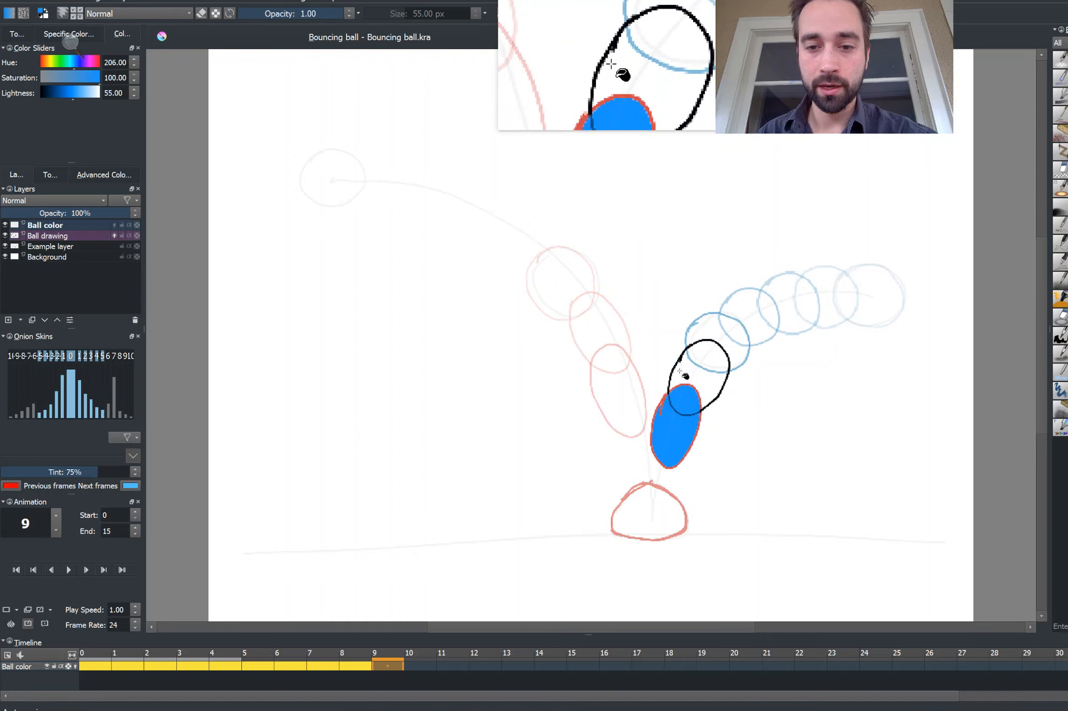
click(695, 385)
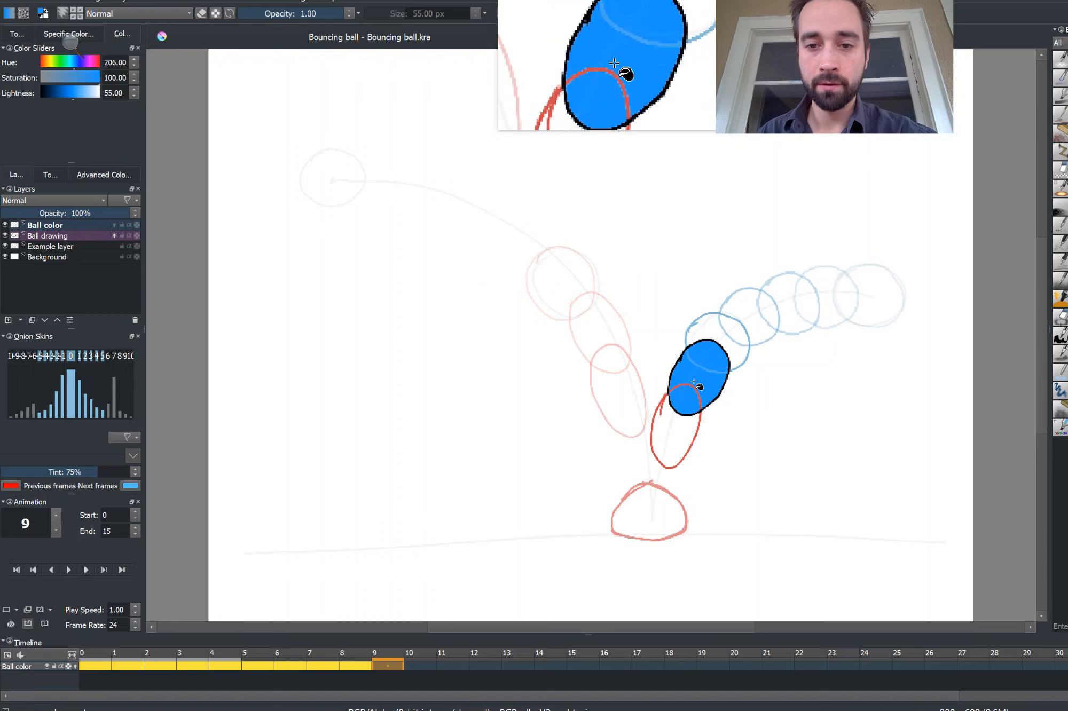
key(Right)
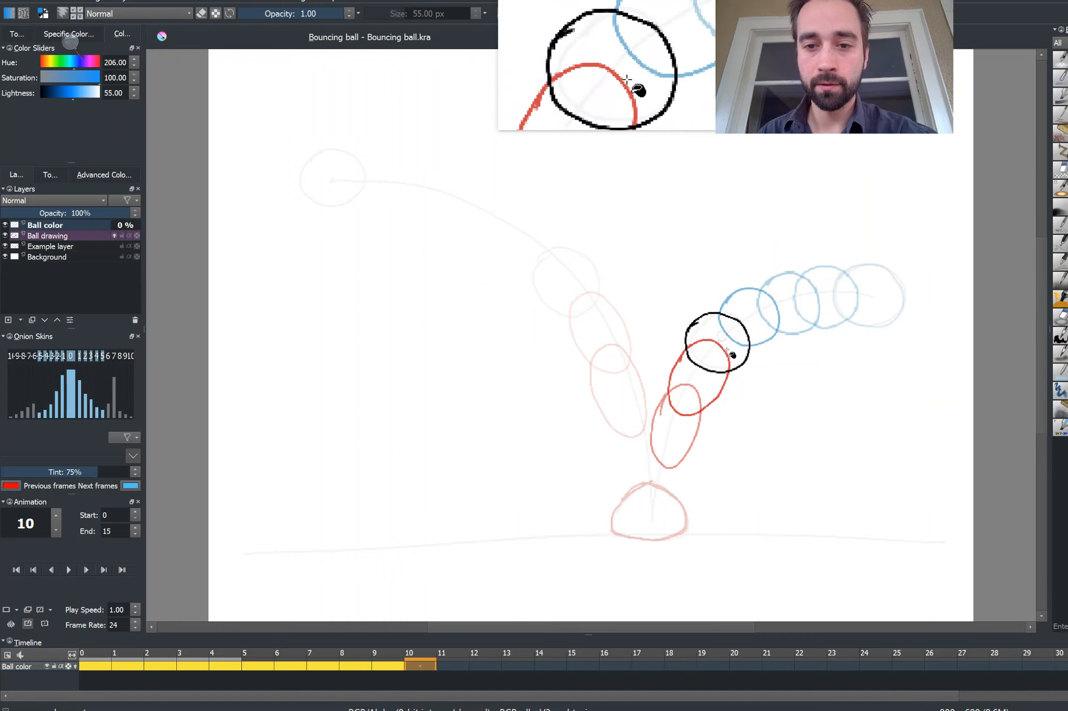
click(727, 348)
key(Right)
click(740, 309)
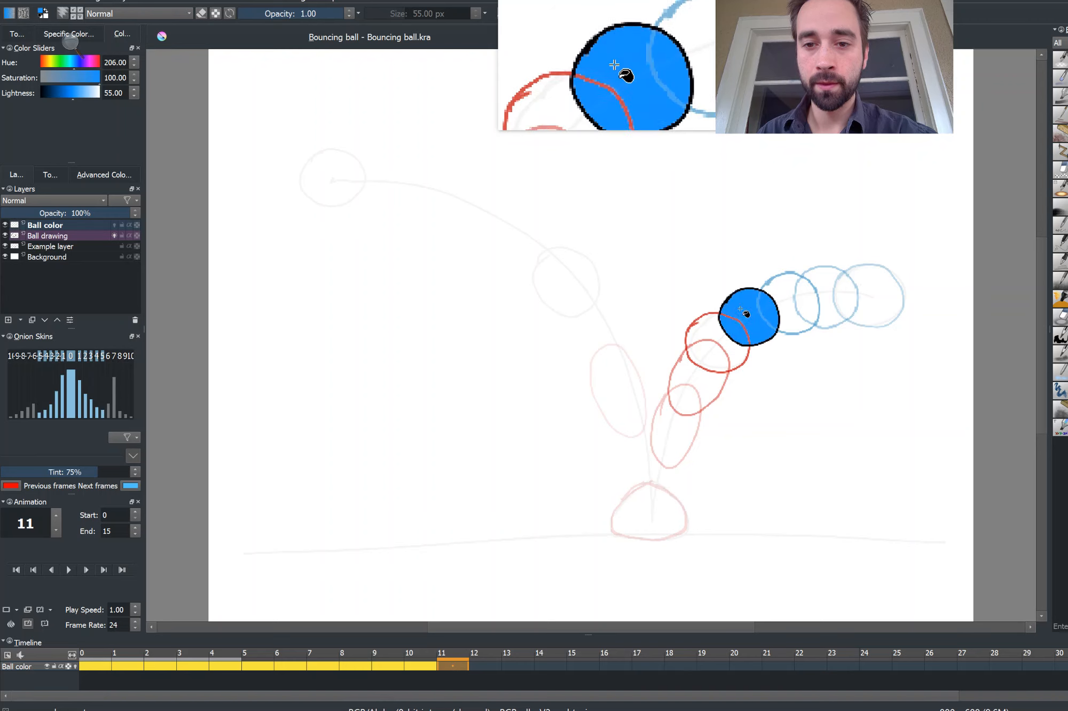
Step: Flood-fill the balls on frames 12, 13 and 14 with blue to complete the Ball color layer
key(Right)
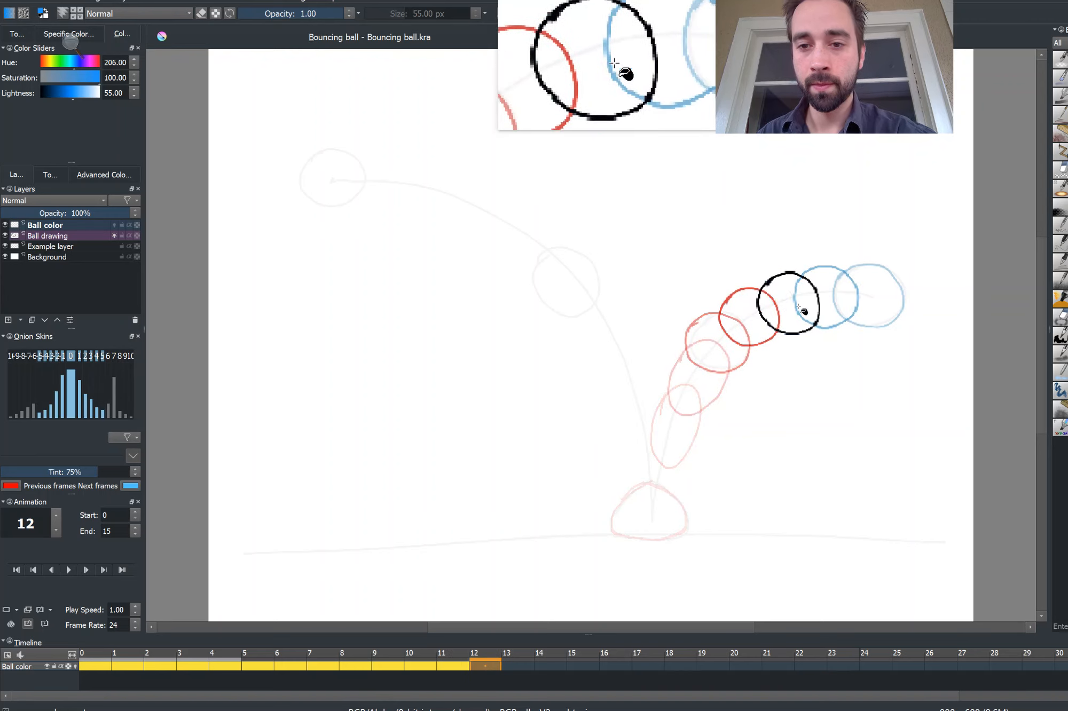
click(804, 314)
key(Right)
click(819, 291)
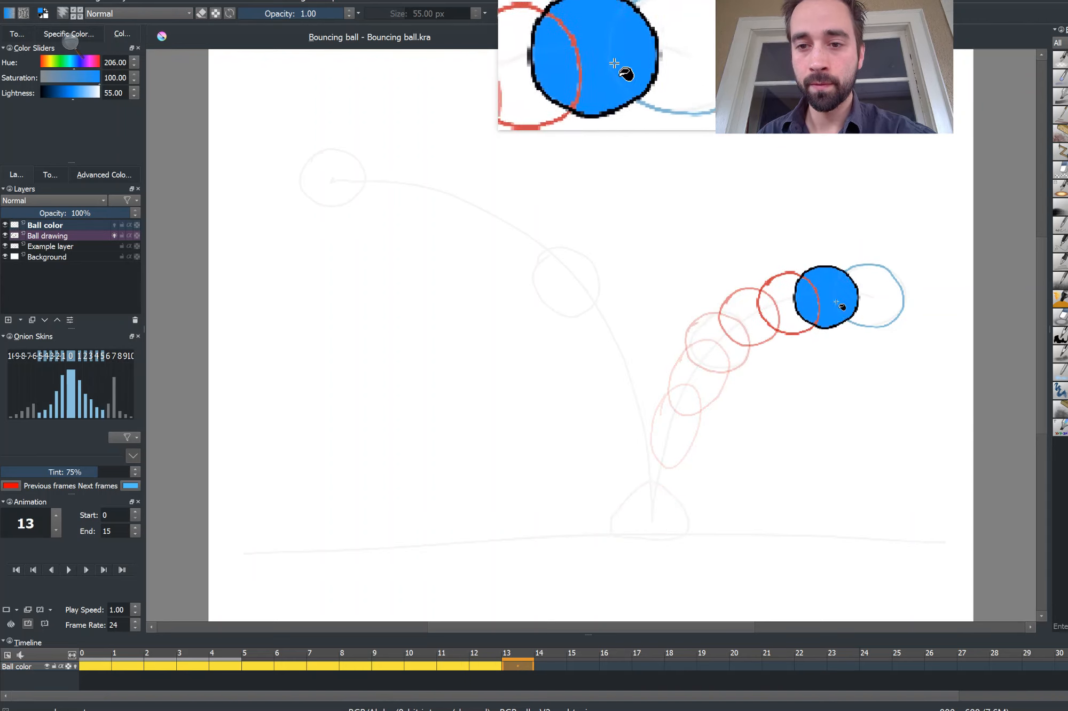
key(Right)
click(876, 294)
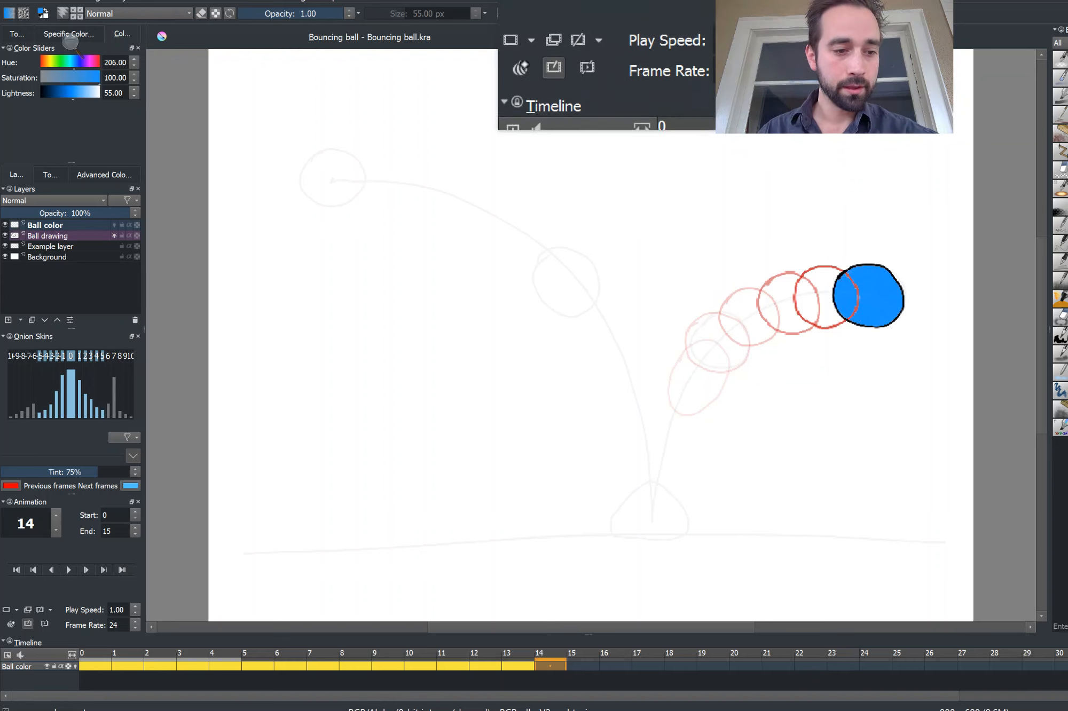
Step: Hide the Onion Skins docker and turn off onion skinning for the Ball drawing layer
click(11, 625)
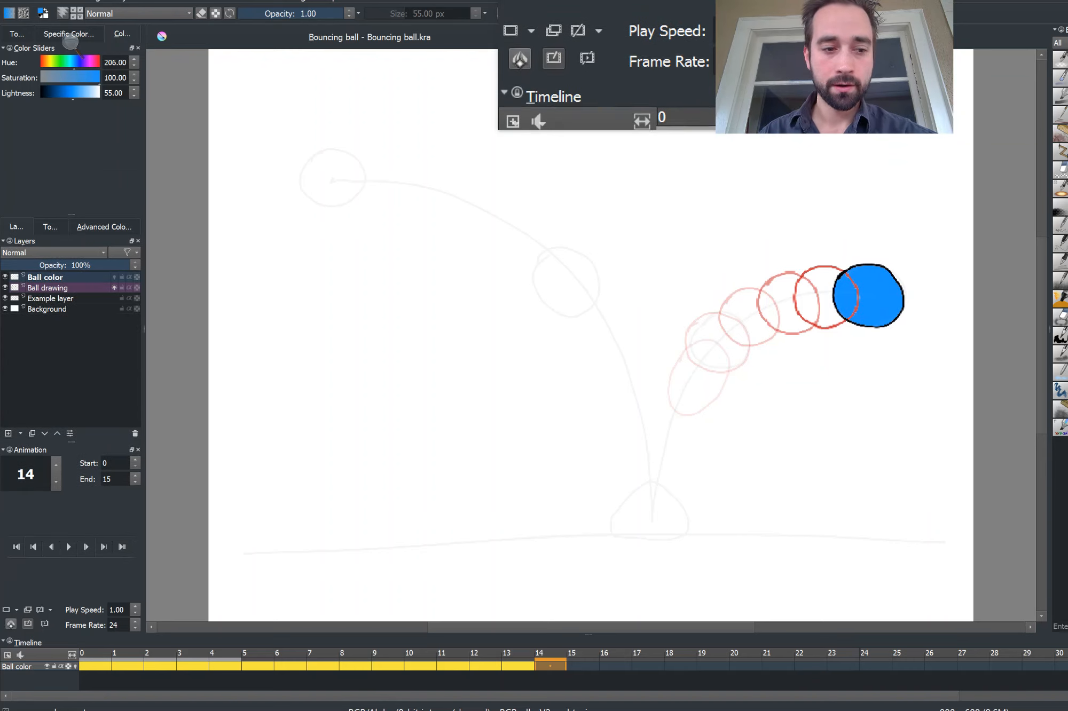
click(11, 625)
click(10, 624)
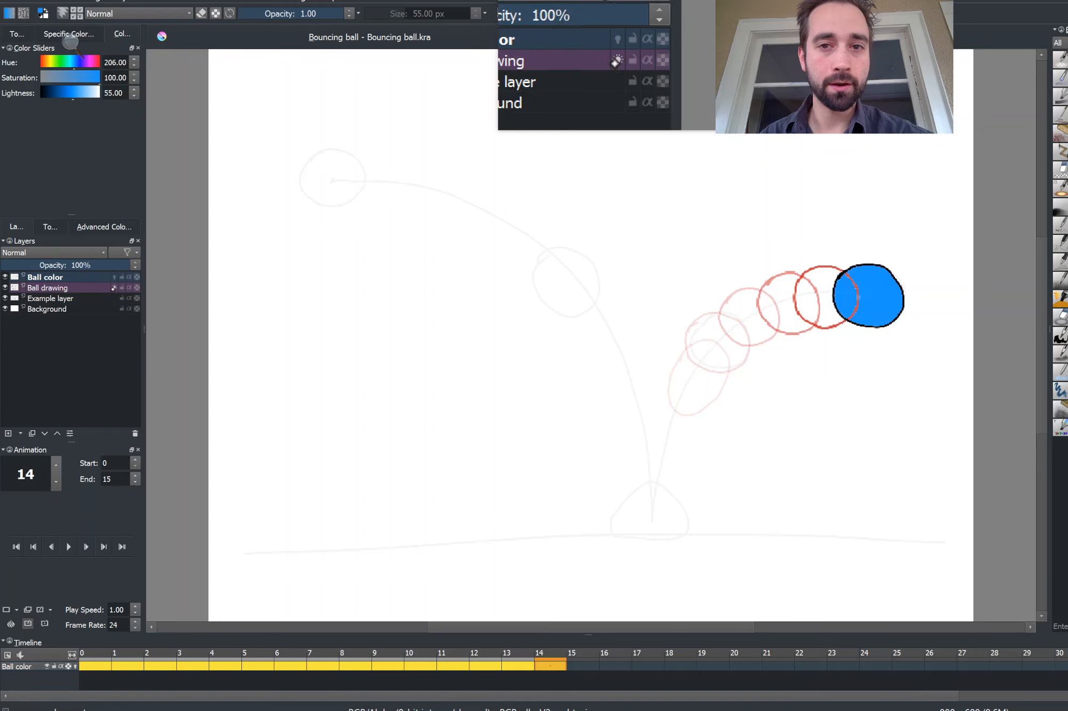
click(114, 288)
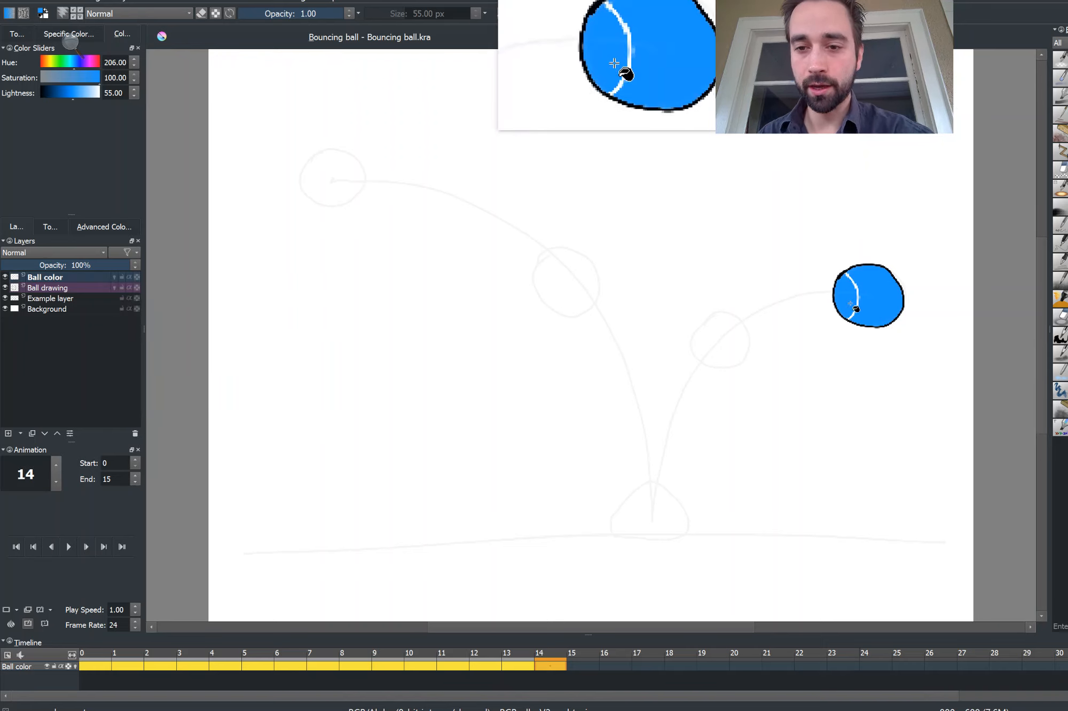
Step: Paint over the white gaps inside the blue balls on frames 14 and 13 with the 55 px brush
click(858, 292)
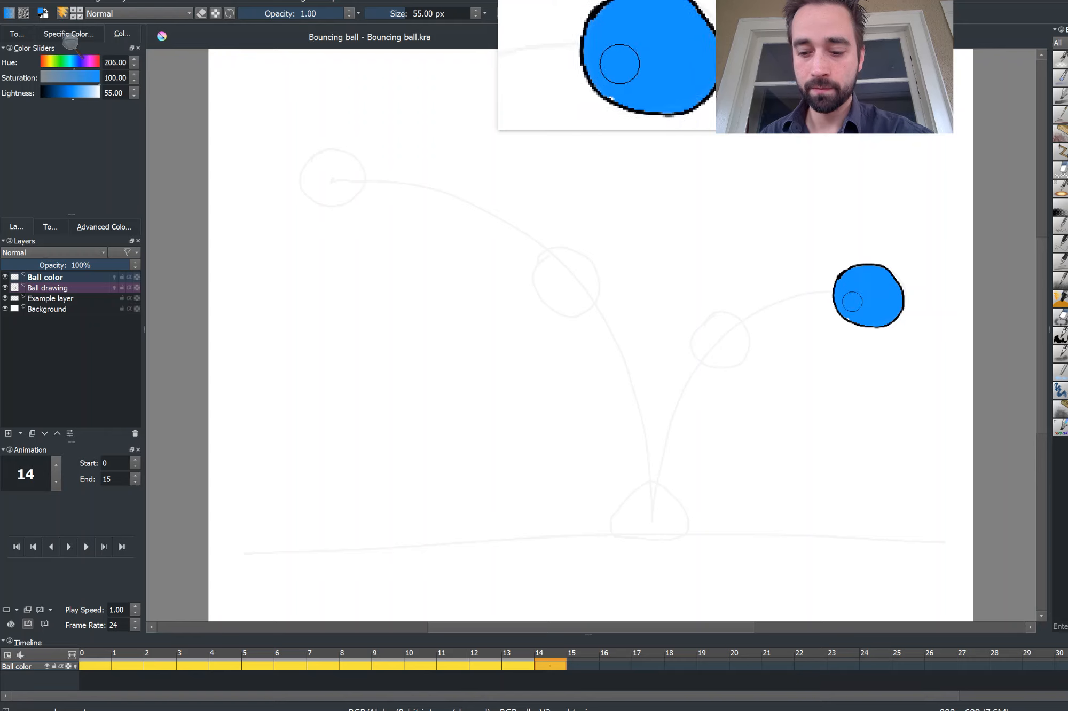
key(Left)
key(Left)
key(Right)
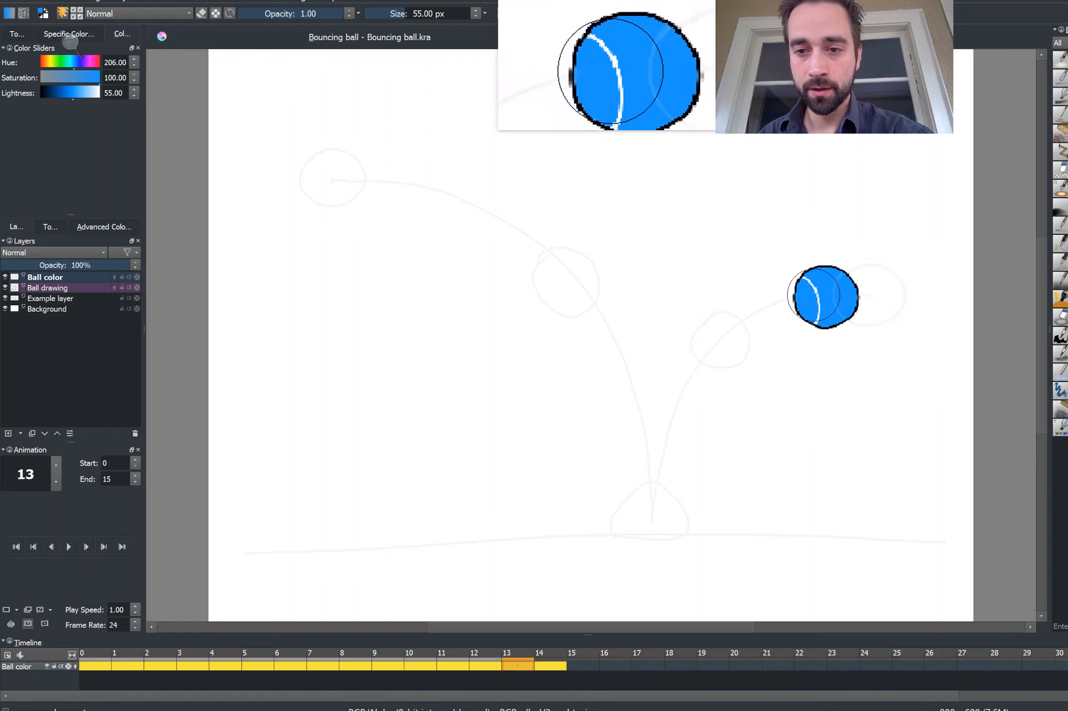
click(825, 299)
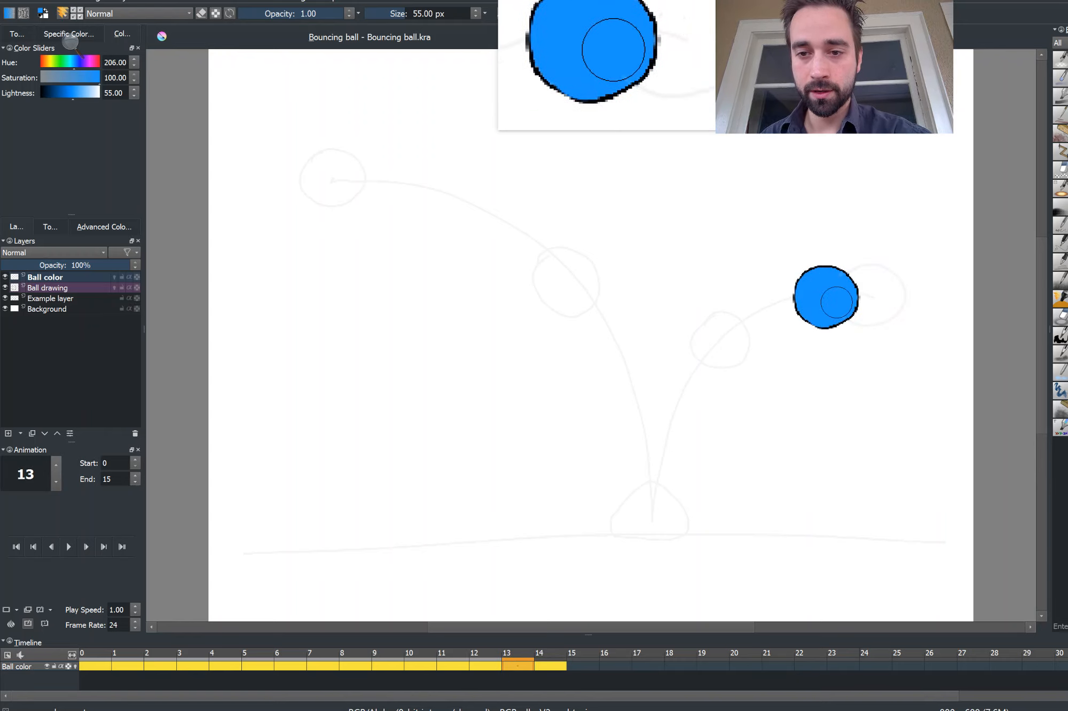
Step: Touch up the white gaps in the blue balls on frames 12 and 11, undoing one stray brush stroke
key(Left)
mouse_move(774, 289)
mouse_down()
mouse_move(798, 297)
mouse_move(787, 321)
mouse_move(781, 293)
mouse_move(792, 298)
mouse_move(743, 316)
mouse_move(755, 321)
mouse_move(748, 329)
mouse_move(750, 307)
mouse_move(763, 326)
mouse_up()
key(ctrl+z)
key(Left)
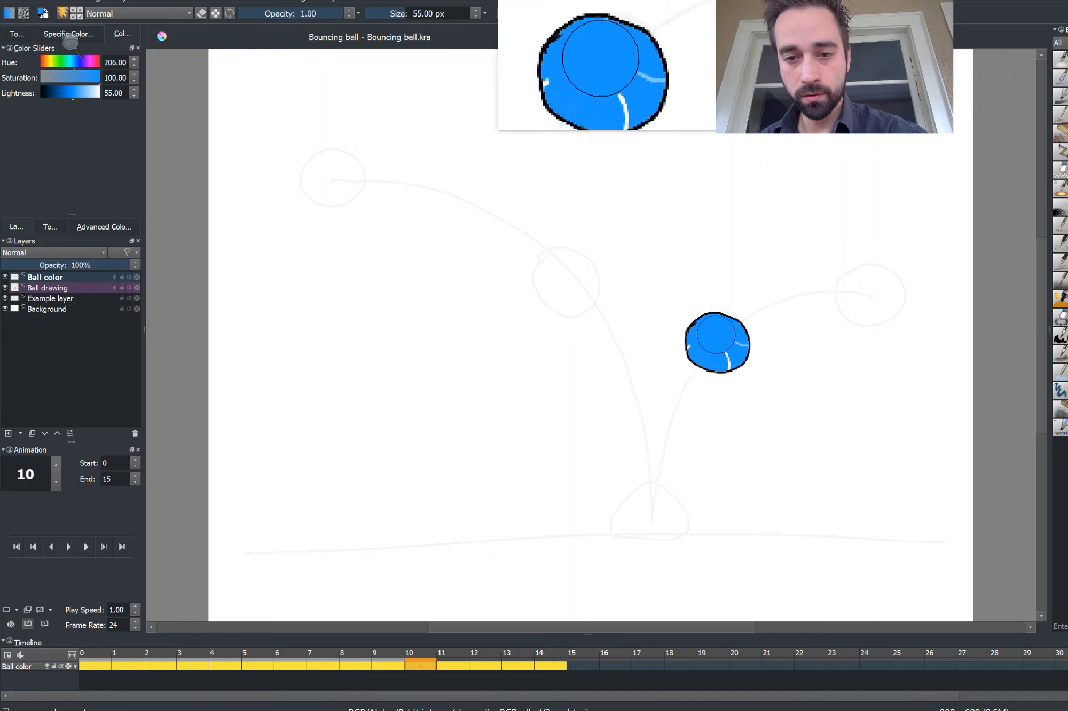
Step: Step back from frame 10 to frame 4, painting over any white gaps left in the blue balls
key(Left)
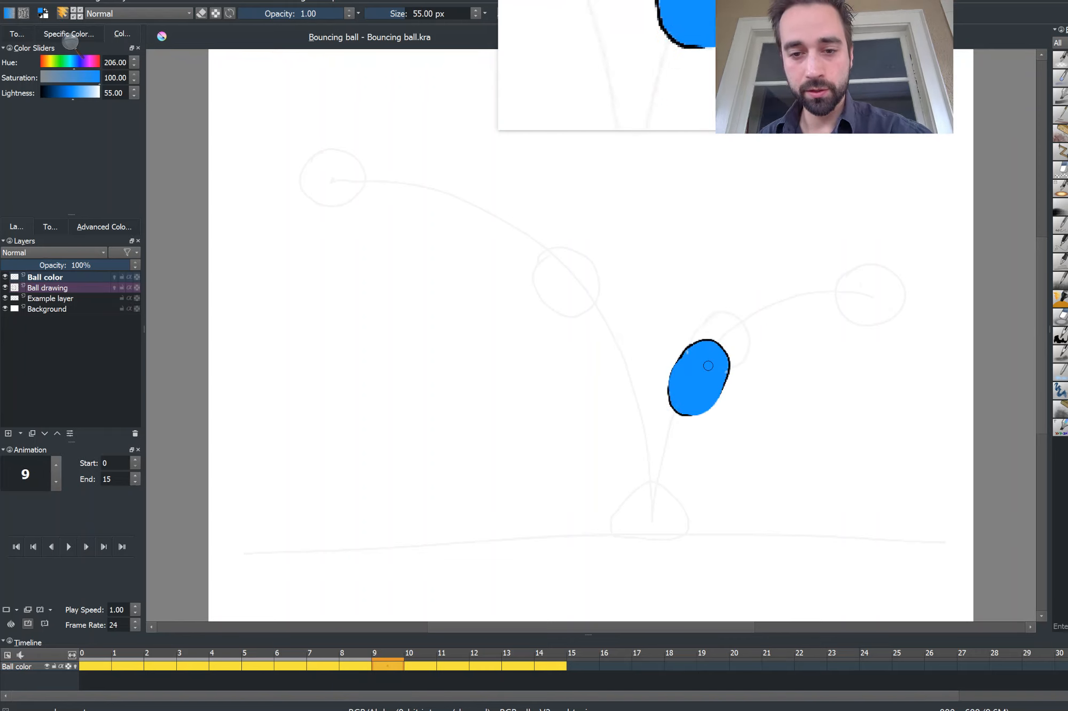
key(Left)
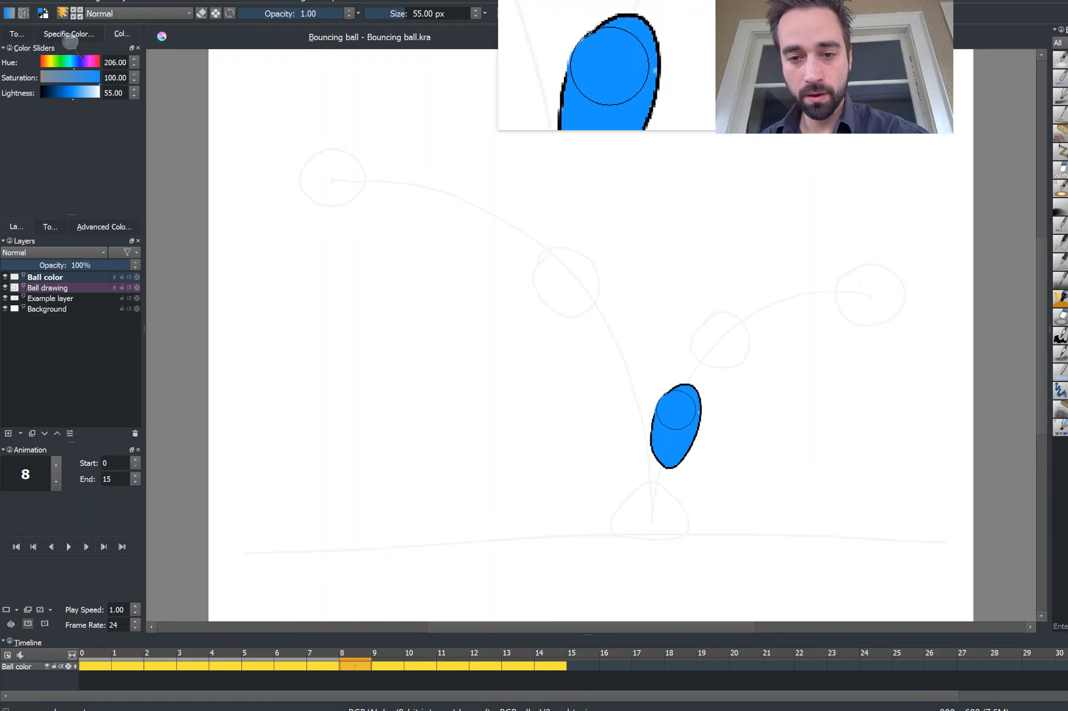
key(Left)
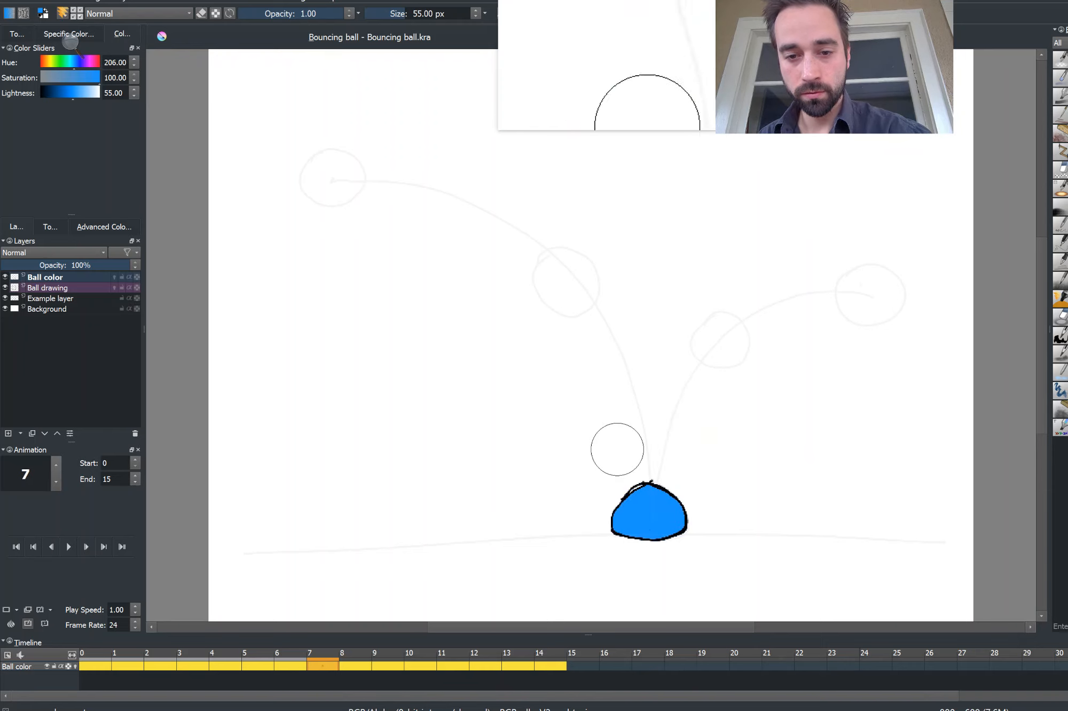
key(Left)
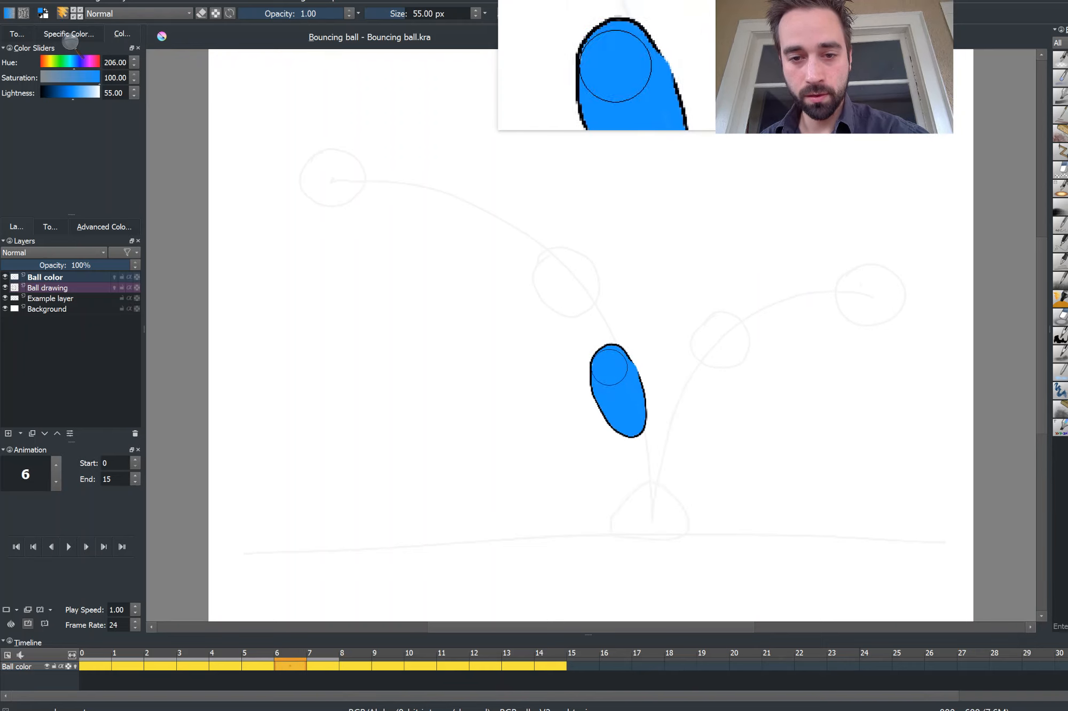
key(Left)
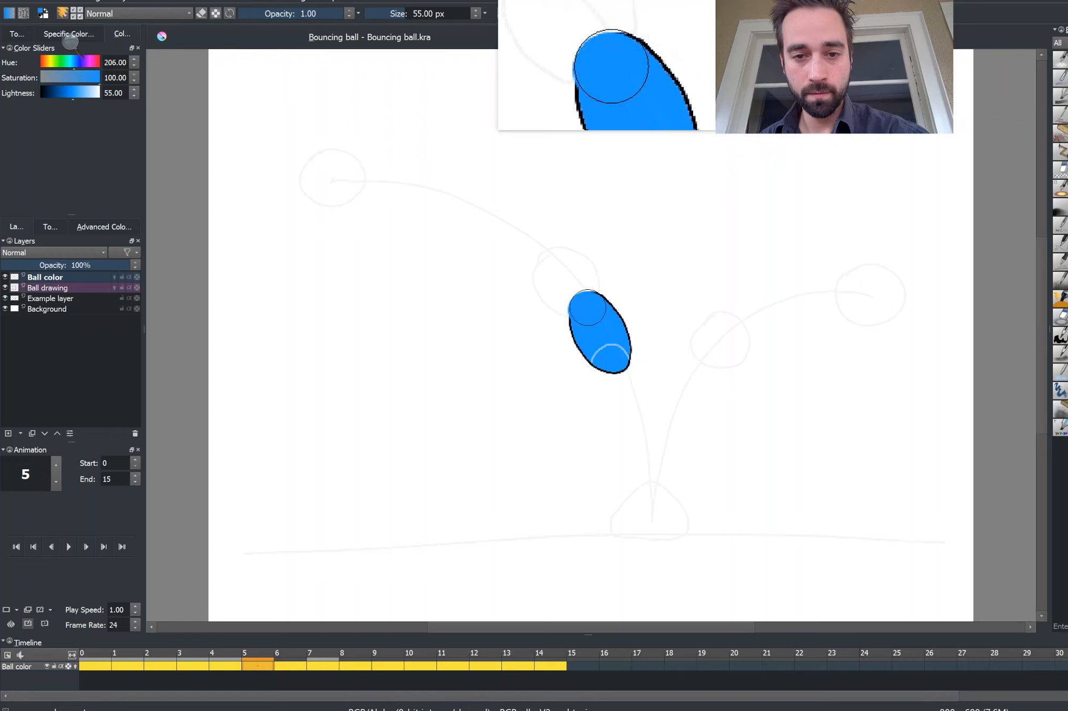
key(Left)
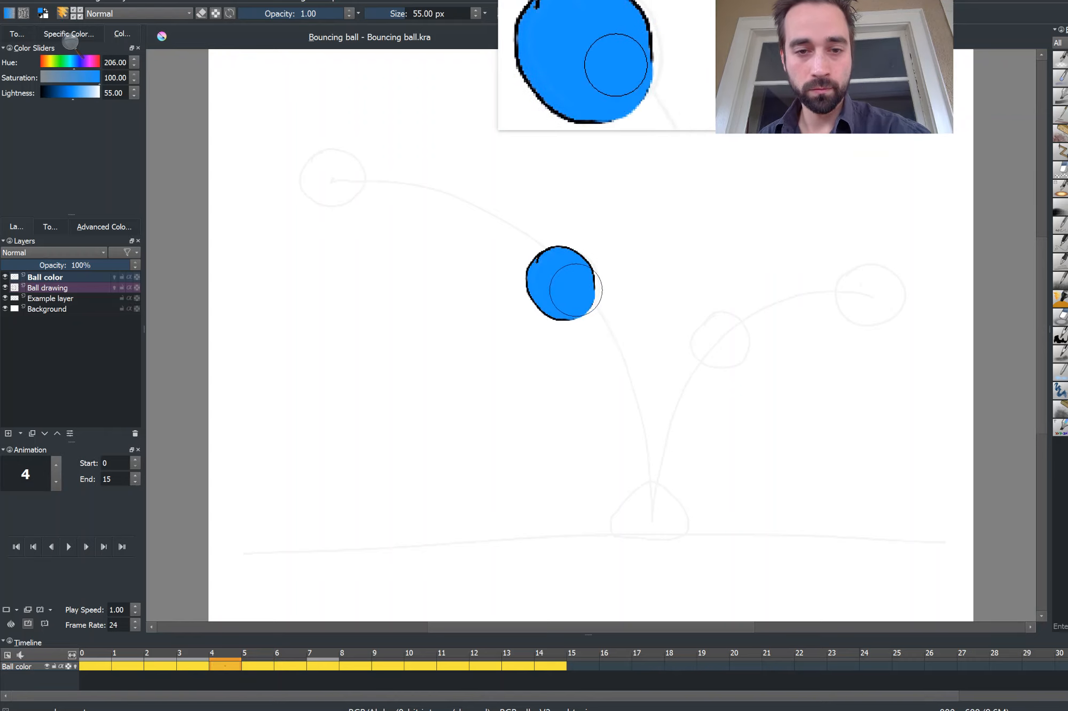
Step: Return to frame 0 and play the coloured bouncing ball animation
key(Left)
key(Left)
key(Left)
key(Left)
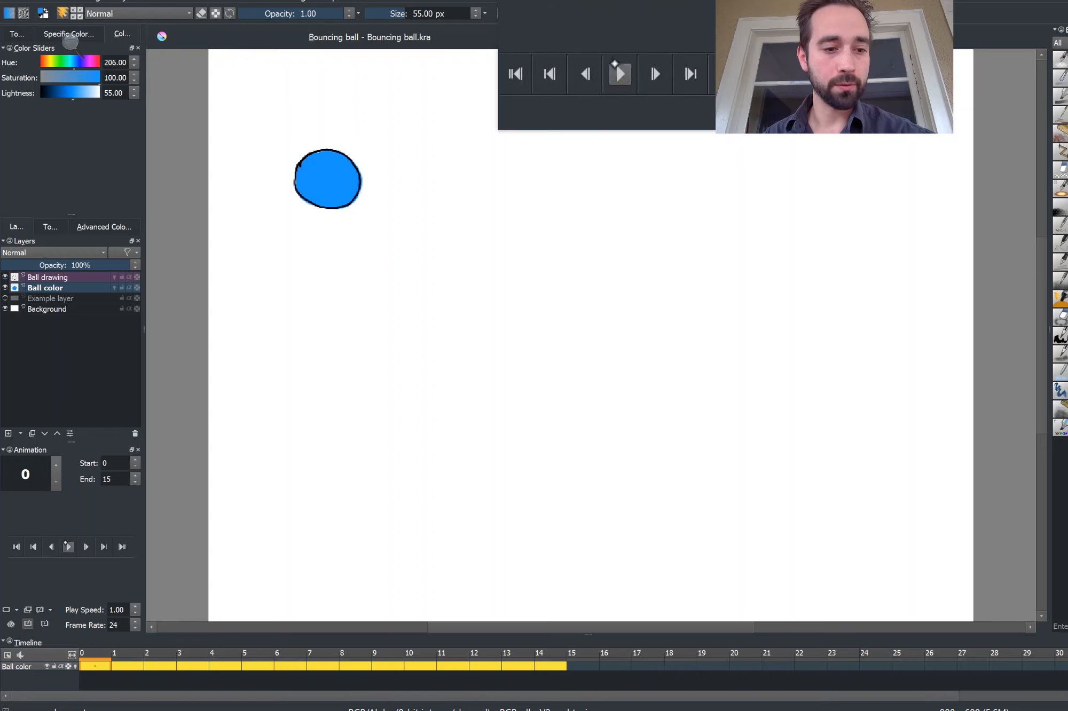
click(67, 546)
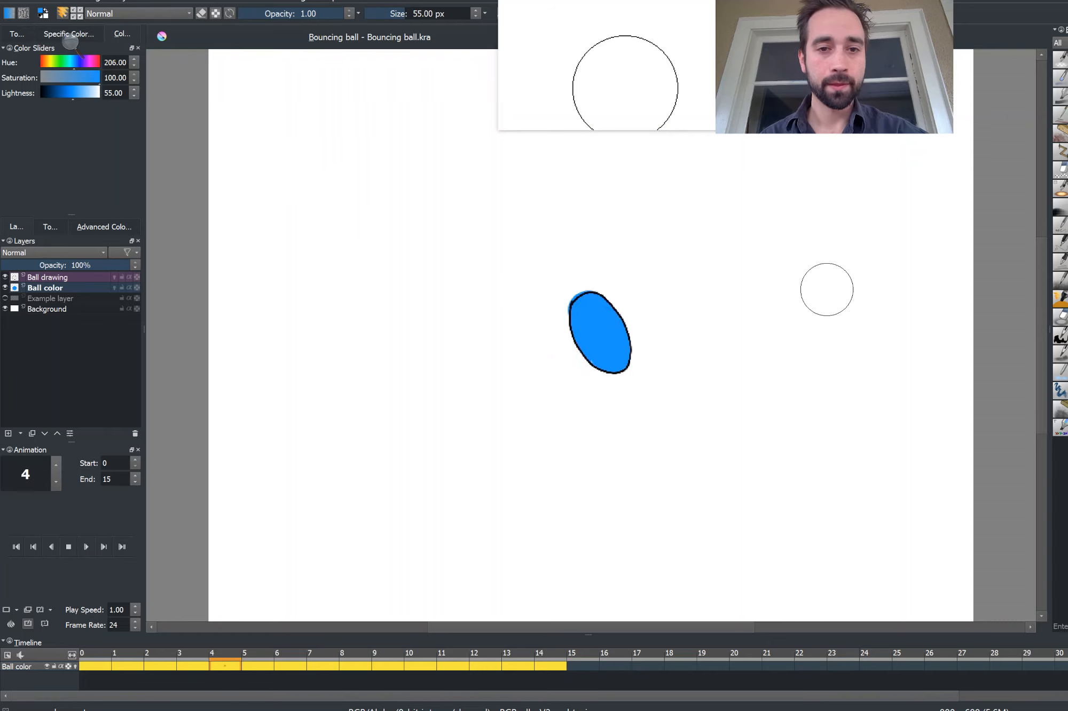
key(alt+Tab)
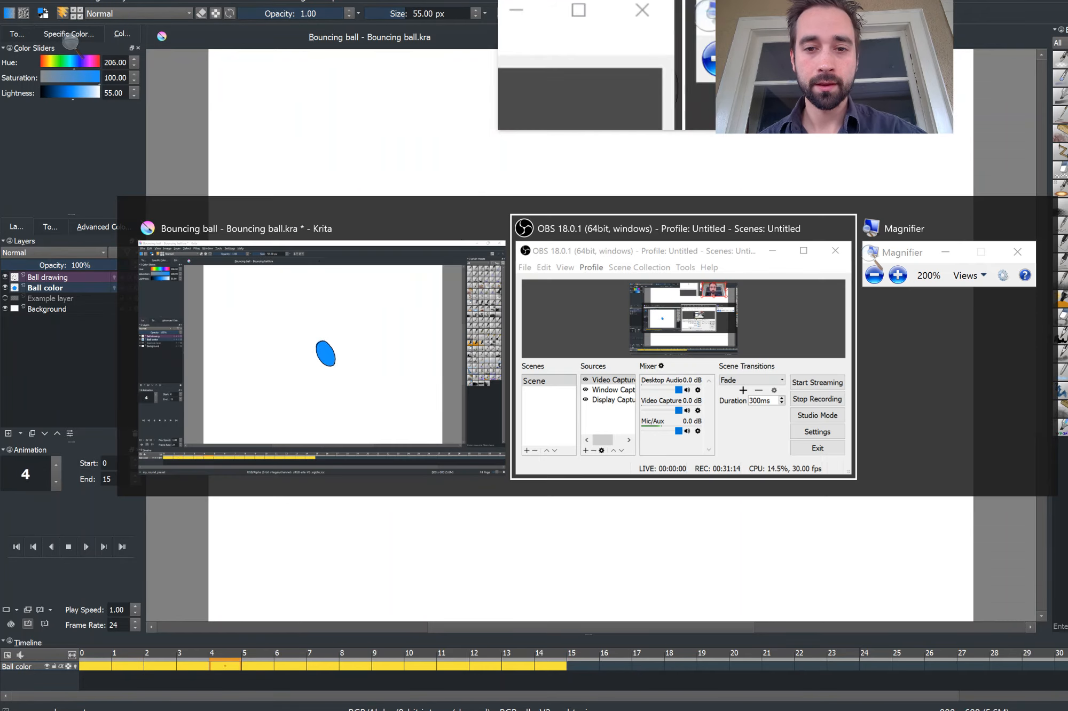